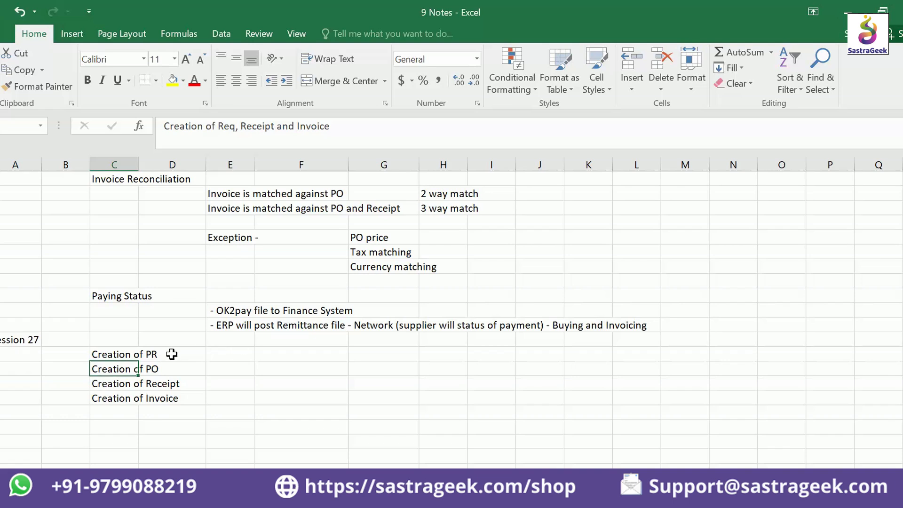
Step: Switch from the Excel notes to SAP Ariba and search for requisitions with the status Ordered
left_click(137, 354)
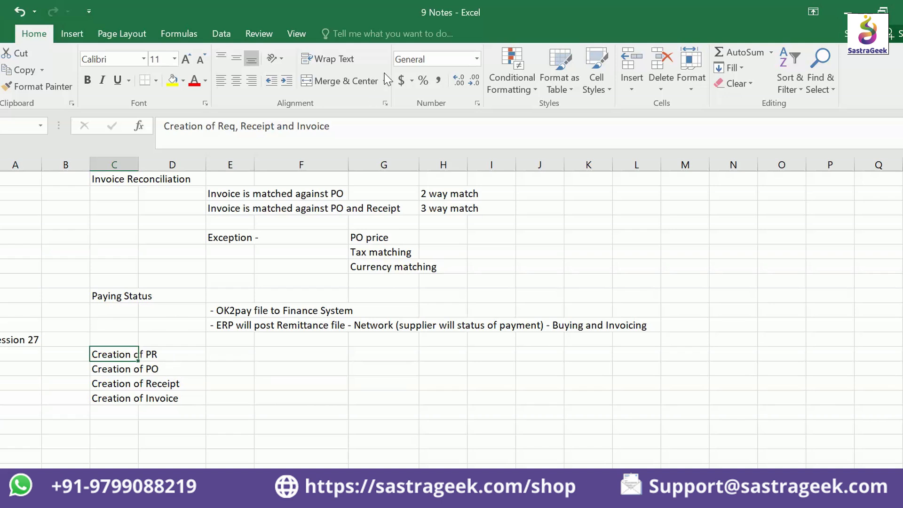
key("alt+Tab")
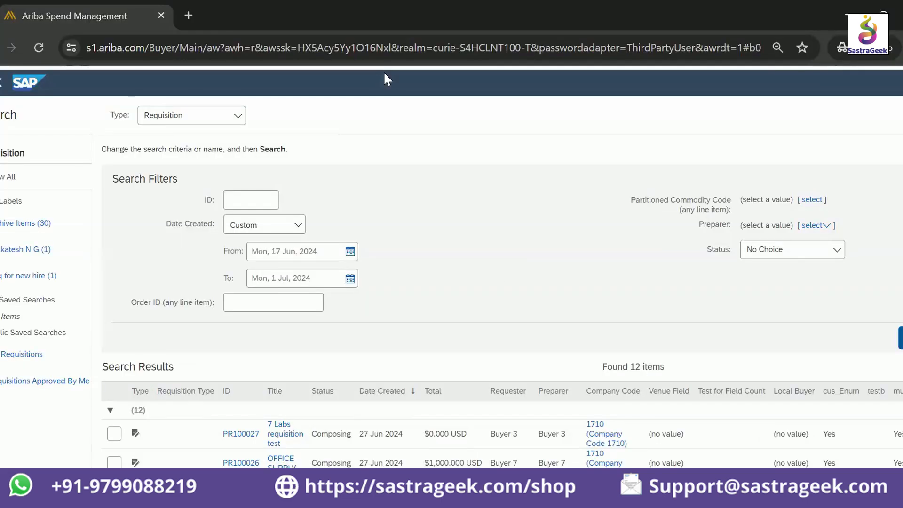
key("ctrl+minus")
scroll(414, 237, "up", 1)
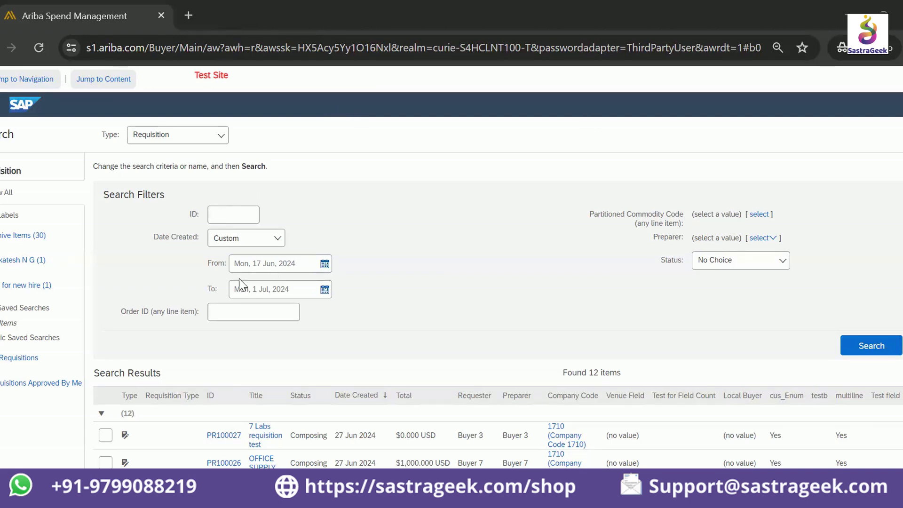
scroll(484, 309, "down", 2)
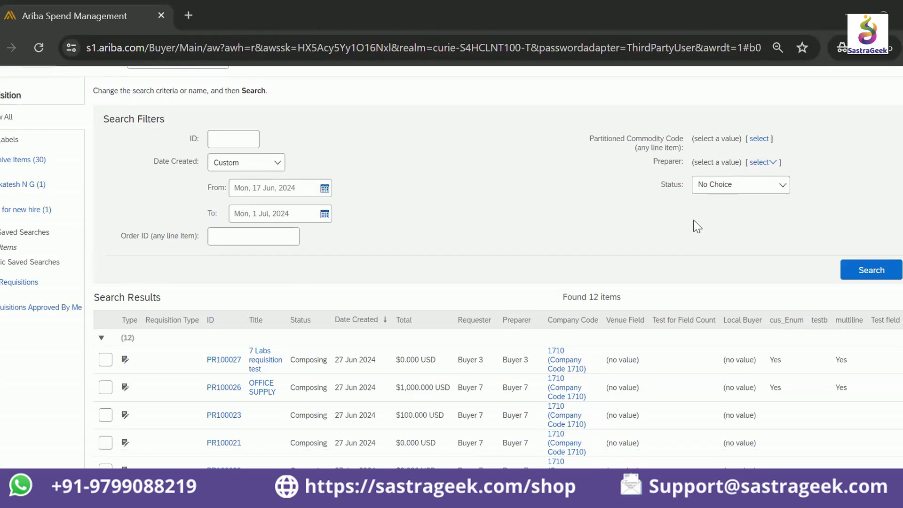
left_click(734, 189)
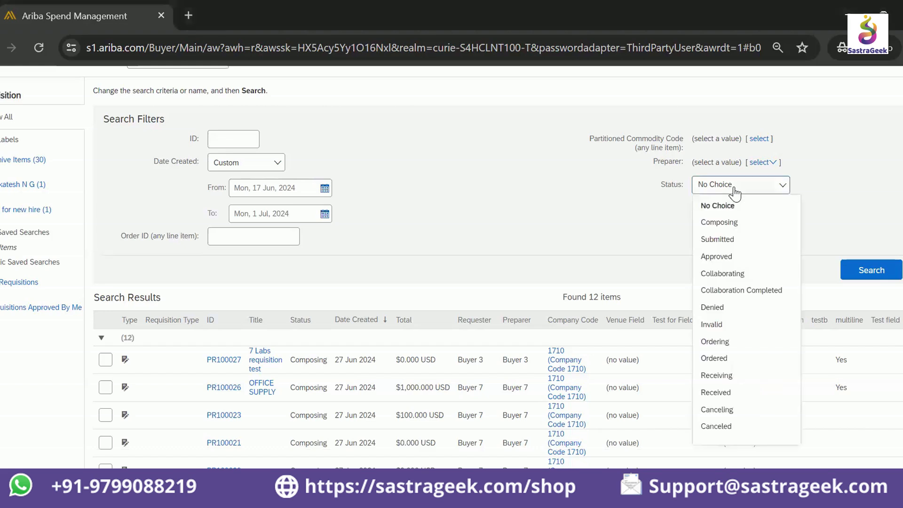
left_click(723, 362)
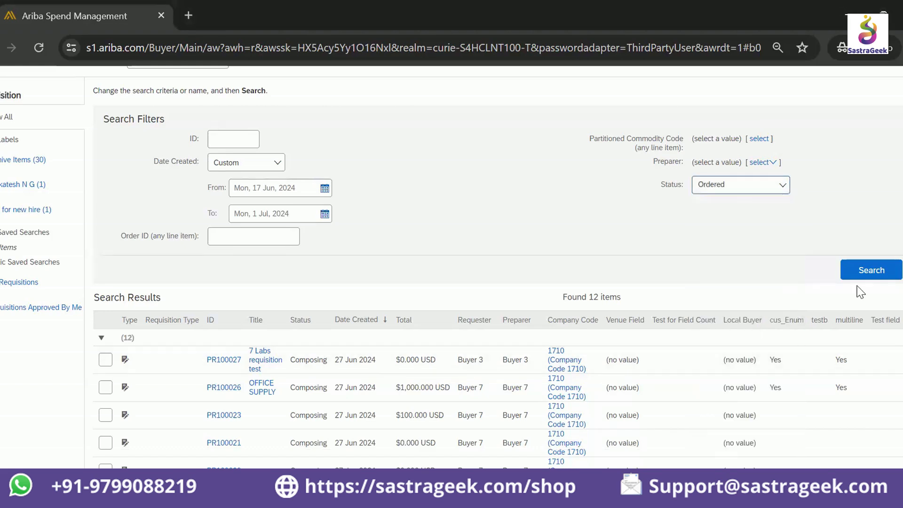
left_click(870, 271)
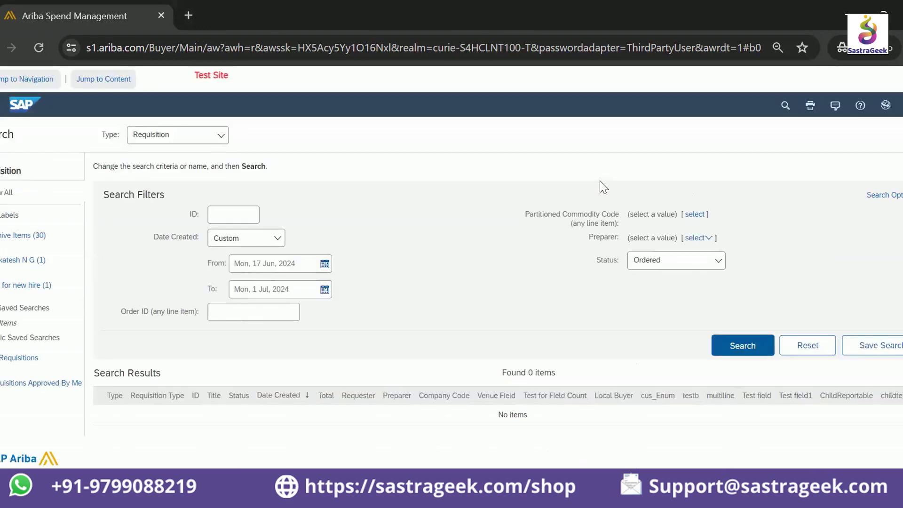
Step: Set the creation date filter to This Quarter and rerun the search for ordered requisitions
left_click(271, 244)
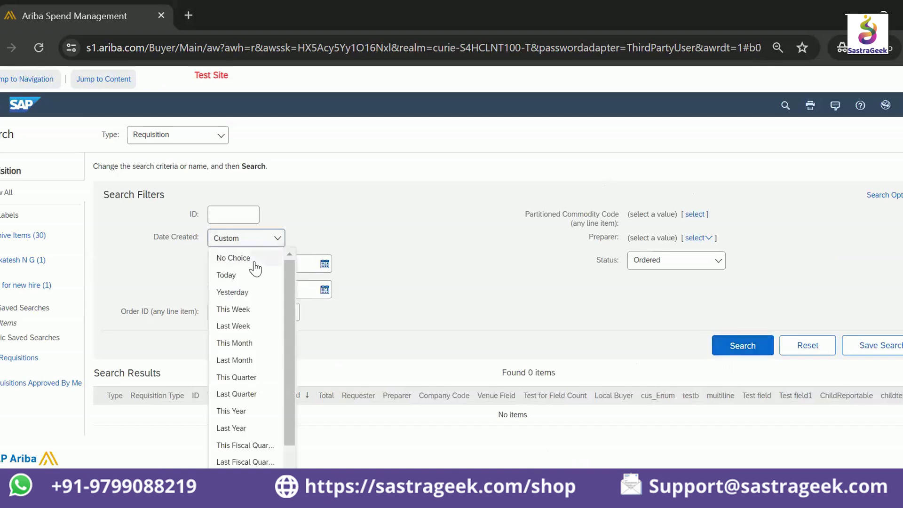
left_click(466, 248)
left_click(271, 244)
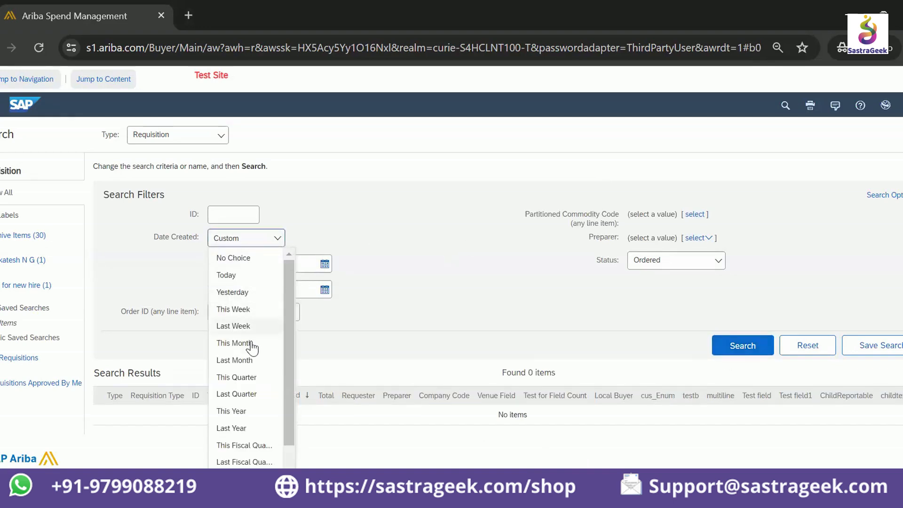
left_click(246, 377)
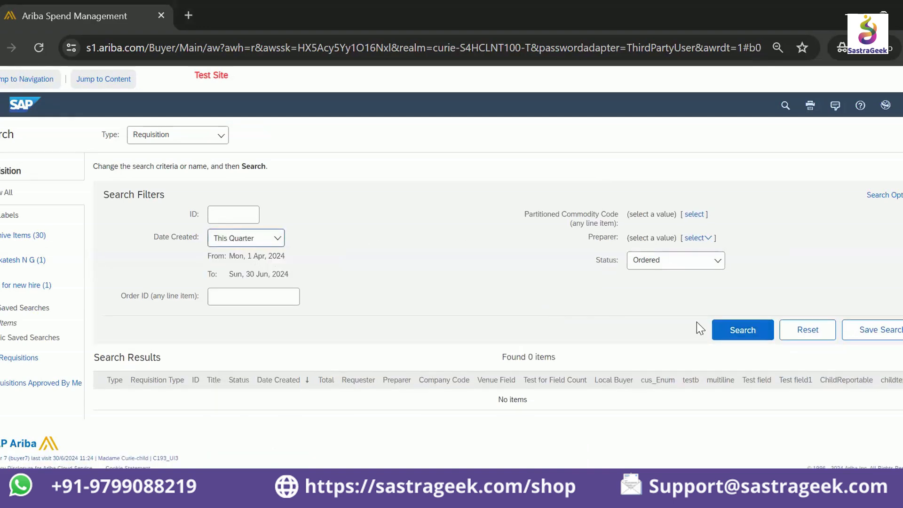
left_click(743, 330)
scroll(541, 282, "down", 2)
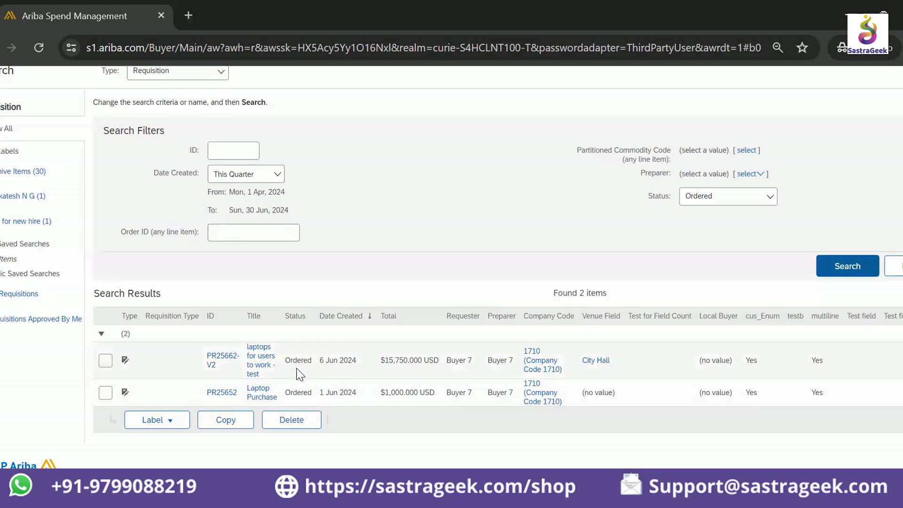
Step: Open the Laptop Purchase requisition, review its orders and history, and return to the Procurement dashboard
left_click(226, 396)
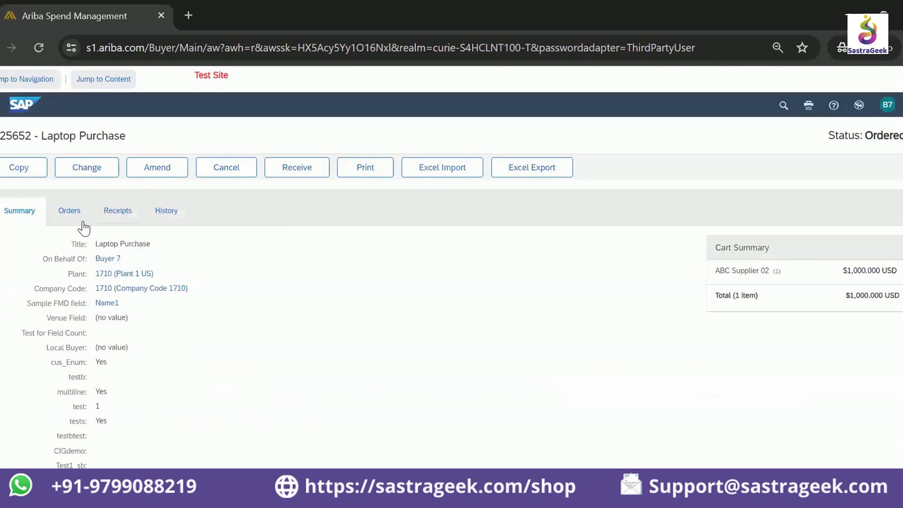
left_click(75, 215)
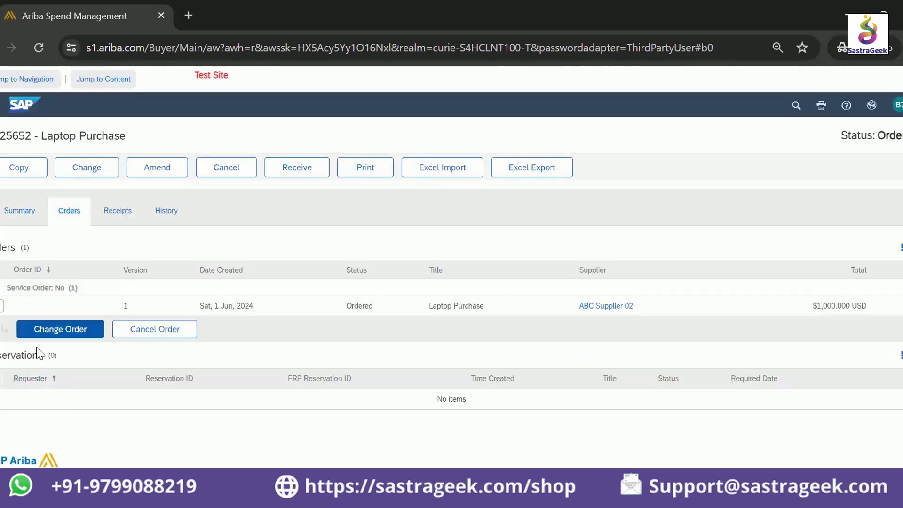
left_click(162, 212)
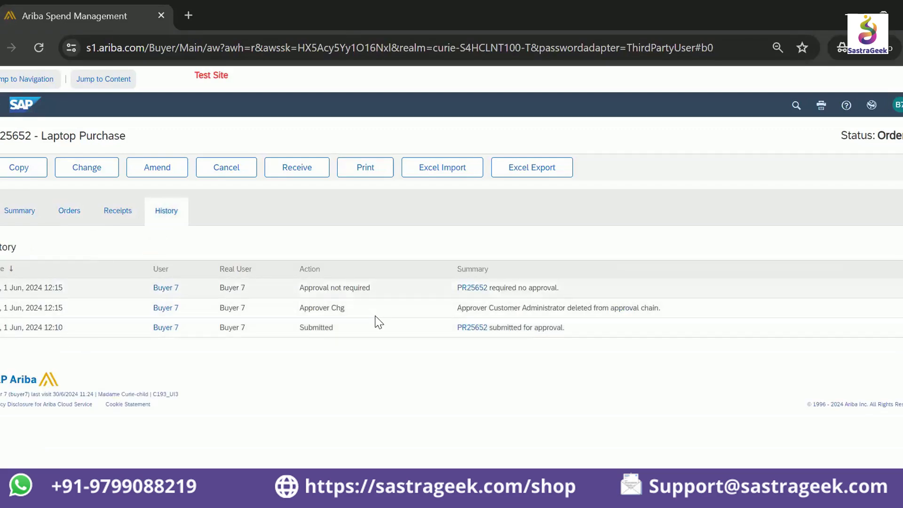
left_click(71, 212)
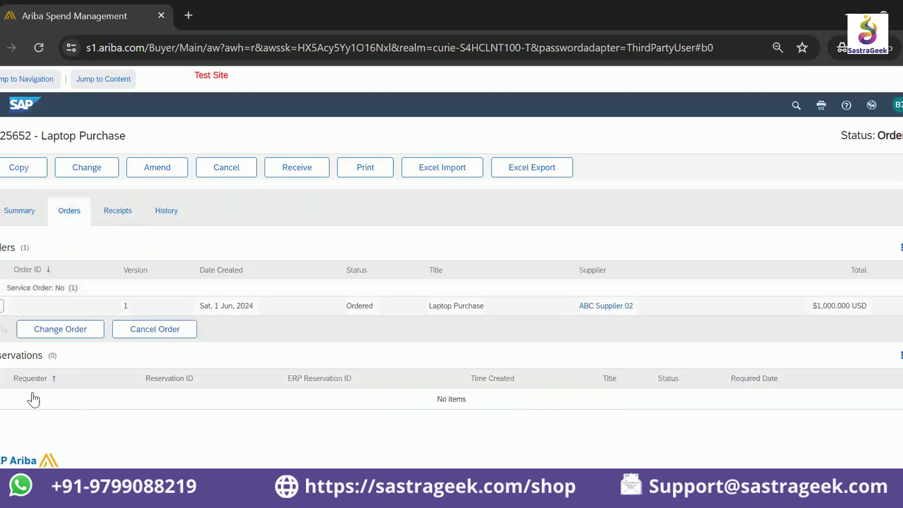
left_click(24, 104)
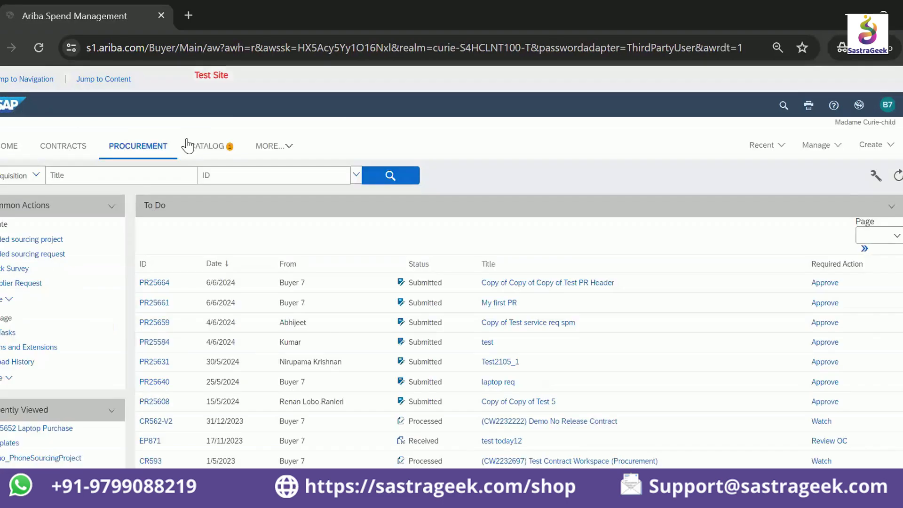
left_click(870, 146)
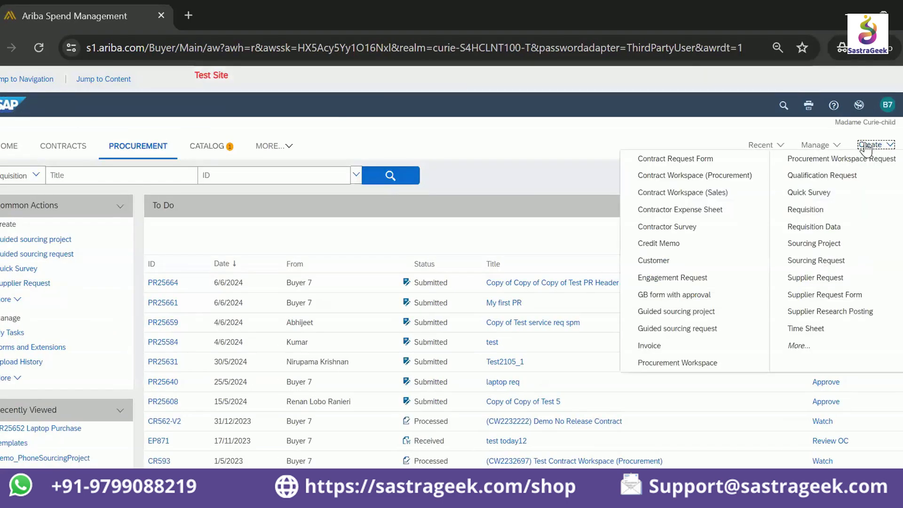
left_click(802, 209)
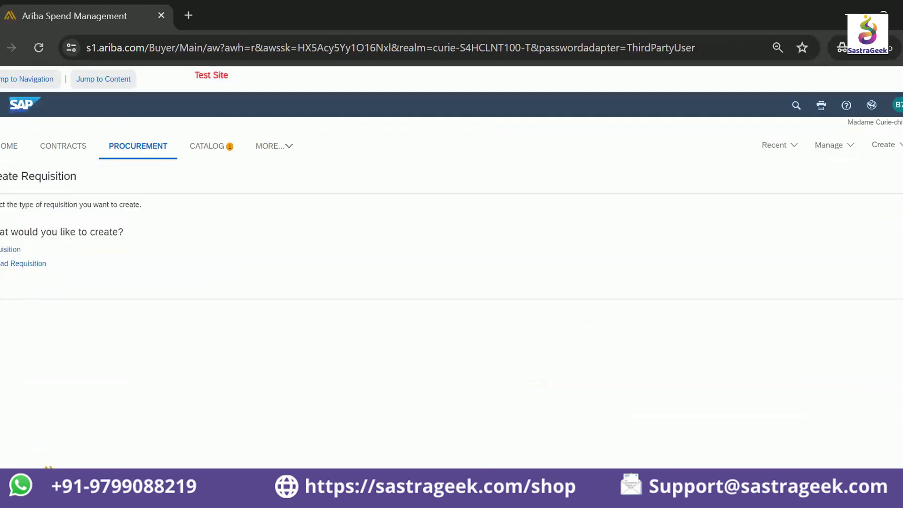
left_click(3, 150)
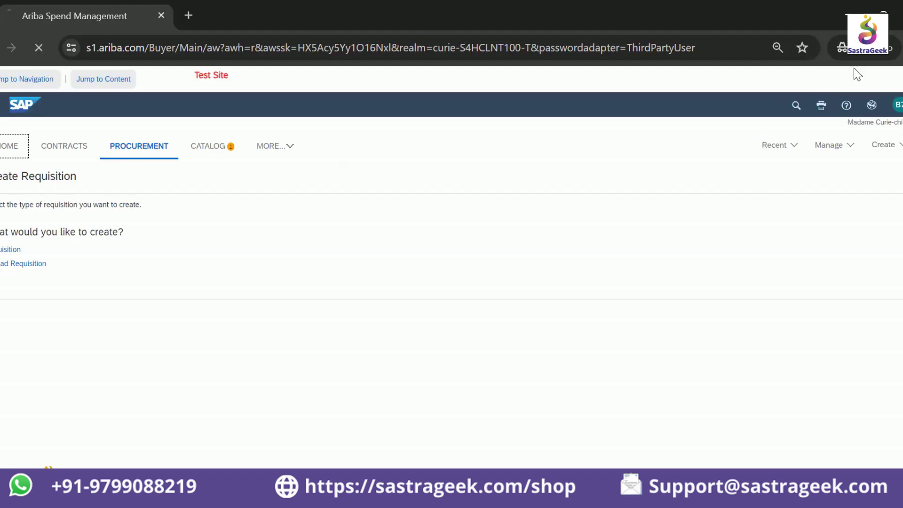
left_click(228, 152)
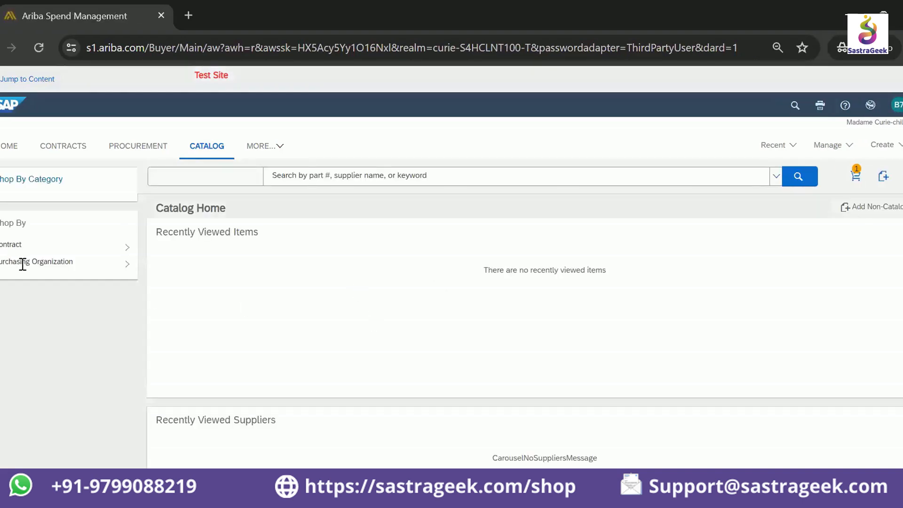
left_click(134, 261)
Step: Create a new requisition of the standard type and open the form for adding a non-catalog item
left_click(884, 147)
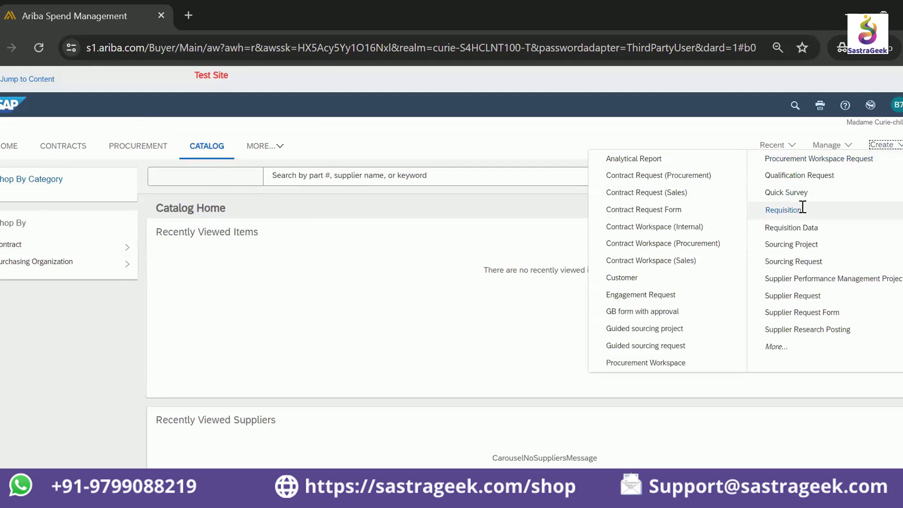
left_click(801, 211)
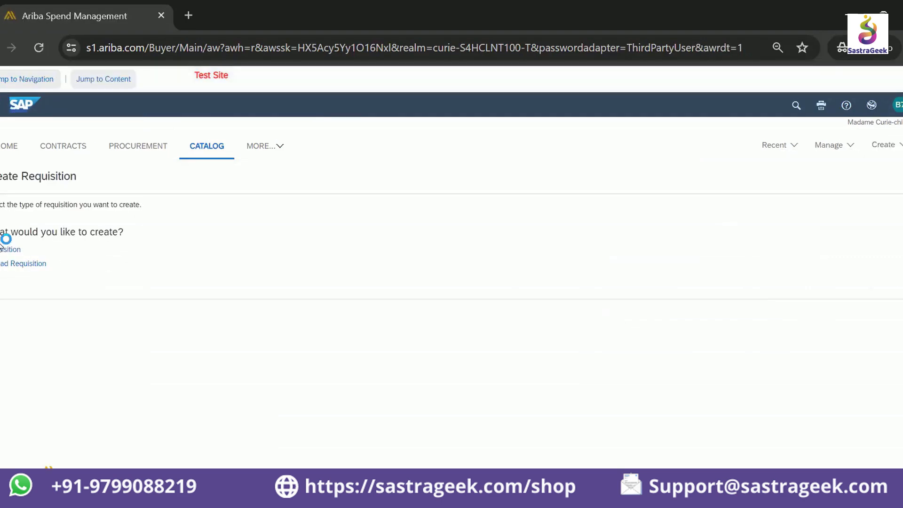
left_click(10, 250)
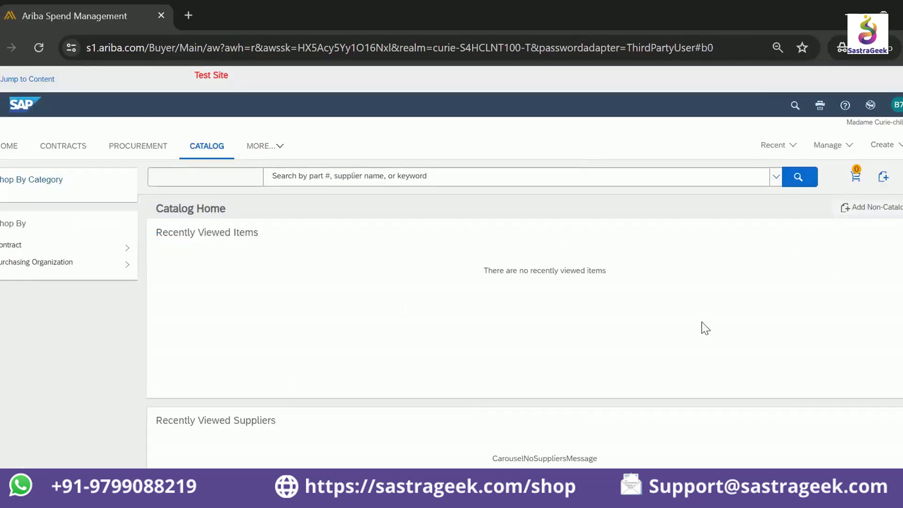
key("ctrl+minus")
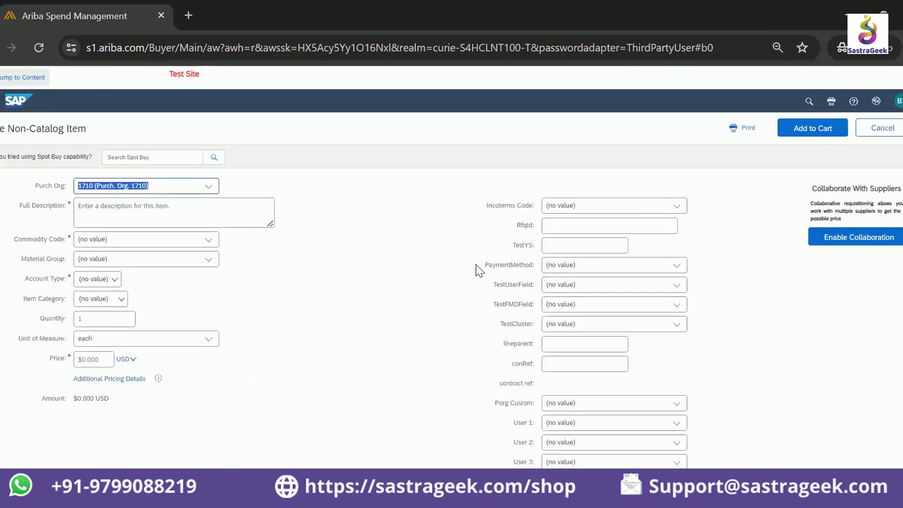
key("ctrl+equal")
key("ctrl+equal")
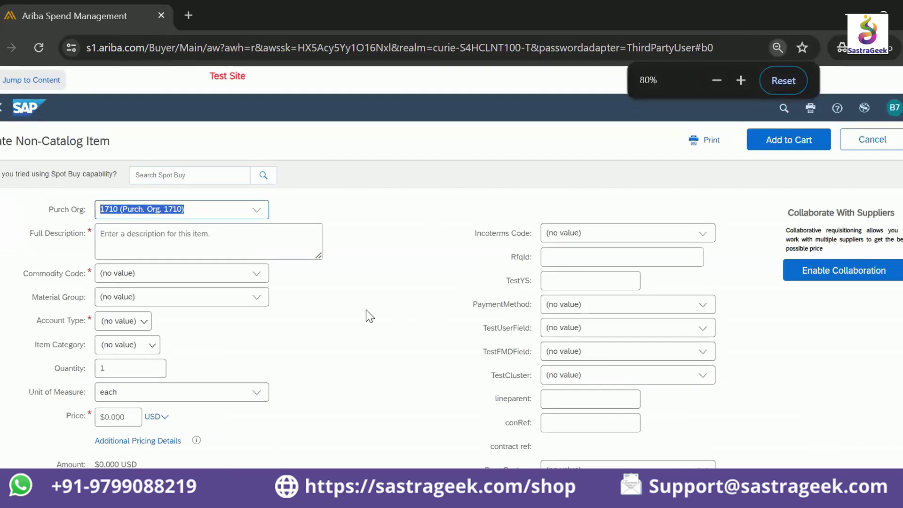
key("ctrl+equal")
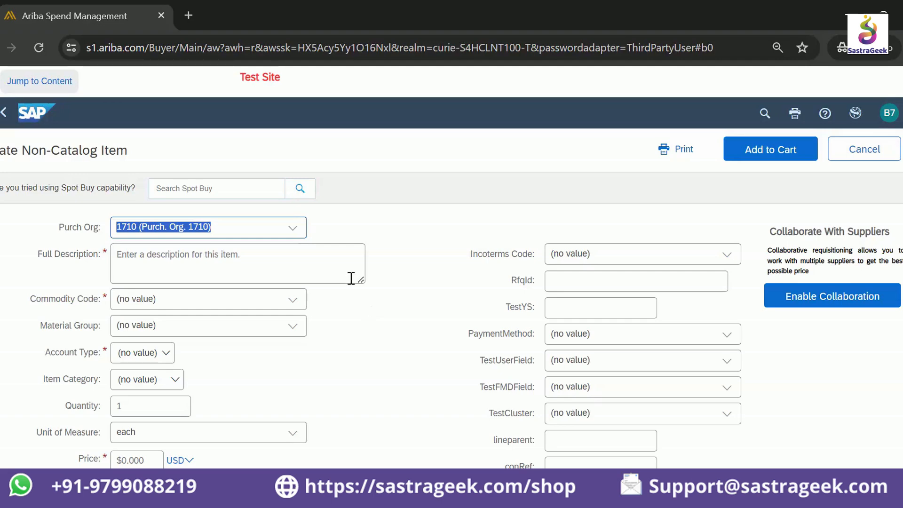
Step: Enter Computer as the item's full description and assign the Laptop commodity code with ID 1022
left_click(293, 263)
type("C")
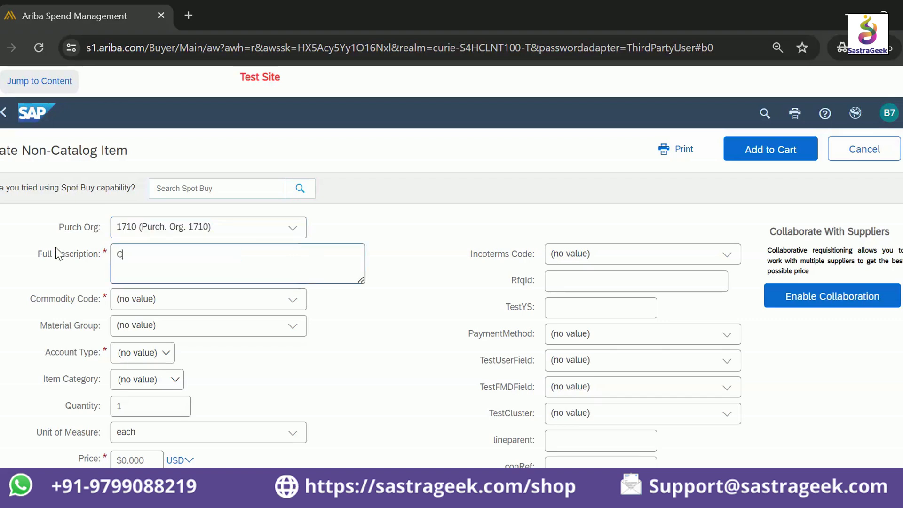
type("omputer")
left_click(293, 300)
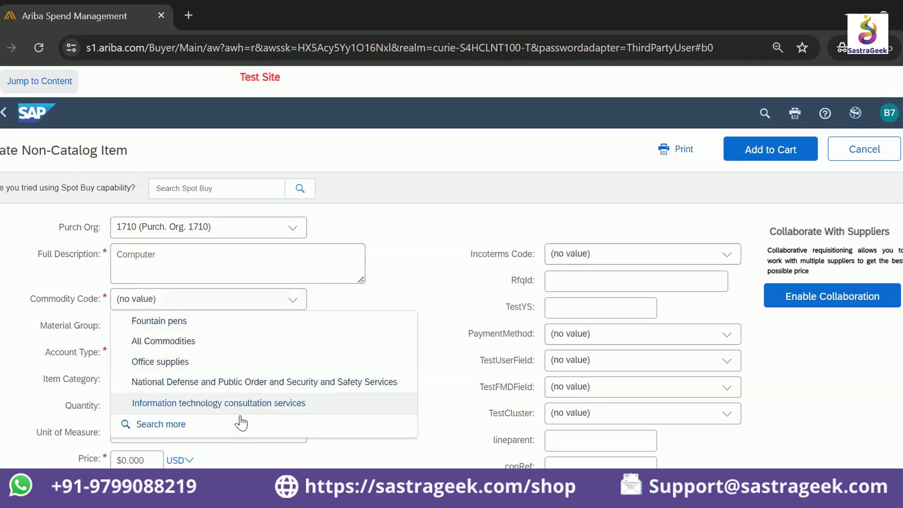
left_click(366, 320)
type("laptop")
key("Return")
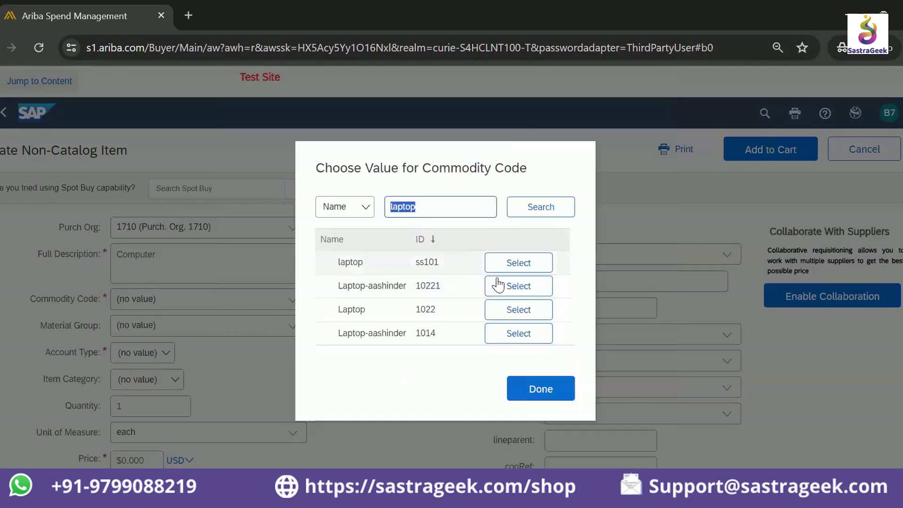
left_click(522, 309)
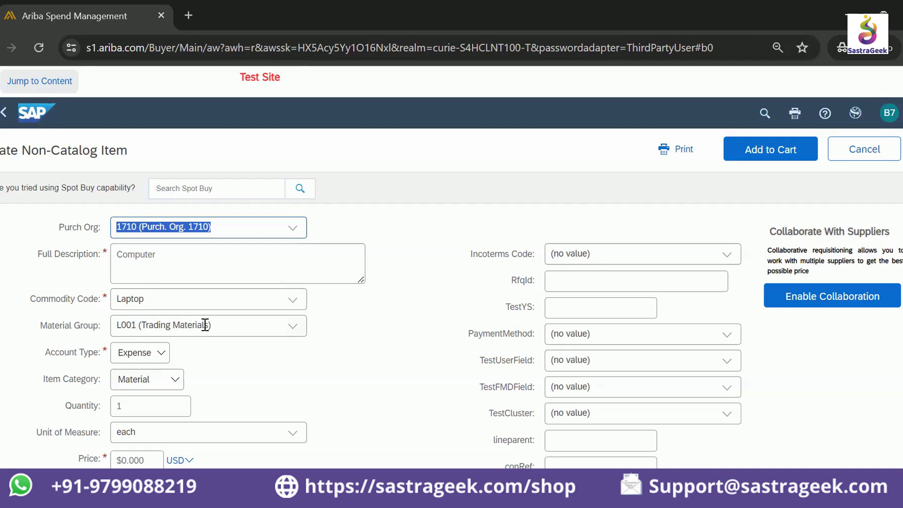
Step: Examine the account types available for the non-catalog item without changing the selection
scroll(325, 325, "down", 2)
scroll(325, 329, "up", 2)
scroll(302, 318, "down", 2)
left_click(151, 279)
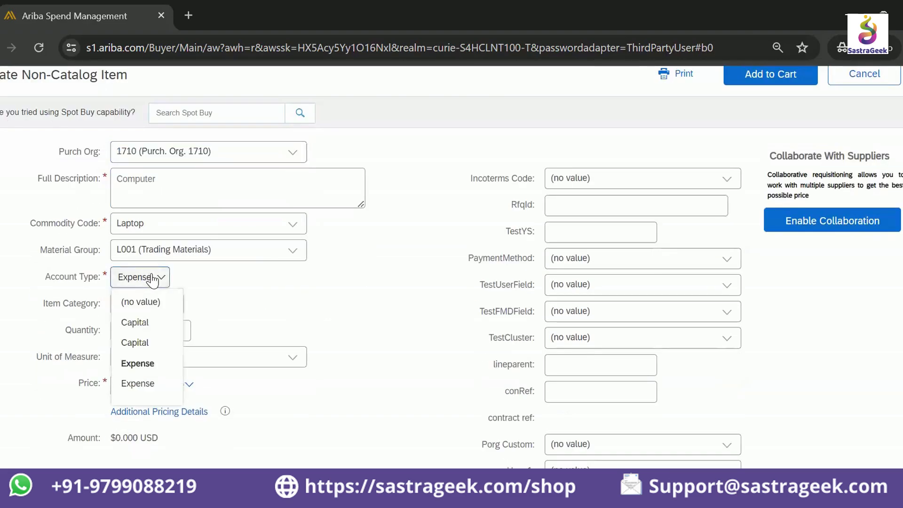
left_click(335, 292)
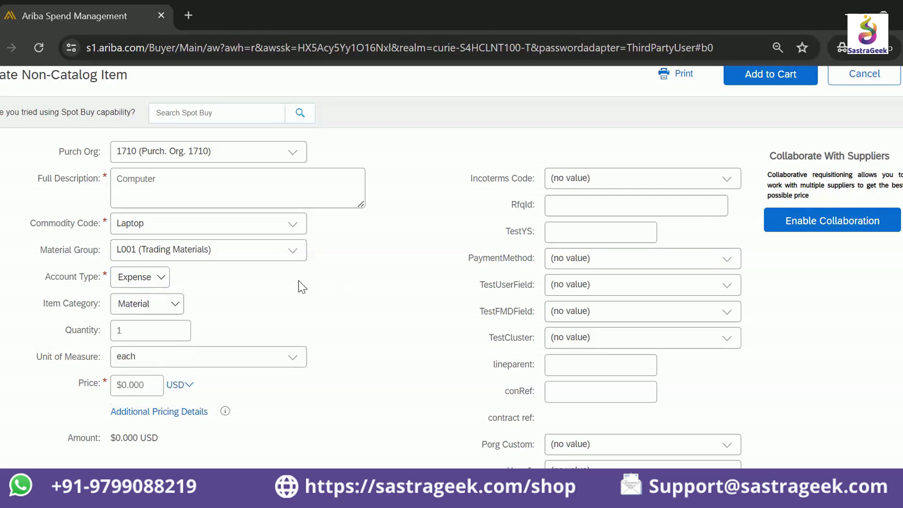
left_click(137, 282)
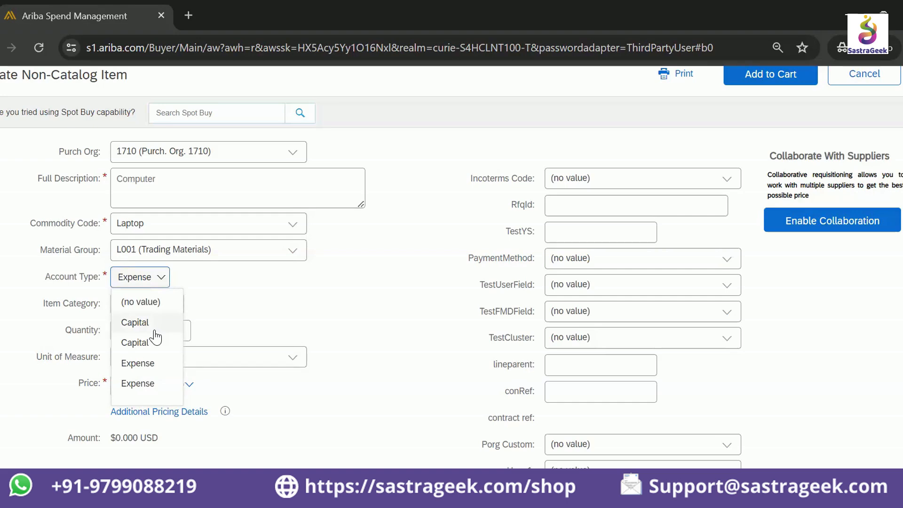
left_click(277, 304)
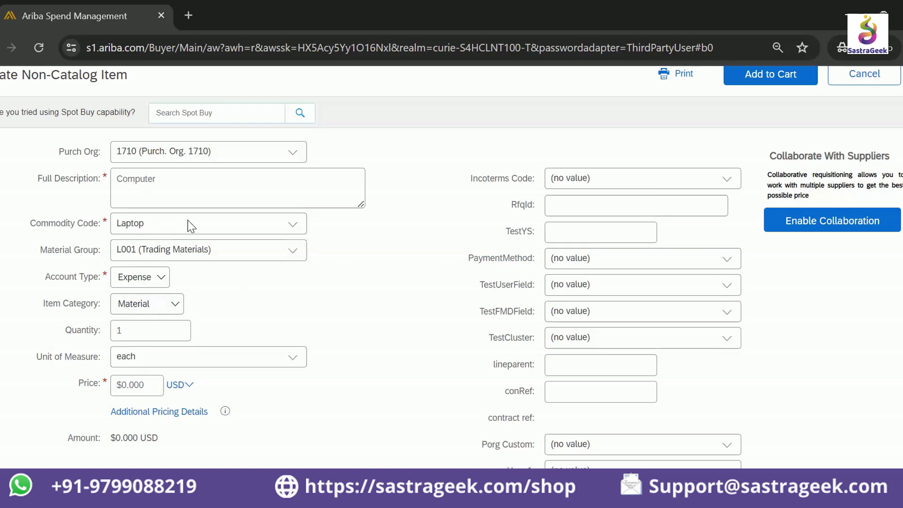
Step: Set the quantity of the non-catalog item to 5
left_click(144, 329)
type("5")
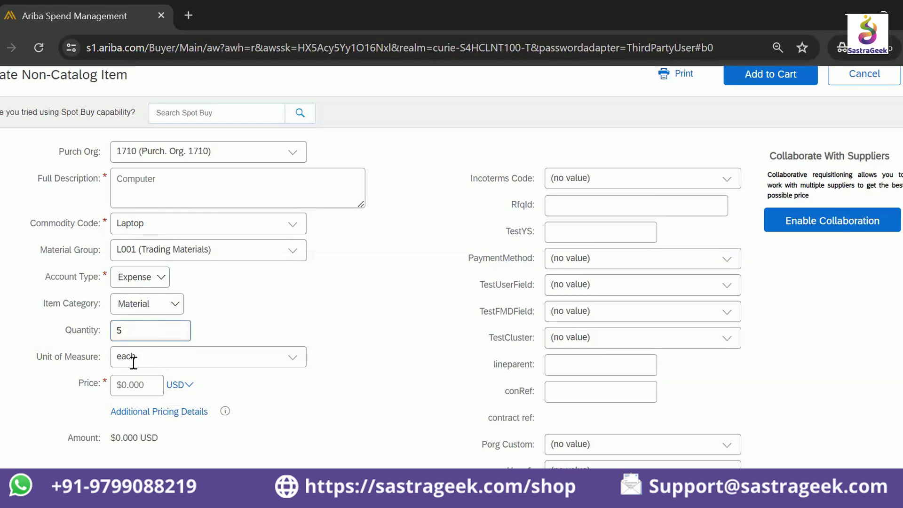
Step: Set the unit price of the non-catalog item to 1500 USD
left_click(156, 386)
type("1500")
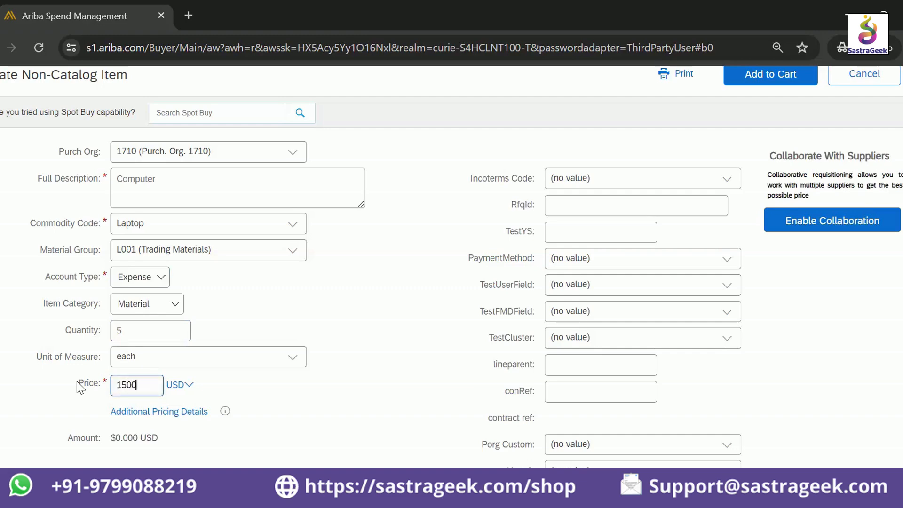
left_click(428, 316)
Step: Review the remaining fields of the non-catalog item form, from the payment and user fields to the service dates and shipping address
scroll(587, 363, "down", 3)
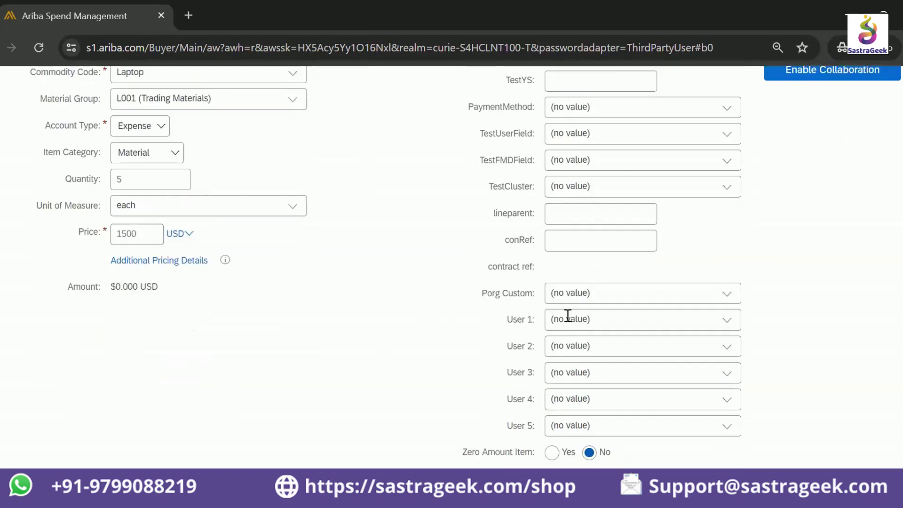
scroll(540, 236, "down", 2)
scroll(582, 306, "up", 5)
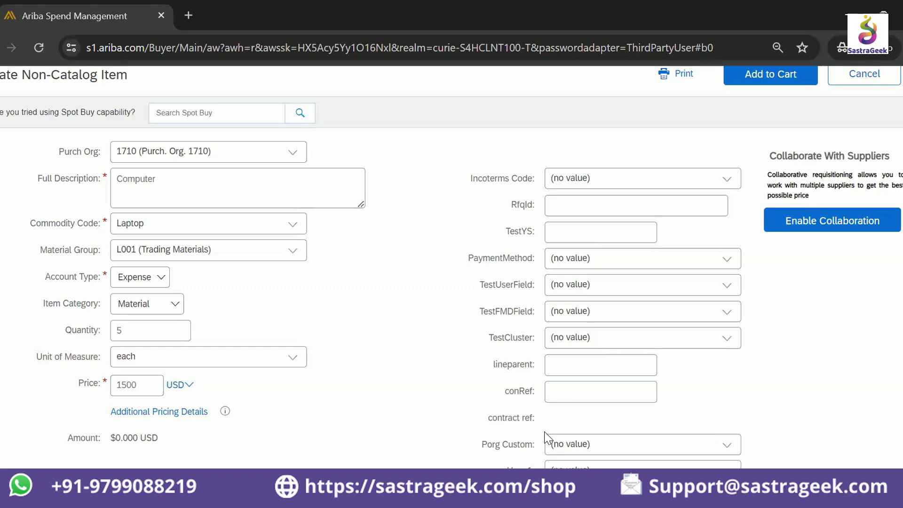
scroll(546, 437, "down", 8)
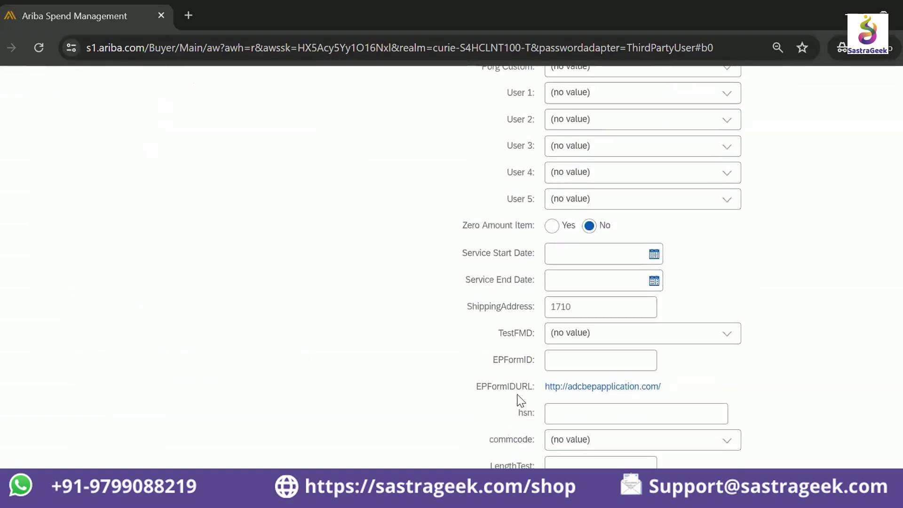
scroll(500, 376, "down", 2)
scroll(498, 375, "up", 5)
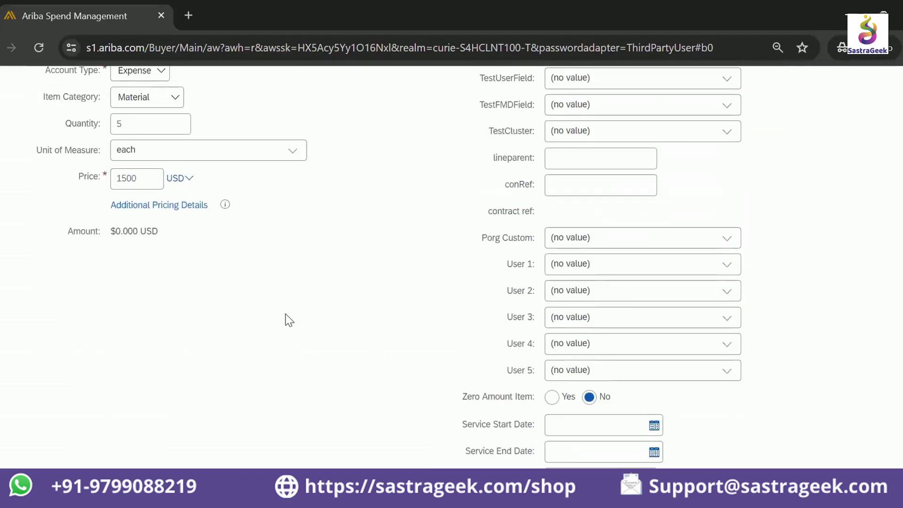
scroll(288, 320, "up", 6)
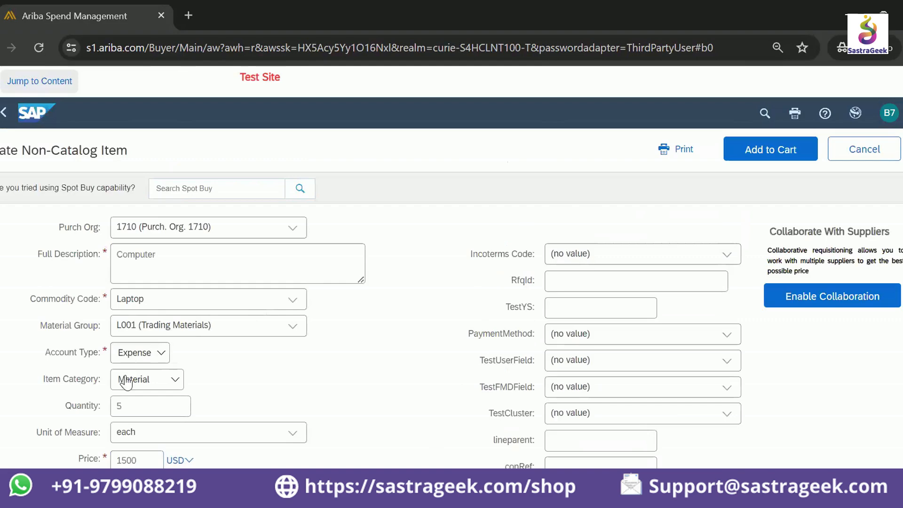
Step: Review the item category options and try to choose a category for the non-catalog item
left_click(148, 389)
scroll(435, 349, "down", 2)
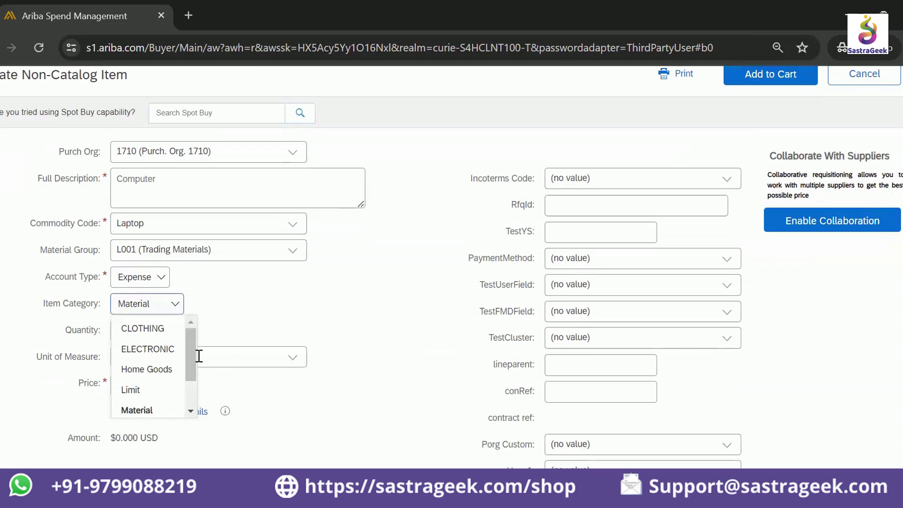
scroll(191, 354, "down", 2)
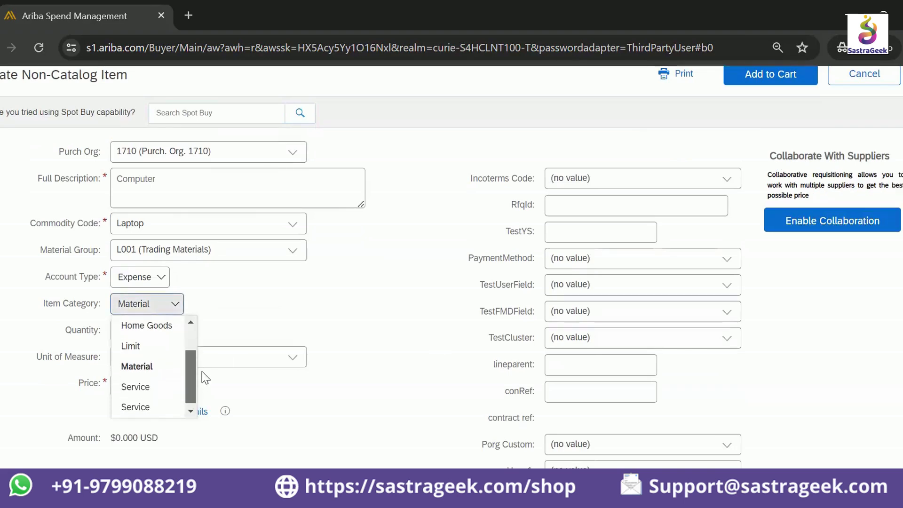
scroll(202, 362, "up", 2)
scroll(202, 347, "down", 2)
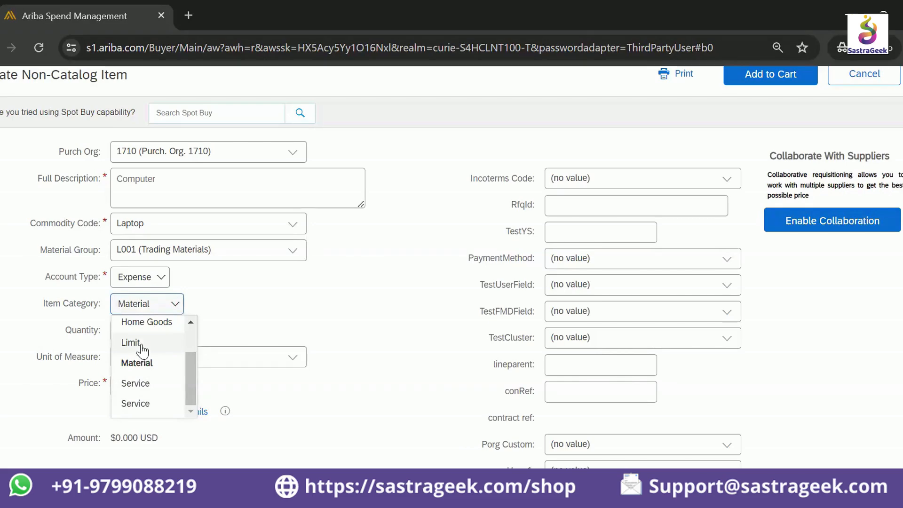
mouse_move(191, 365)
left_mouse_down()
mouse_move(193, 341)
mouse_move(185, 373)
left_mouse_up()
left_click(157, 363)
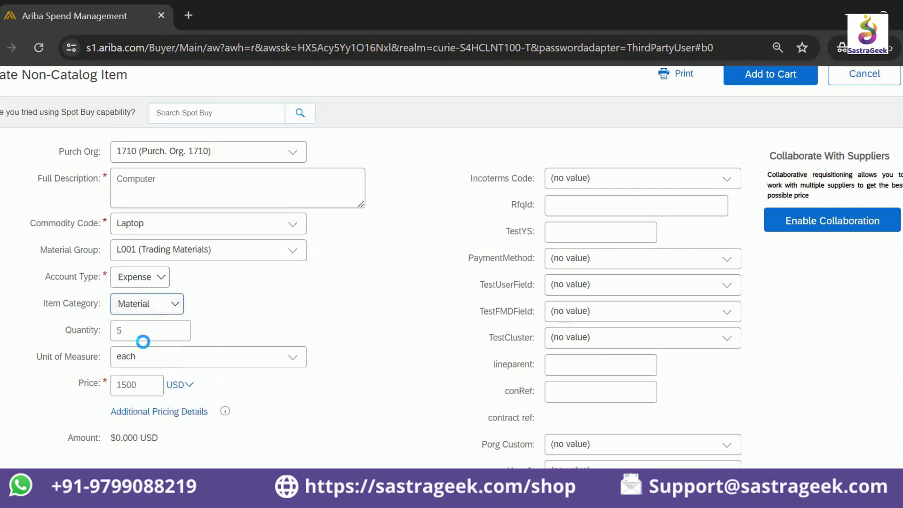
Step: Set the item's material group to L001 (Trading Materials)
left_click(153, 285)
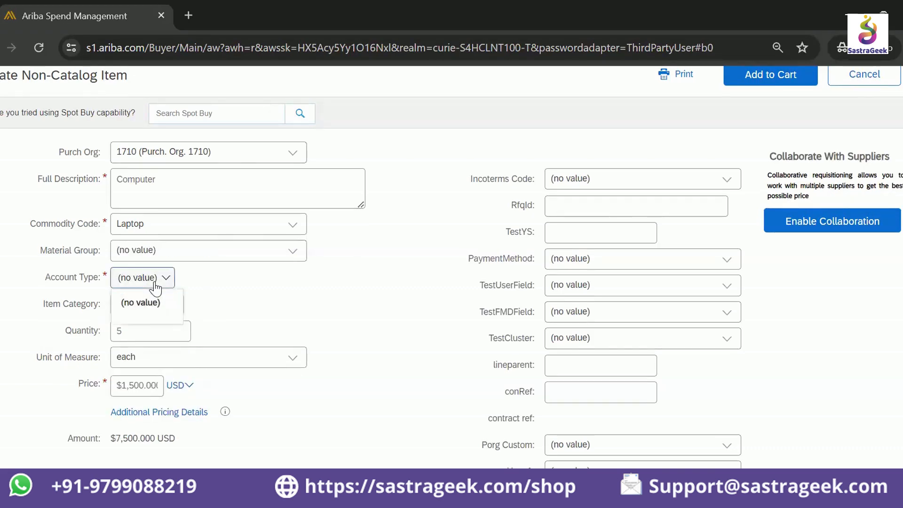
left_click(245, 298)
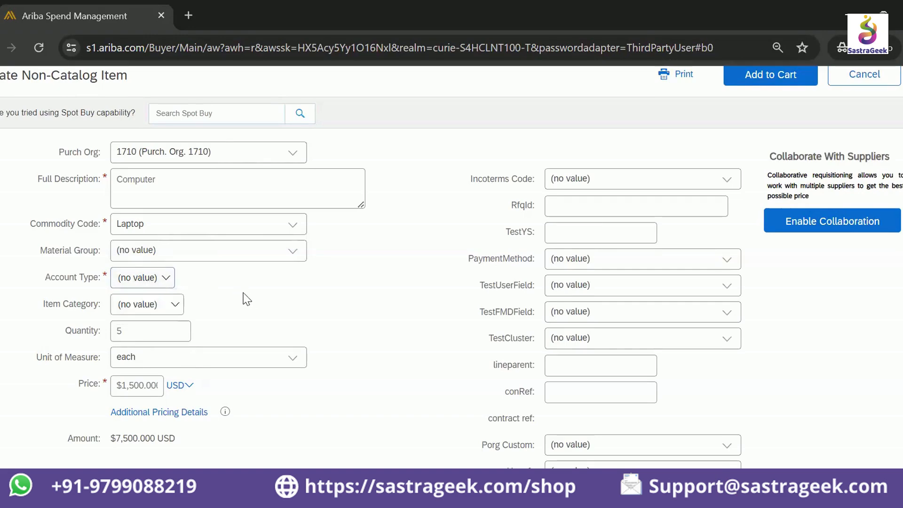
left_click(298, 254)
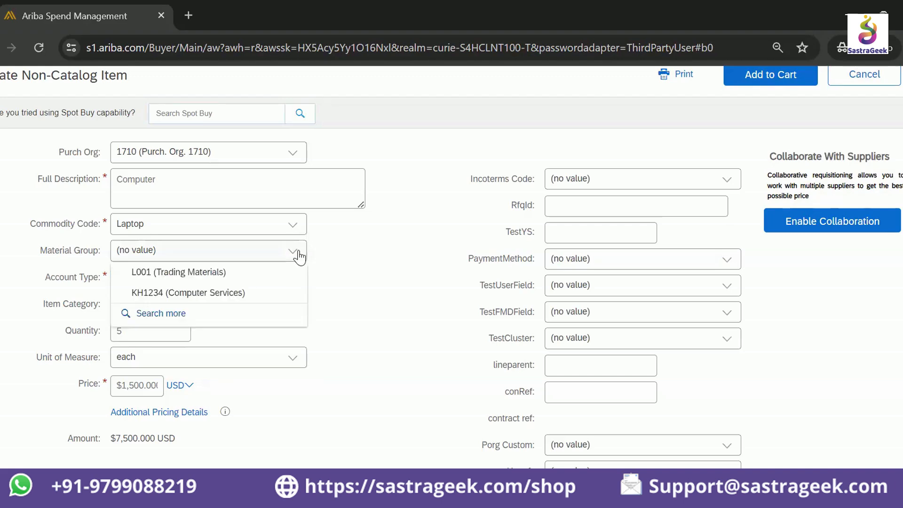
left_click(273, 282)
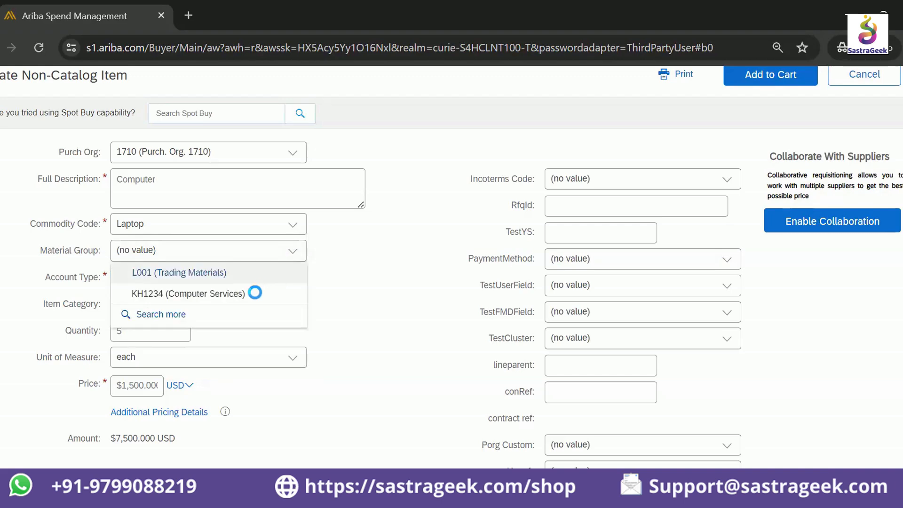
Step: Assign EJ Test Vendors - AN Enabled as the vendor in the item's supplier information
scroll(485, 341, "down", 8)
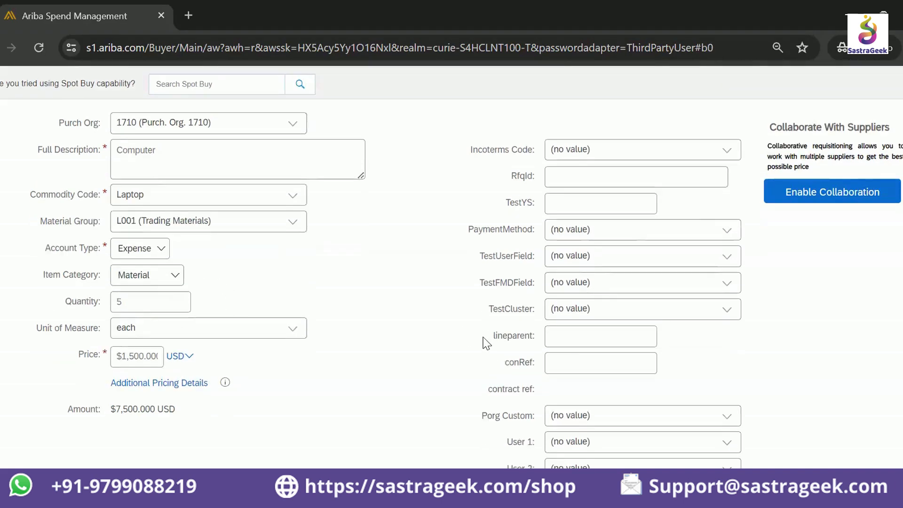
scroll(486, 343, "down", 2)
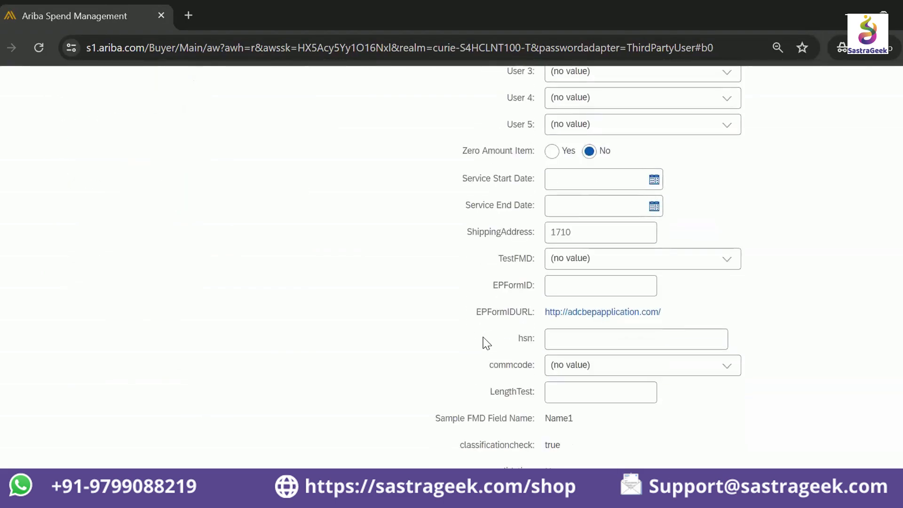
scroll(486, 343, "down", 2)
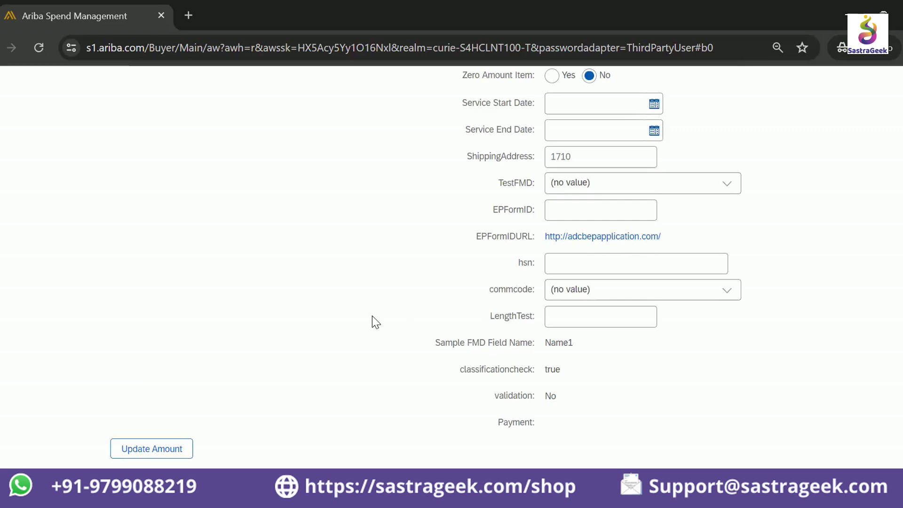
scroll(376, 322, "down", 6)
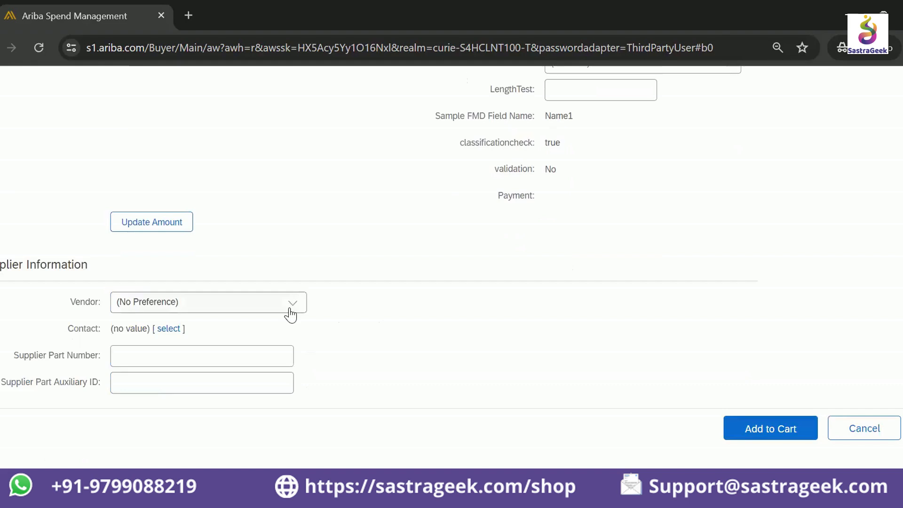
scroll(288, 313, "up", 20)
scroll(268, 359, "down", 15)
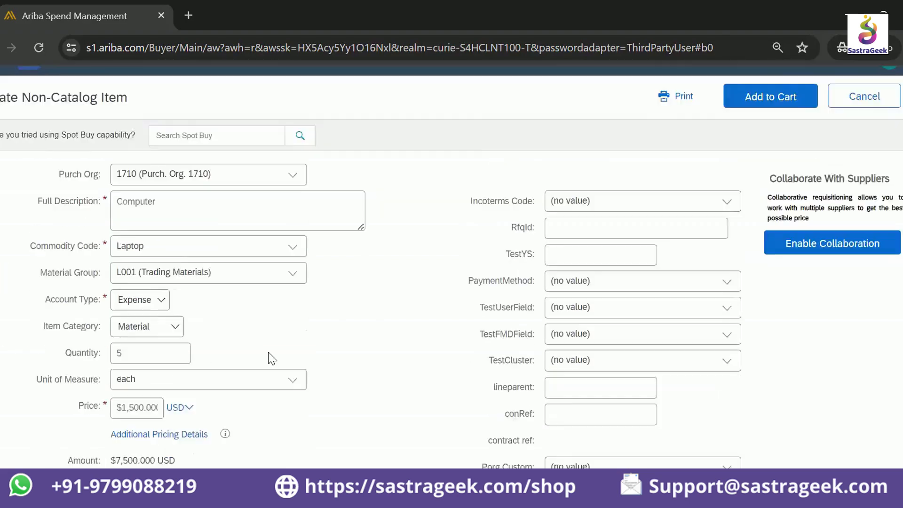
left_click(296, 286)
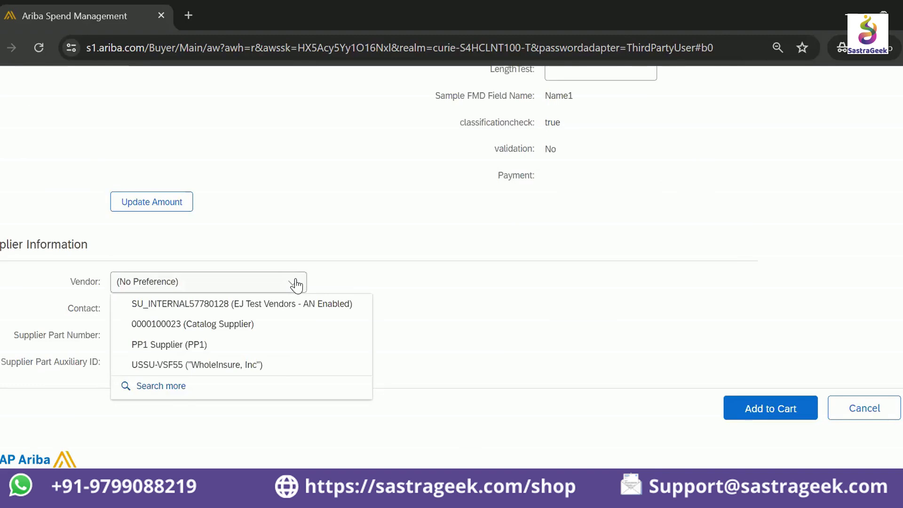
left_click(277, 306)
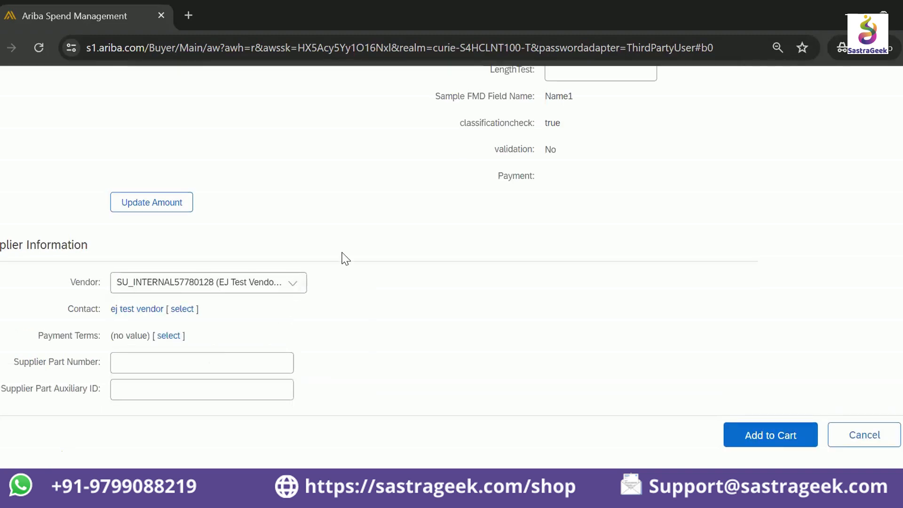
Step: Enter HPQ2345 as the supplier part number and 1TB as the supplier part auxiliary ID
left_click(199, 363)
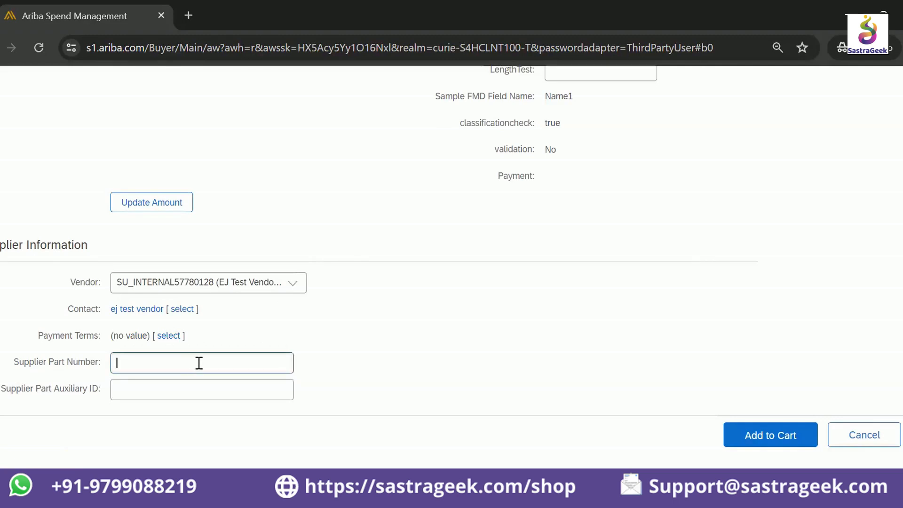
scroll(199, 363, "up", 15)
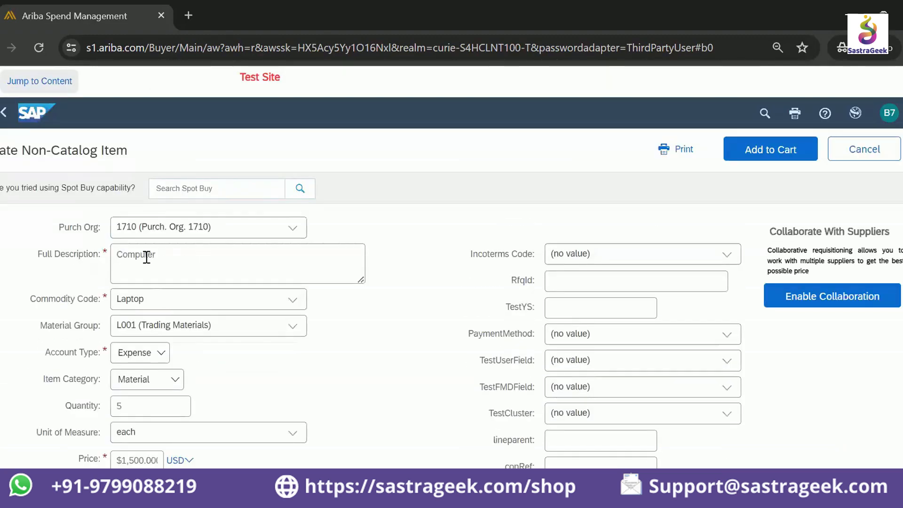
scroll(199, 319, "down", 15)
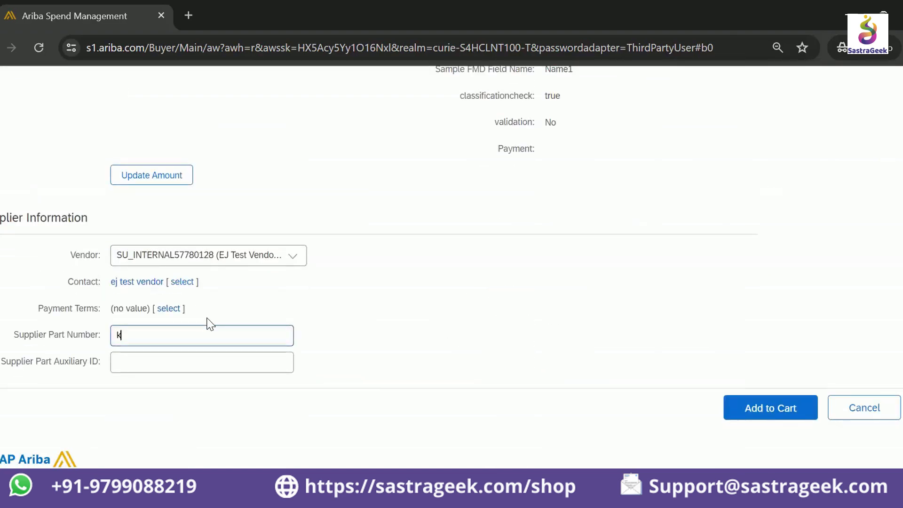
key("BackSpace")
type("hp")
key("BackSpace")
key("BackSpace")
type("HPQ2345")
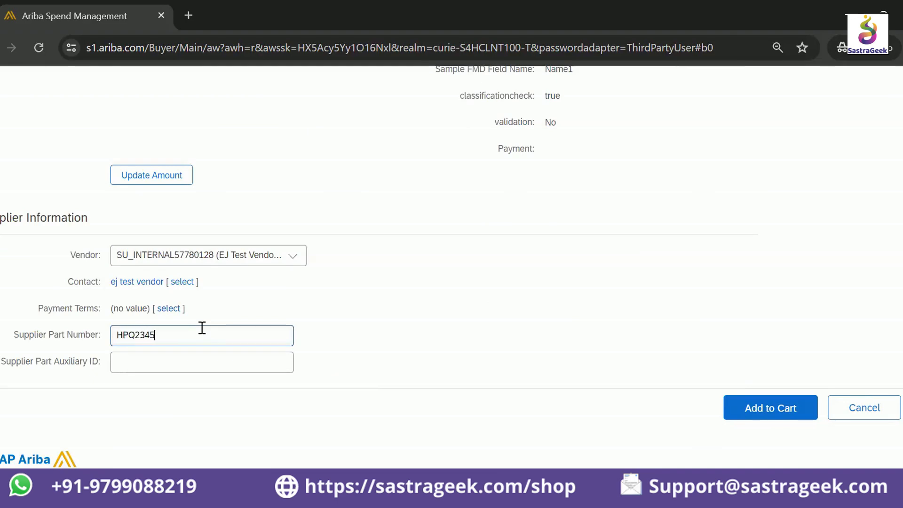
left_click(160, 363)
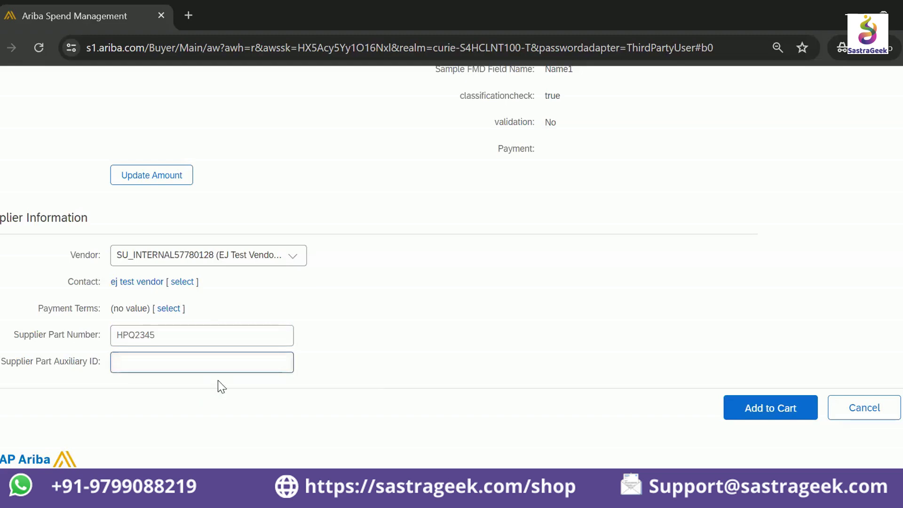
type("1TB")
Step: Add the non-catalog item to the cart and proceed to checkout
left_click(787, 410)
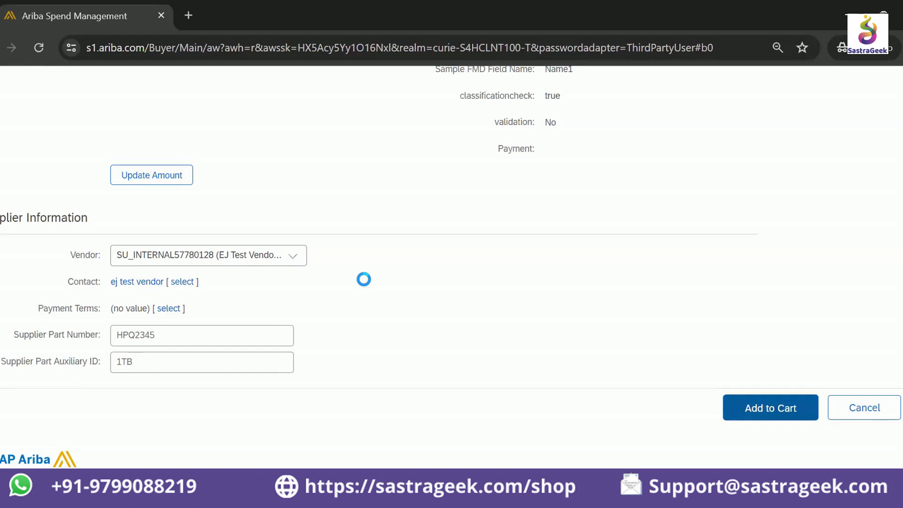
scroll(324, 325, "up", 7)
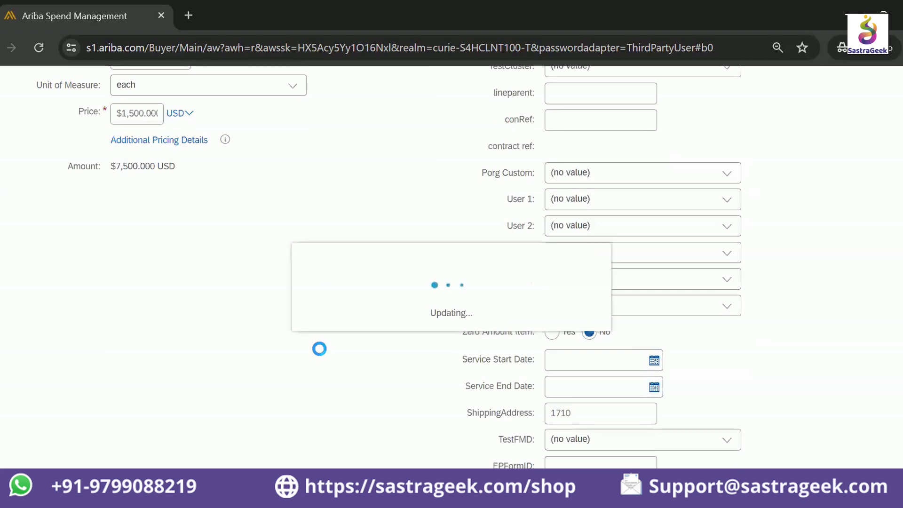
scroll(320, 348, "up", 5)
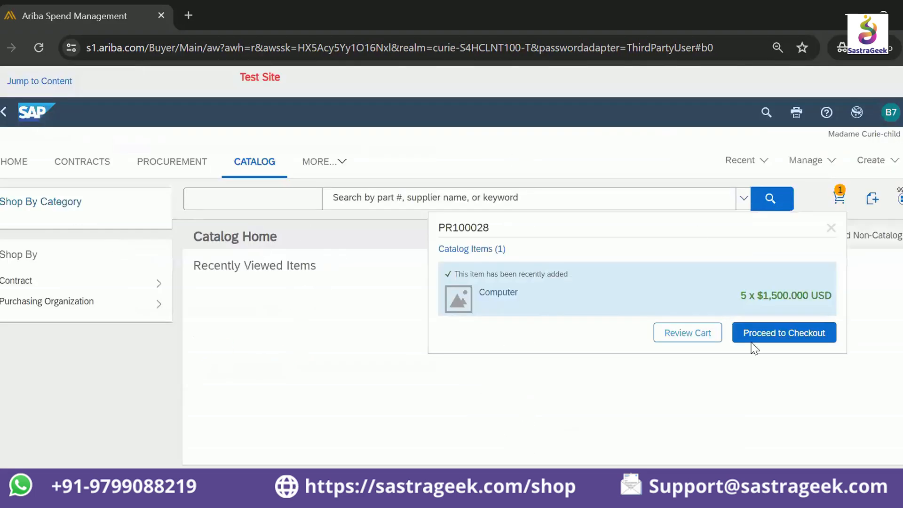
left_click(800, 337)
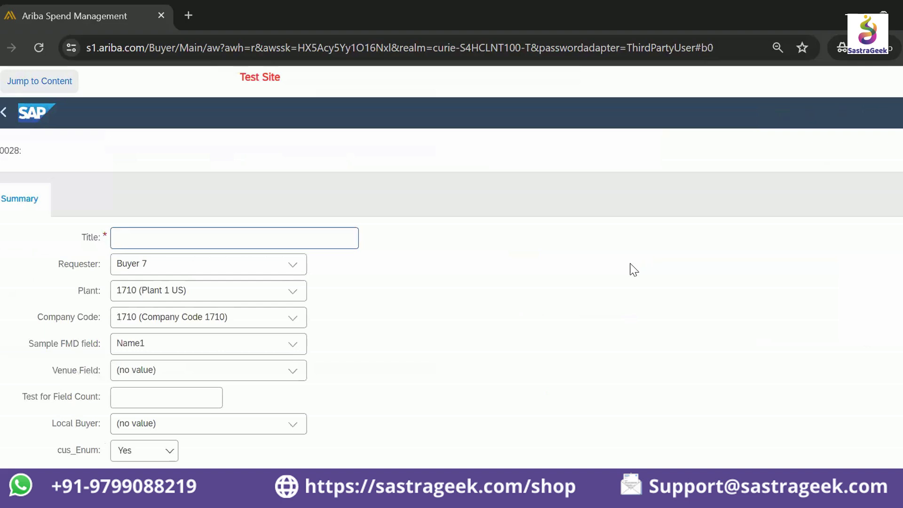
Step: Title the requisition TEST 1ST JULY 24
key("ctrl+minus")
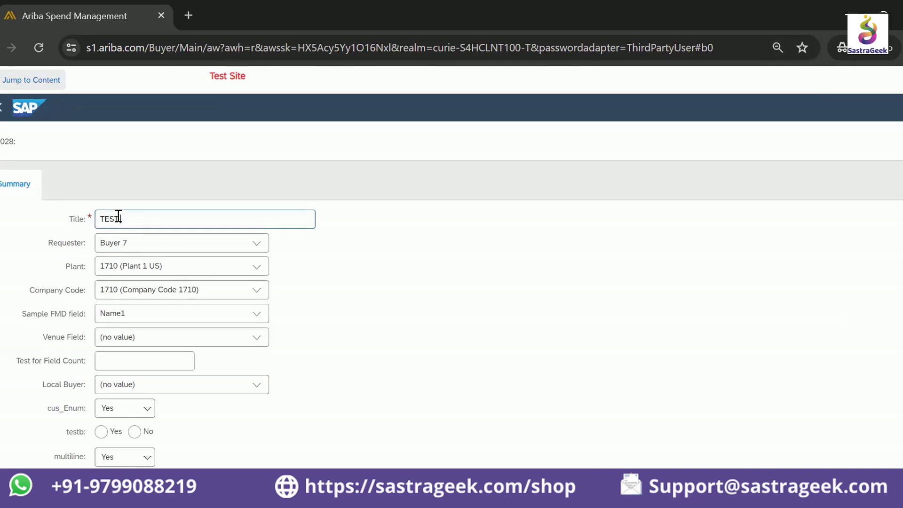
type("1ST JULY 24")
Step: Check which requesters are available for the requisition, keeping Buyer 7
double_click(78, 244)
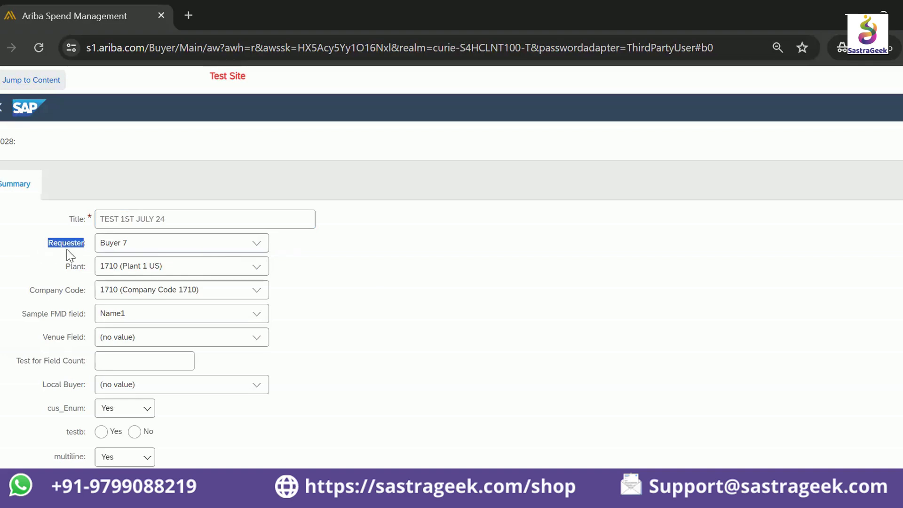
left_click(257, 247)
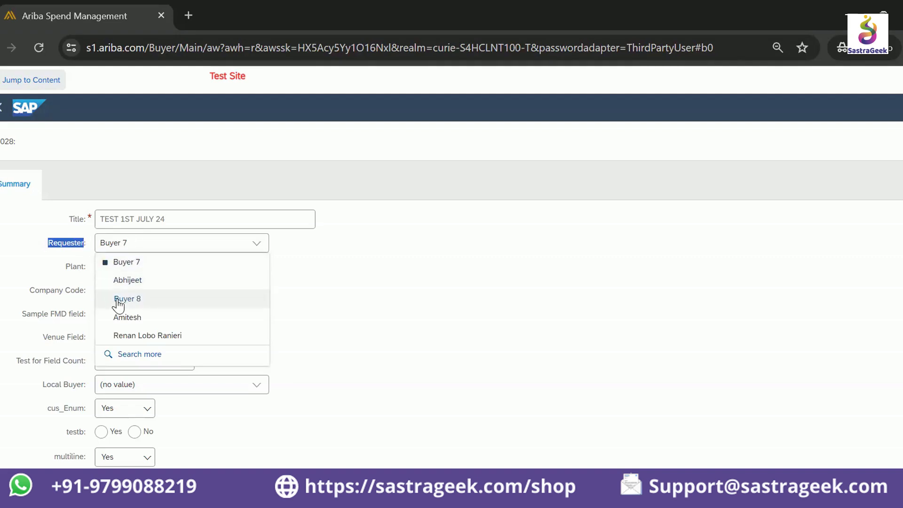
left_click(483, 303)
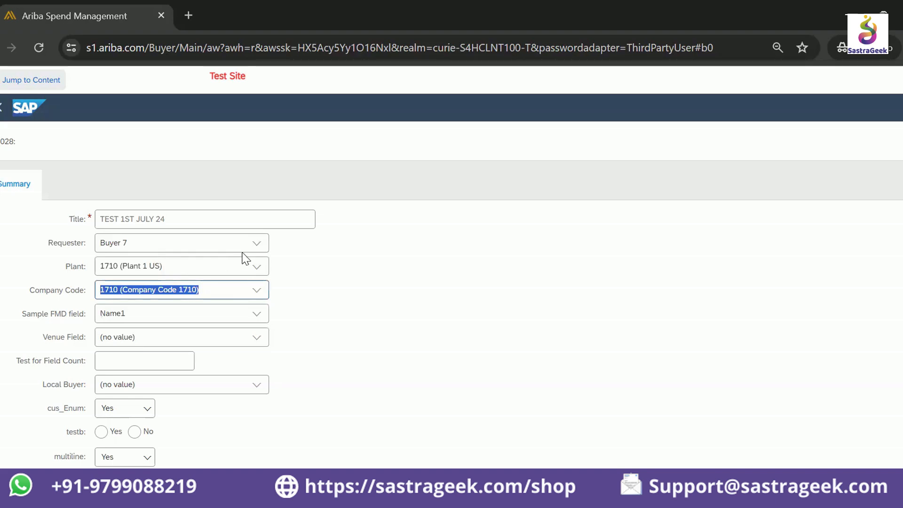
left_click(257, 244)
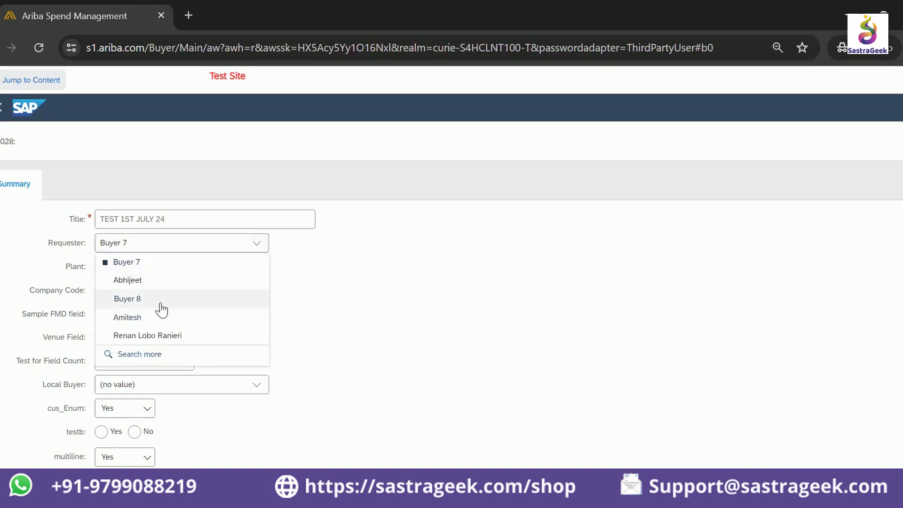
left_click(437, 256)
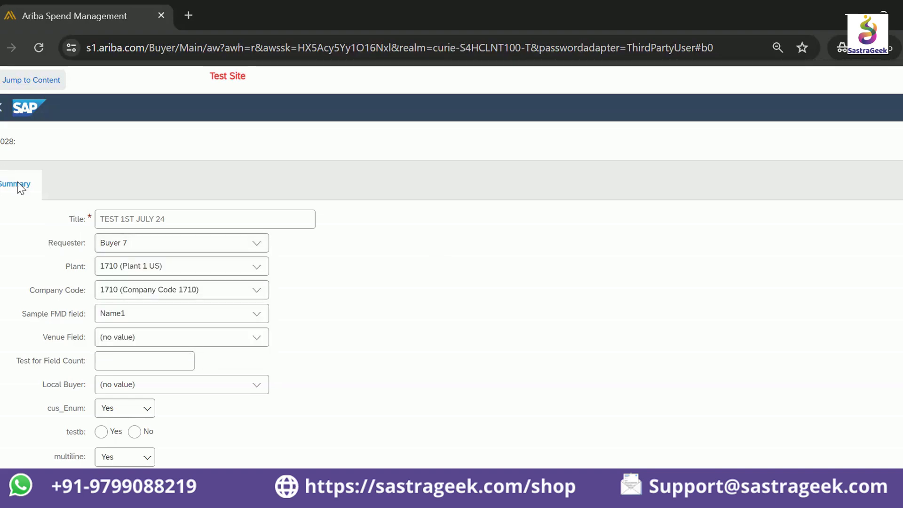
double_click(73, 246)
Step: Set the requisition's need-by date to Wed, 31 Jul, 2024
scroll(437, 280, "down", 1)
scroll(438, 280, "down", 10)
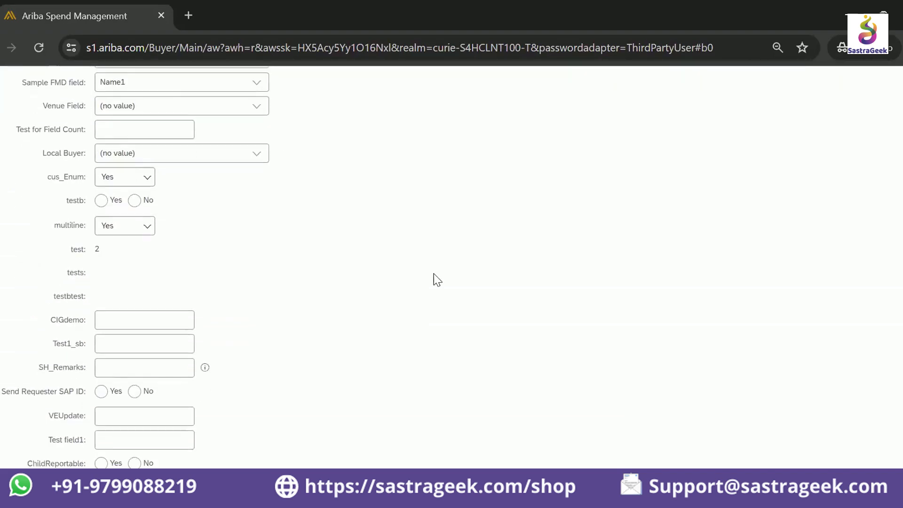
scroll(438, 280, "down", 2)
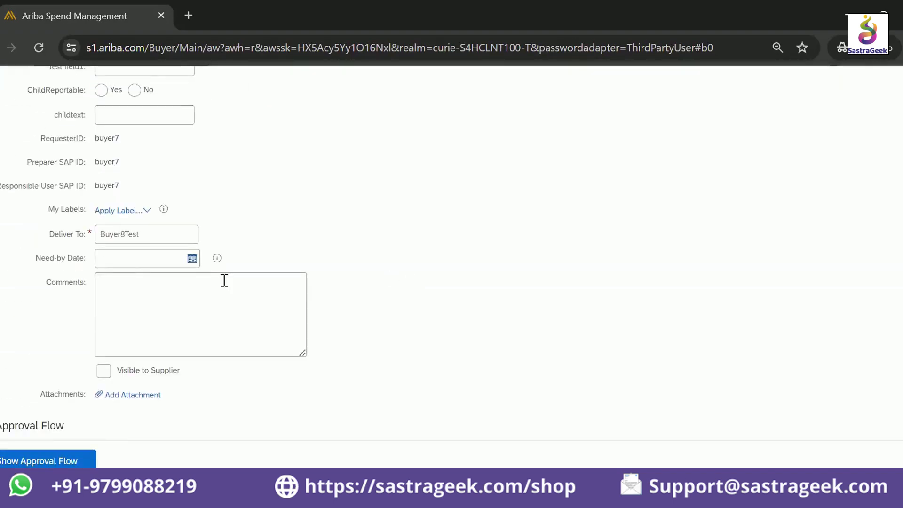
left_click(192, 259)
left_click(161, 376)
scroll(363, 280, "down", 6)
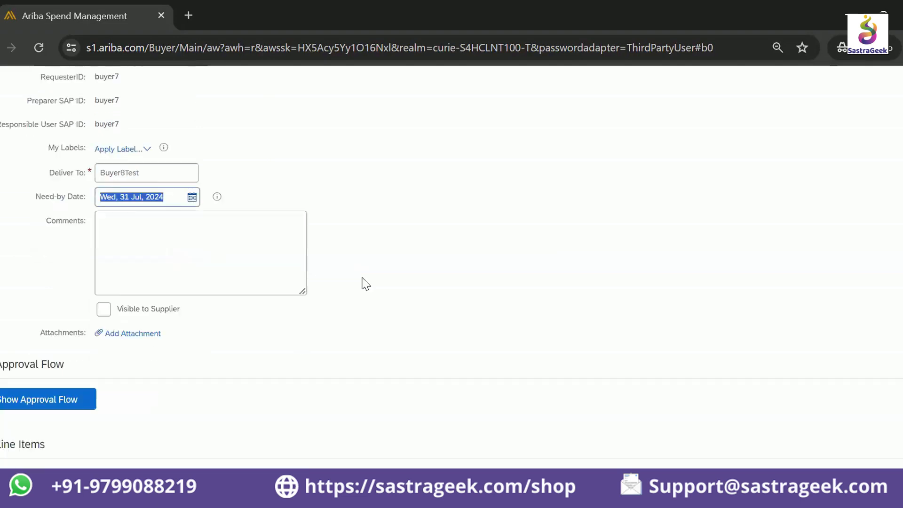
Step: Look through the Computer line item's details and try to display the requisition's approval flow
scroll(373, 259, "down", 8)
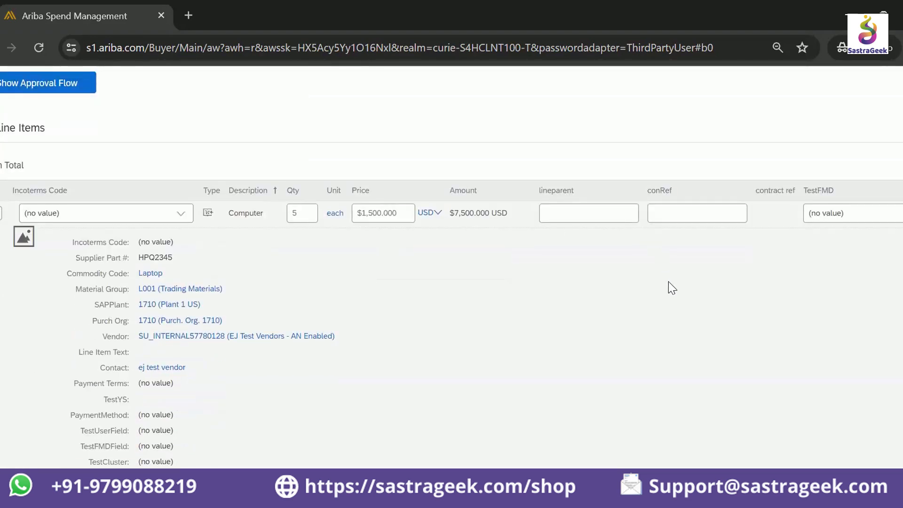
scroll(653, 289, "down", 5)
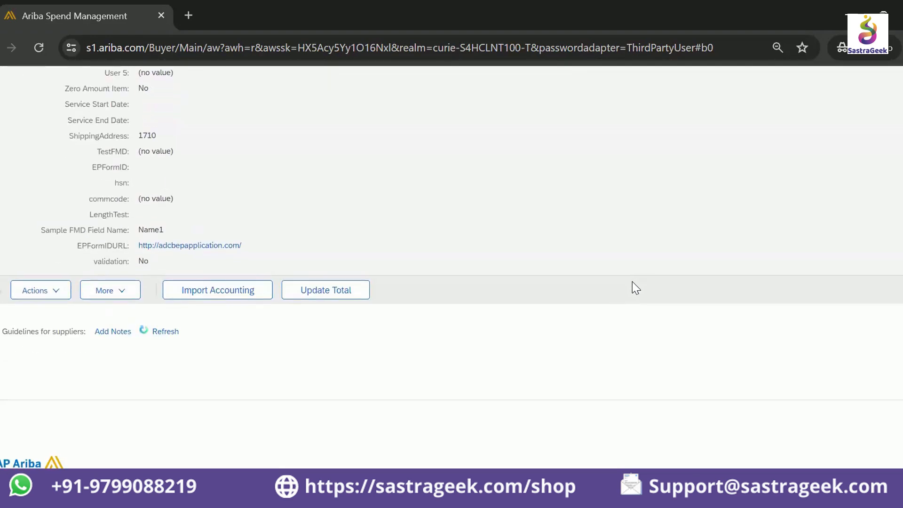
scroll(633, 282, "up", 15)
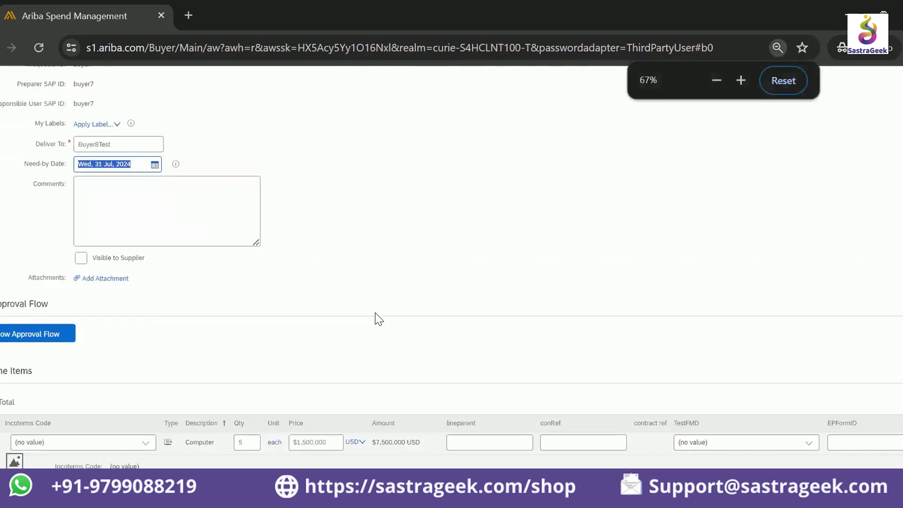
key("ctrl+minus")
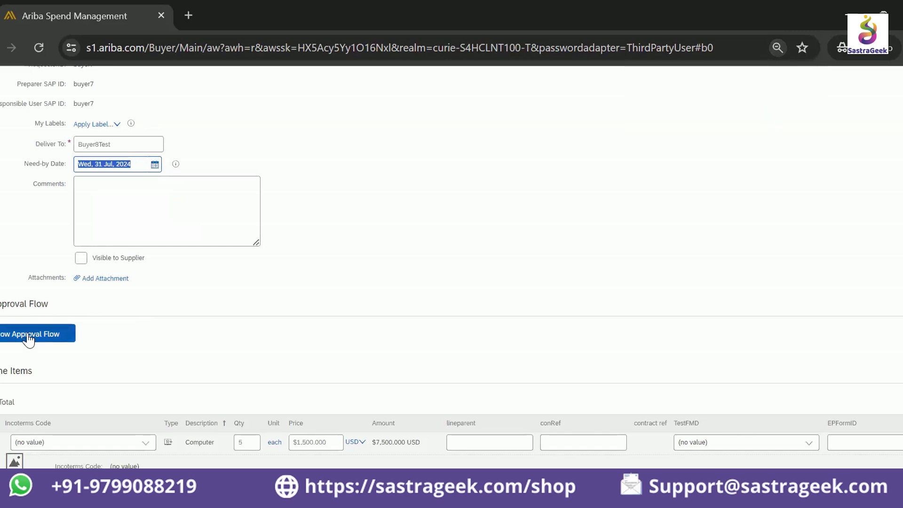
left_click(29, 336)
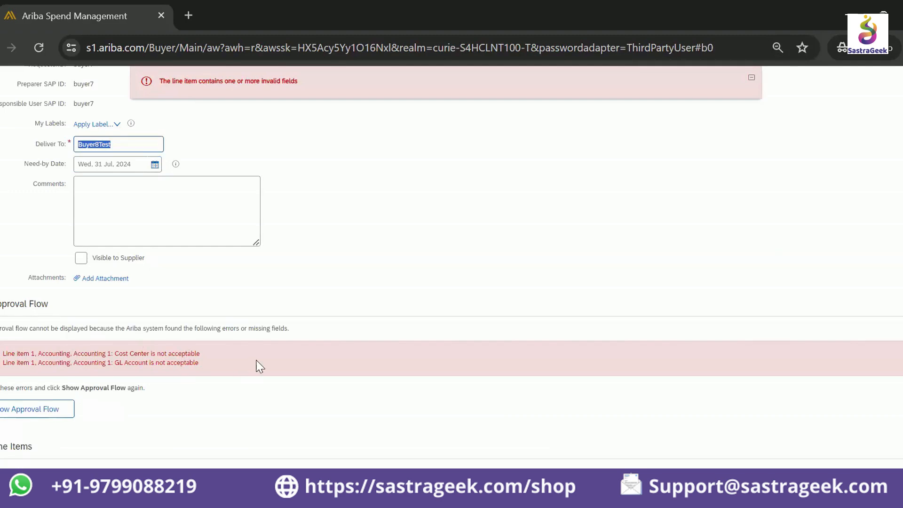
Step: Open the Computer line item for editing
scroll(362, 288, "up", 2)
scroll(362, 288, "down", 4)
scroll(362, 298, "down", 3)
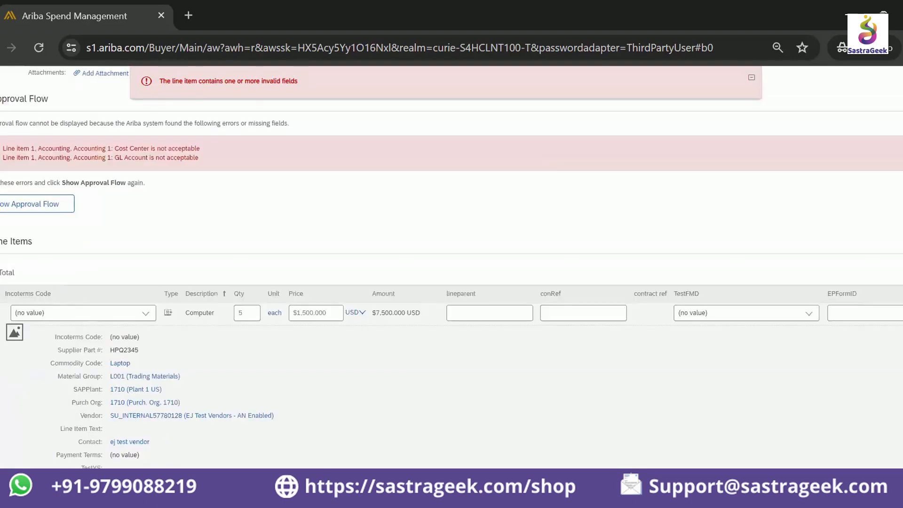
scroll(126, 230, "down", 8)
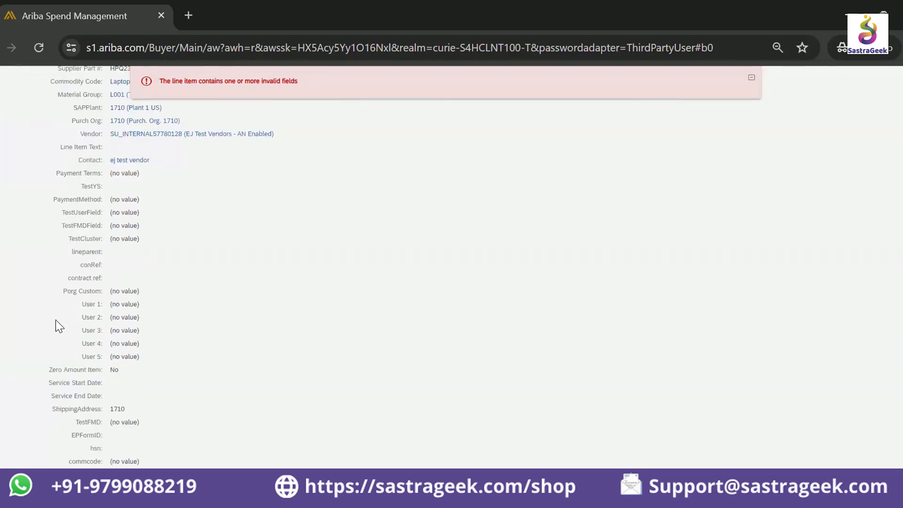
left_click(36, 347)
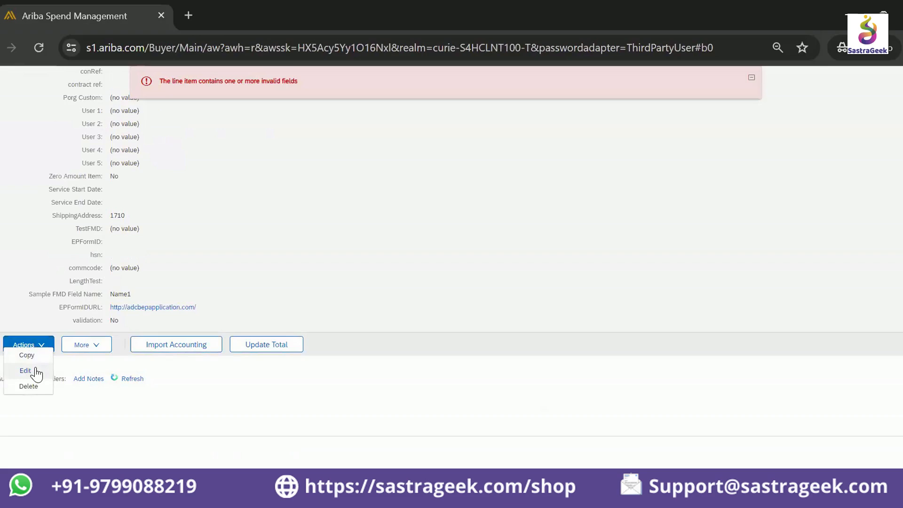
left_click(26, 371)
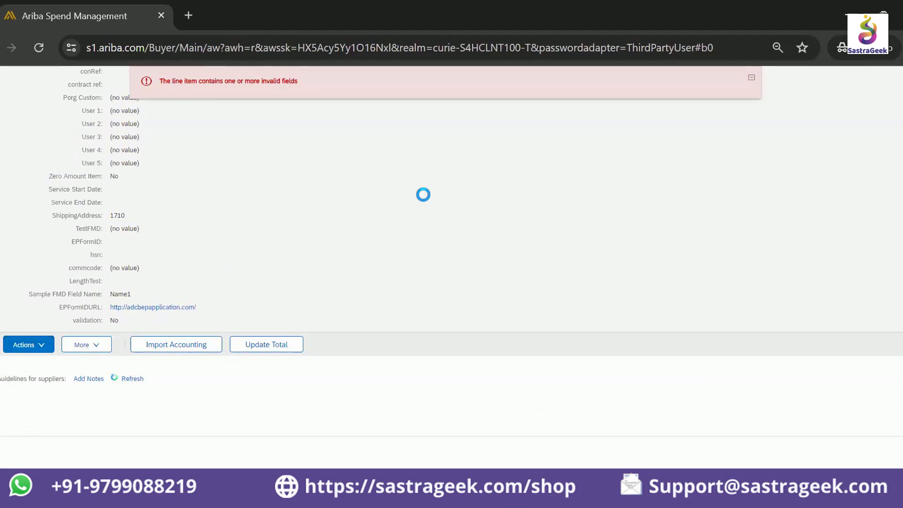
scroll(425, 198, "down", 8)
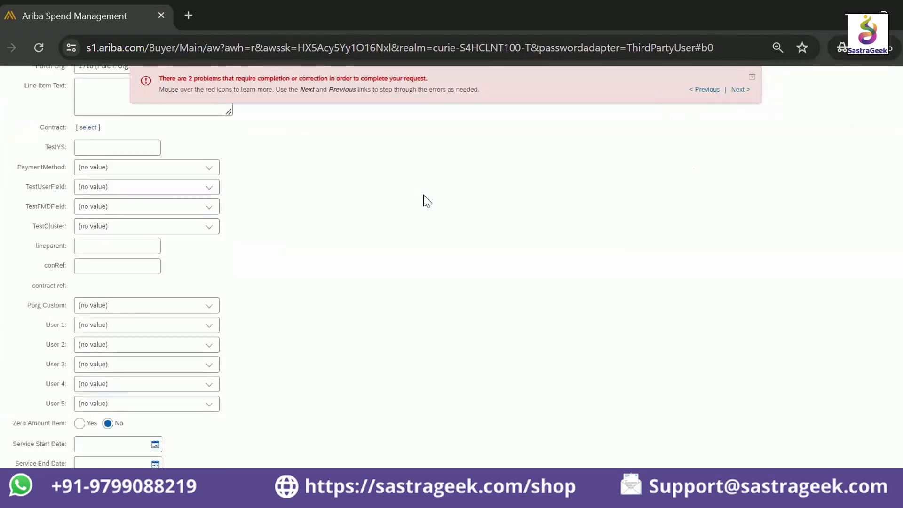
scroll(426, 200, "down", 10)
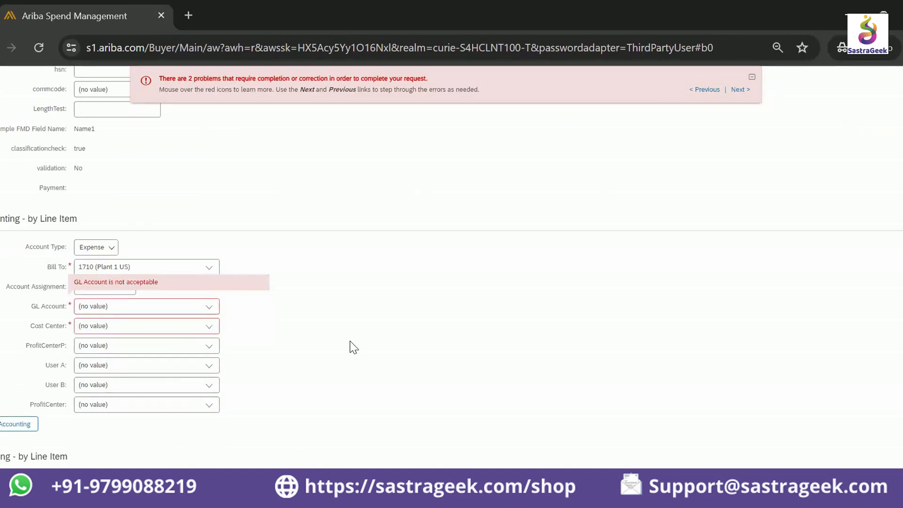
left_click(211, 308)
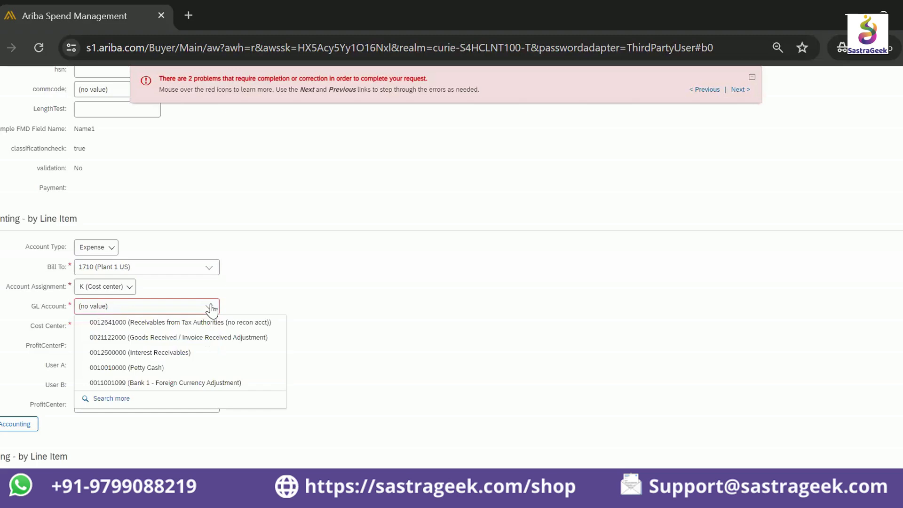
left_click(202, 400)
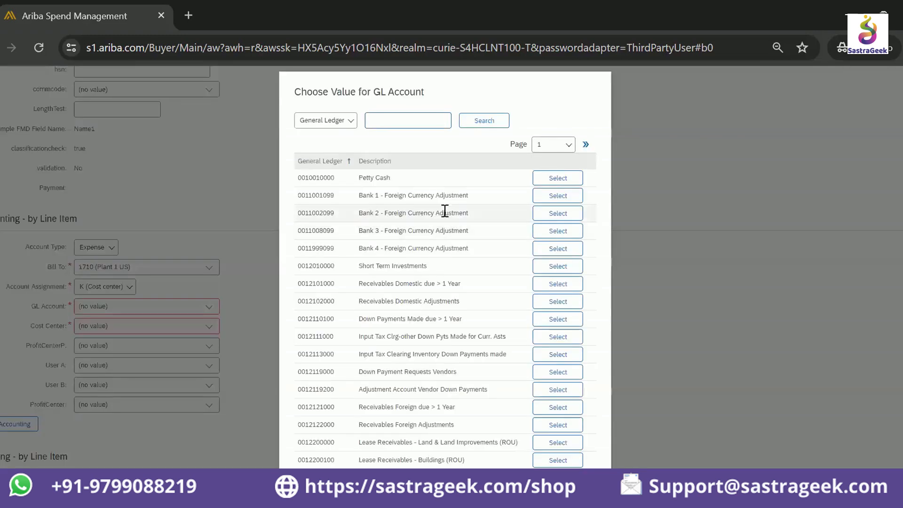
left_click(558, 216)
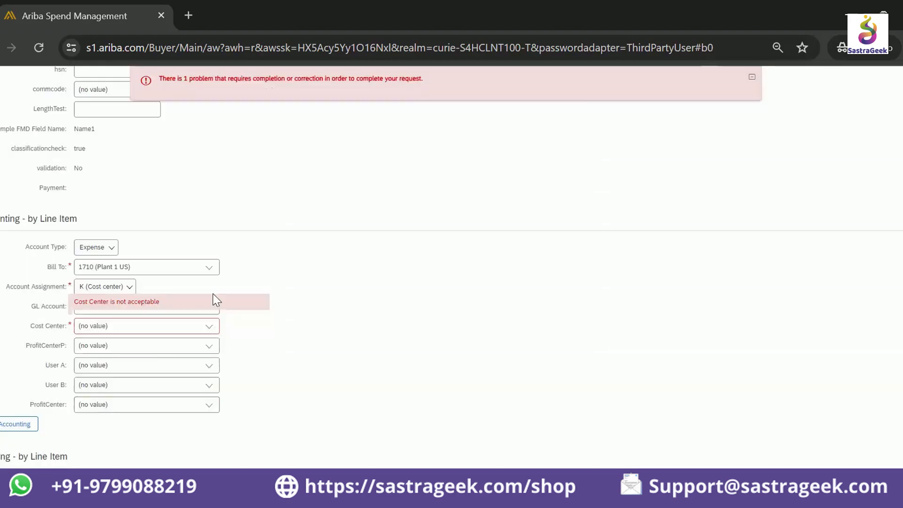
left_click(209, 326)
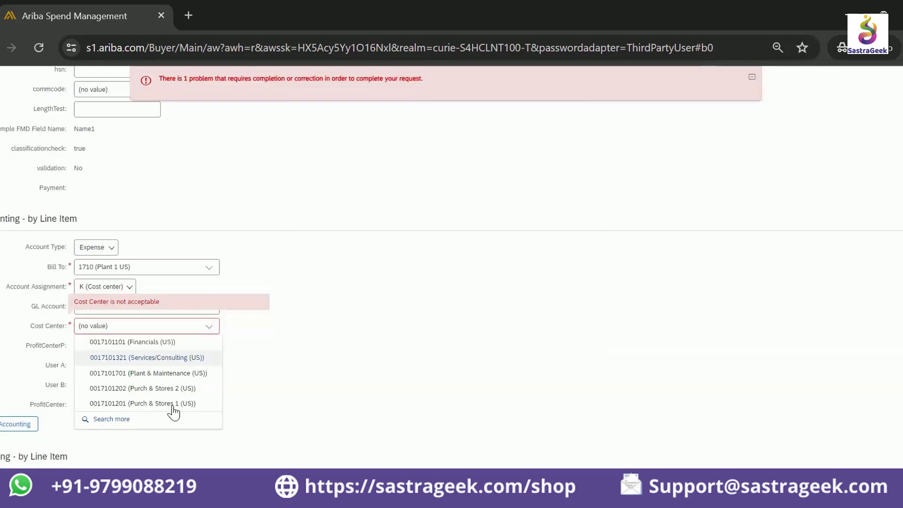
left_click(151, 424)
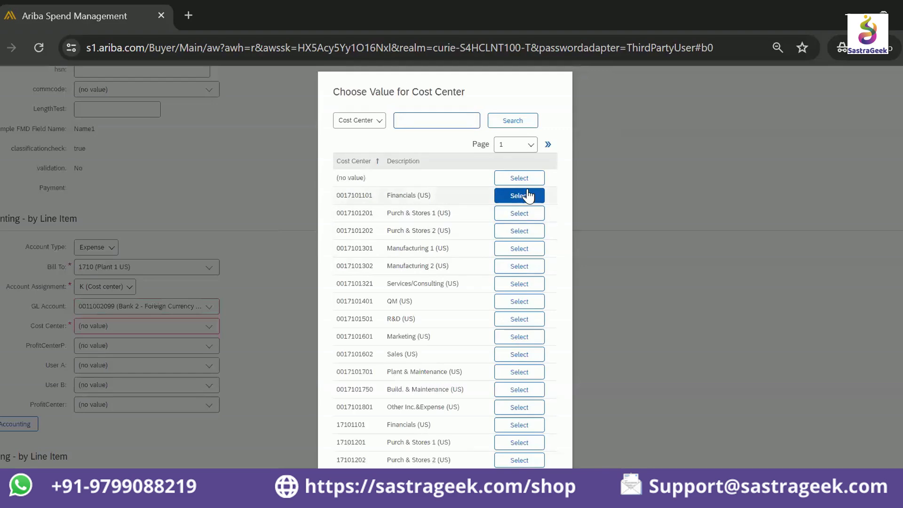
left_click(529, 195)
scroll(442, 260, "down", 5)
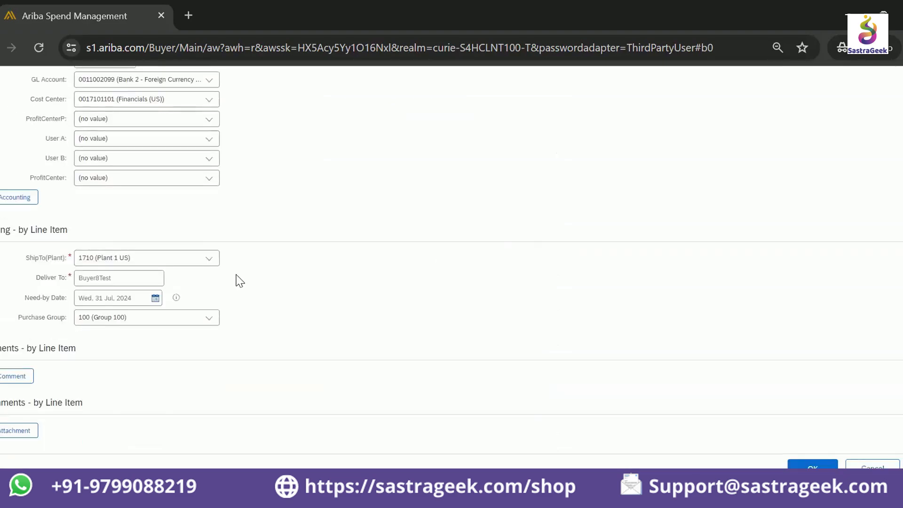
left_click(828, 464)
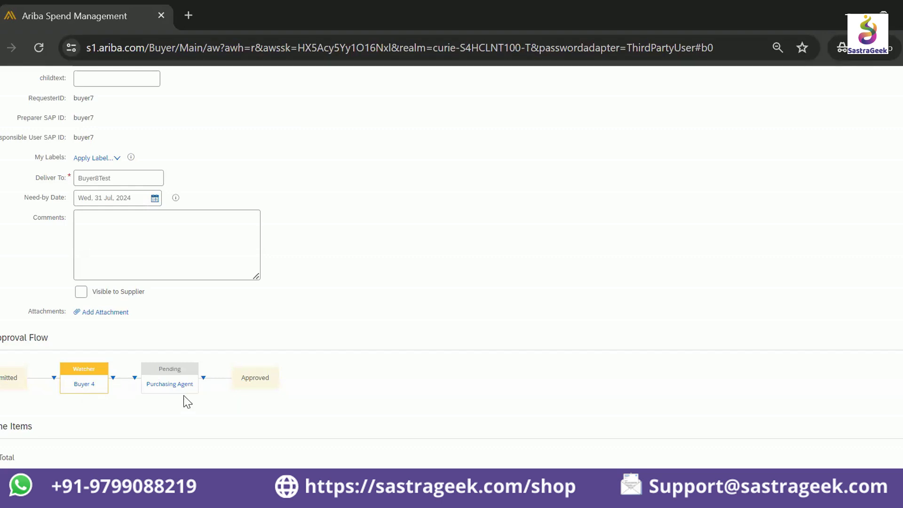
Step: Check the Purchasing Agent stage of the approval flow and try to submit the requisition
mouse_move(181, 391)
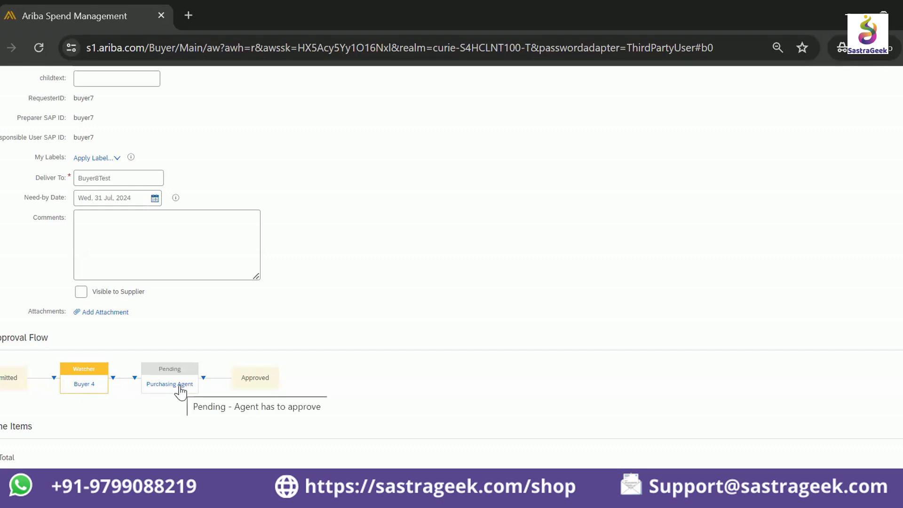
scroll(685, 278, "up", 10)
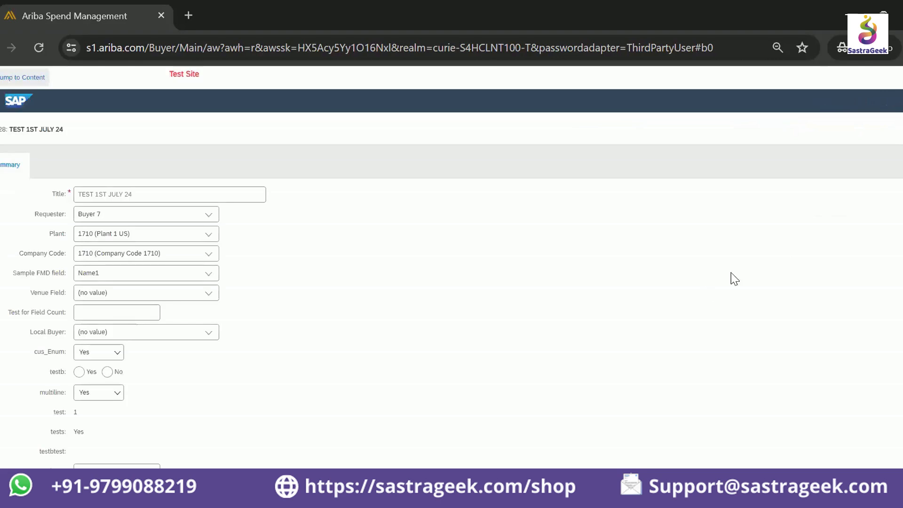
scroll(732, 278, "down", 10)
scroll(732, 294, "down", 15)
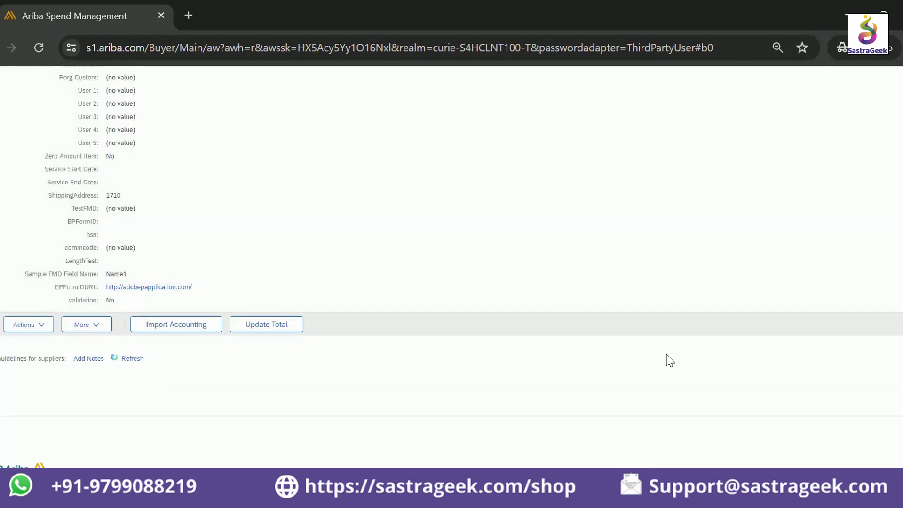
scroll(451, 267, "right", 10)
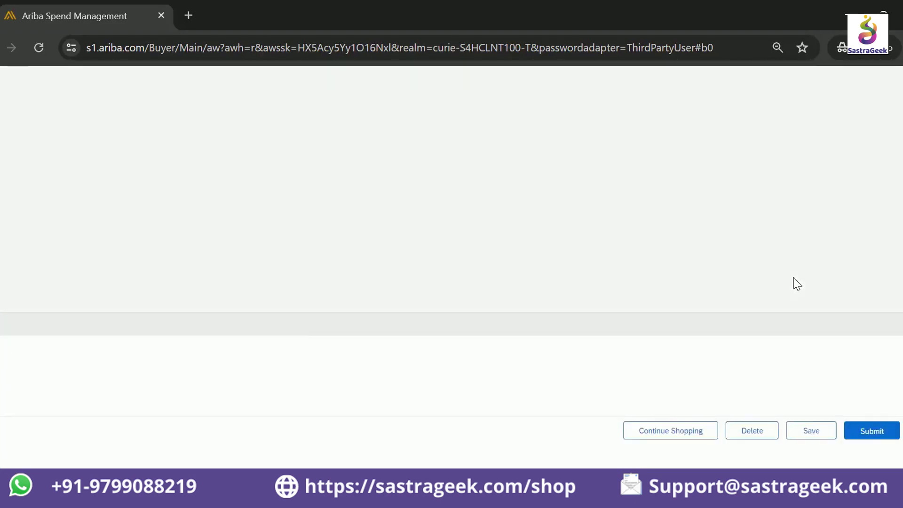
scroll(793, 284, "up", 10)
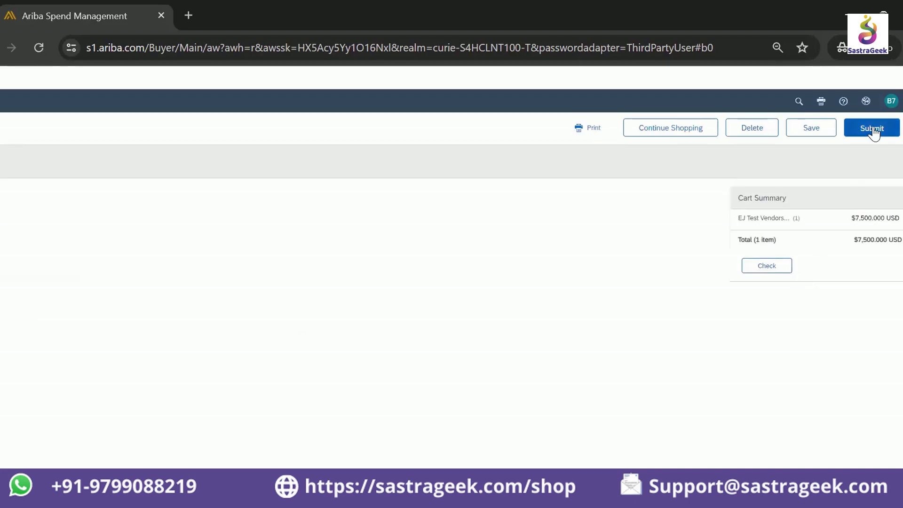
left_click(873, 132)
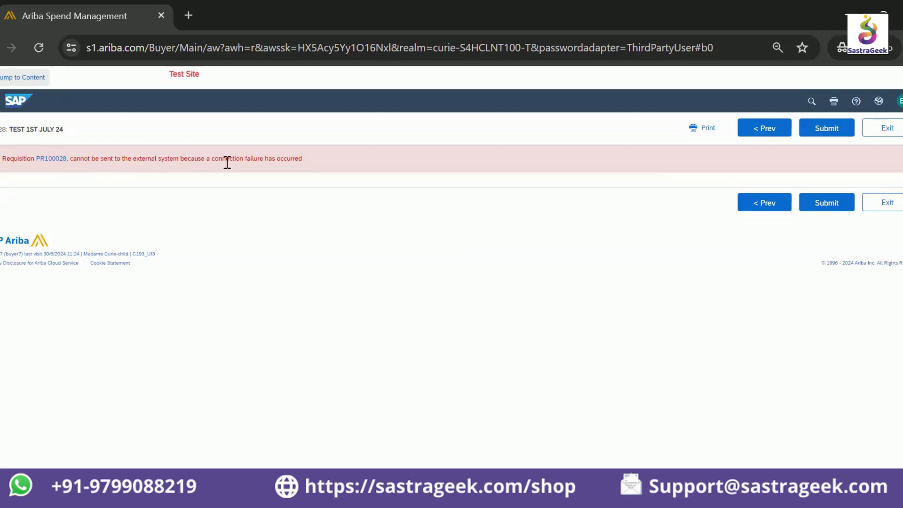
Step: Try submitting the requisition again and exit it
left_click(827, 130)
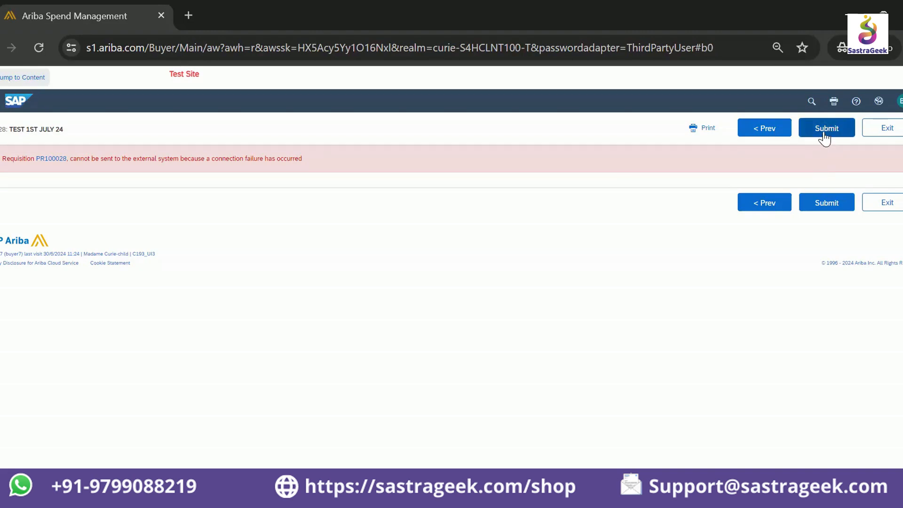
left_click(825, 135)
left_click(883, 133)
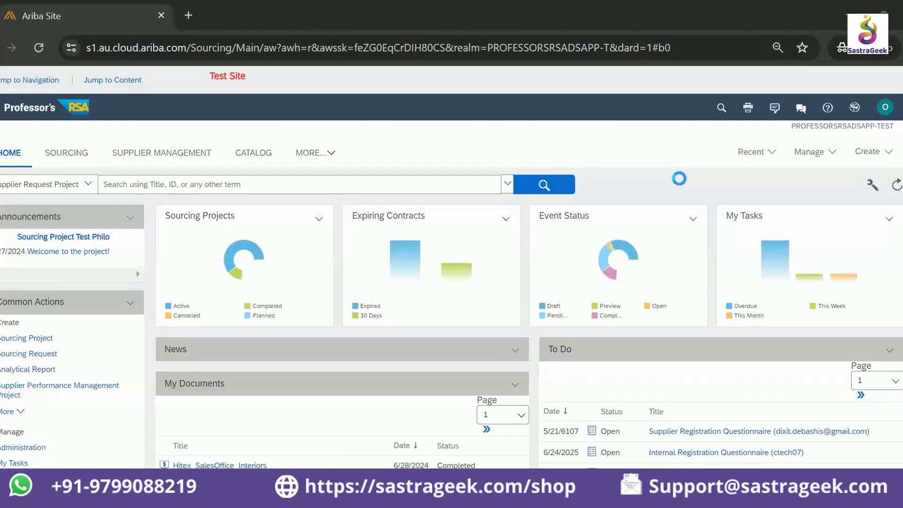
Step: Switch from the sourcing site to the linked procurement site PROFESSORSRSADSAPP-C1-TEST
left_click(854, 109)
left_click(863, 131)
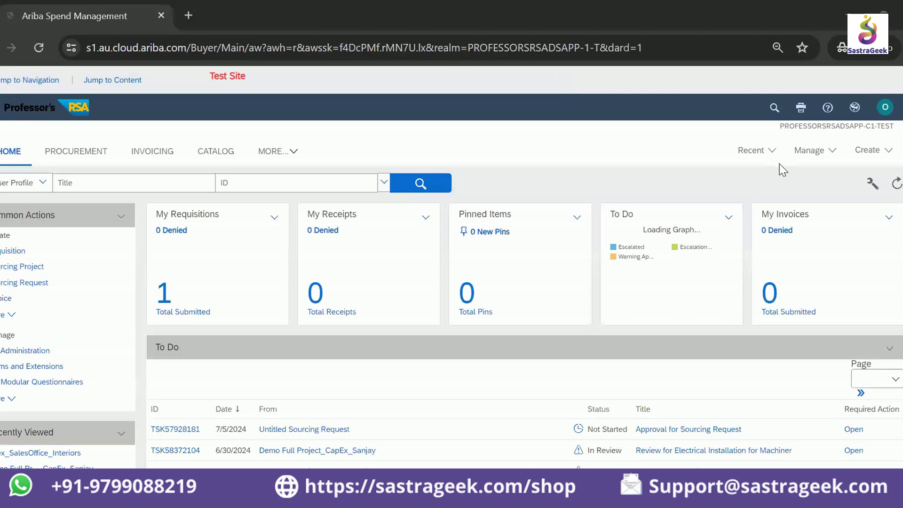
Step: Start a non-catalog item from the catalog and enter LAPTOP as its full description
left_click(211, 152)
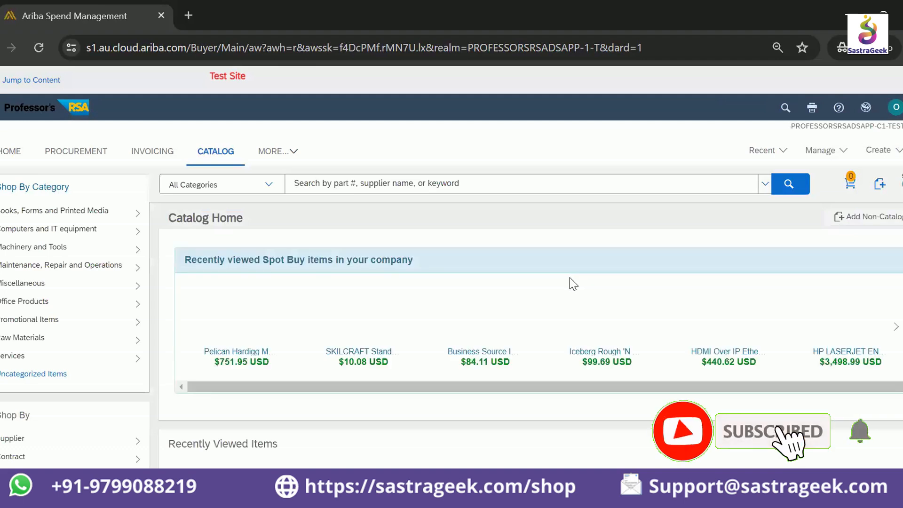
key("ctrl+minus")
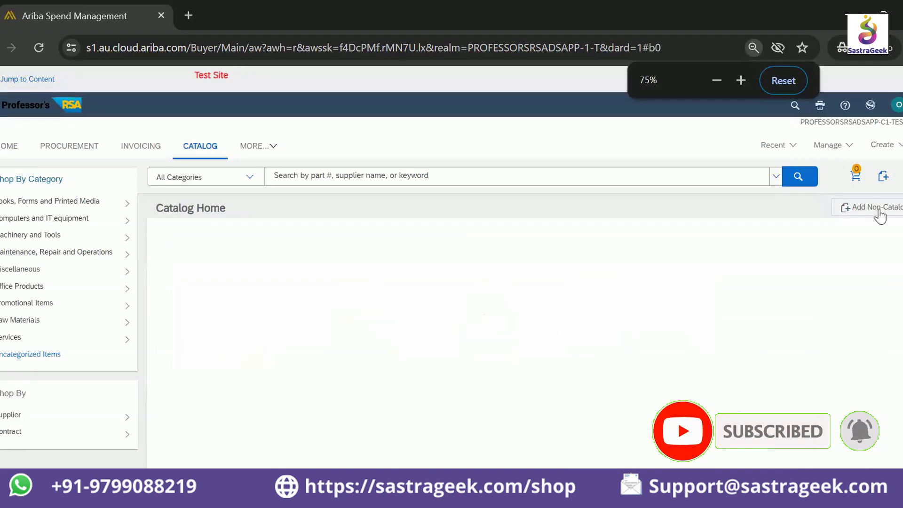
left_click(880, 216)
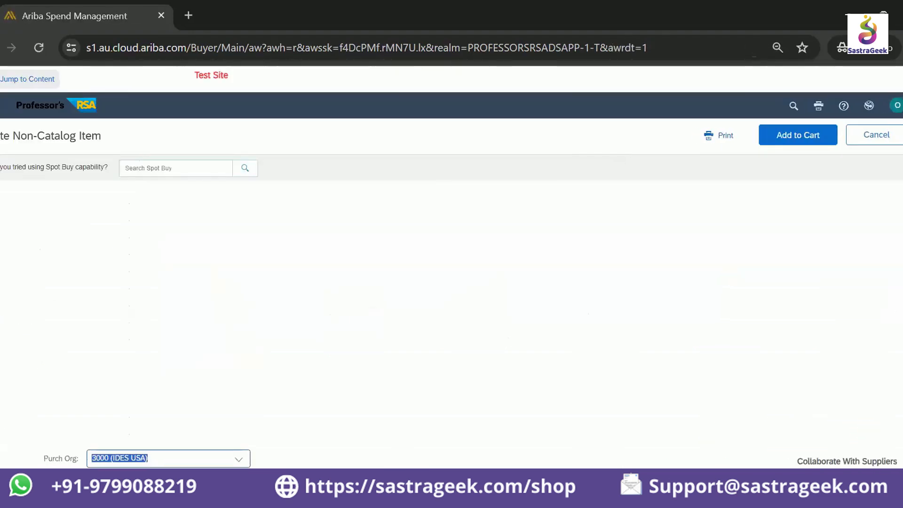
key("Tab")
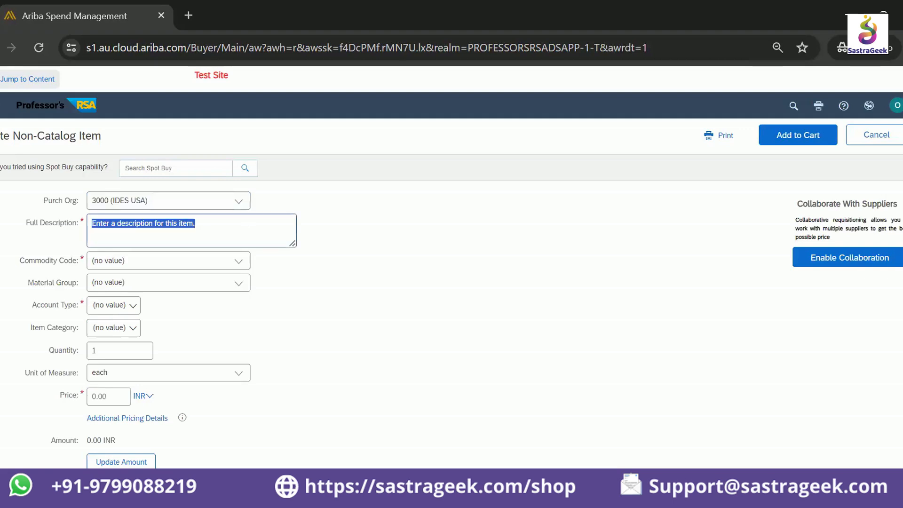
type("LAPTOP")
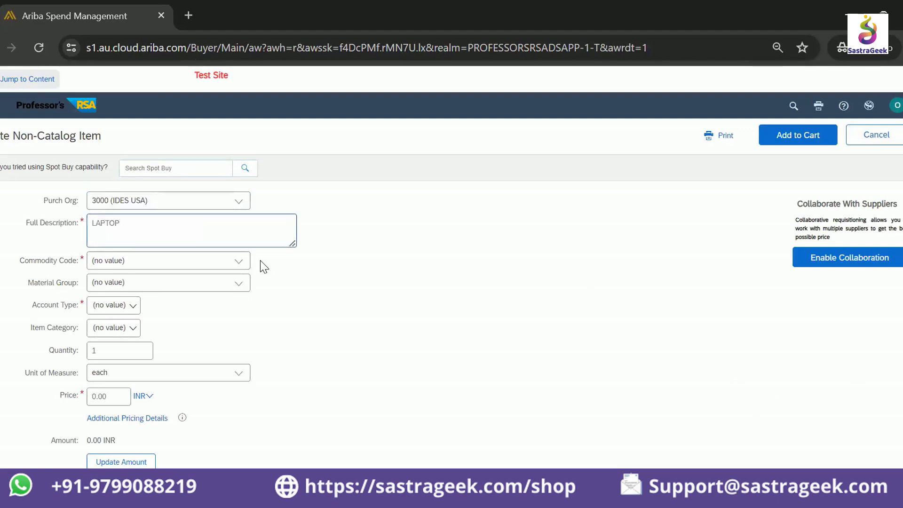
Step: Search the commodity codes for LAPTOP and assign the Laptop code with ID 2001 to the item
left_click(239, 262)
left_click(191, 366)
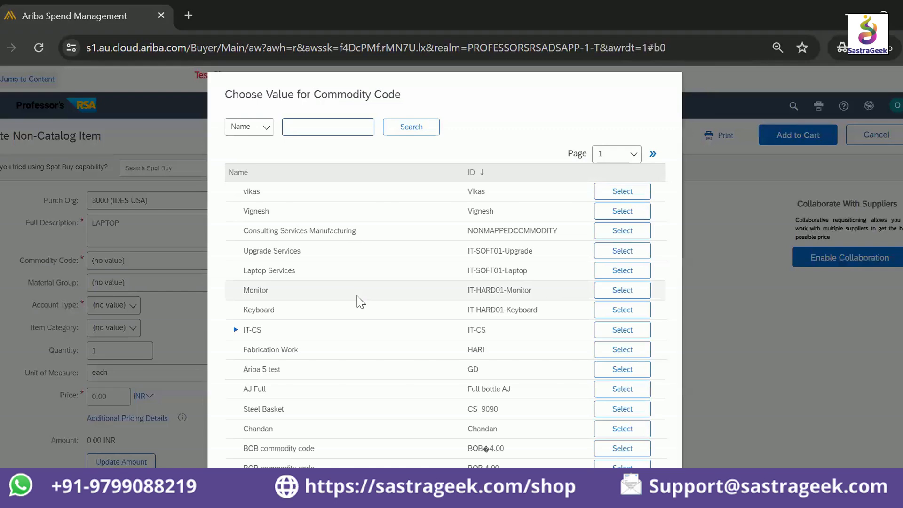
key("Return")
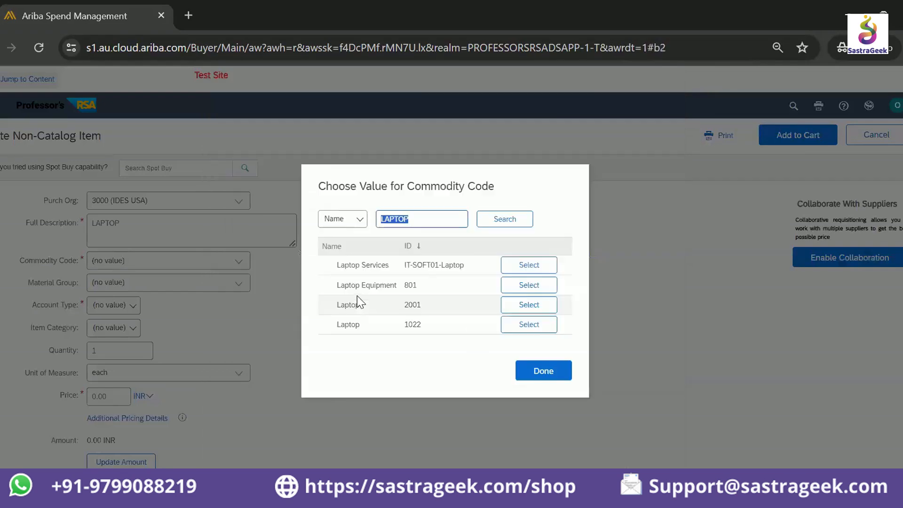
left_click(512, 310)
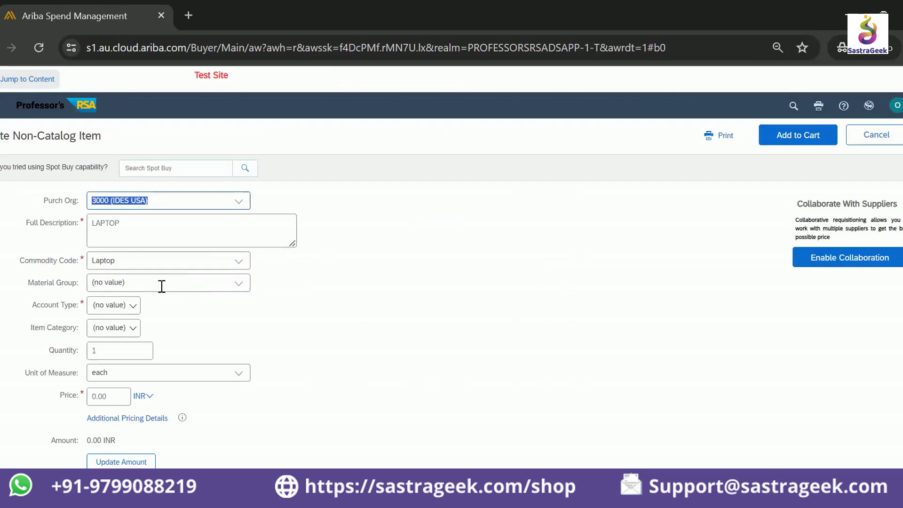
Step: Search the commodity codes for COMPUTER and change the item's code to Computer programmed instruction (86141703)
left_click(239, 265)
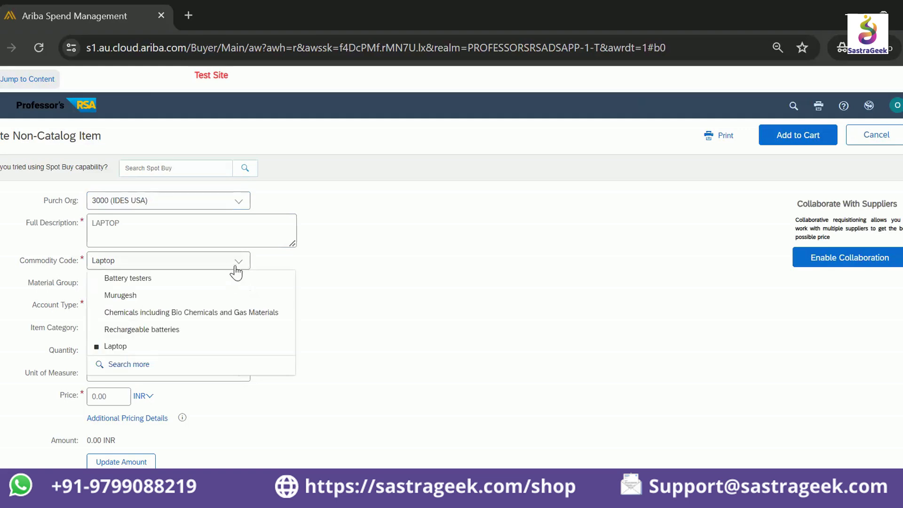
left_click(185, 362)
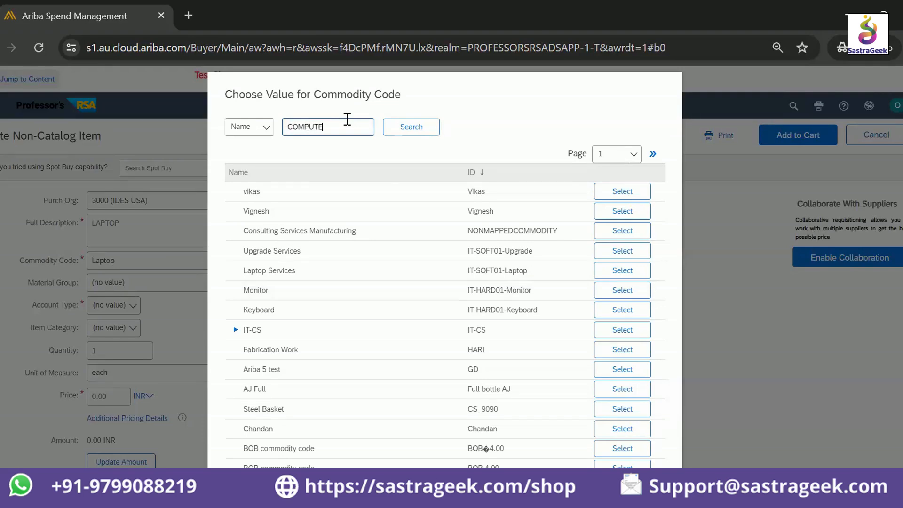
key("Return")
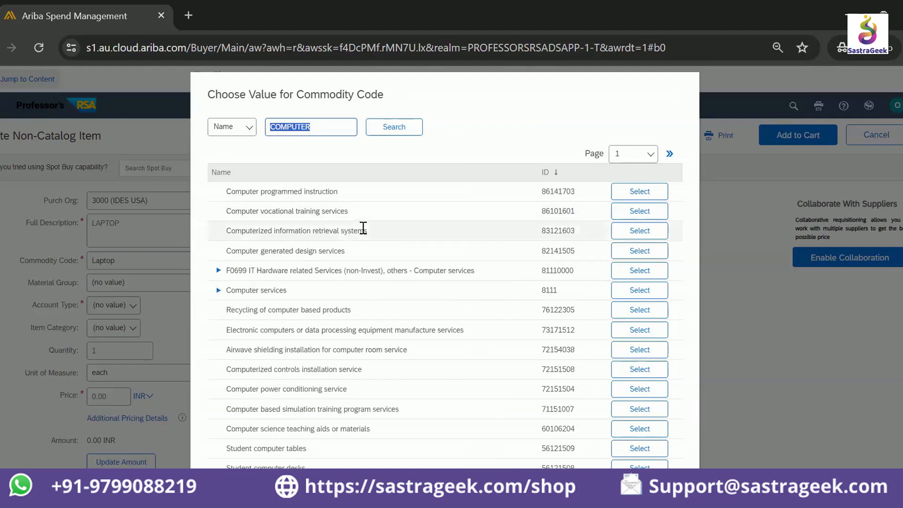
left_click(662, 197)
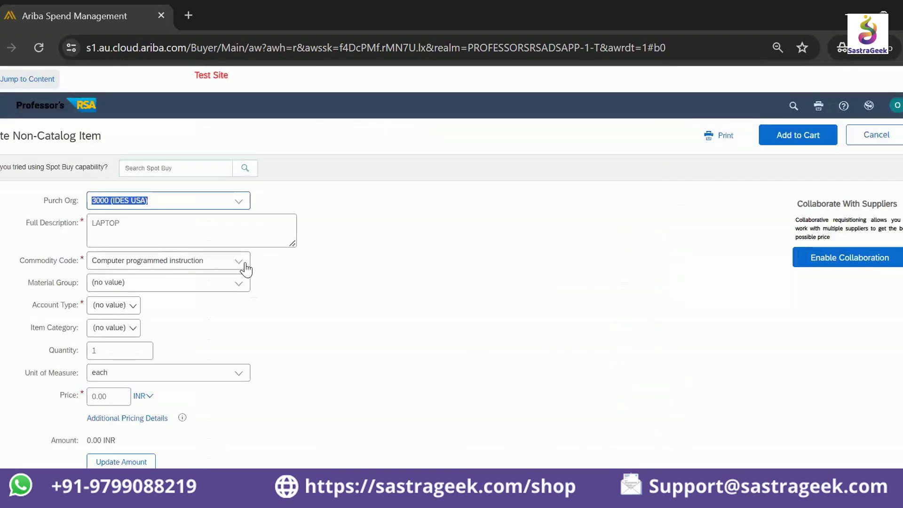
Step: Change the commodity code to Footpath (95111617), found under All, H1099 Indirect Materials & Services, Thoroughfares, Open traffic thoroughfares
left_click(241, 261)
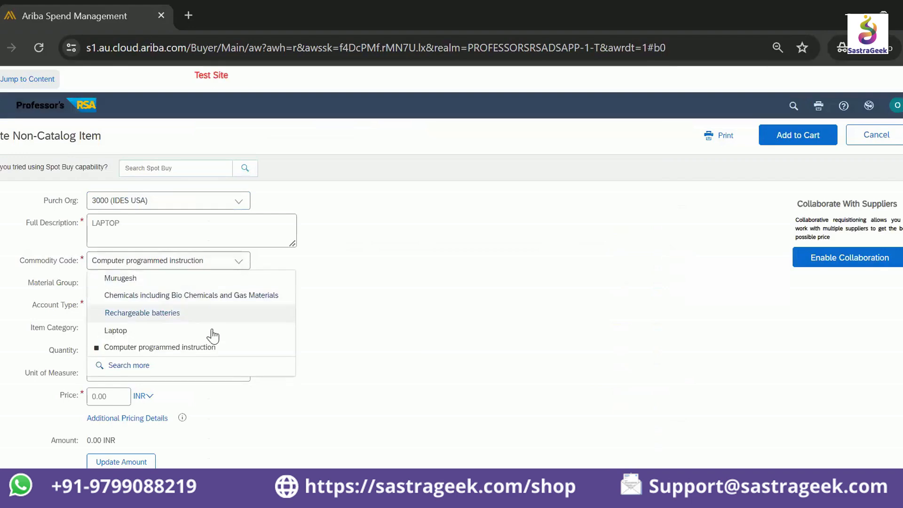
left_click(198, 369)
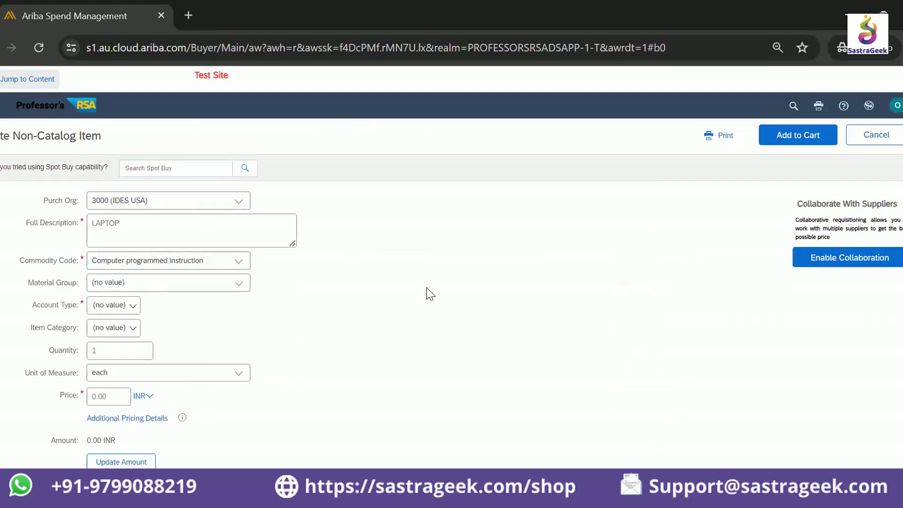
scroll(351, 349, "down", 3)
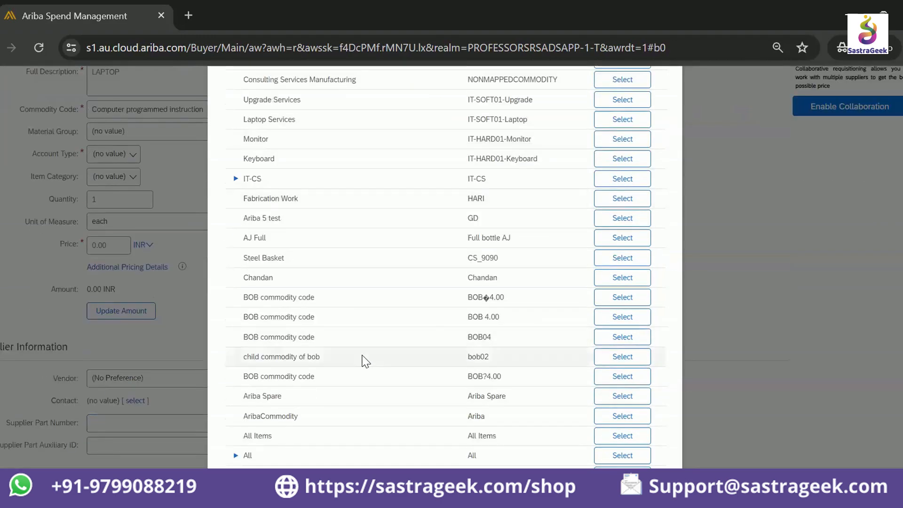
scroll(292, 386, "down", 2)
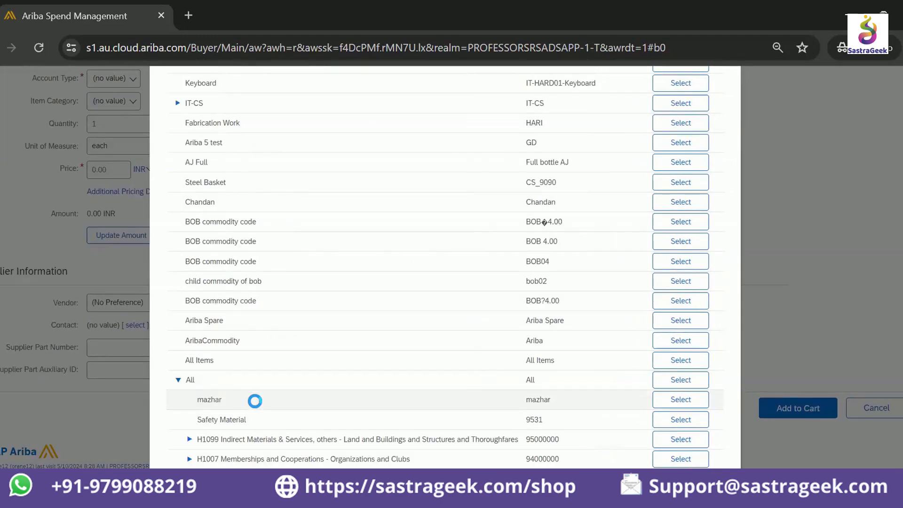
scroll(247, 404, "down", 2)
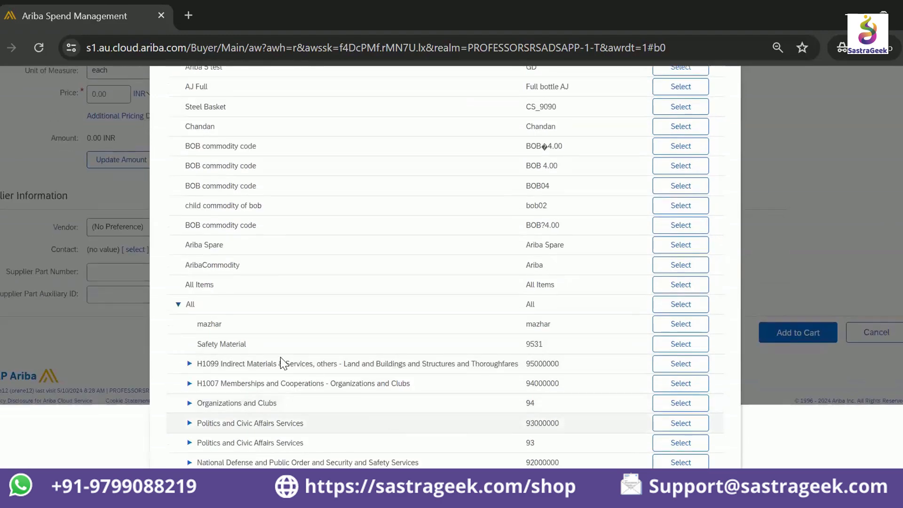
scroll(344, 357, "down", 2)
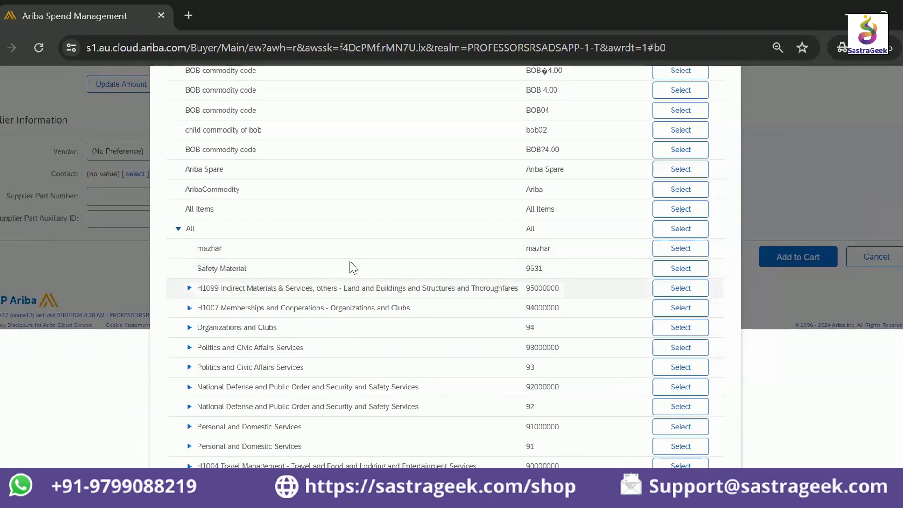
left_click(190, 288)
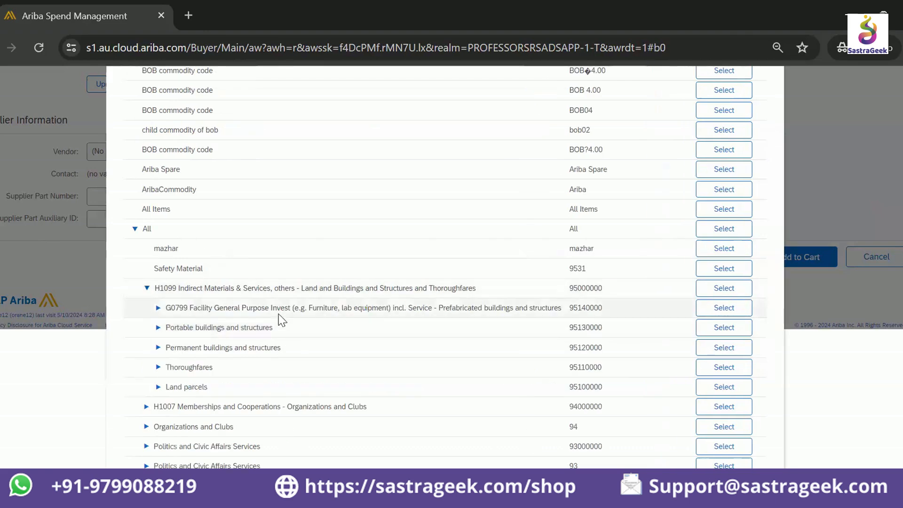
left_click(158, 368)
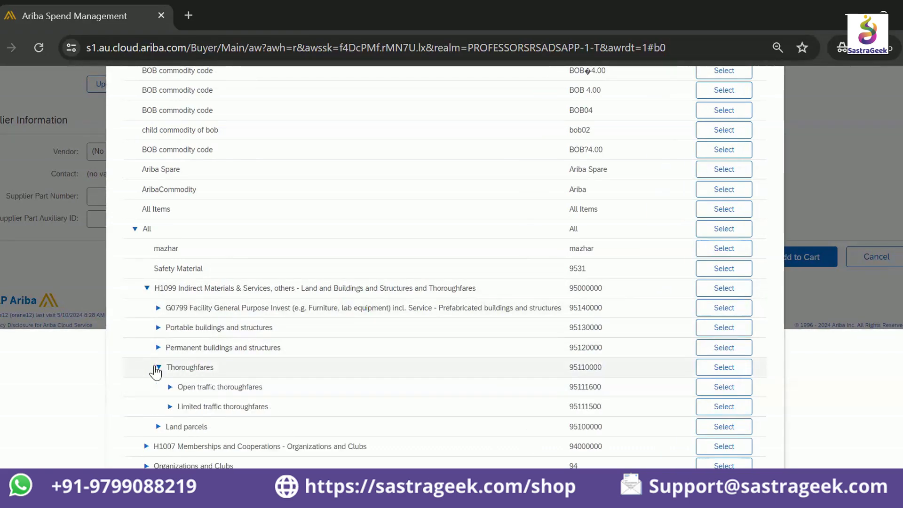
left_click(170, 387)
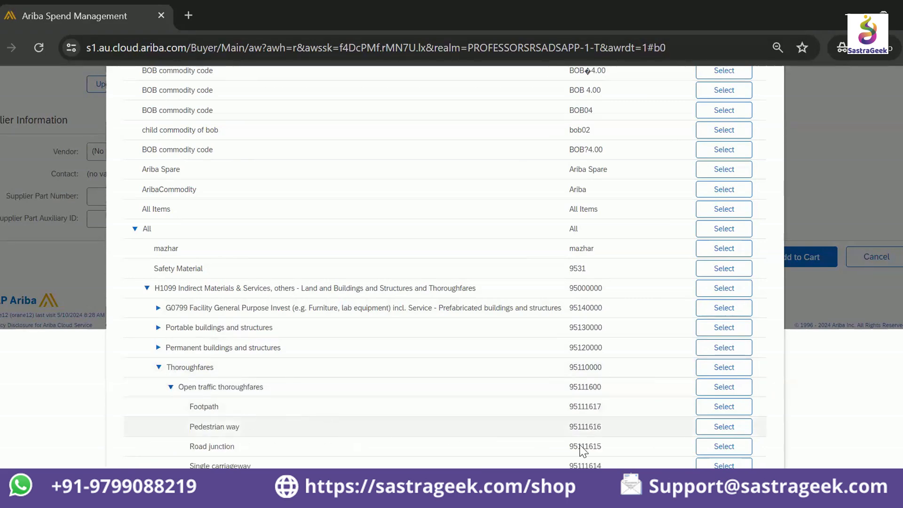
left_click(721, 413)
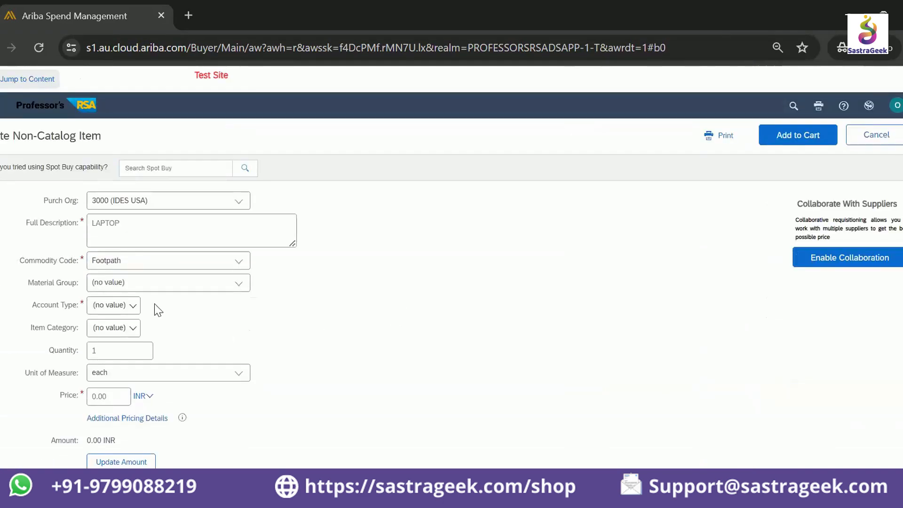
Step: Change the item's commodity code to Consulting Services Manufacturing
left_click(240, 261)
left_click(183, 364)
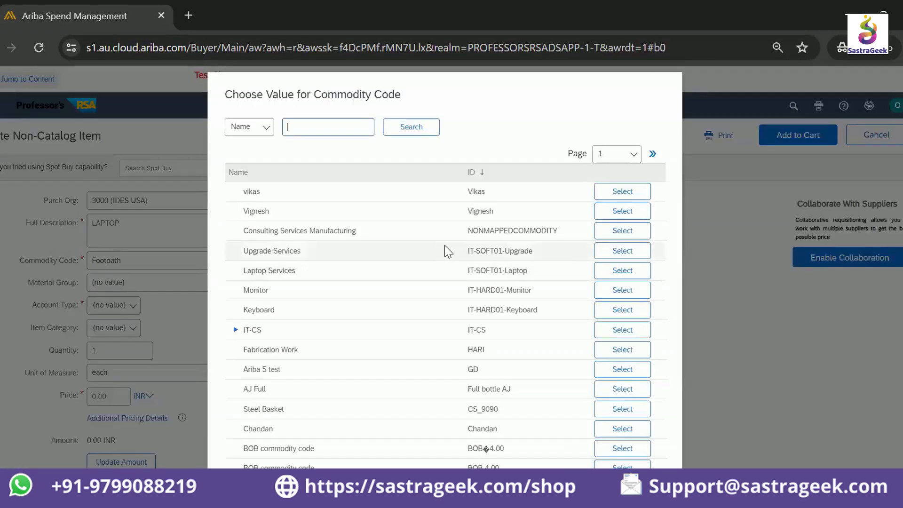
left_click(624, 231)
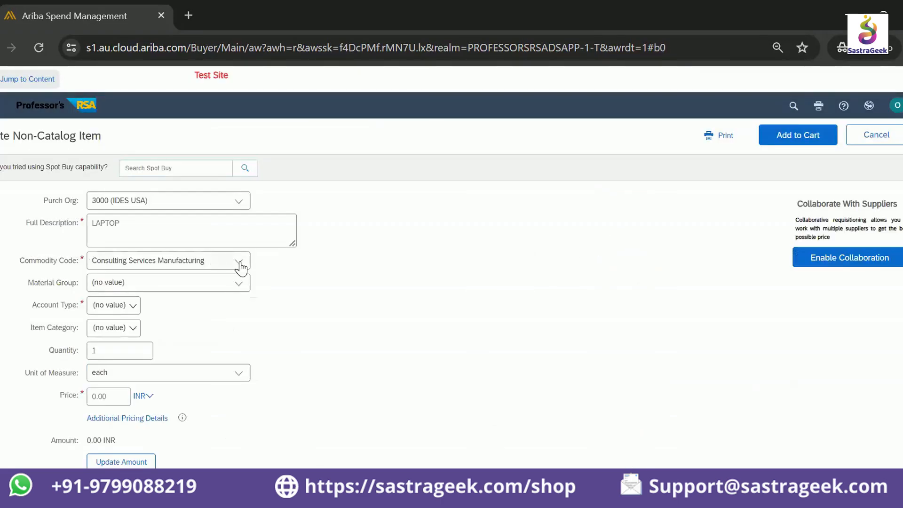
Step: Change the item's commodity code to Monitor (IT-HARD01-Monitor)
left_click(239, 261)
left_click(177, 365)
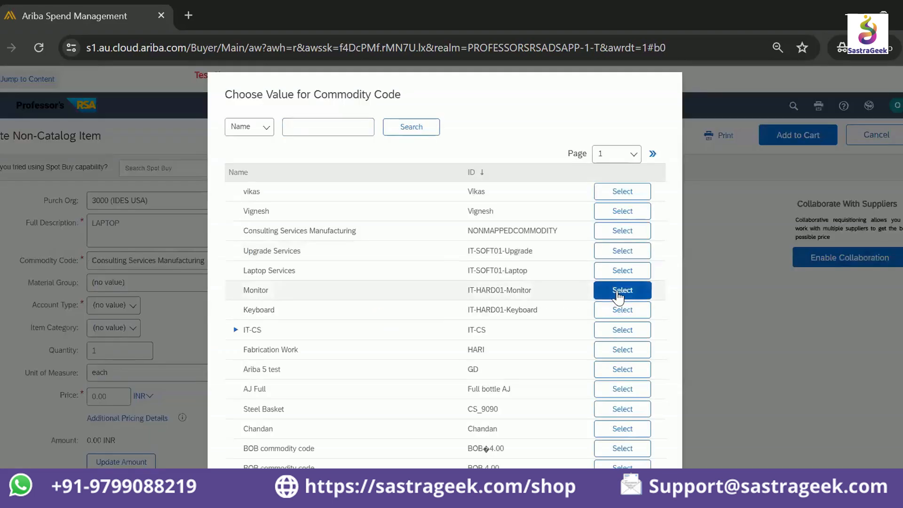
left_click(621, 291)
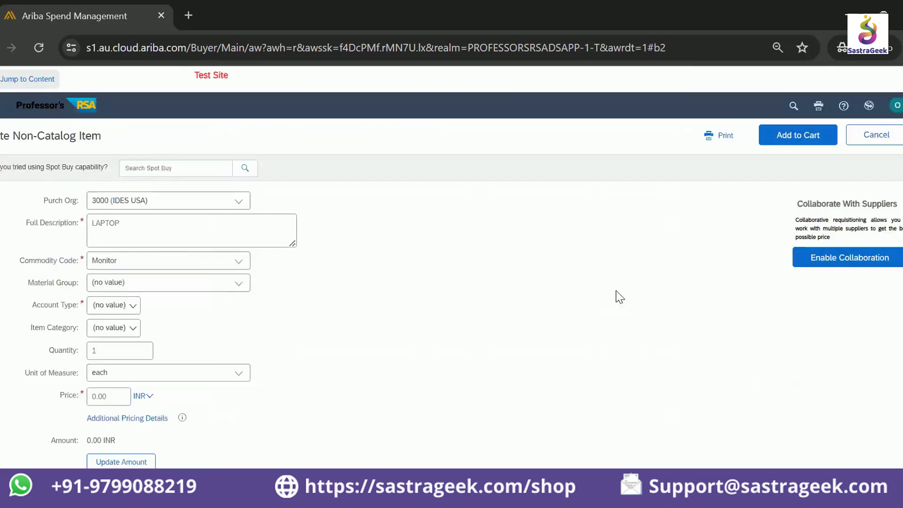
Step: Find CustomService (ID 95) in the full commodity code list and assign it to the item
left_click(239, 261)
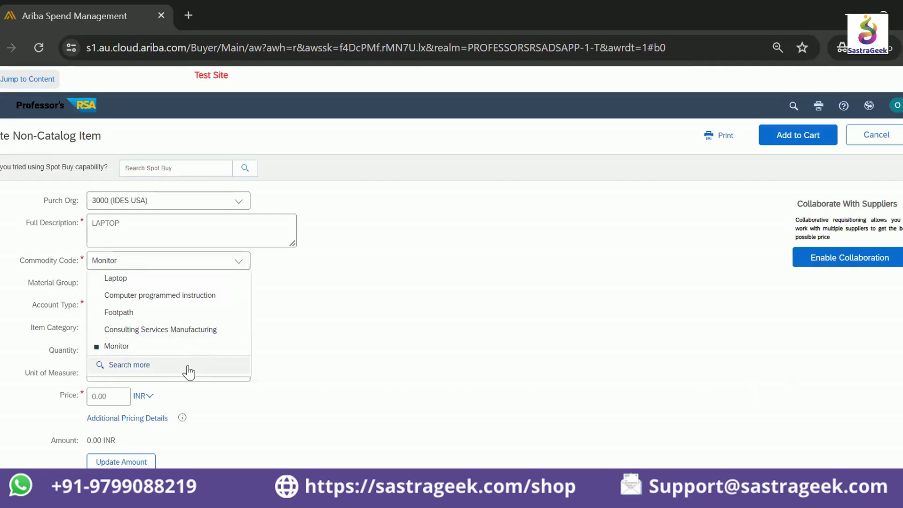
left_click(187, 370)
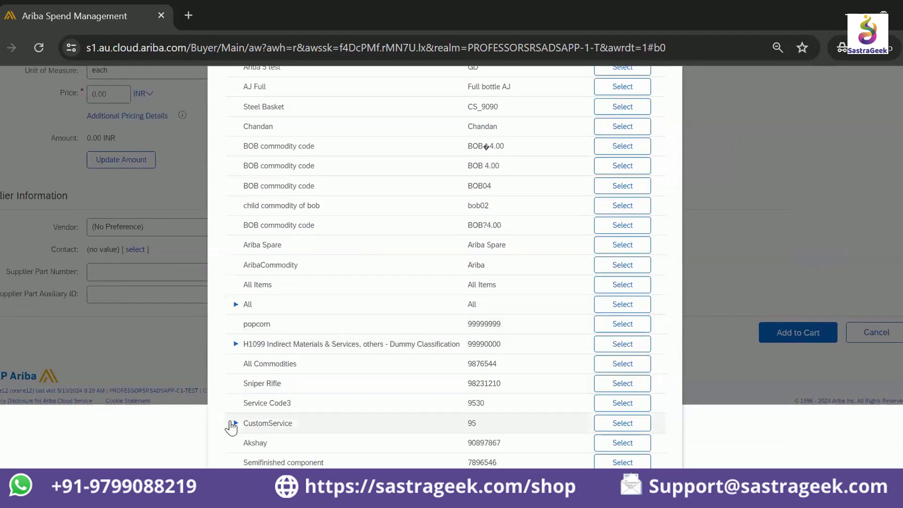
left_click(623, 423)
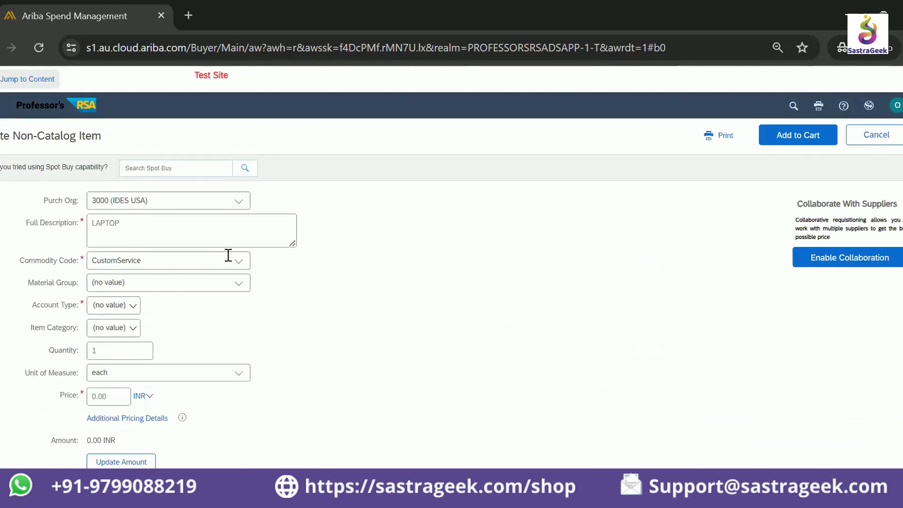
Step: Change the commodity code to the entry listed directly above Consulting Services Manufacturing
left_click(239, 261)
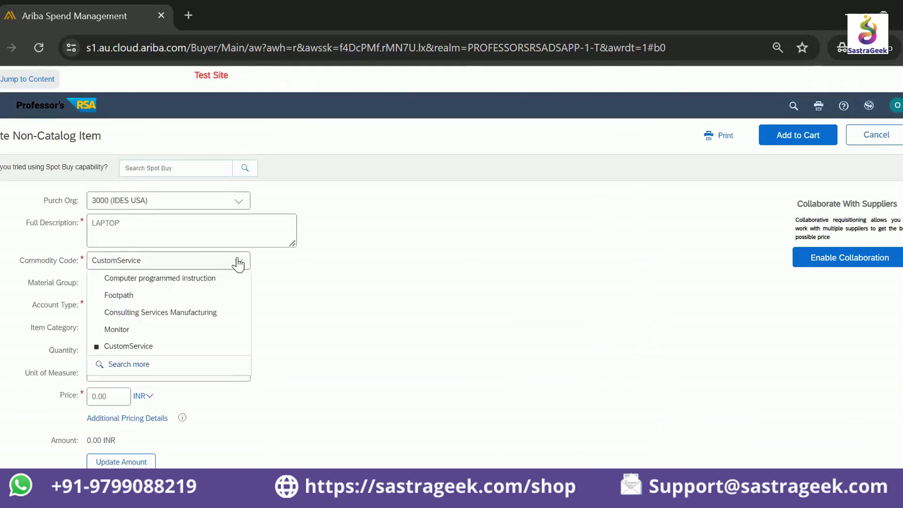
left_click(166, 368)
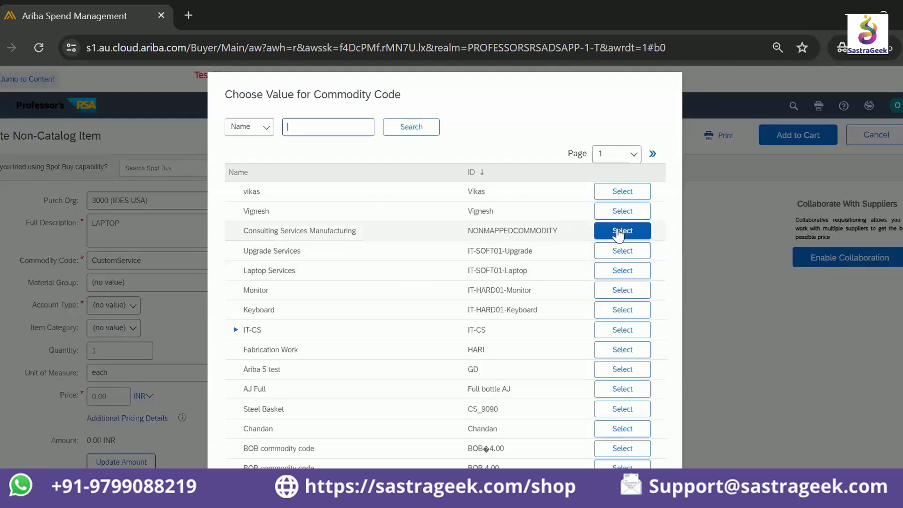
left_click(624, 211)
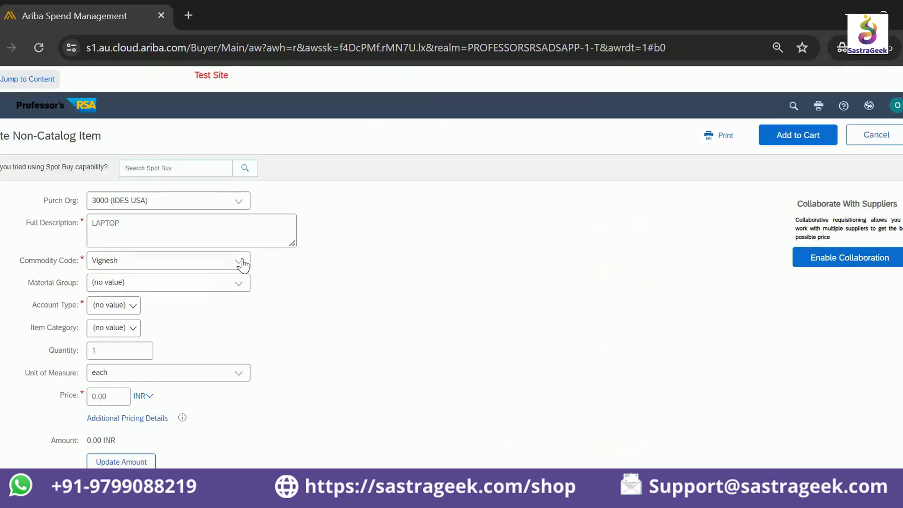
left_click(239, 261)
left_click(196, 363)
scroll(460, 301, "down", 10)
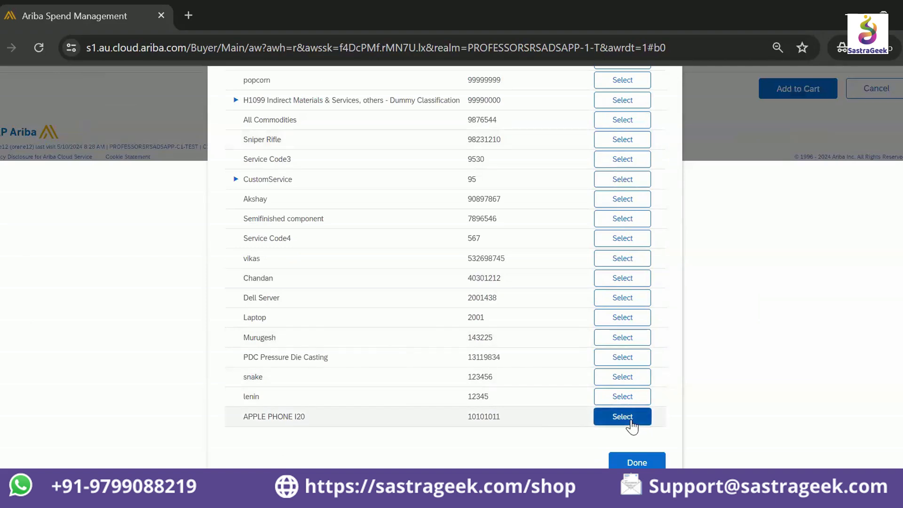
left_click(625, 417)
scroll(514, 362, "up", 5)
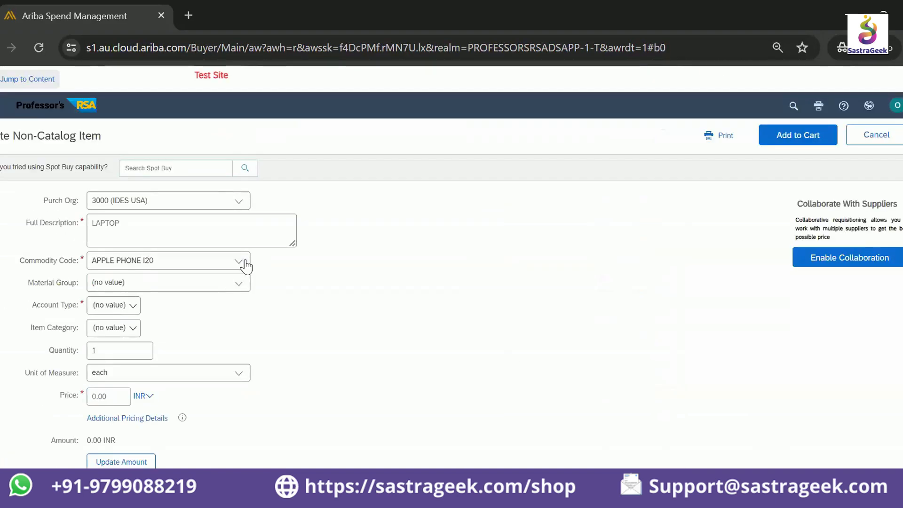
Step: Set the commodity code back to CustomService from the recently used values
left_click(245, 263)
left_click(210, 314)
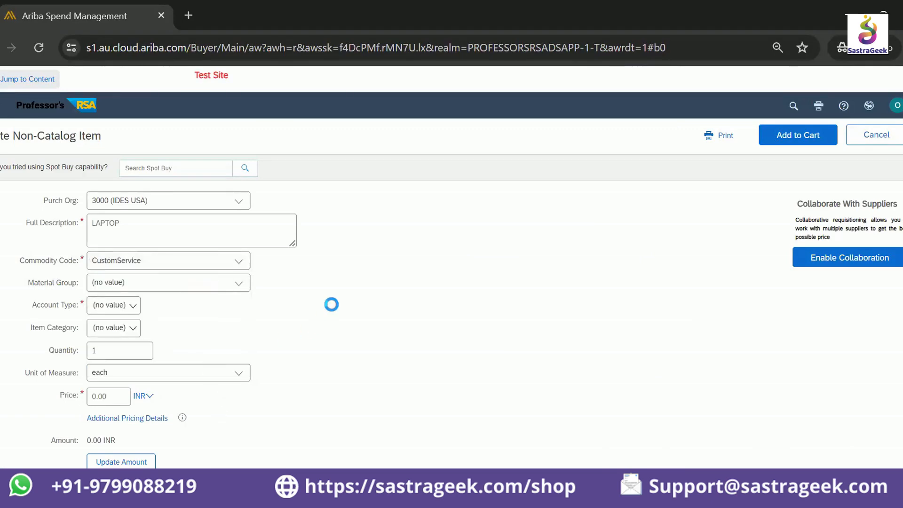
Step: Examine the commodity code hierarchy under All, from Organizations and Clubs (94) down to the civic organizations and associations codes (9413)
scroll(347, 293, "down", 1)
scroll(350, 298, "down", 6)
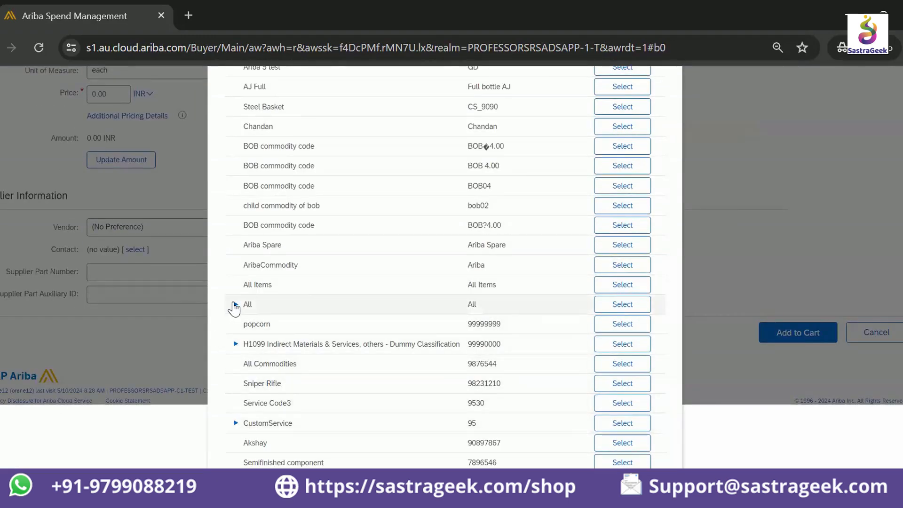
left_click(234, 305)
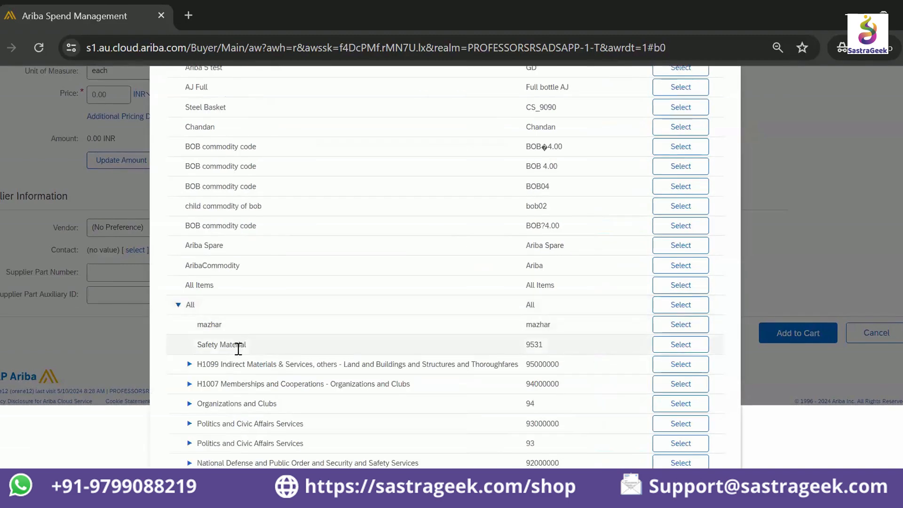
scroll(238, 349, "down", 2)
left_click(190, 329)
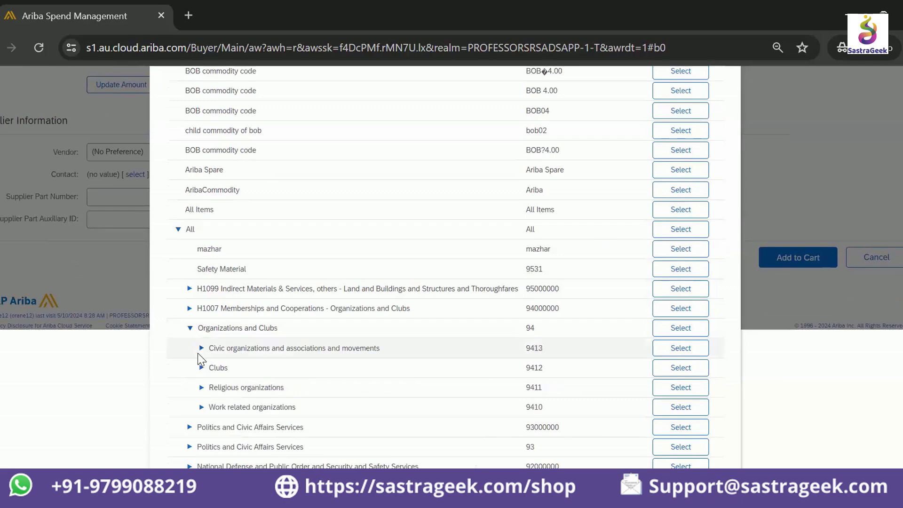
left_click(202, 348)
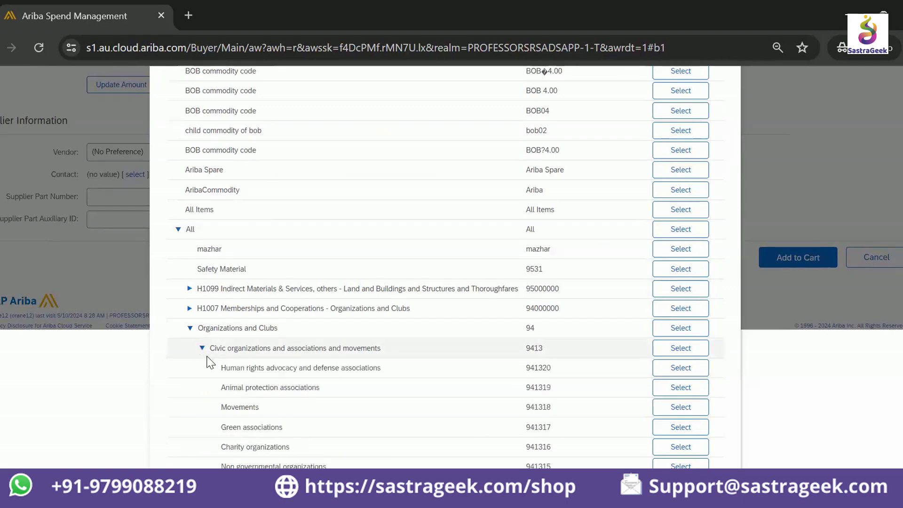
scroll(479, 388, "down", 2)
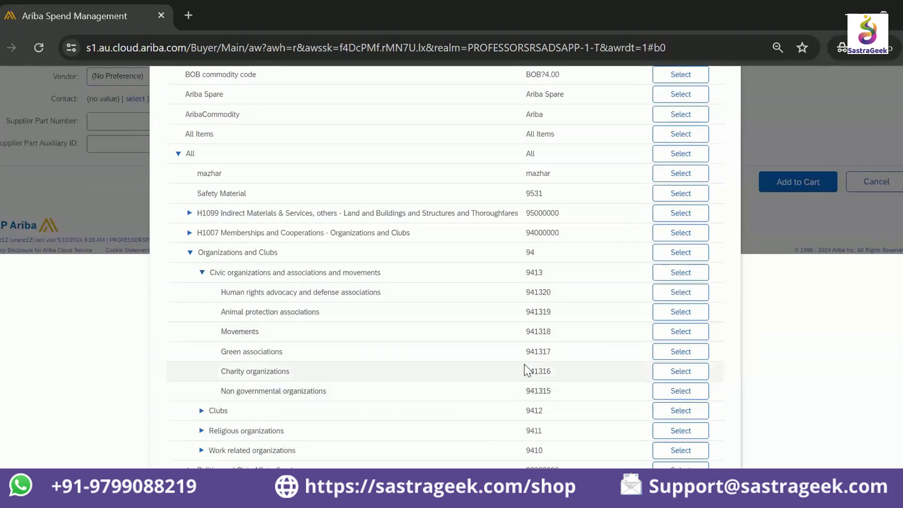
left_click(676, 333)
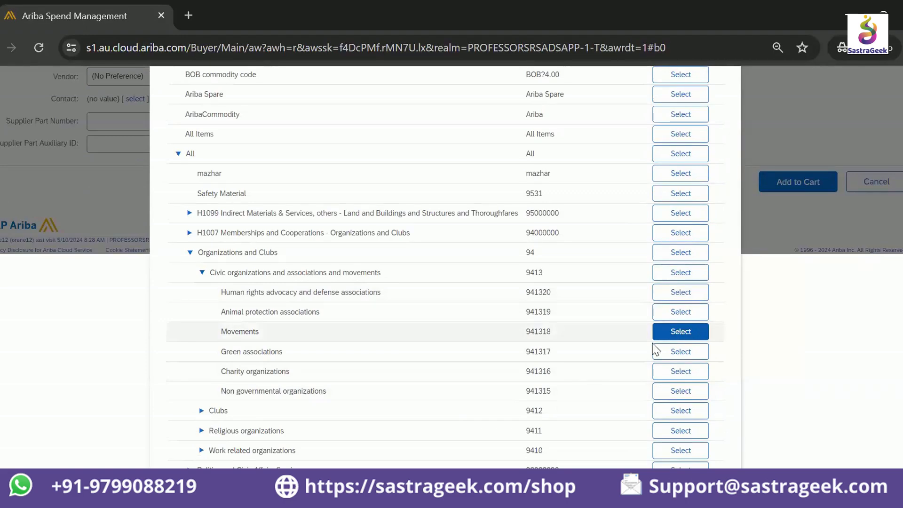
scroll(655, 348, "down", 2)
scroll(656, 347, "up", 2)
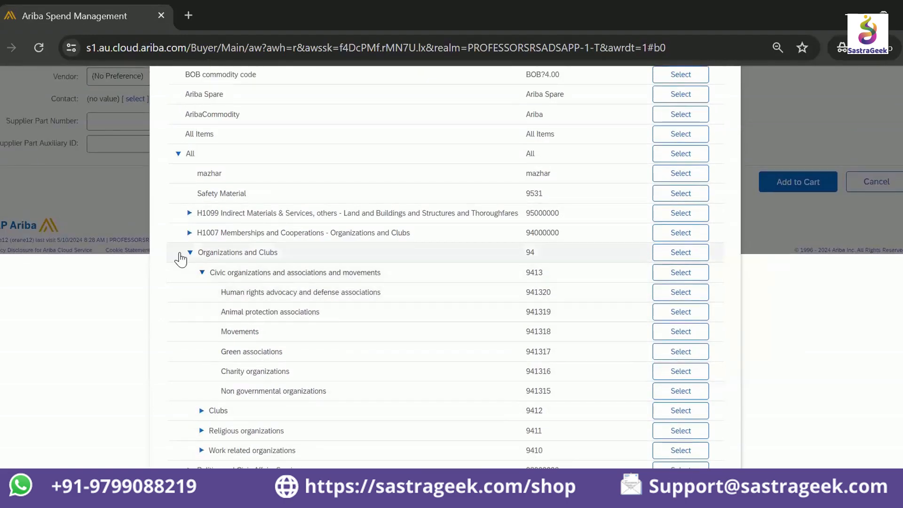
left_click(190, 253)
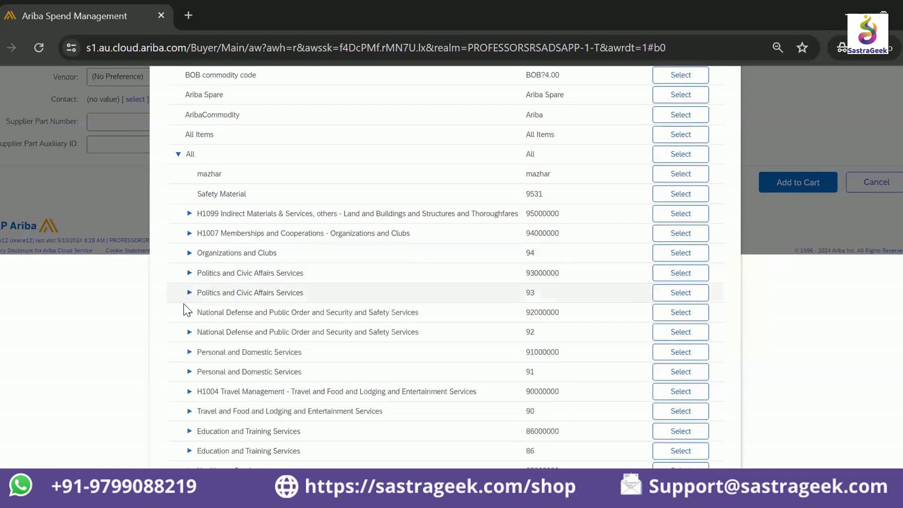
Step: Assign Library or documentation services (86141704), found under Education and Training Services (86000000) > Educational facilities > Educational technology, as the commodity code
scroll(183, 360, "down", 2)
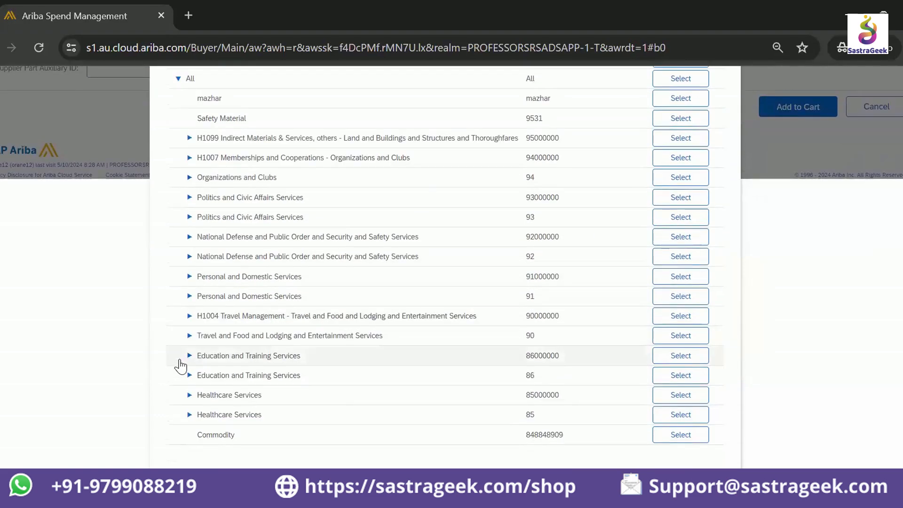
scroll(196, 273, "up", 2)
scroll(197, 275, "down", 2)
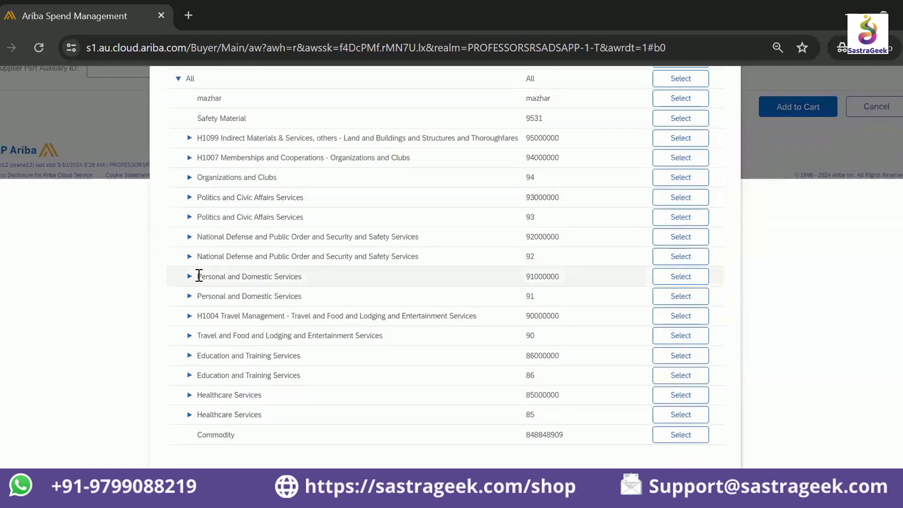
left_click(189, 356)
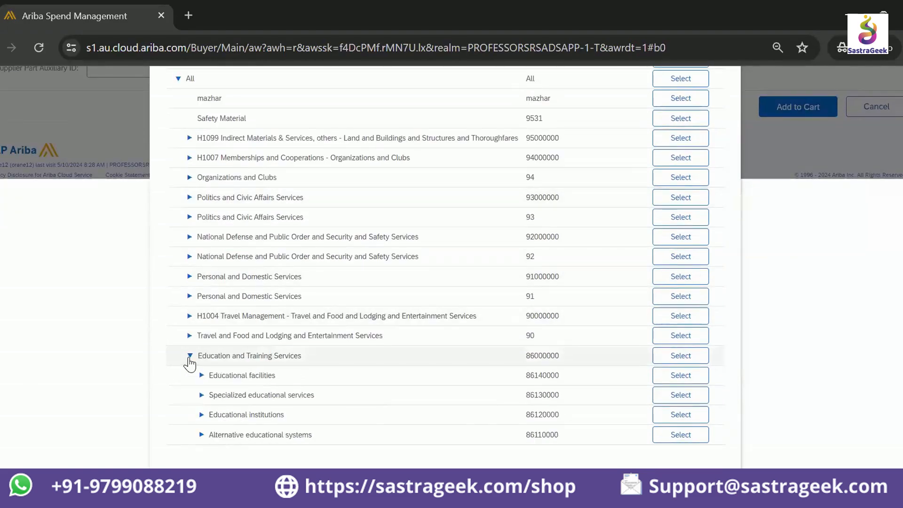
scroll(190, 362, "down", 1)
left_click(201, 357)
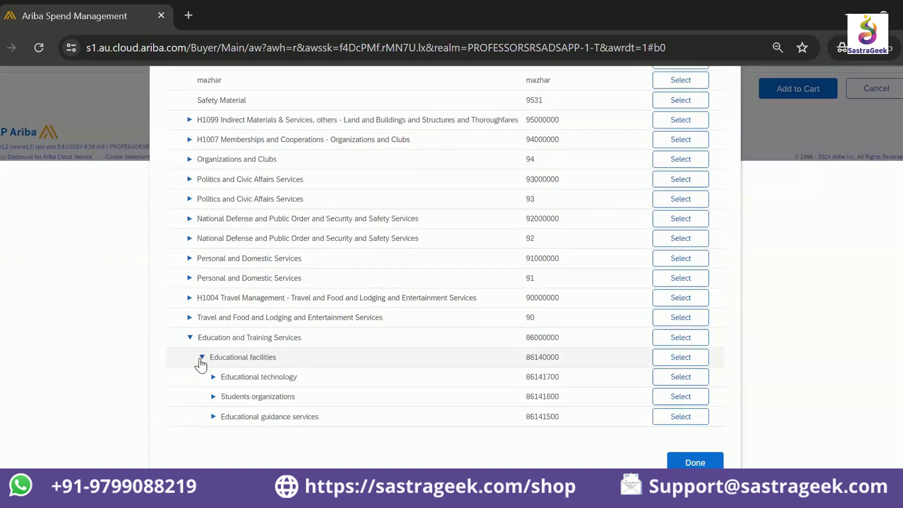
left_click(213, 377)
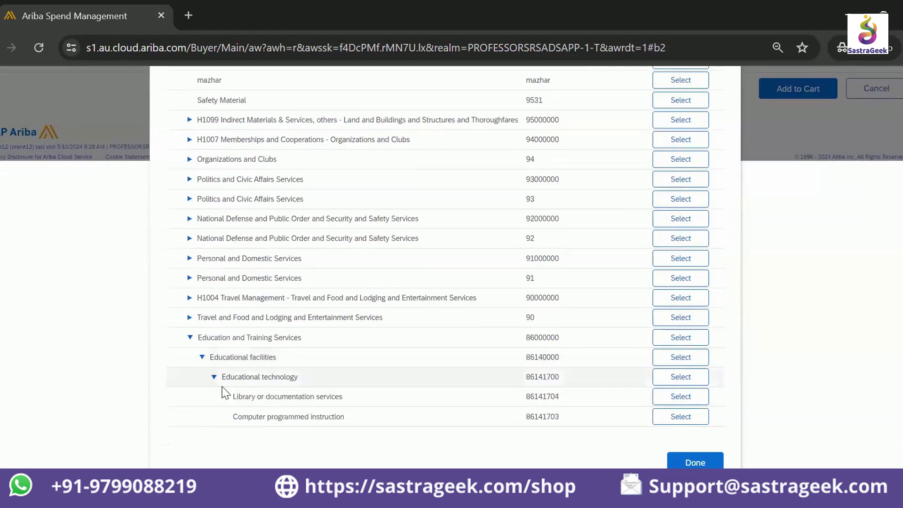
left_click(659, 397)
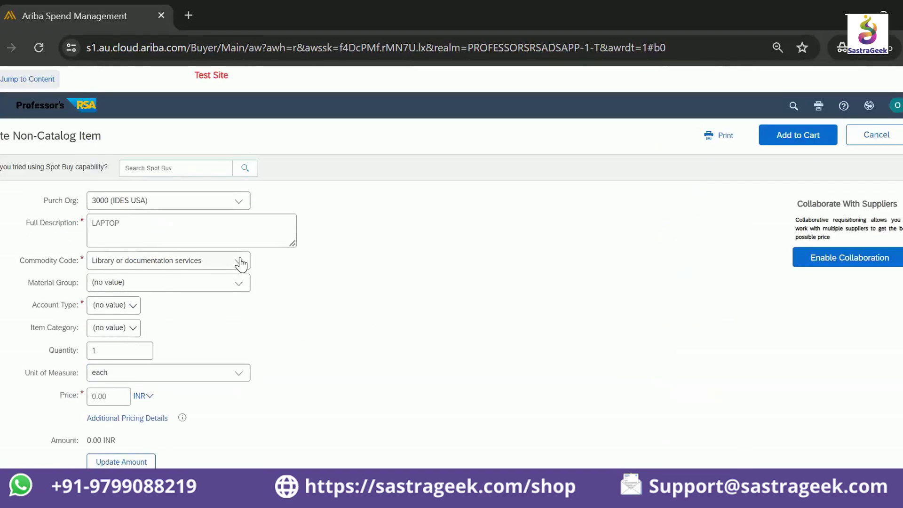
Step: Change the commodity code to IT Hardware (IT-HARD01) from the IT-CS group in the full list
left_click(241, 264)
left_click(180, 363)
scroll(292, 245, "down", 3)
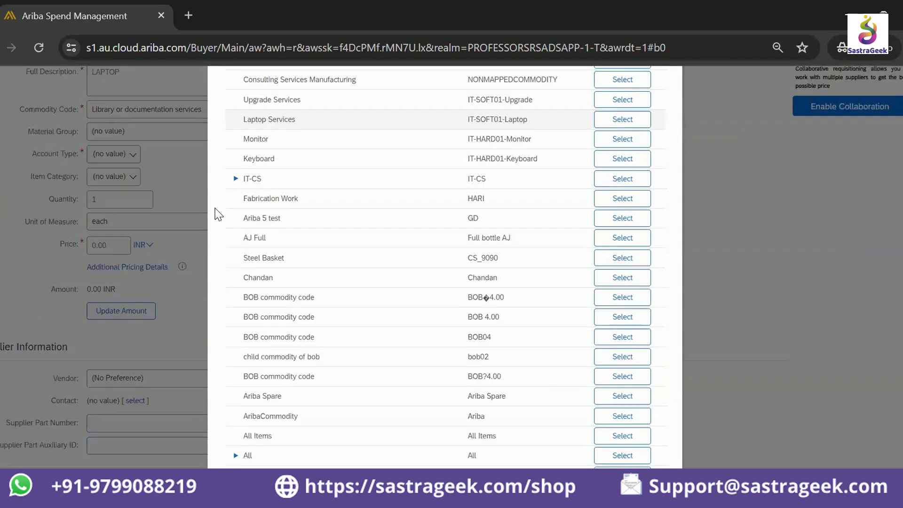
left_click(234, 179)
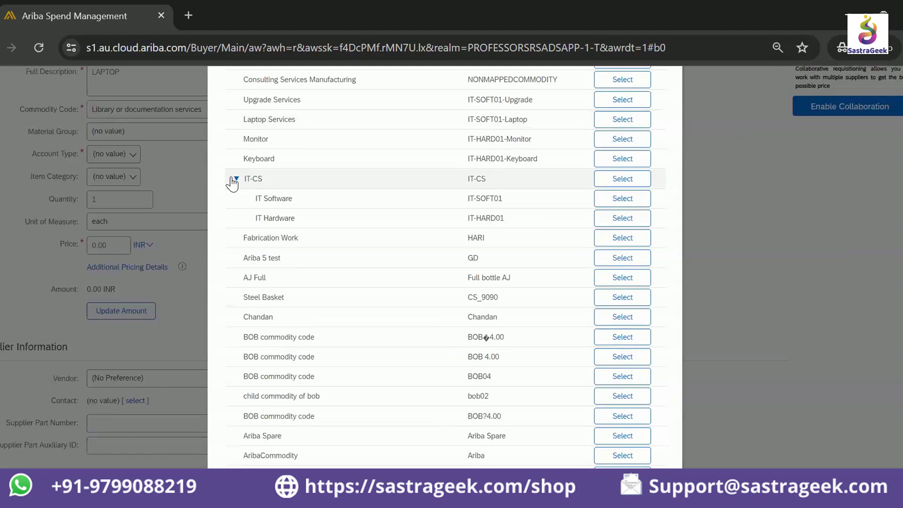
left_click(622, 224)
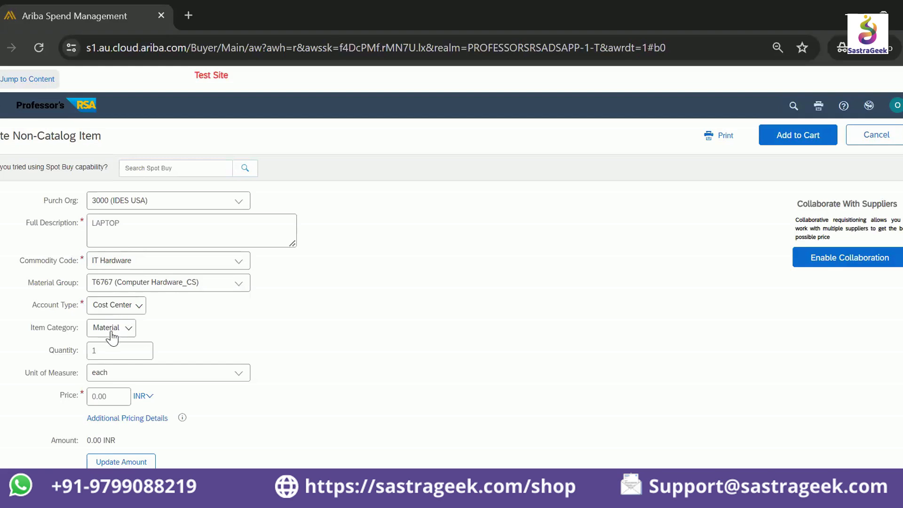
Step: Set the laptop's quantity to 5 and its price to 1500, with USD as the price currency
left_click_drag(117, 355, 83, 362)
type("5")
left_click_drag(101, 391, 63, 380)
type("1500")
left_click(144, 397)
left_click(147, 398)
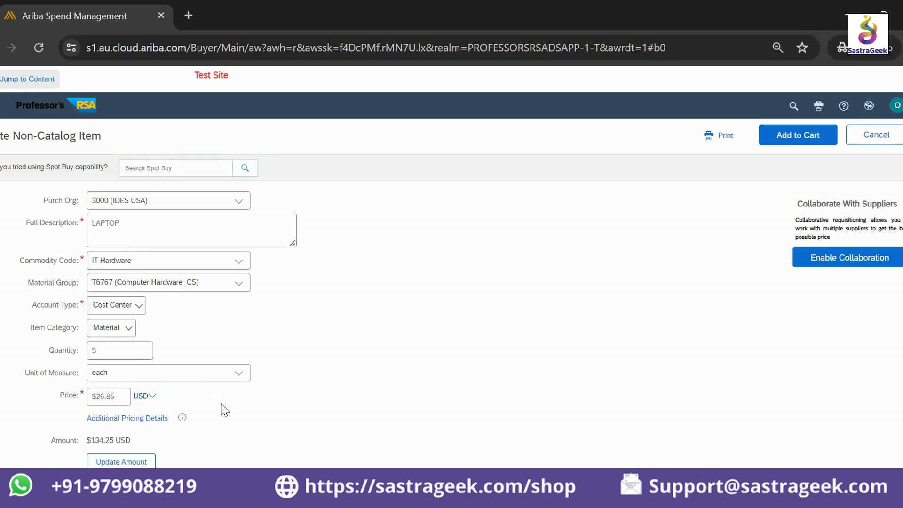
Step: Re-enter 1500 as the laptop's unit price in USD and recalculate the amount
left_click_drag(126, 398, 61, 397)
type("1500")
left_click(139, 461)
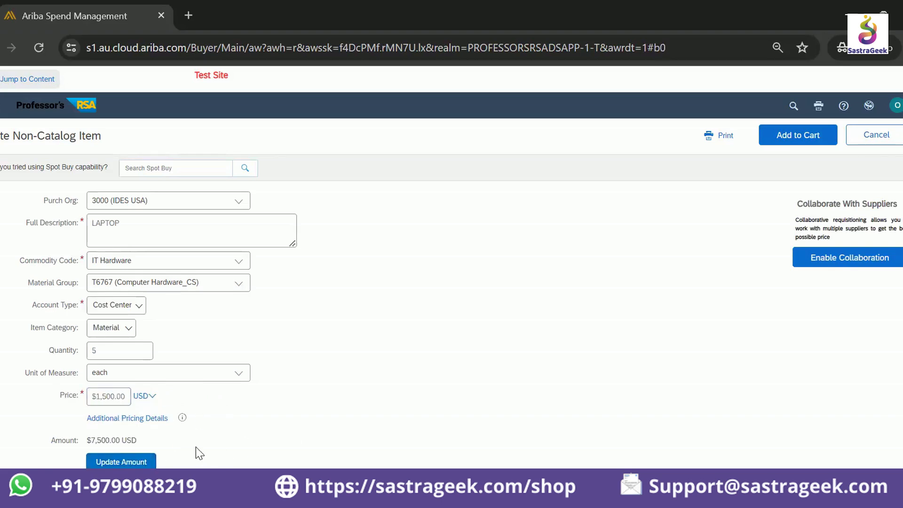
Step: Choose New Delhi Corp as the vendor in the laptop's supplier information
scroll(400, 269, "down", 5)
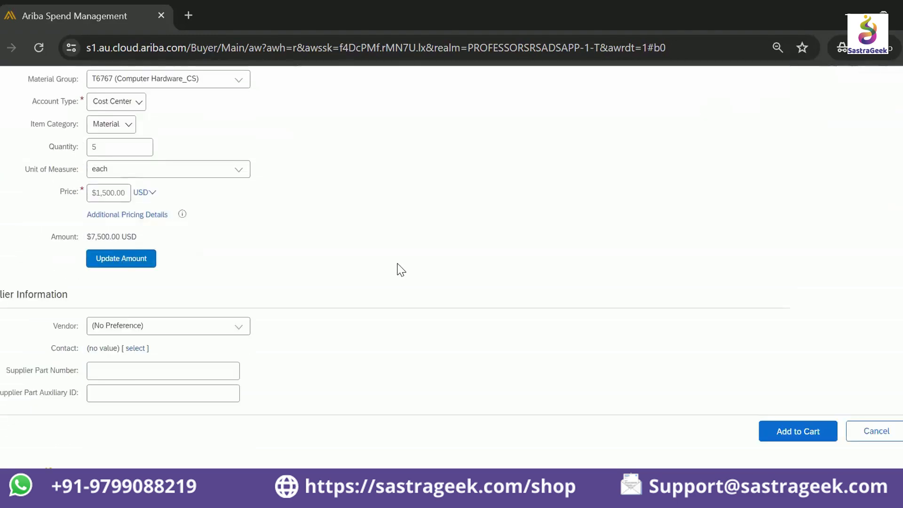
left_click(238, 319)
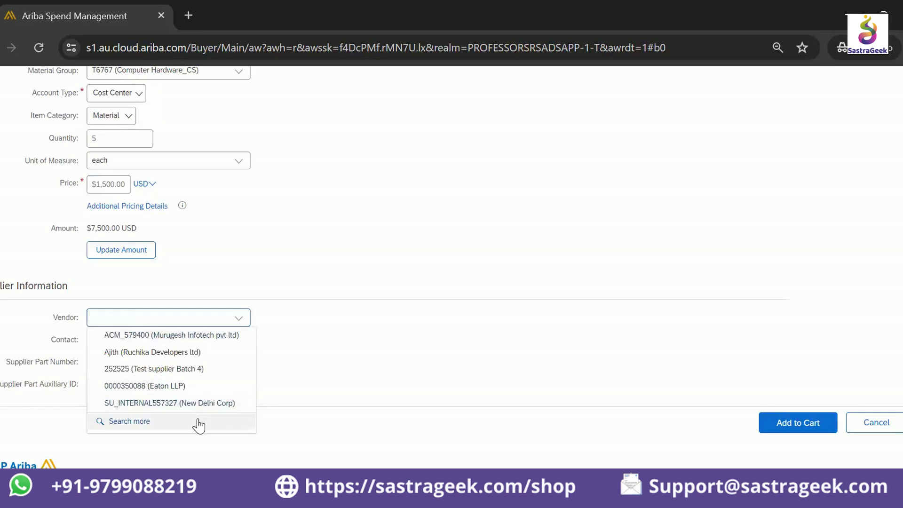
left_click(201, 403)
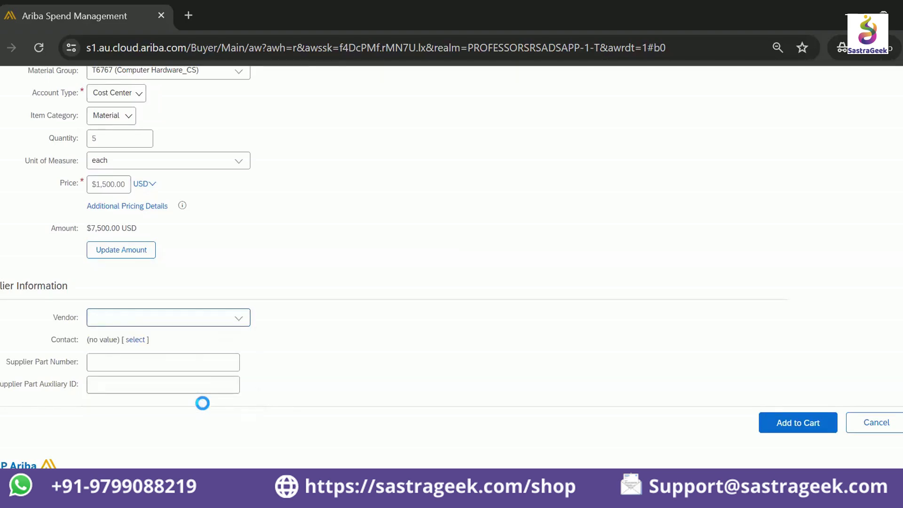
Step: Enter supplier part number HP1343 and auxiliary ID 1TB, and add the laptop to the cart
left_click(186, 365)
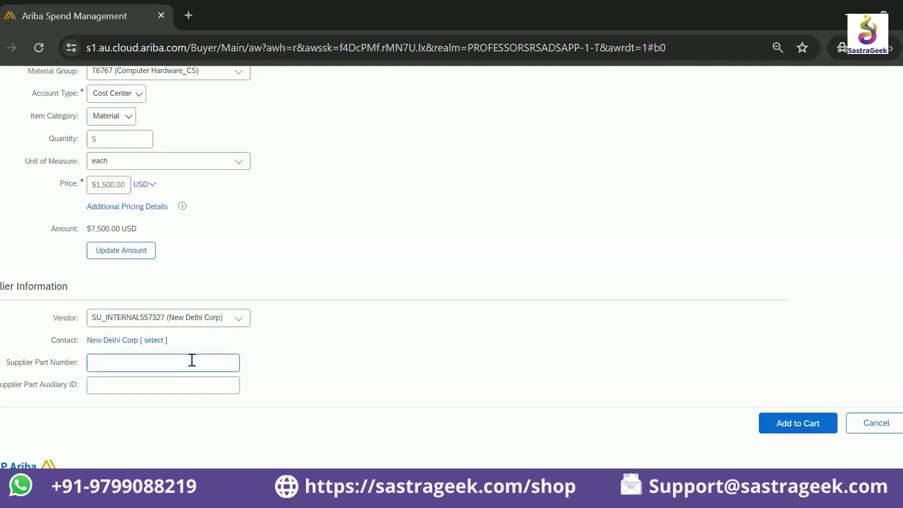
scroll(192, 362, "up", 3)
scroll(189, 373, "down", 3)
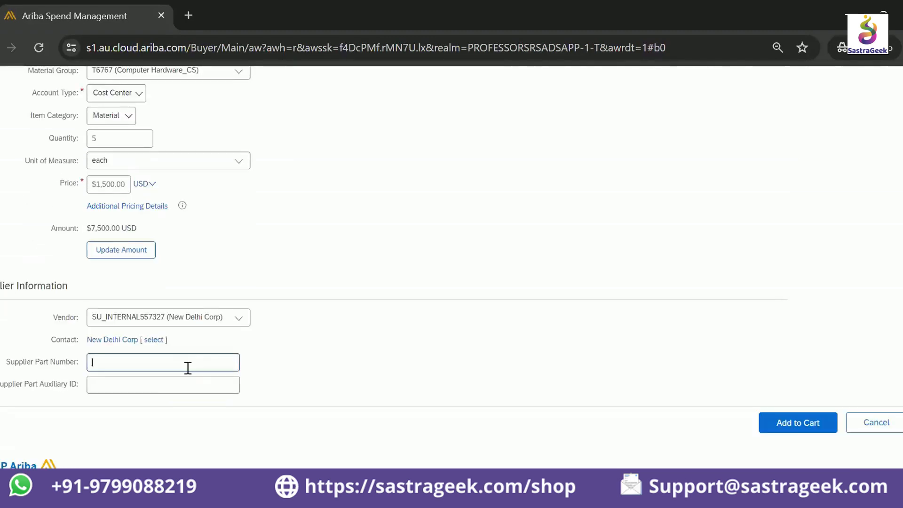
left_click(209, 384)
type("1")
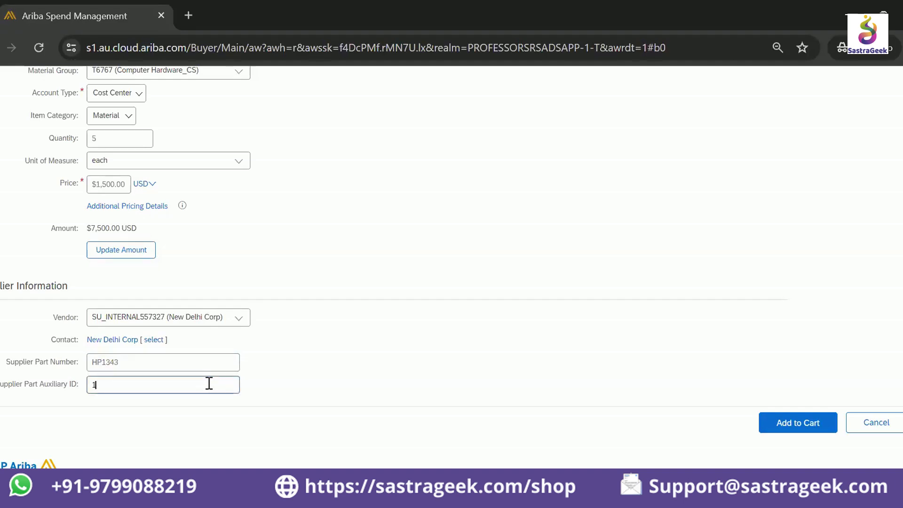
type("TB")
left_click(791, 428)
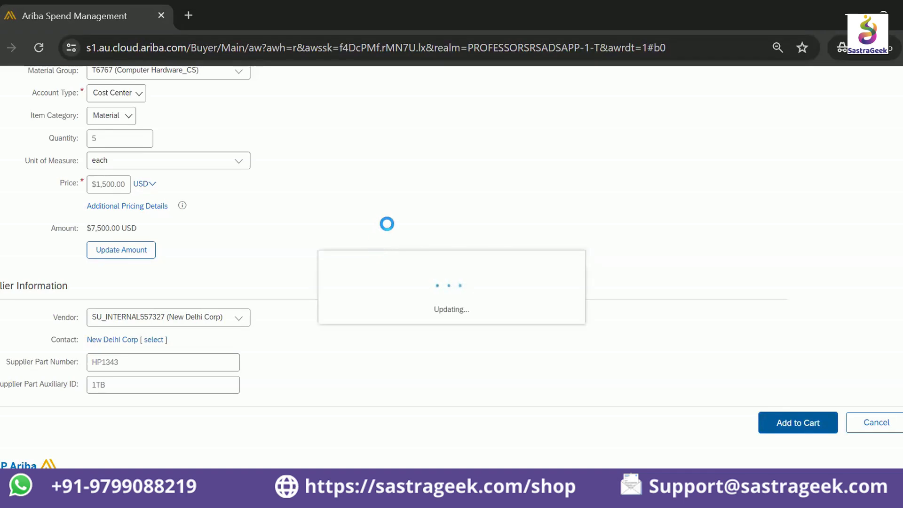
Step: Review the laptop's line item in the cart and return to the catalog to continue shopping
scroll(324, 170, "up", 1)
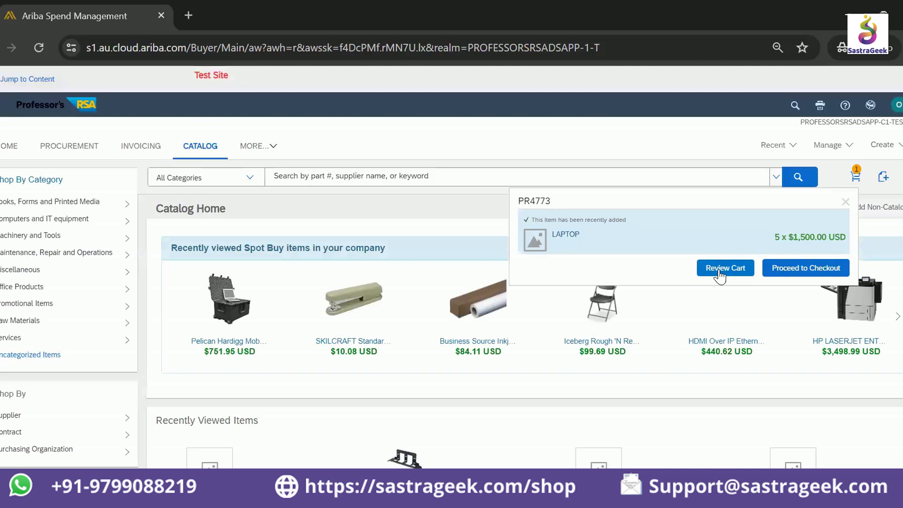
left_click(719, 271)
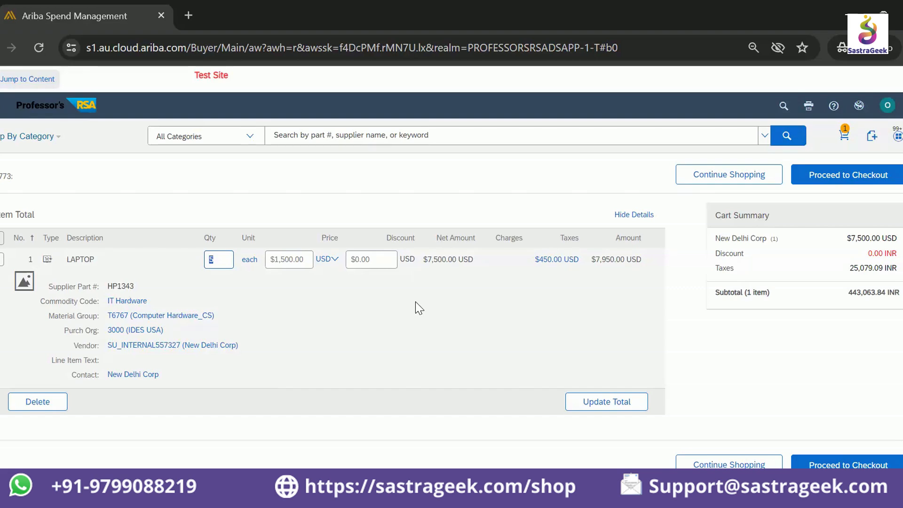
left_click(733, 181)
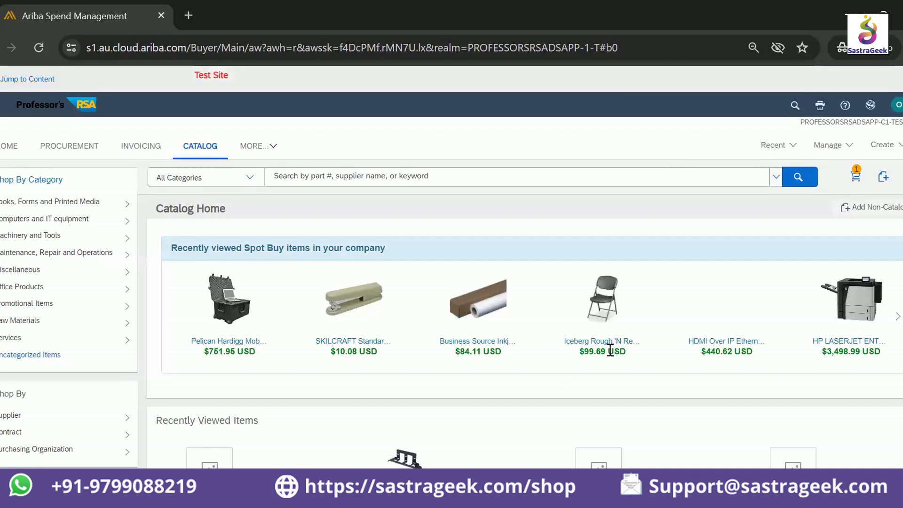
Step: Try to add one Iceberg Rough 'N Ready Folding Chair from the Spot Buy items to the cart
left_click(608, 348)
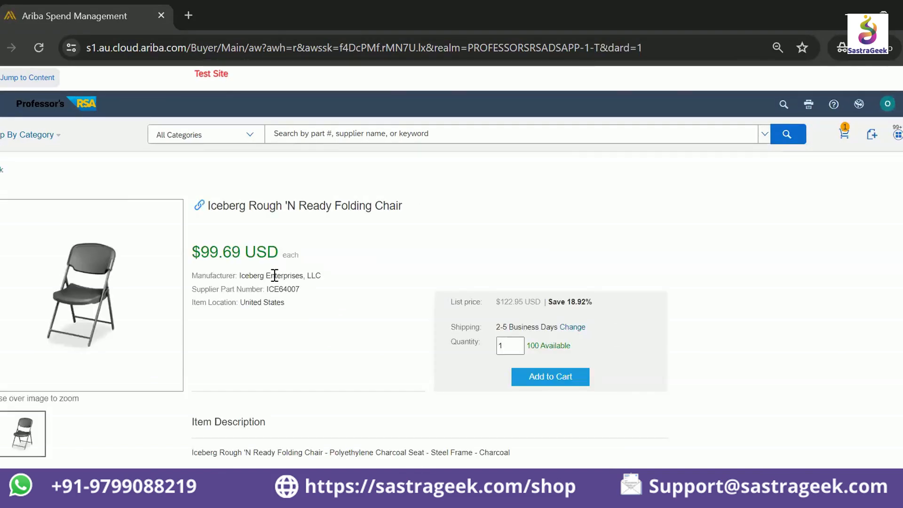
left_click(542, 375)
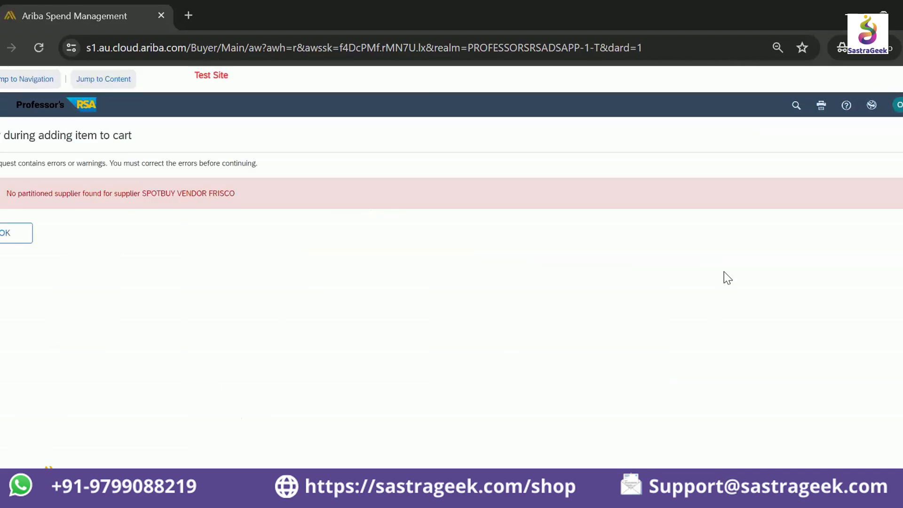
left_click(19, 234)
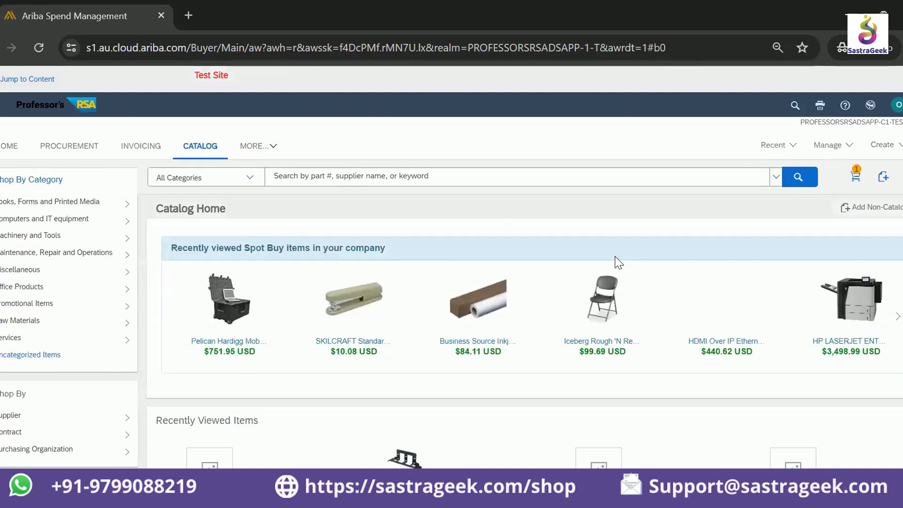
Step: Add one Ergonomic chair: Aeron Office Work Chair from DirectPaper Supplies Inc. (AN)'s Accommodation Furniture category to the cart
scroll(526, 315, "down", 2)
scroll(526, 315, "down", 2)
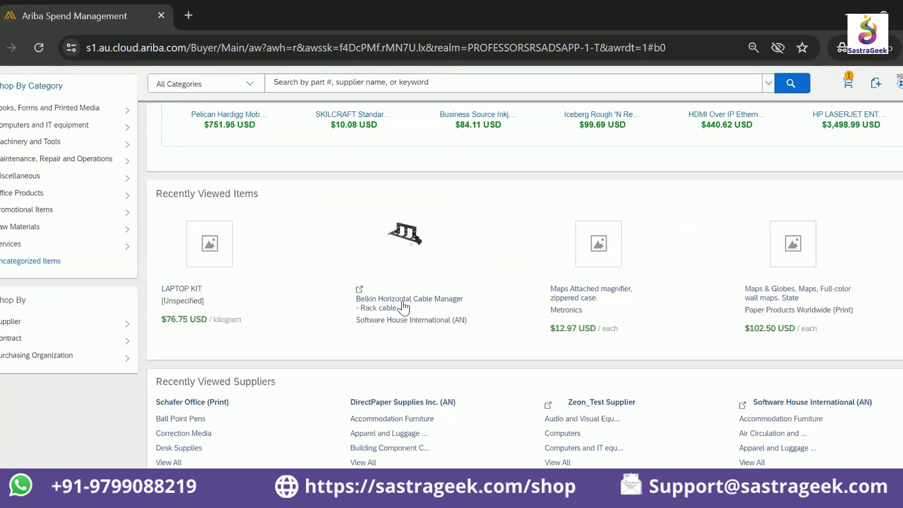
left_click(389, 420)
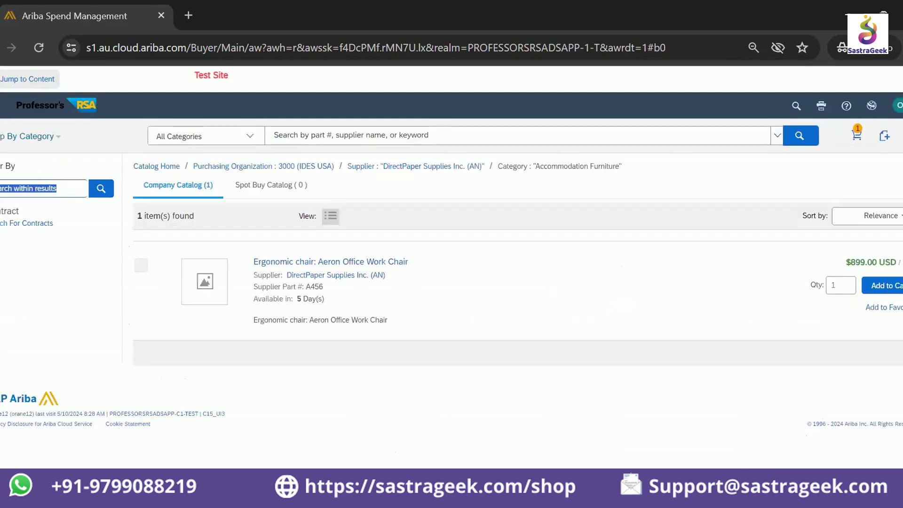
left_click(897, 287)
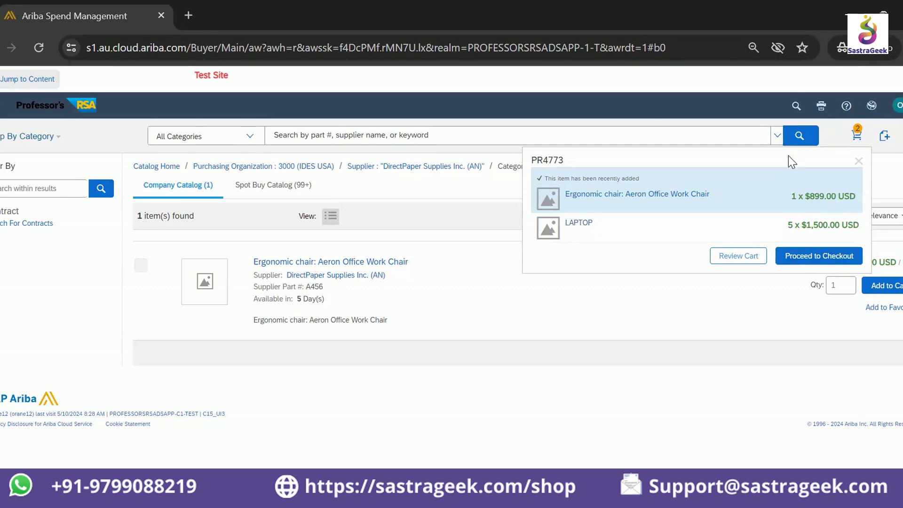
Step: Proceed to checkout with the laptop and chair and title the requisition "PR DEMO 1ST JULY"
left_click_drag(792, 162, 635, 107)
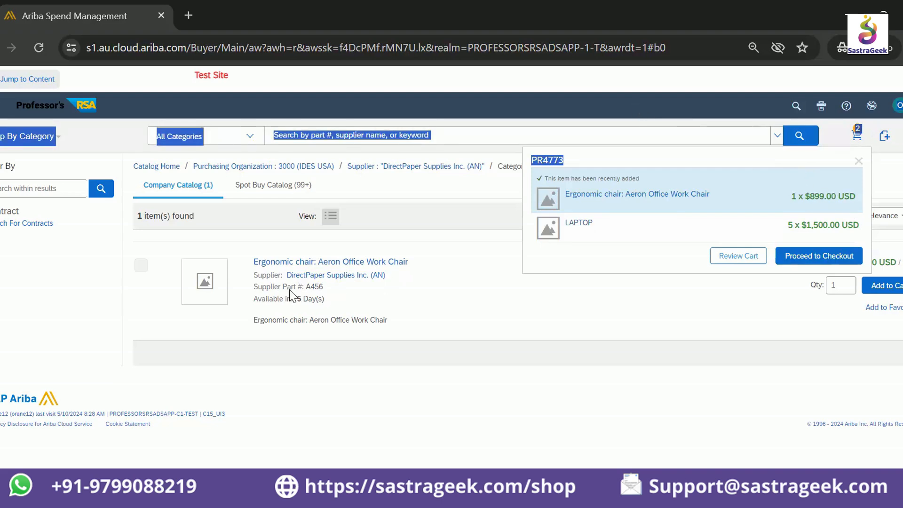
left_click(831, 256)
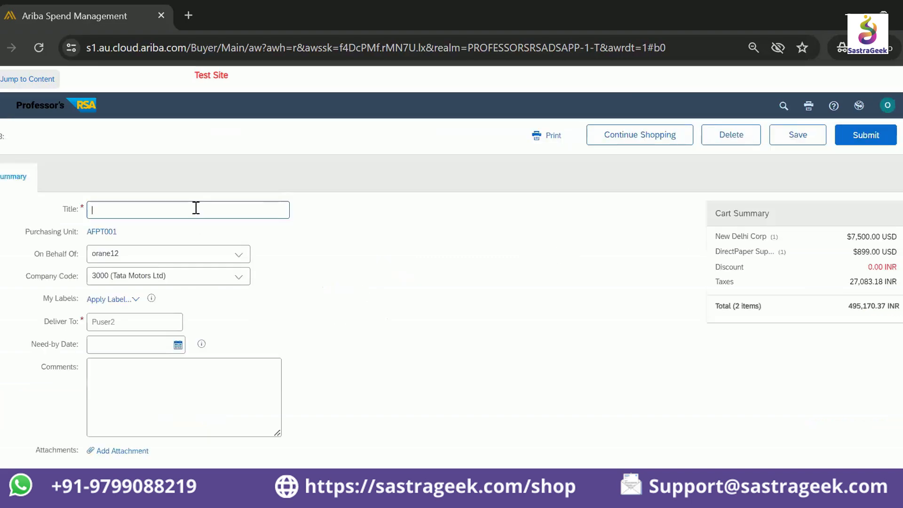
type("PR DEMO 1ST JULY")
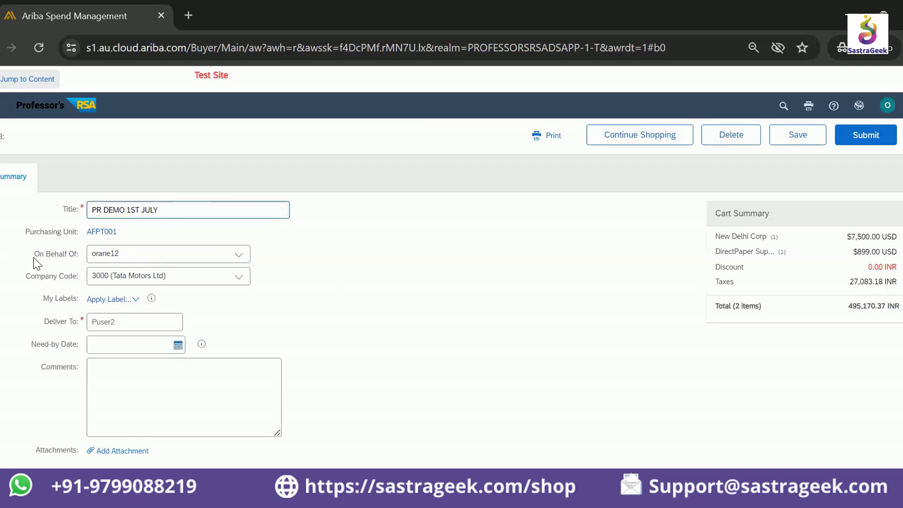
Step: Set the requisition's need-by date to Wed, 31 Jul, 2024
left_click_drag(75, 253, 30, 252)
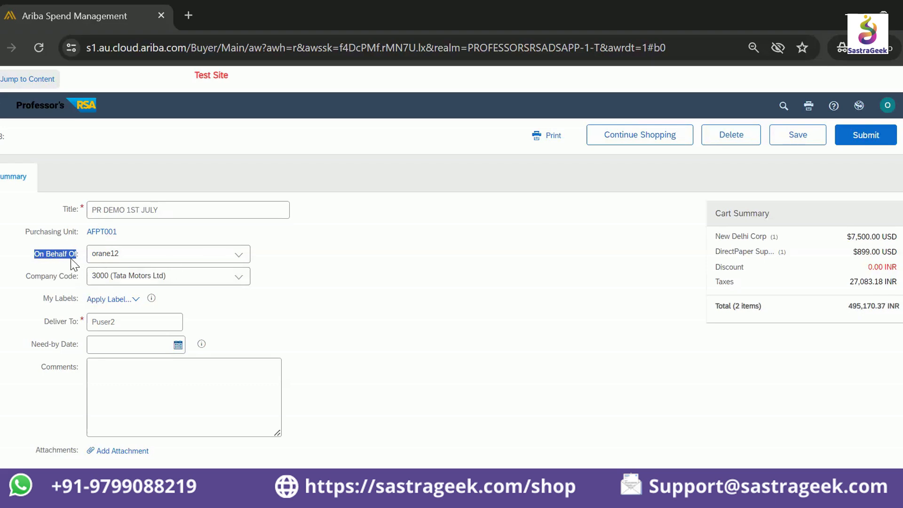
scroll(139, 311, "down", 2)
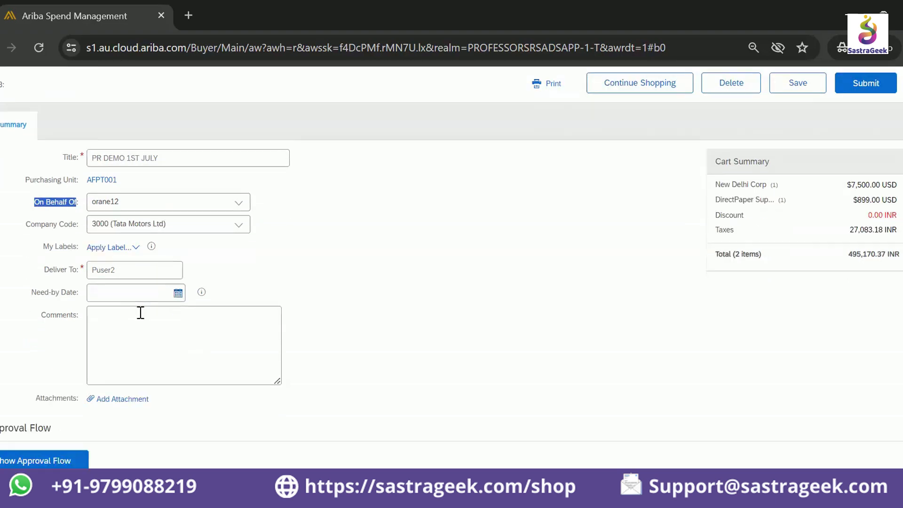
left_click(178, 269)
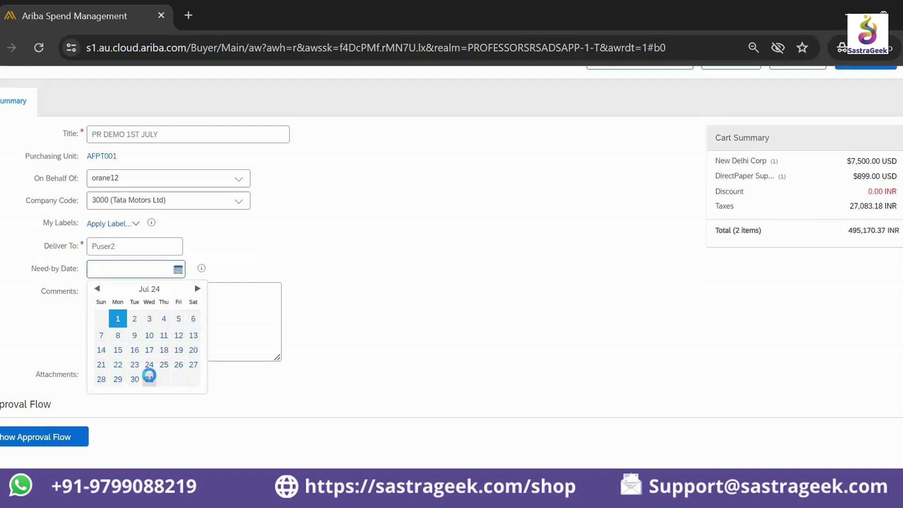
left_click(149, 379)
Step: Edit the details of the Ergonomic chair line item, set its item category to Material, and save the line
scroll(419, 295, "down", 1)
scroll(419, 295, "down", 7)
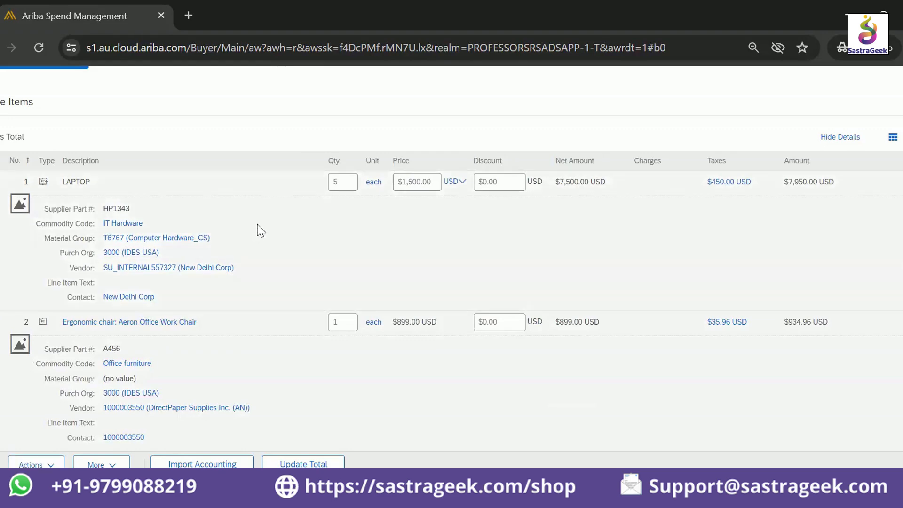
left_click(52, 464)
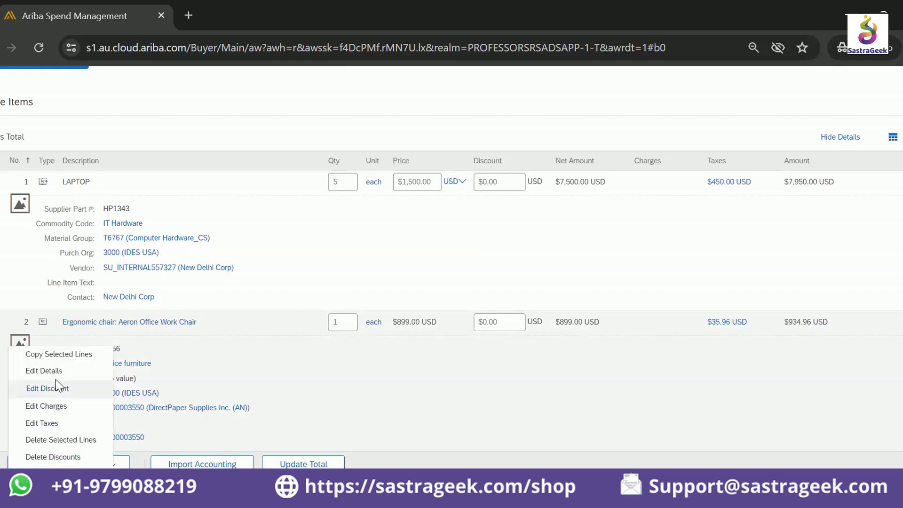
left_click(61, 373)
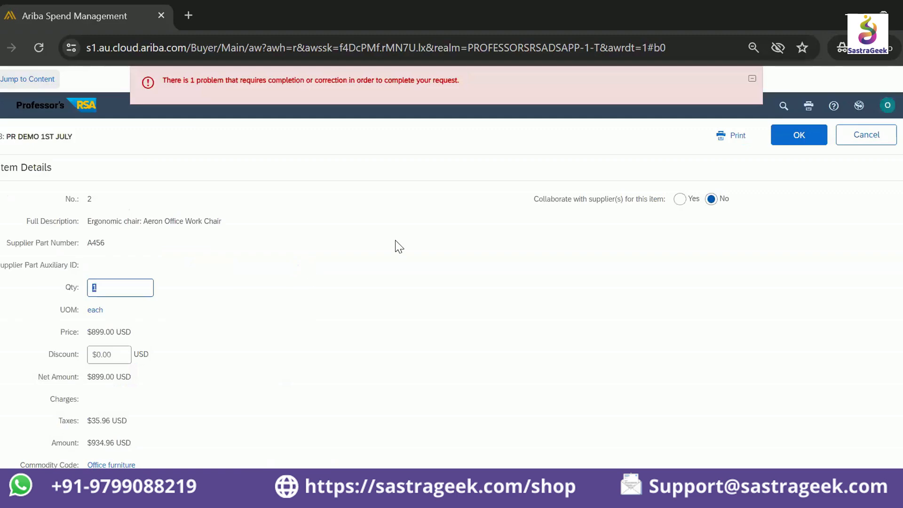
scroll(394, 246, "down", 3)
left_click(133, 360)
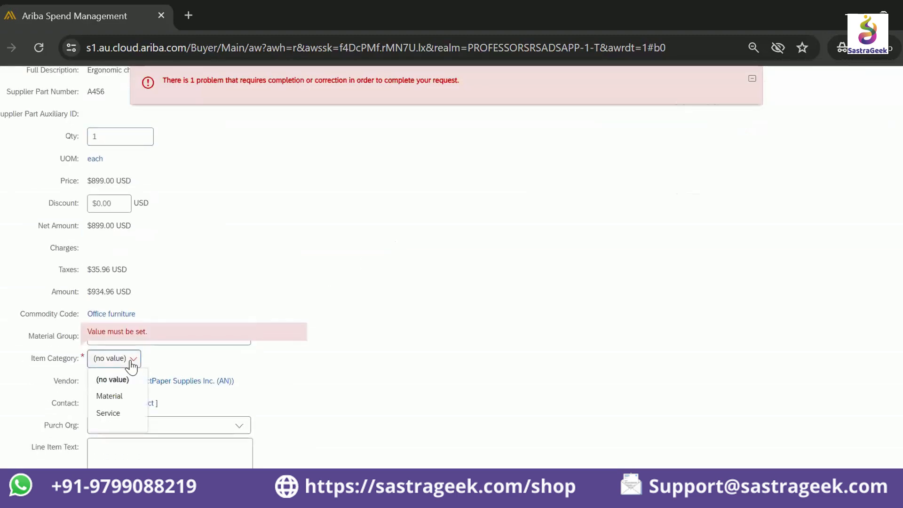
left_click(109, 396)
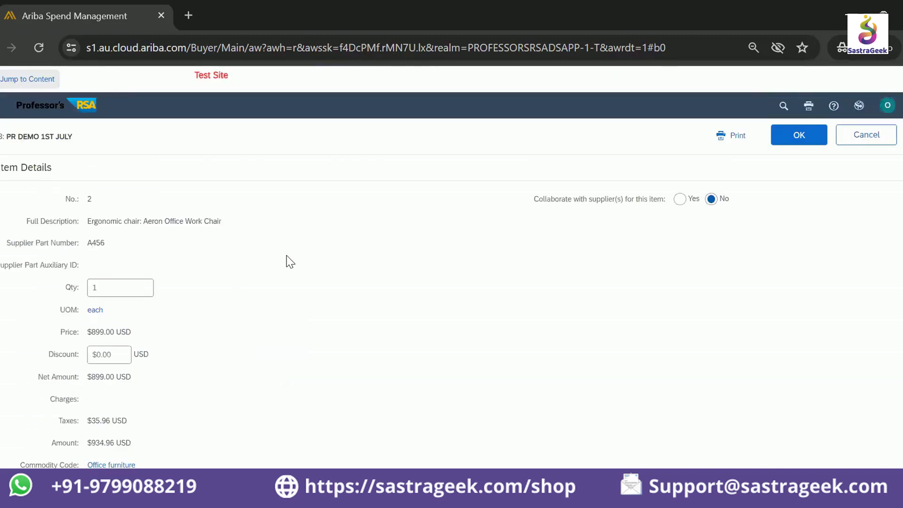
scroll(288, 261, "down", 9)
scroll(269, 249, "down", 6)
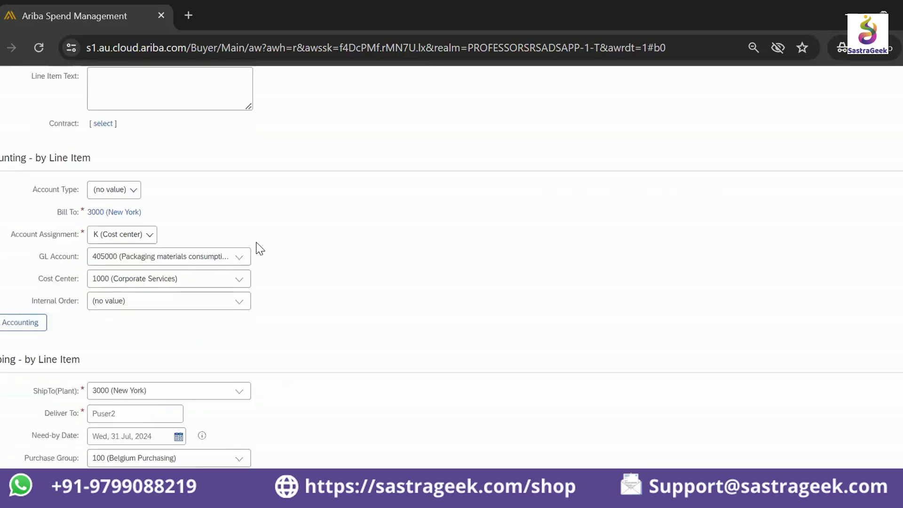
scroll(216, 308, "down", 7)
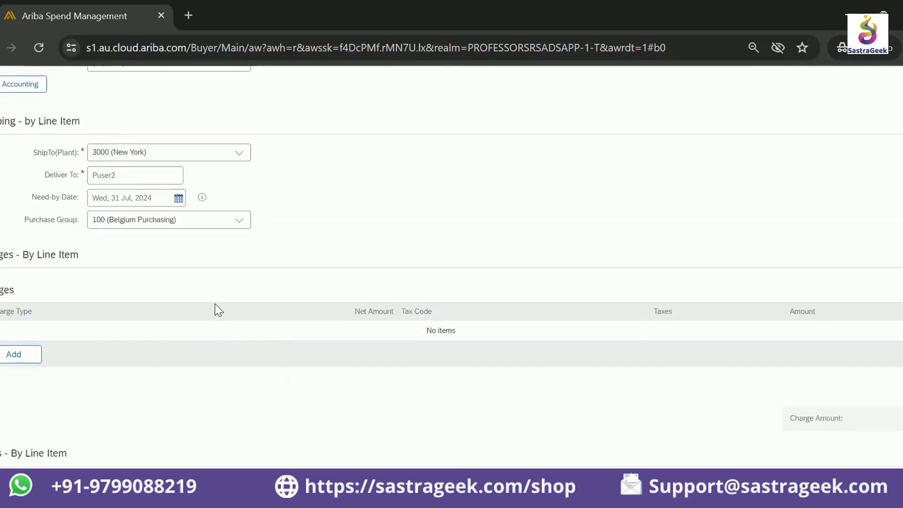
left_click(793, 440)
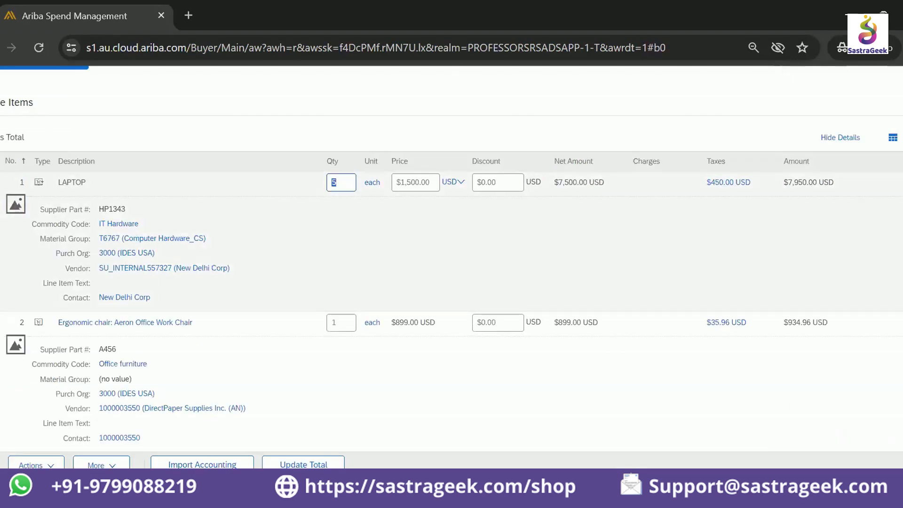
Step: Edit the LAPTOP line item's details, change its ship-to plant to 3000 (New York), and save the line
left_click(2, 183)
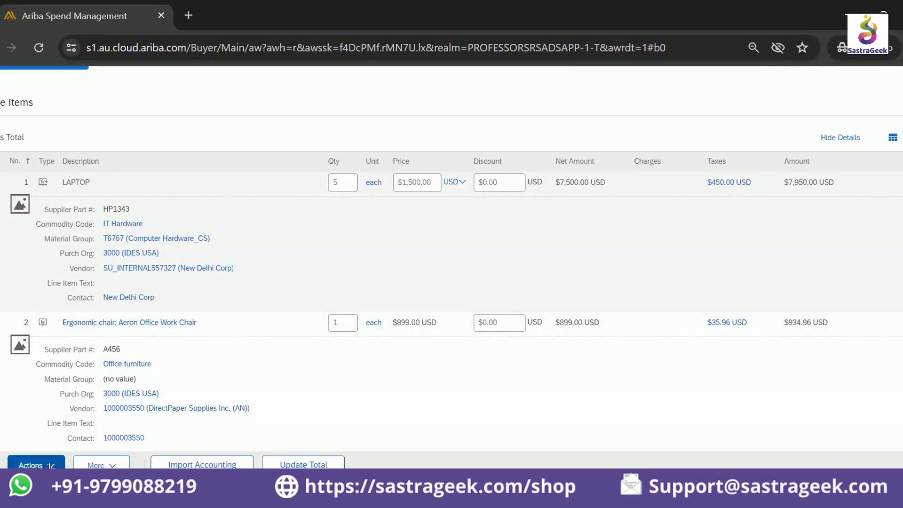
left_click(31, 464)
left_click(56, 372)
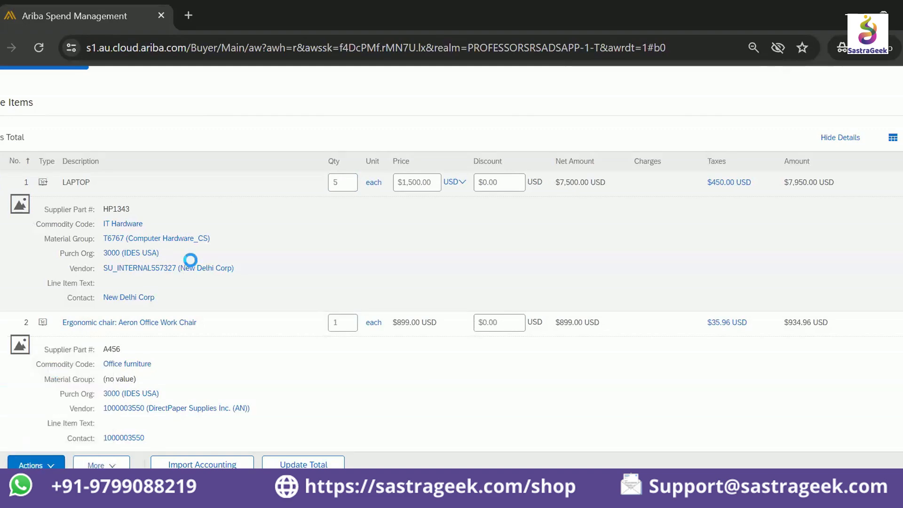
scroll(323, 245, "down", 14)
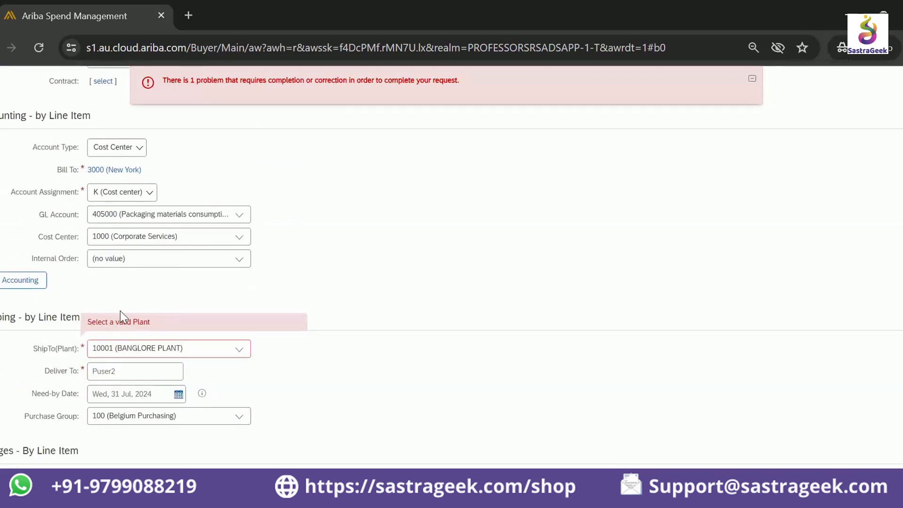
left_click(240, 350)
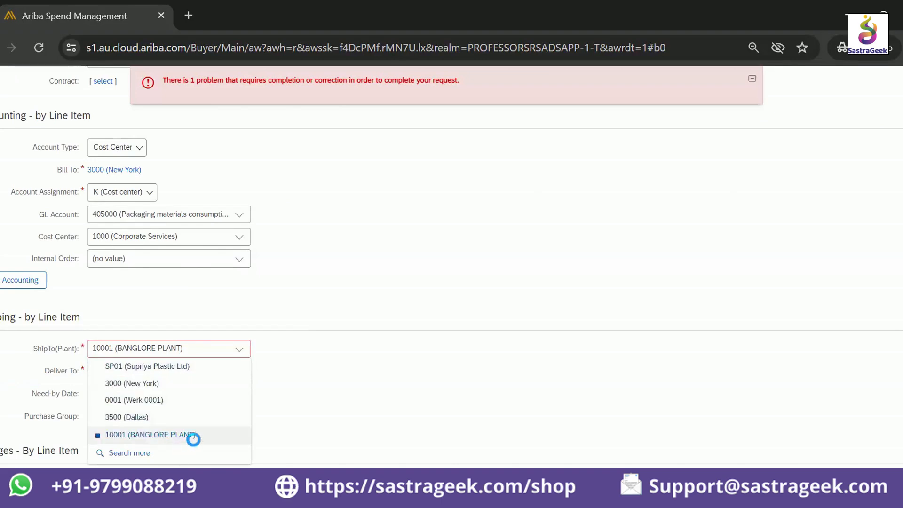
left_click(193, 436)
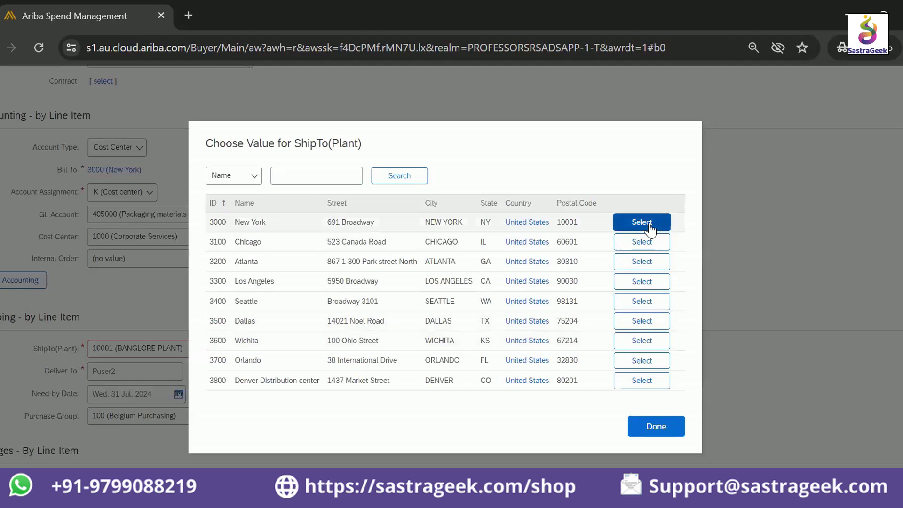
left_click(634, 226)
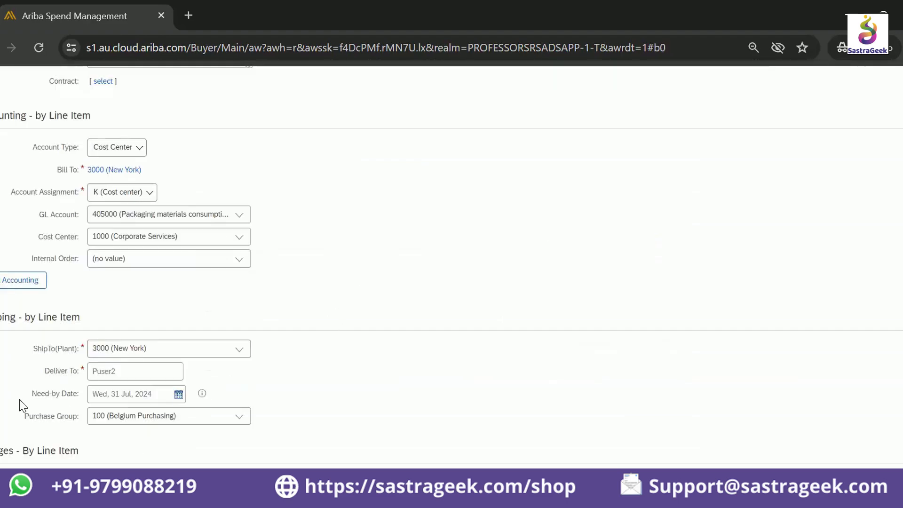
scroll(378, 414, "down", 10)
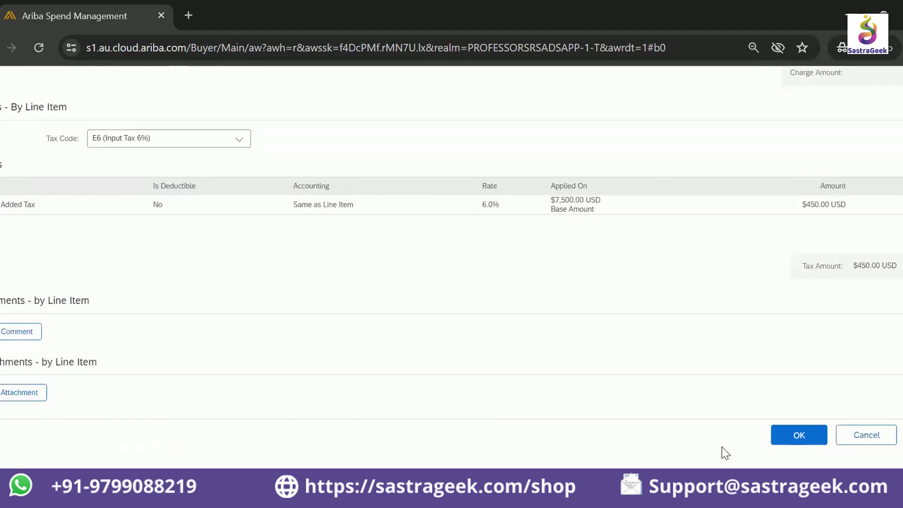
left_click(798, 435)
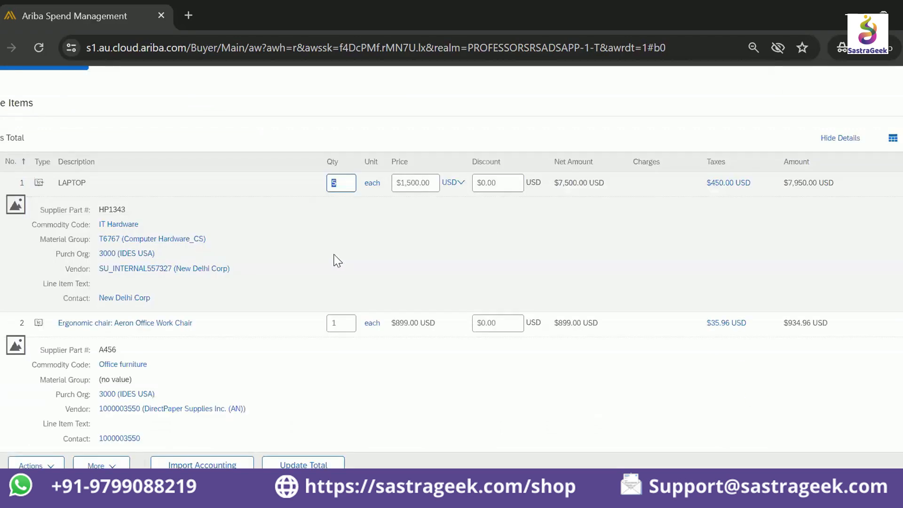
Step: Show the requisition's approval flow and check the approval reason for the first approver
scroll(334, 255, "up", 5)
left_click(40, 365)
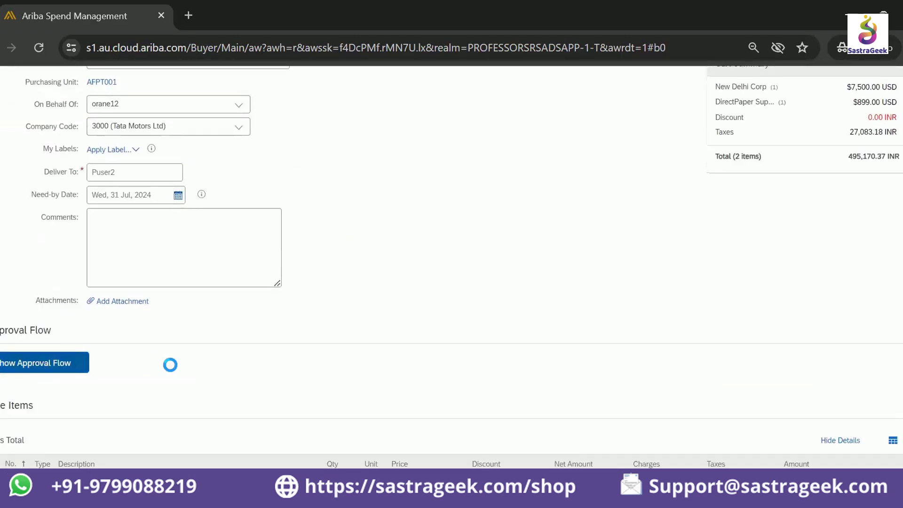
scroll(502, 245, "up", 3)
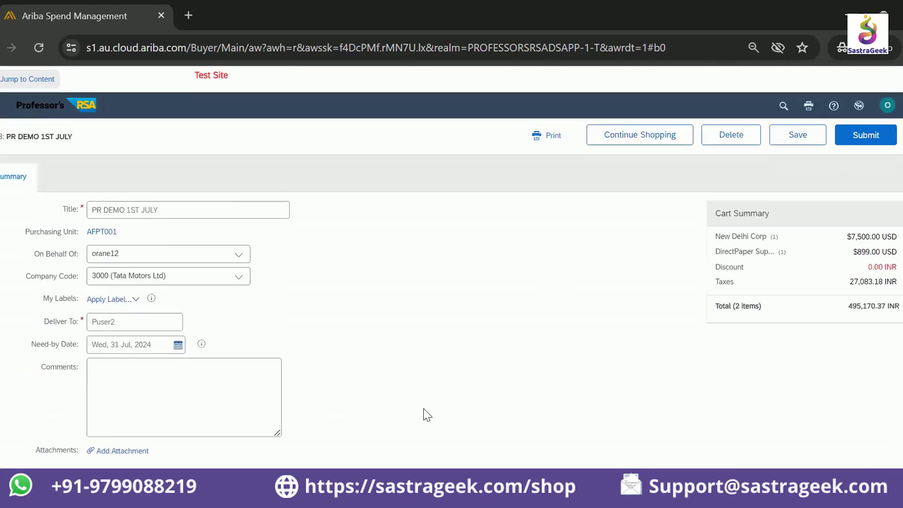
scroll(701, 370, "down", 5)
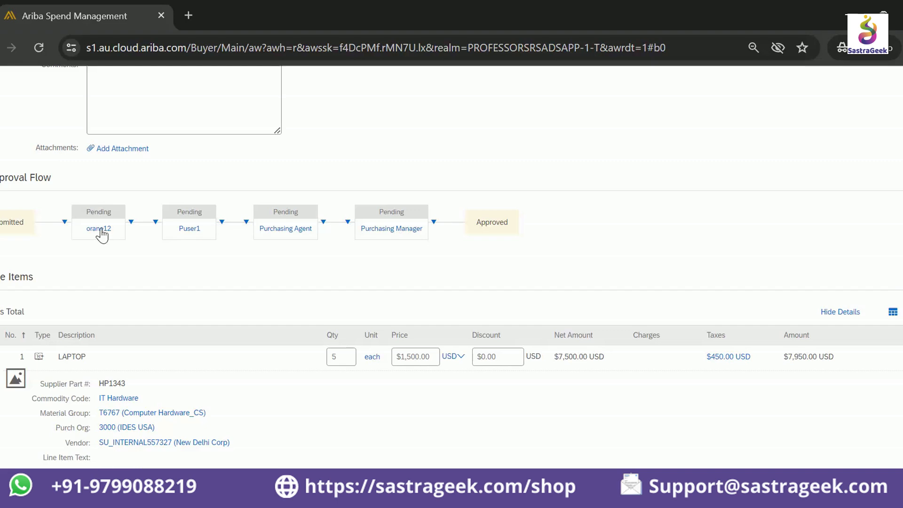
mouse_move(101, 235)
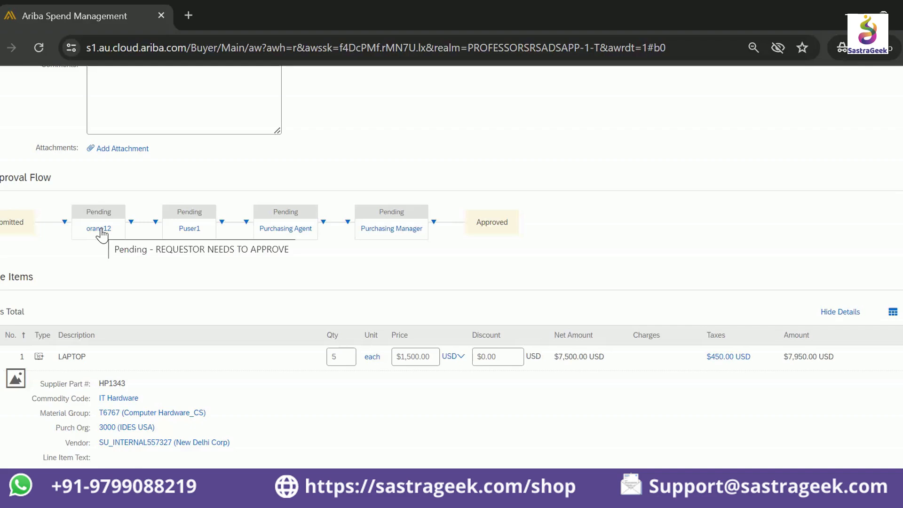
Step: Compare the approval flow with the On Behalf Of field and line items, and examine the remaining approvers through Purchasing Agent and Purchasing Manager
scroll(113, 245, "up", 6)
scroll(129, 272, "down", 9)
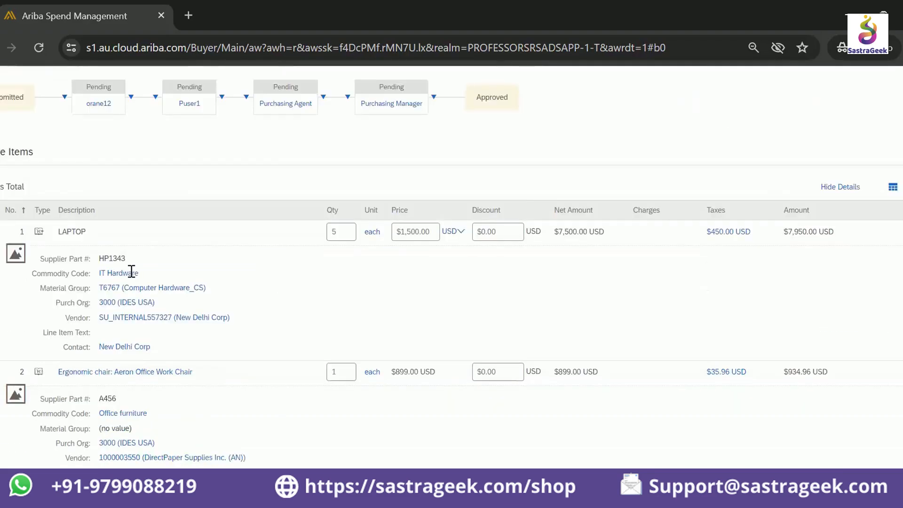
scroll(131, 276, "up", 3)
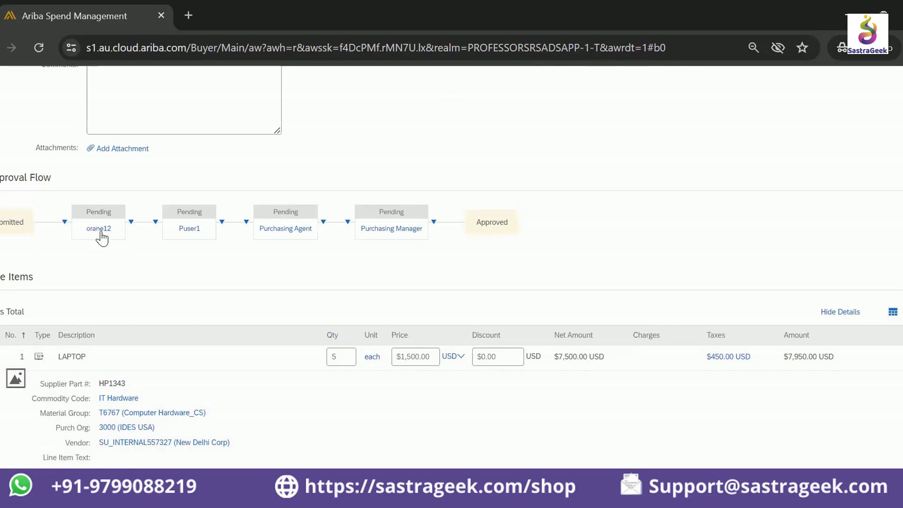
scroll(238, 258, "up", 8)
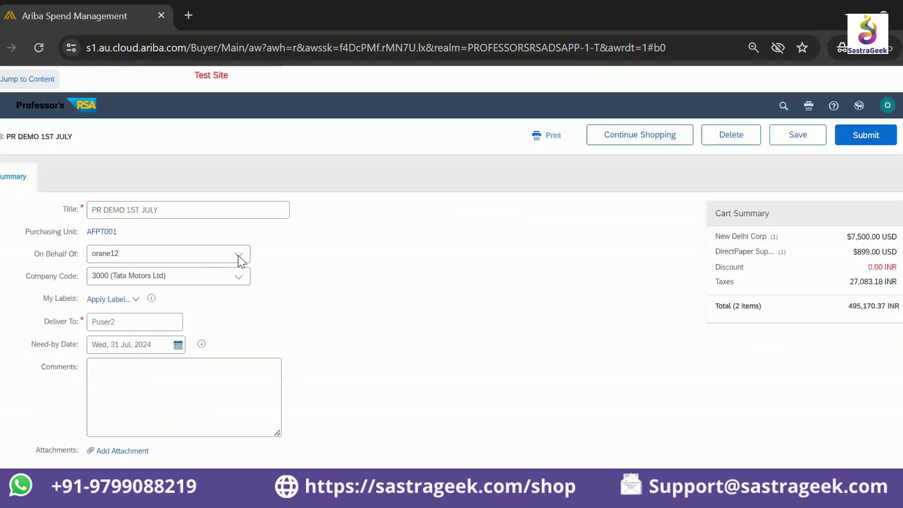
scroll(251, 278, "down", 7)
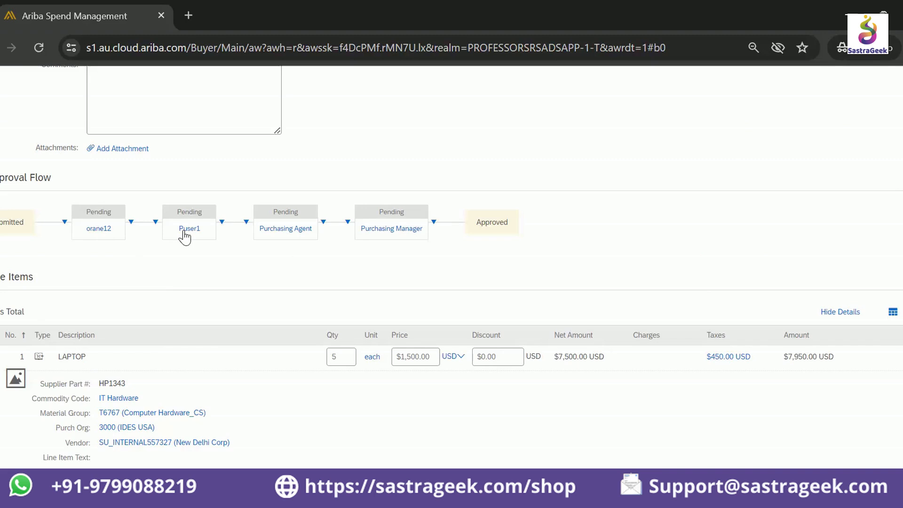
mouse_move(185, 238)
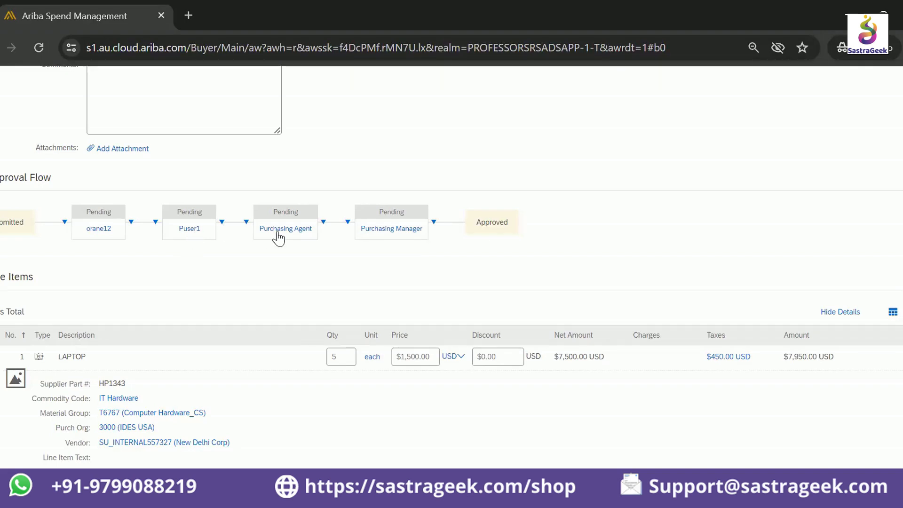
mouse_move(278, 238)
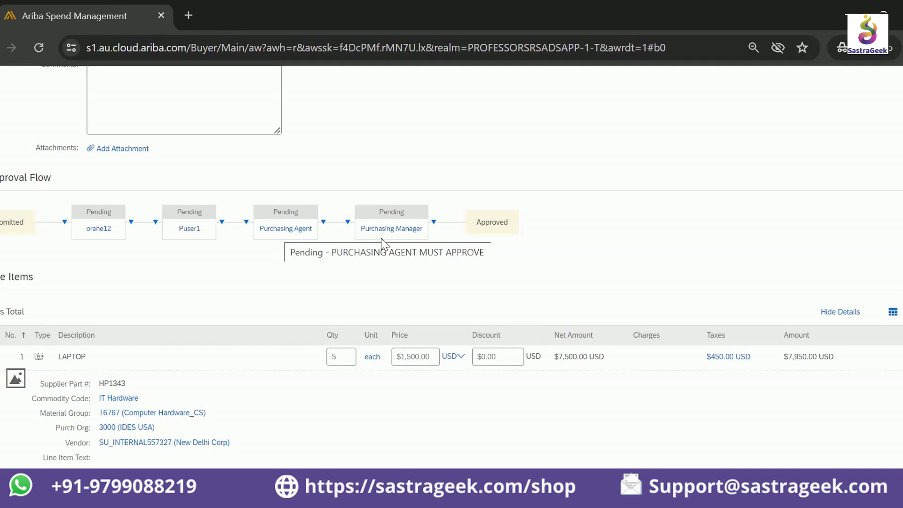
mouse_move(390, 237)
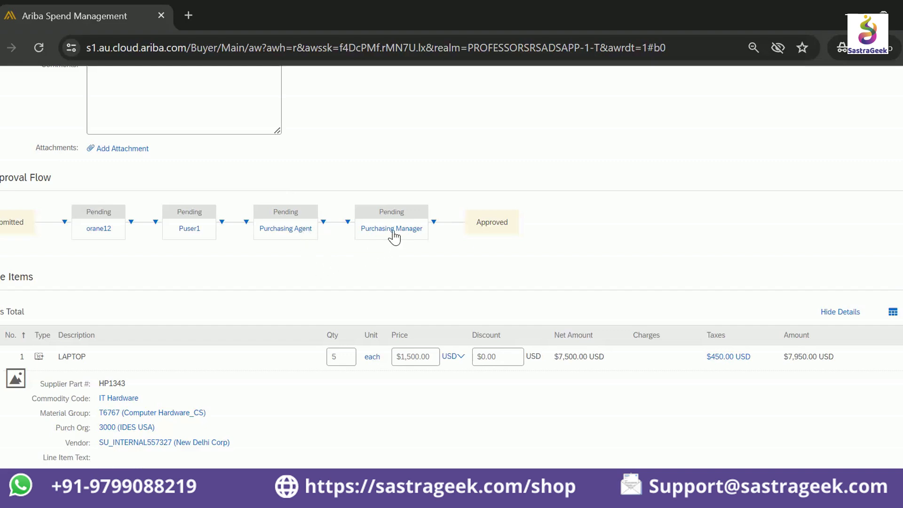
scroll(802, 234, "down", 1)
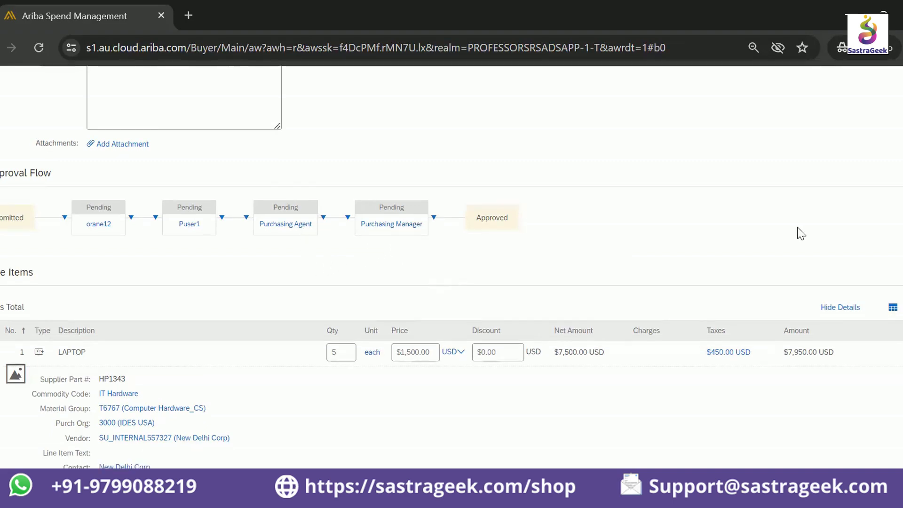
scroll(753, 245, "down", 5)
scroll(343, 262, "up", 10)
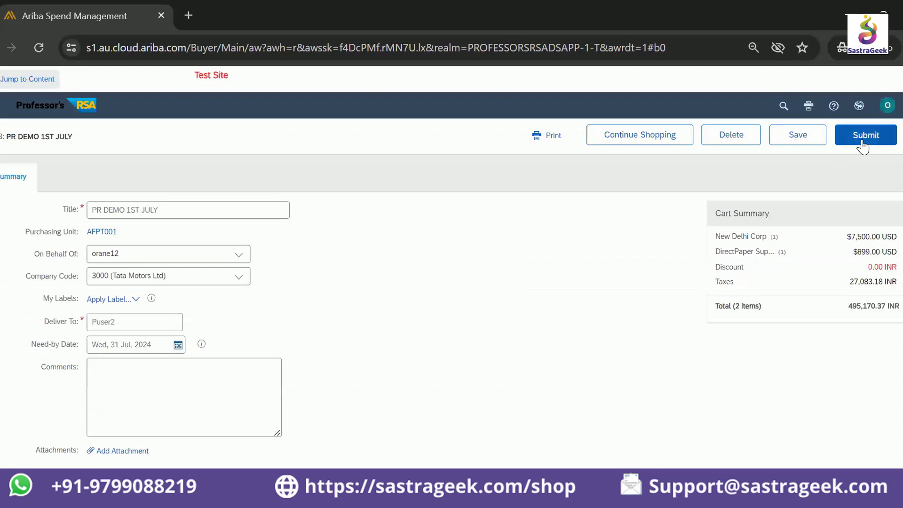
Step: Review the LAPTOP and Ergonomic chair line items and their vendors on the requisition summary
scroll(544, 222, "down", 8)
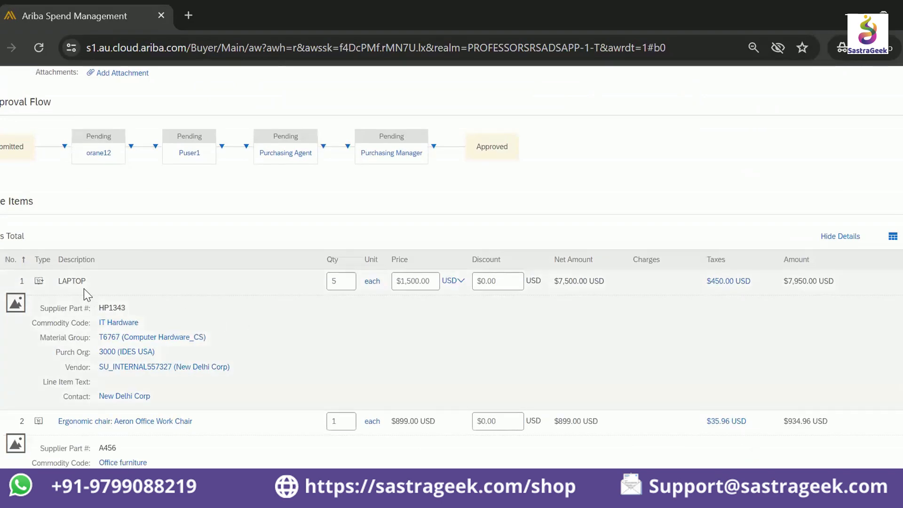
scroll(162, 281, "down", 2)
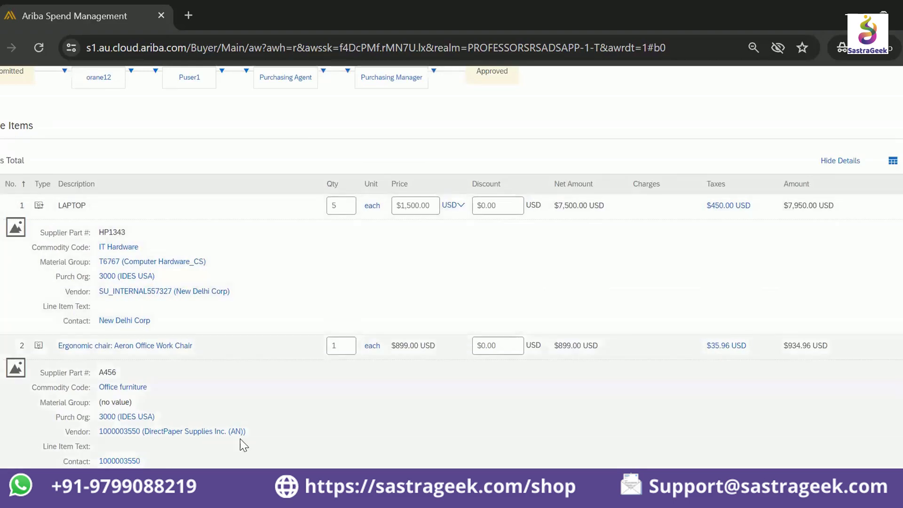
scroll(240, 438, "up", 8)
scroll(131, 258, "up", 1)
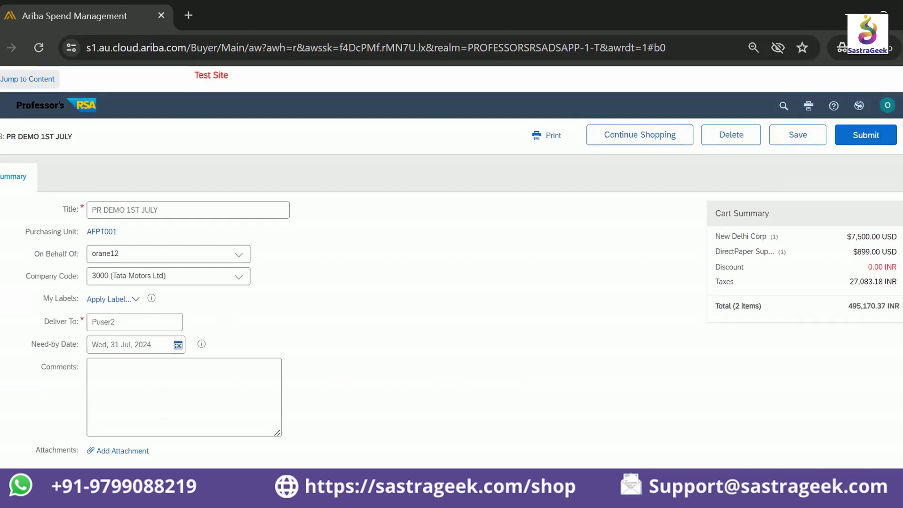
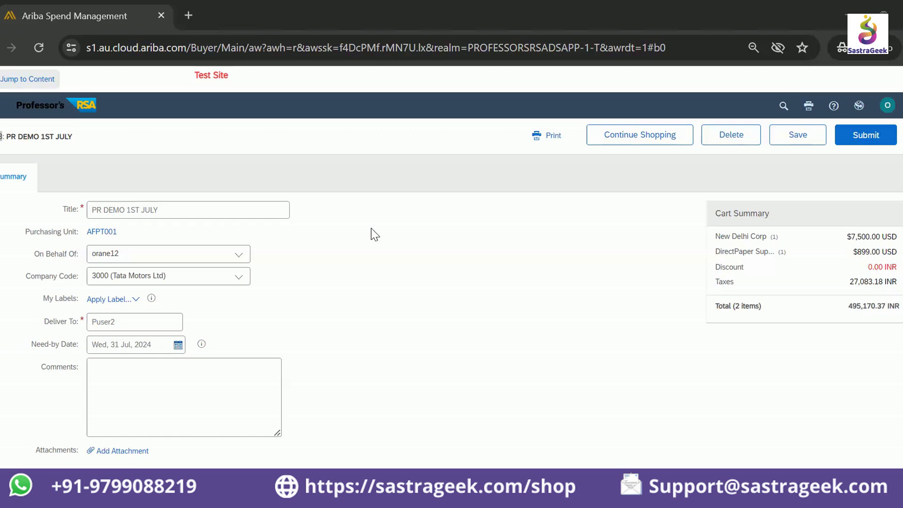
Step: Open the LAPTOP line item's details, check its item category, accounting and shipping fields, and return to the requisition summary
scroll(374, 234, "down", 8)
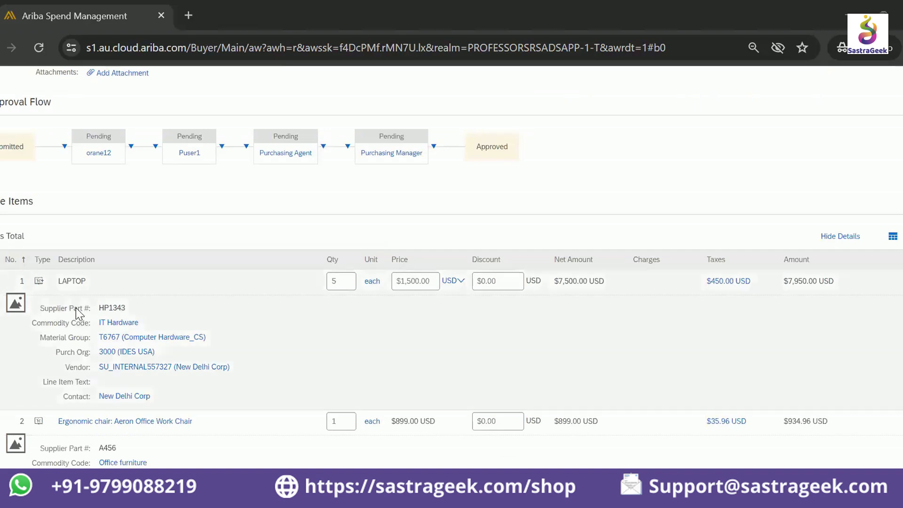
scroll(75, 307, "down", 5)
left_click(34, 342)
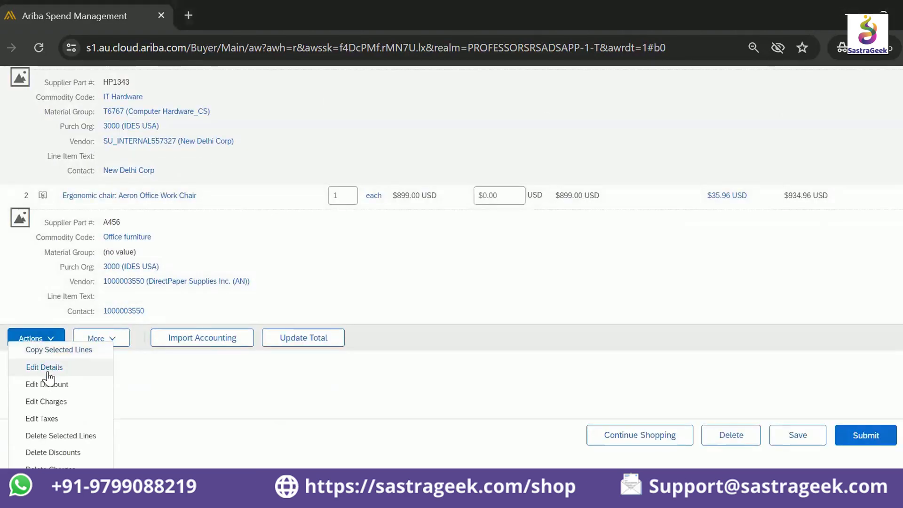
left_click(48, 371)
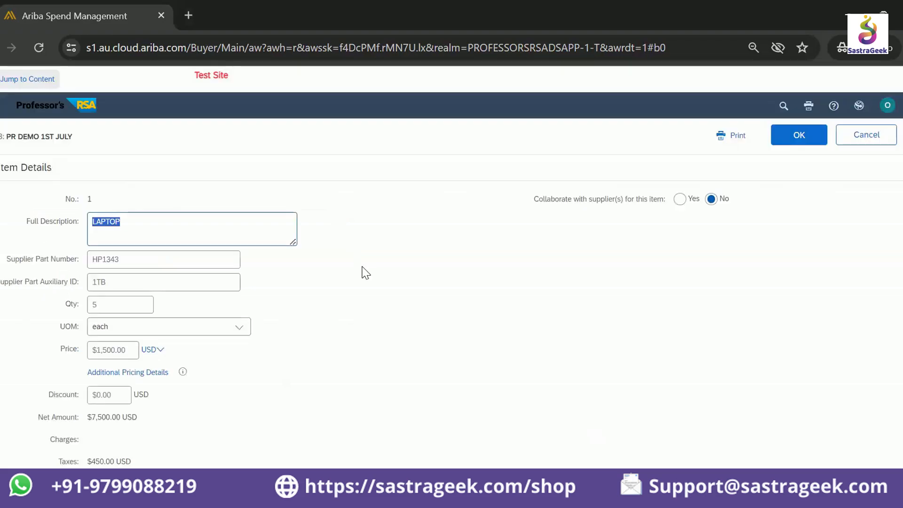
scroll(365, 276, "down", 20)
scroll(113, 313, "up", 5)
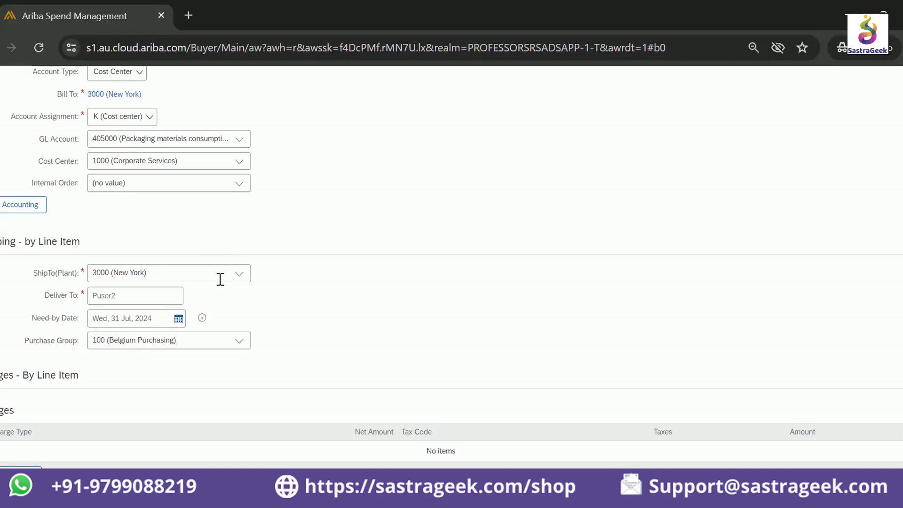
scroll(593, 236, "up", 6)
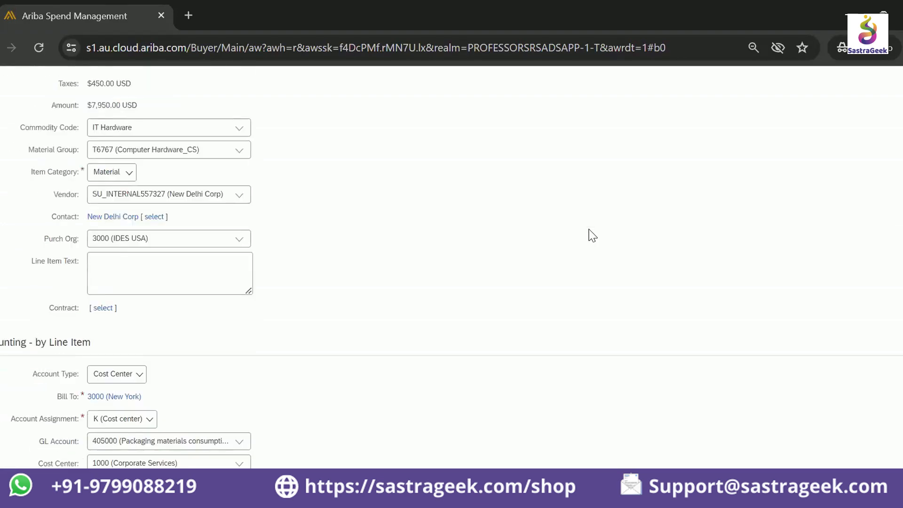
scroll(591, 236, "up", 8)
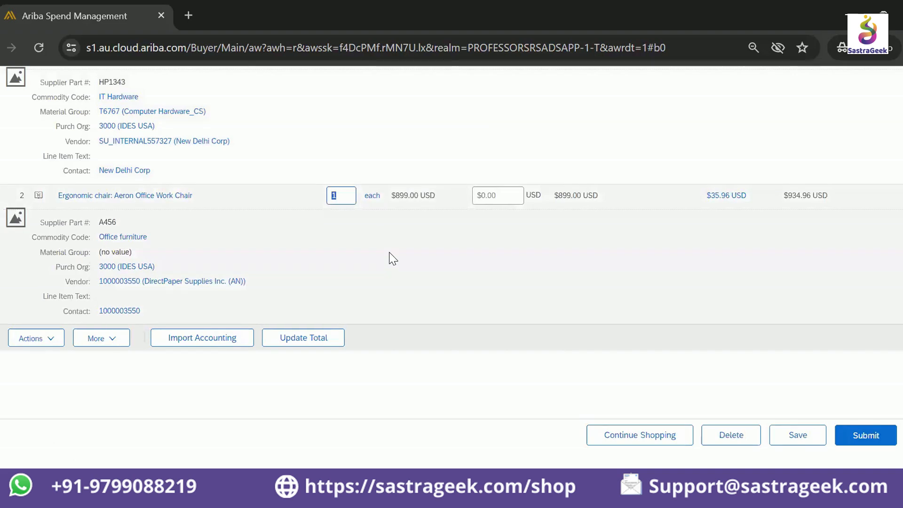
Step: Submit the PR DEMO 1ST JULY requisition and open the submitted requisition for viewing
scroll(399, 268, "up", 3)
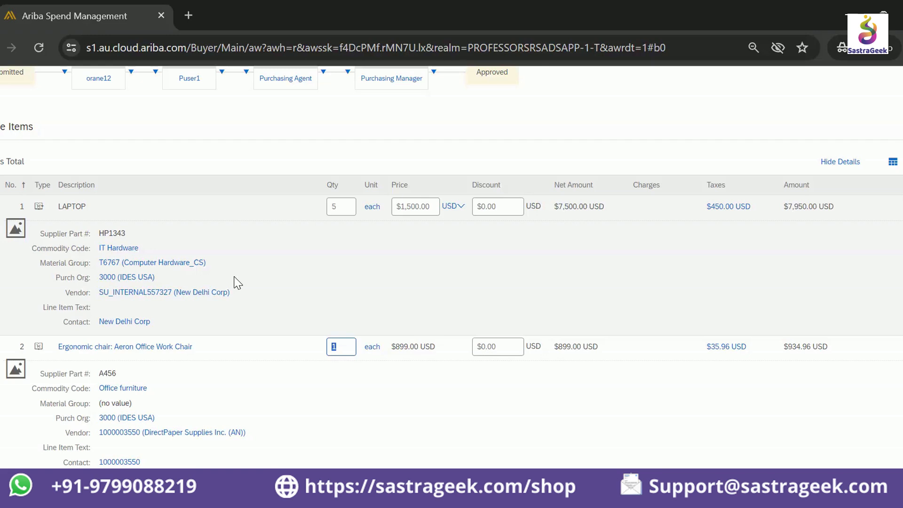
scroll(270, 207, "up", 10)
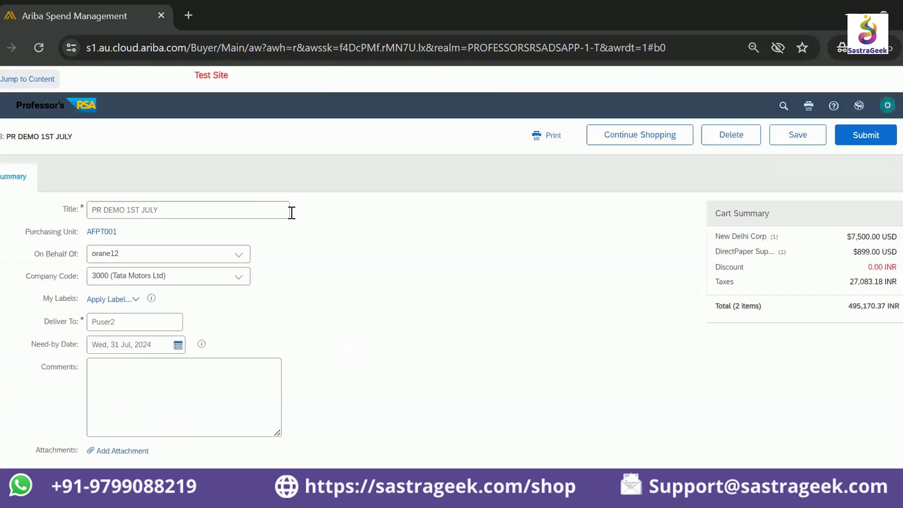
left_click(873, 138)
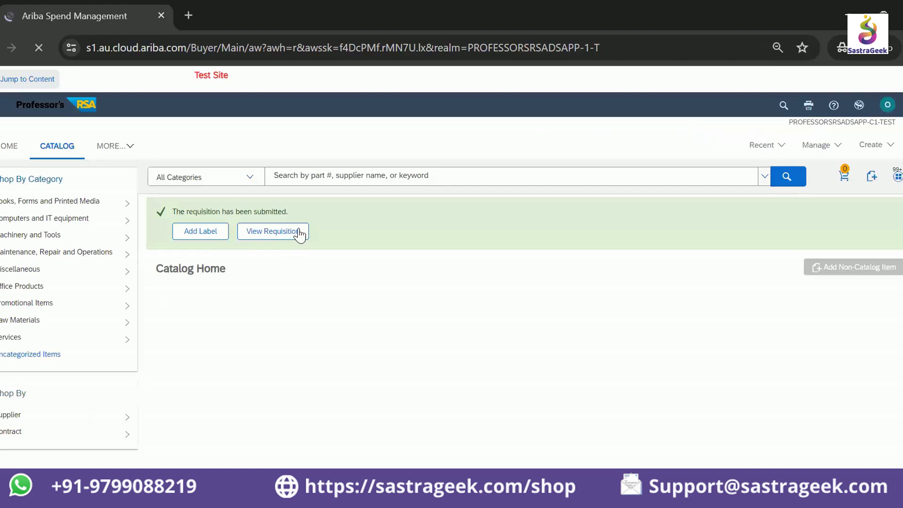
left_click(299, 232)
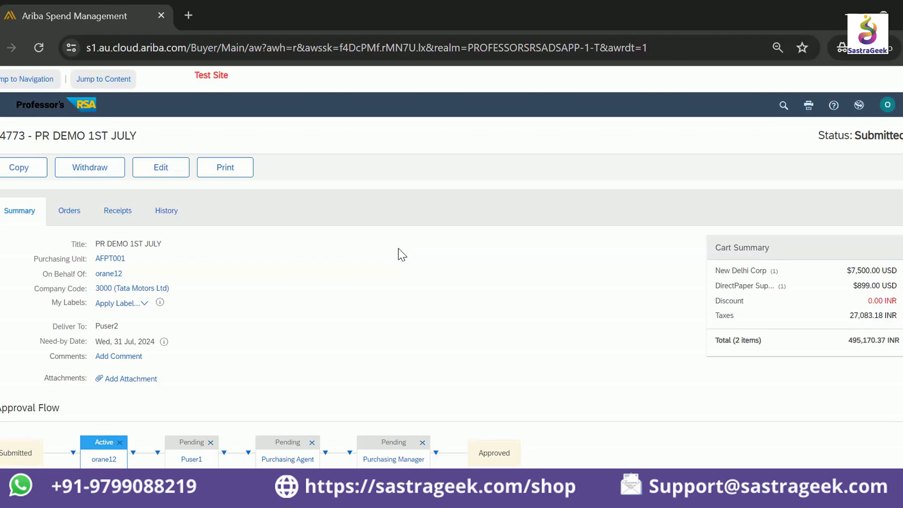
Step: Delete the first, active approver from the submitted requisition's approval flow
scroll(400, 246, "down", 3)
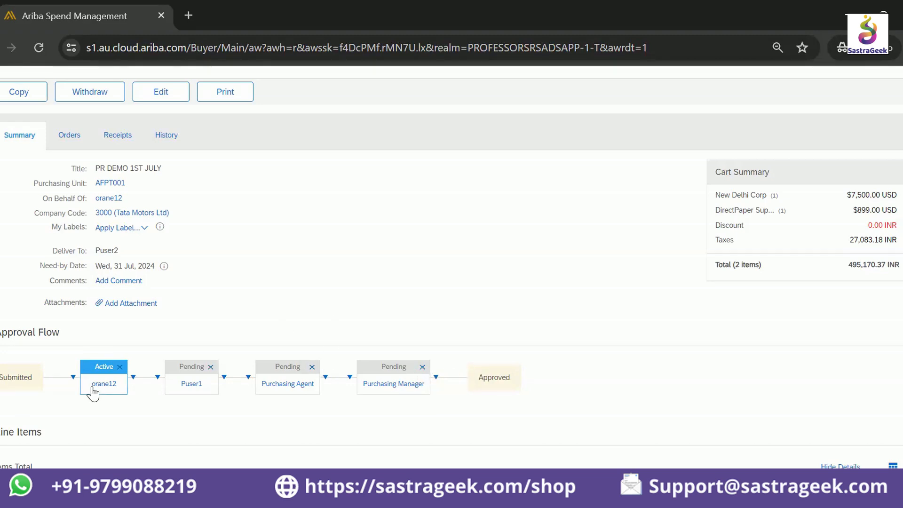
mouse_move(98, 392)
left_click(119, 368)
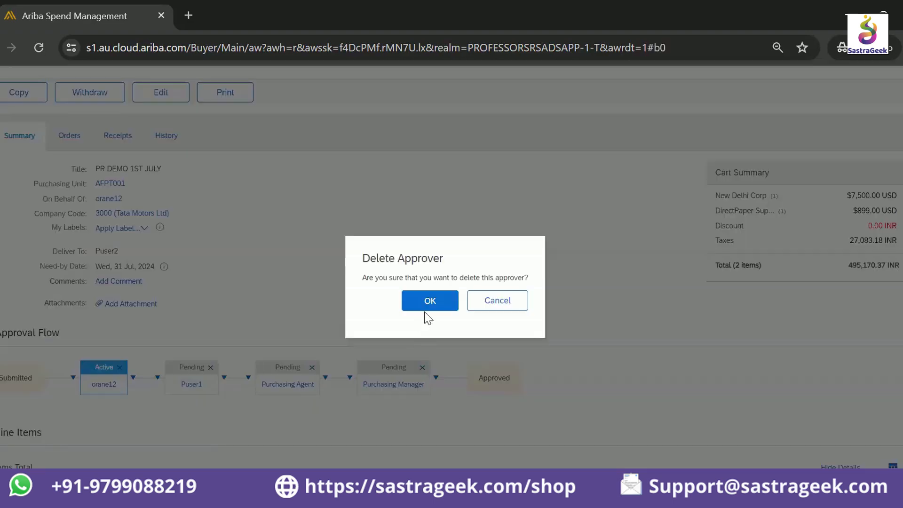
left_click(428, 303)
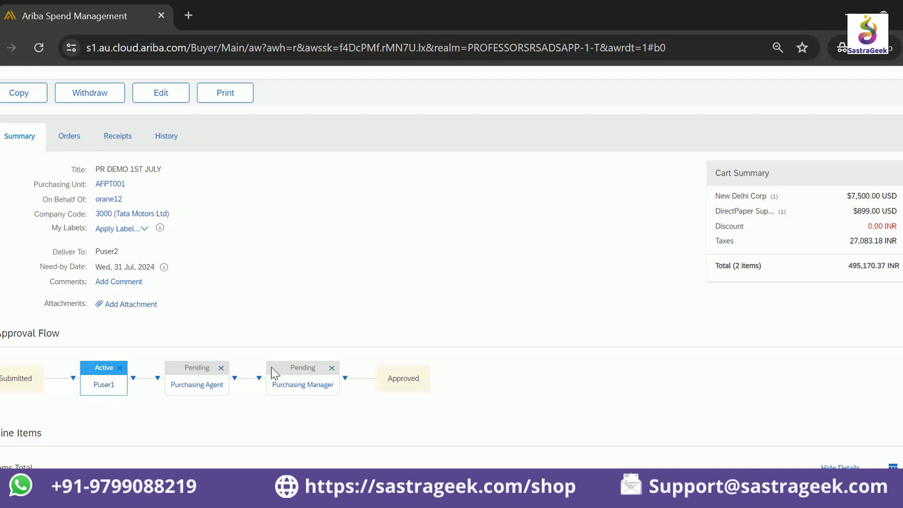
Step: Delete the remaining approvers Purchasing Manager, Purchasing Agent and Puser1 from the approval flow
left_click(332, 368)
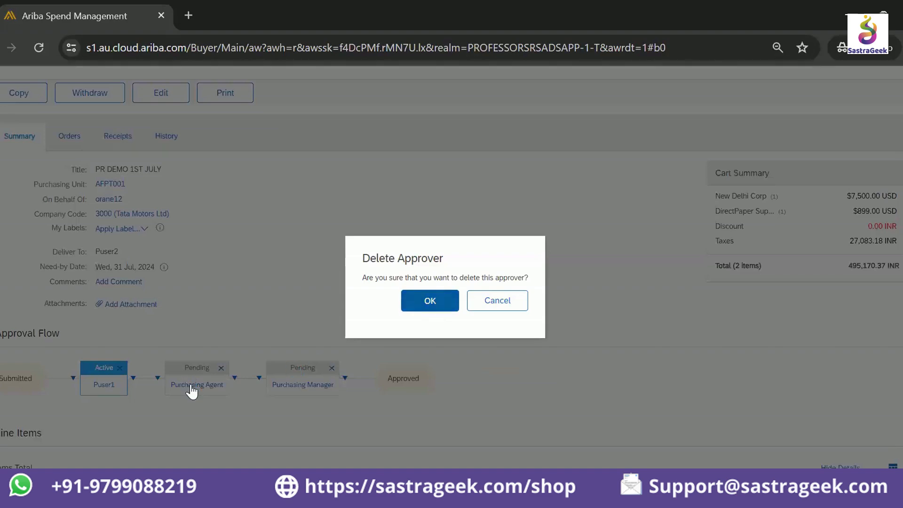
key("Return")
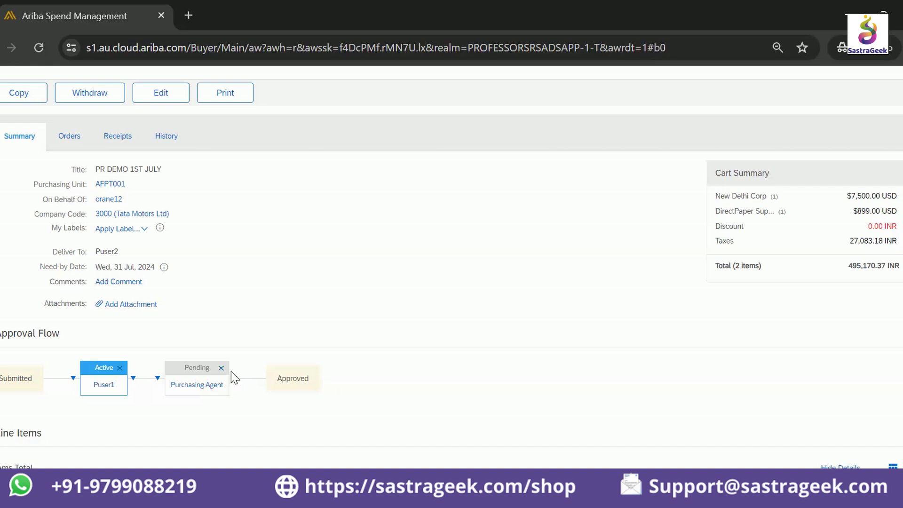
left_click(221, 368)
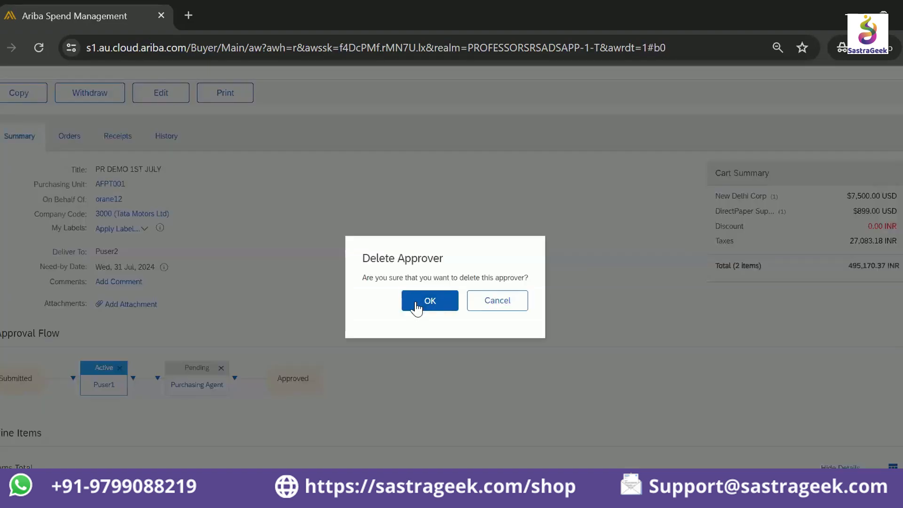
left_click(419, 305)
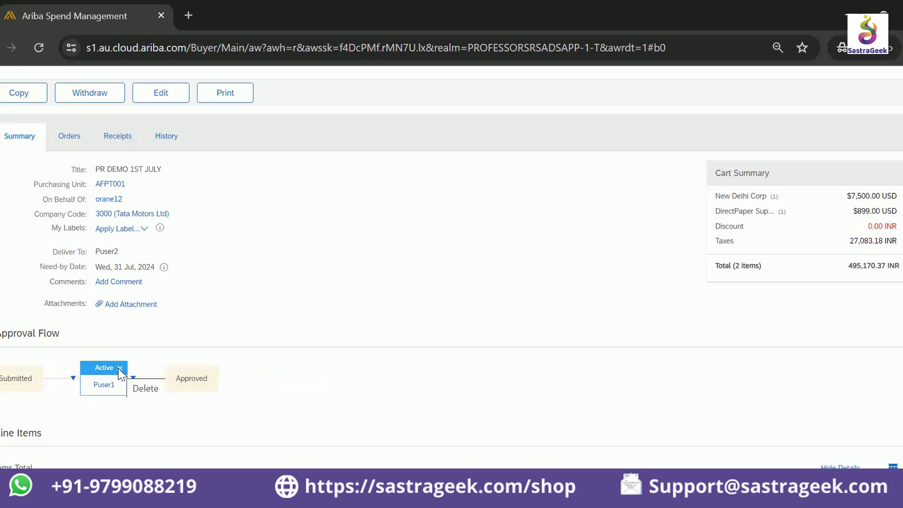
left_click(120, 368)
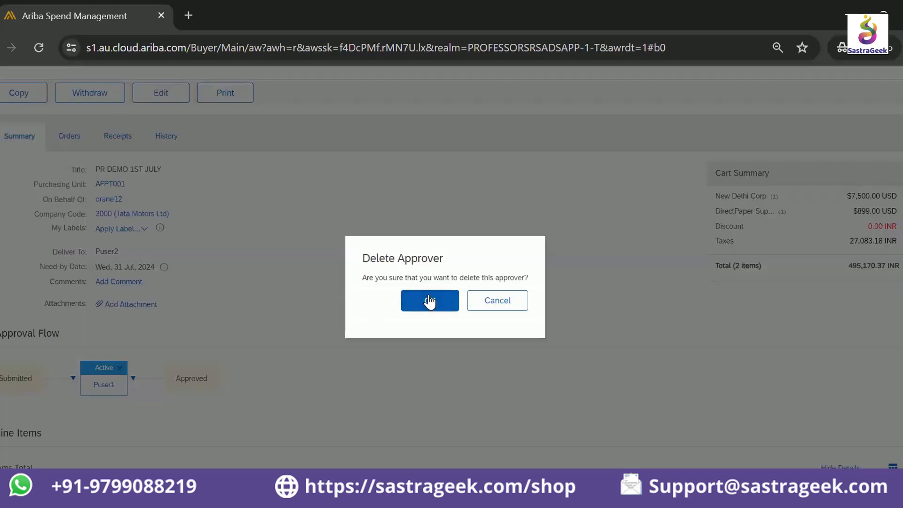
left_click(430, 302)
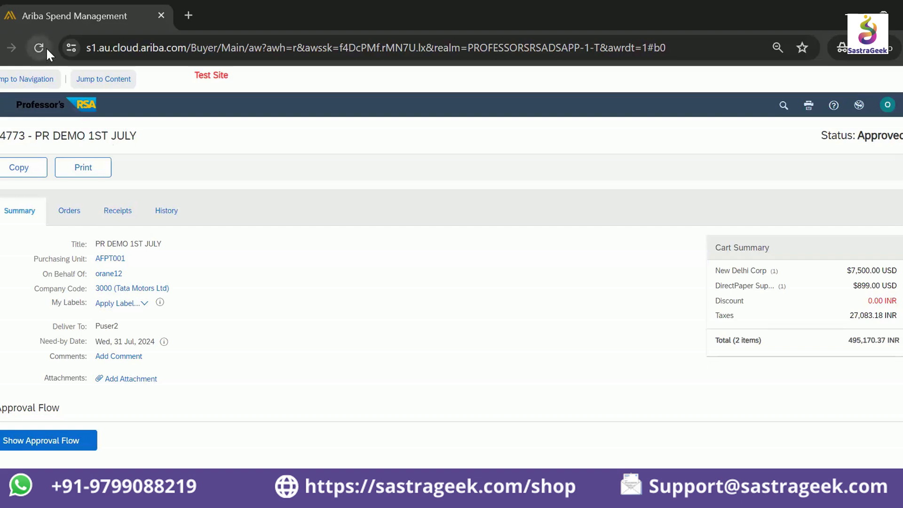
Step: Reload the requisition page repeatedly until its status reads Ordered
scroll(482, 353, "up", 2)
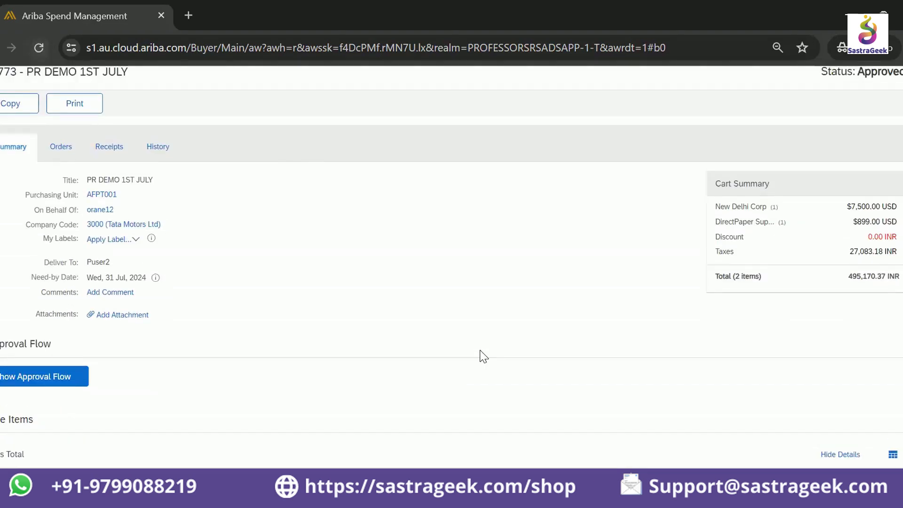
left_click(37, 47)
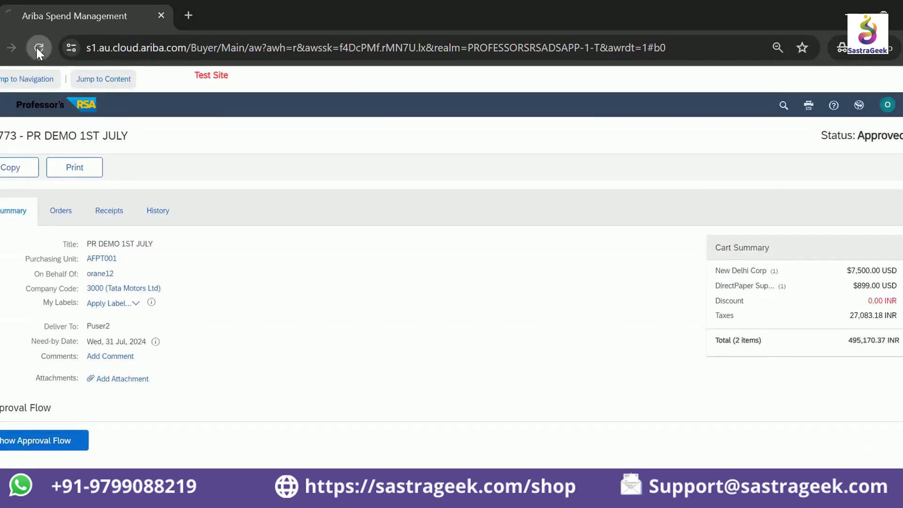
scroll(401, 368, "up", 2)
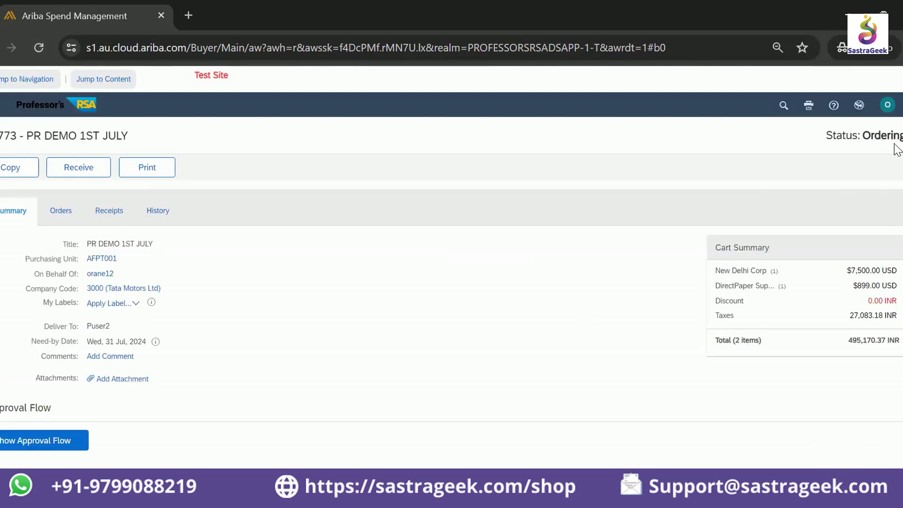
left_click(39, 48)
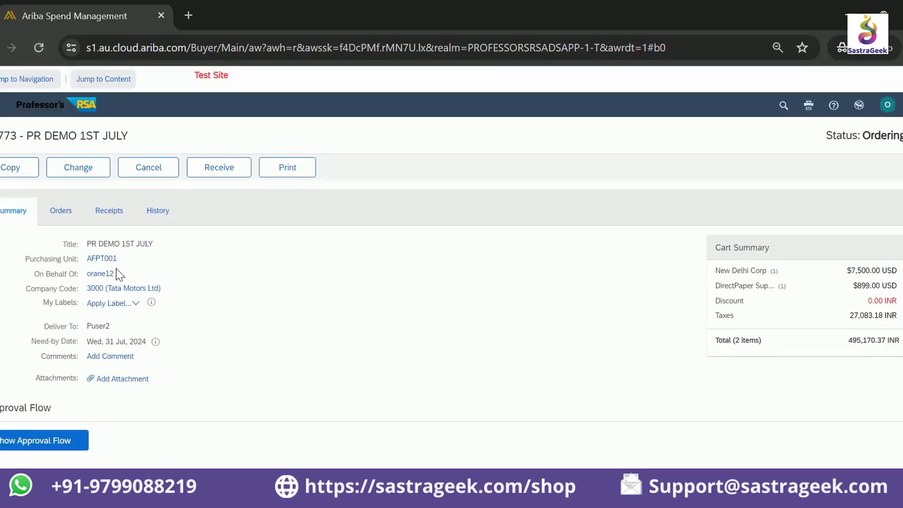
left_click(36, 47)
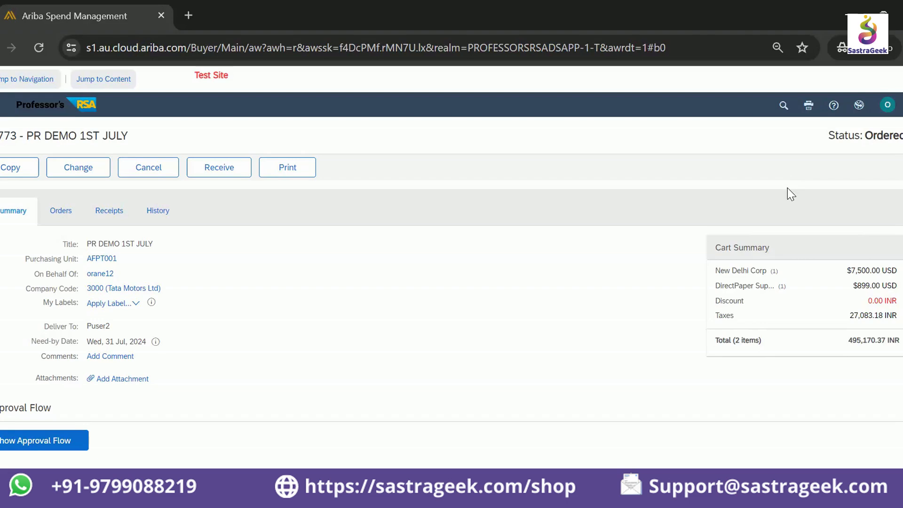
Step: Review the requisition's history and the details of the entry about the new order created for a changed supplier location
left_click(164, 215)
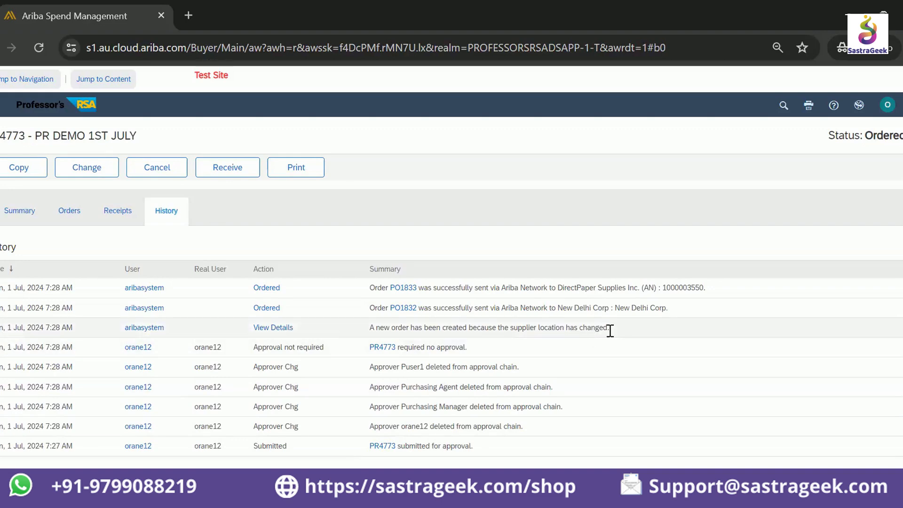
left_click_drag(610, 329, 511, 329)
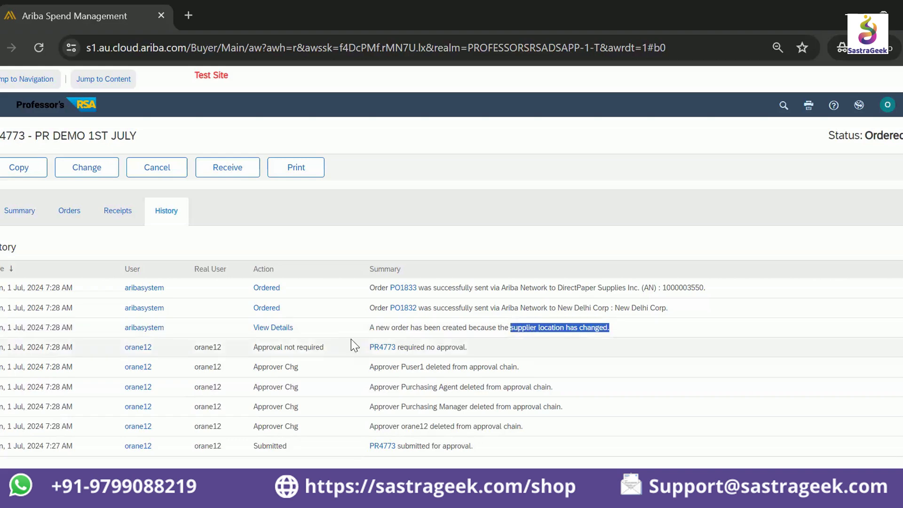
left_click(280, 329)
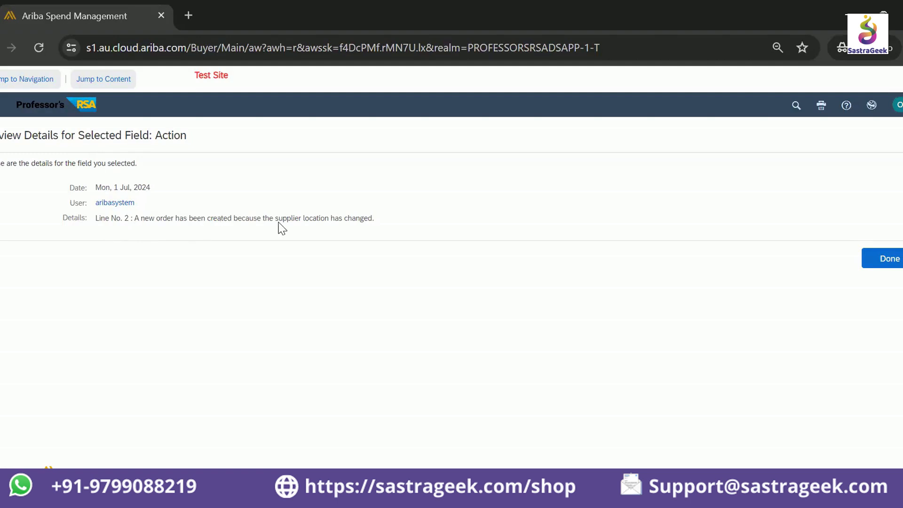
left_click_drag(273, 224, 353, 232)
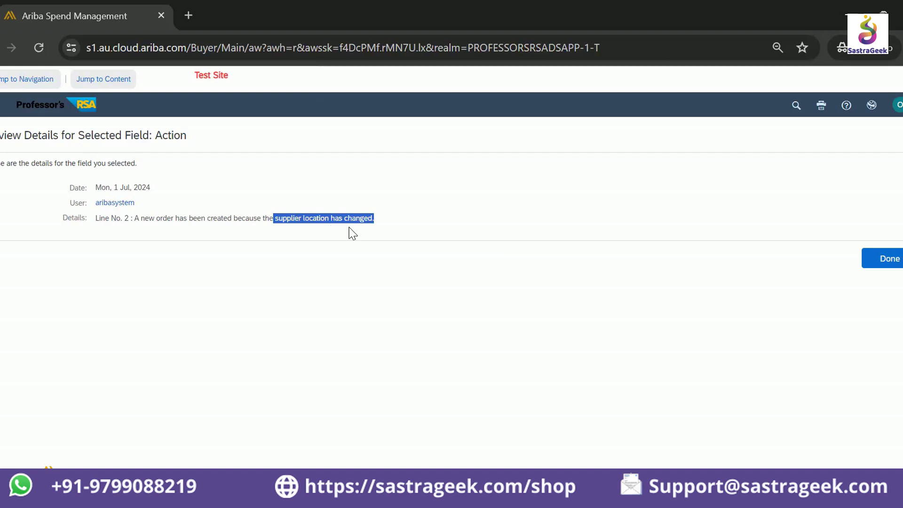
left_click(887, 259)
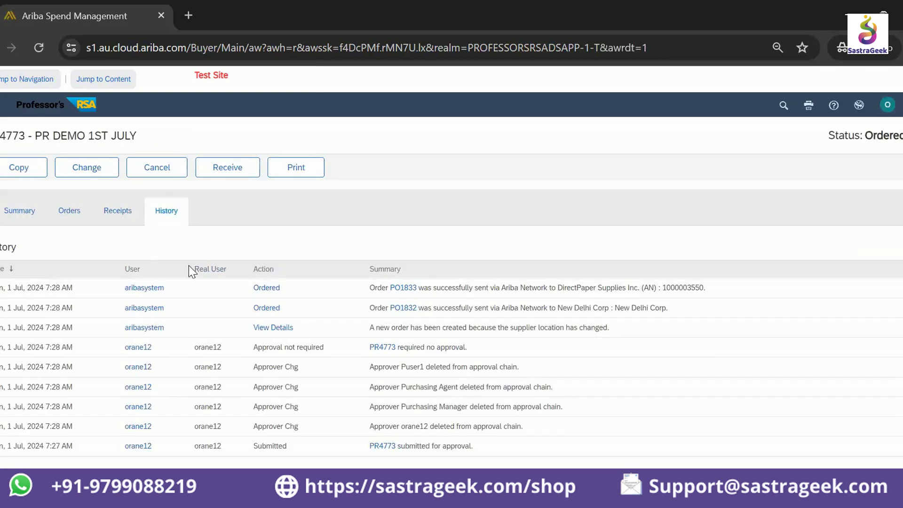
scroll(331, 312, "down", 1)
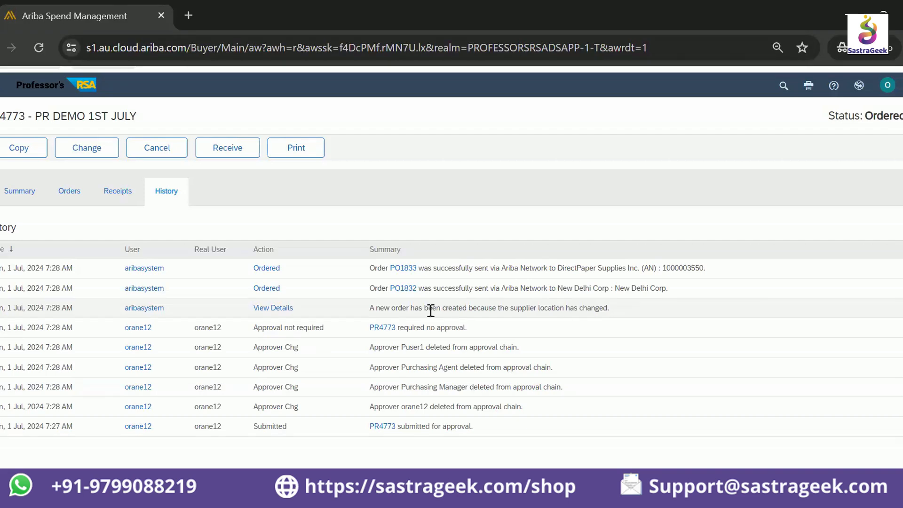
Step: Open the New Delhi Corp purchase order from the requisition's list of orders
left_click(71, 194)
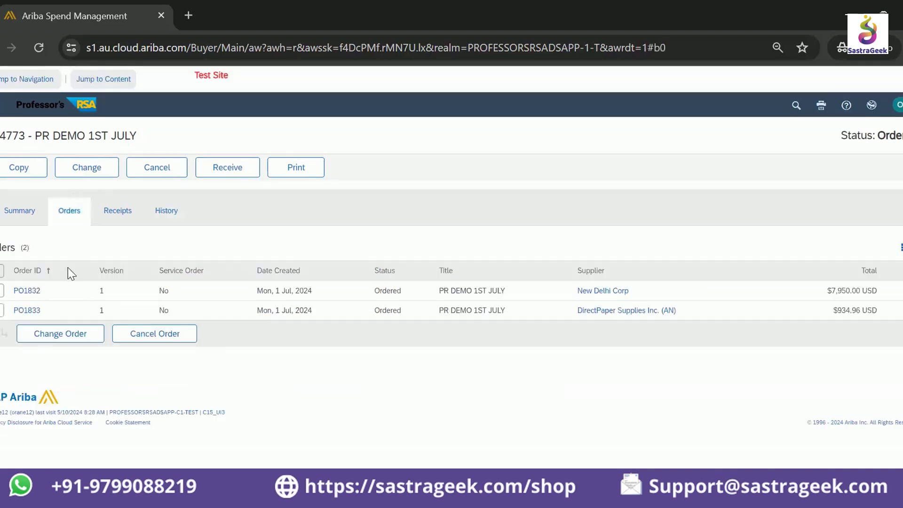
left_click(27, 290)
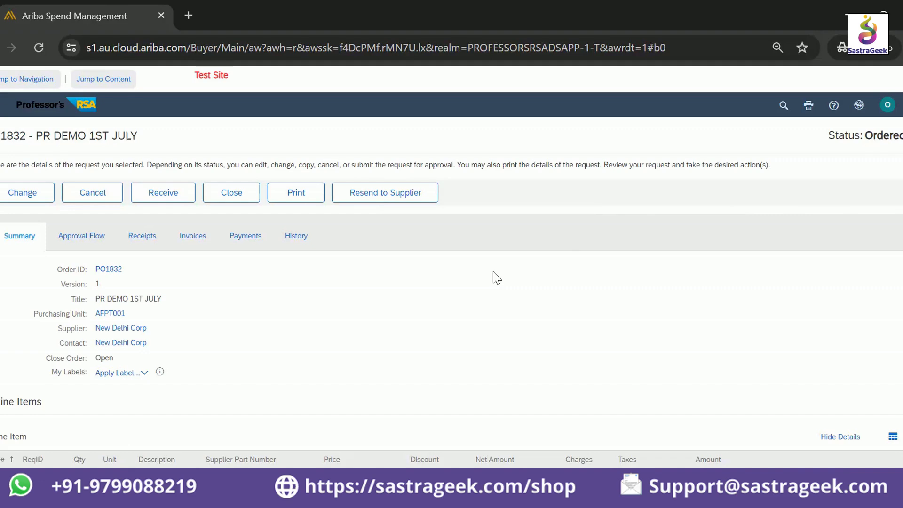
Step: Examine the Resend to Supplier form, including its email, mandatory comments and supplier visibility options, and cancel it
left_click(381, 193)
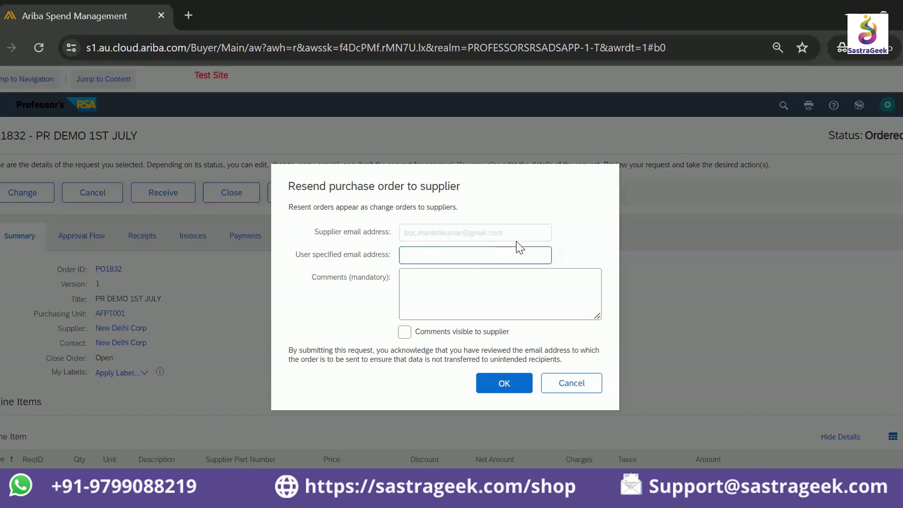
left_click_drag(513, 236, 404, 235)
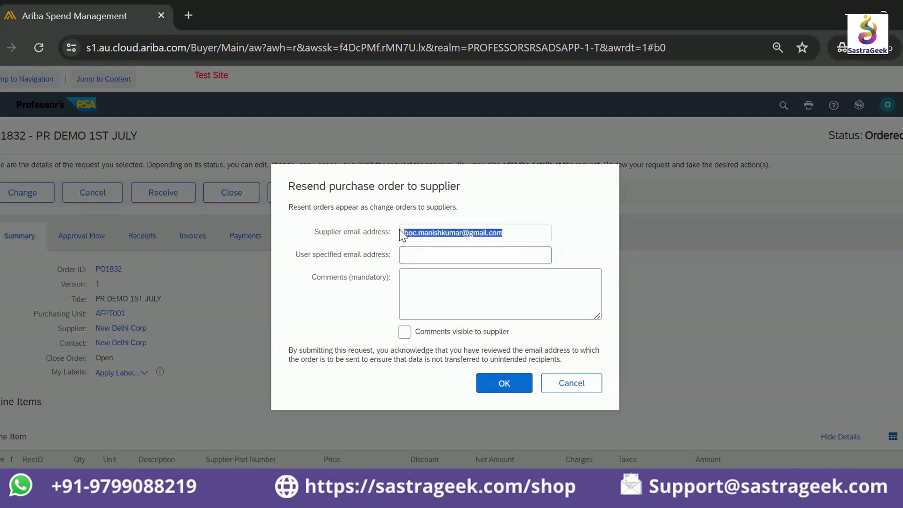
left_click(413, 258)
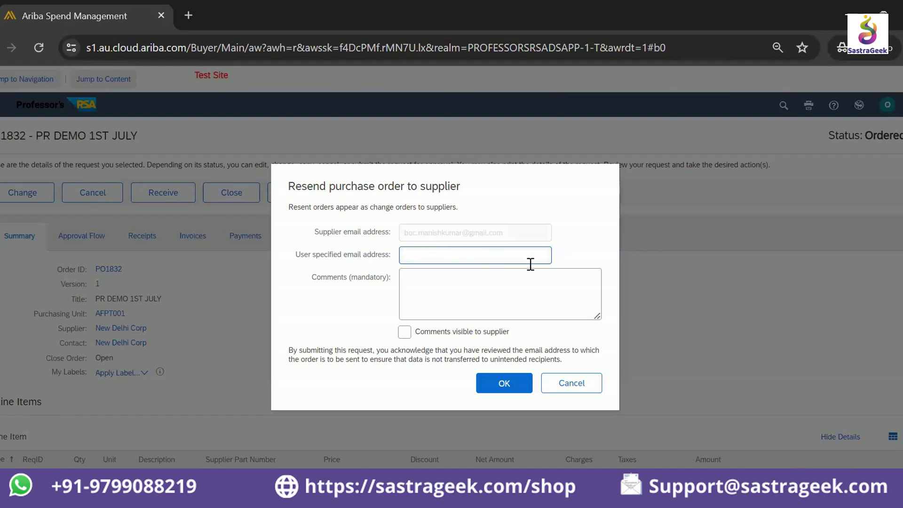
left_click(461, 292)
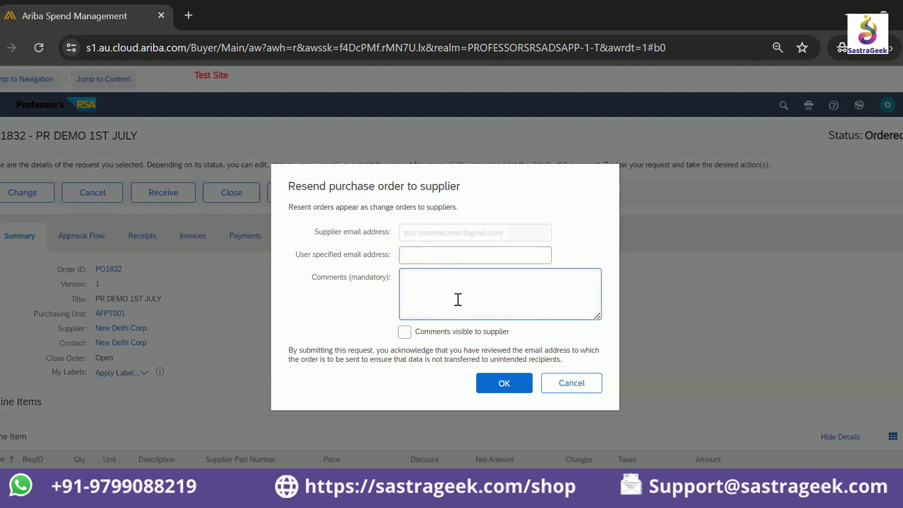
left_click(403, 333)
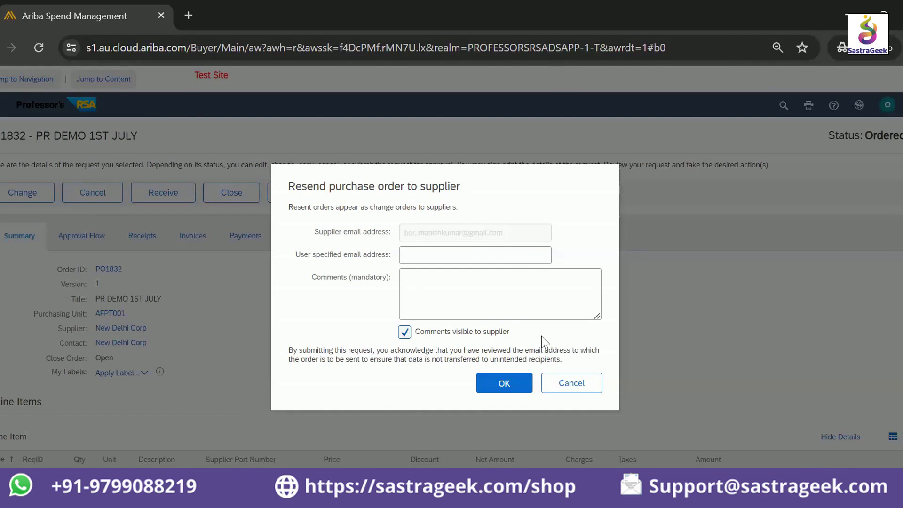
left_click(578, 390)
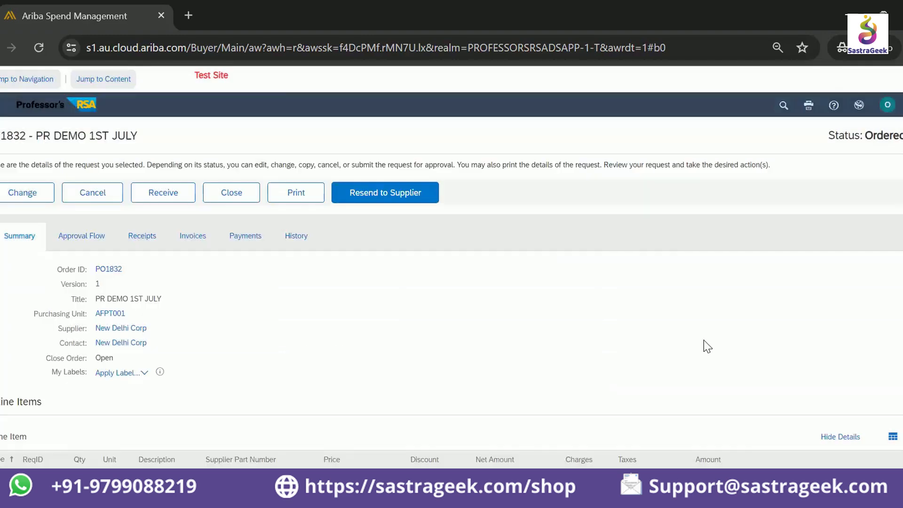
Step: Review the LAPTOP line item's details, including accounting, shipping and taxes, and return to the purchase order
scroll(224, 320, "down", 2)
scroll(223, 320, "down", 2)
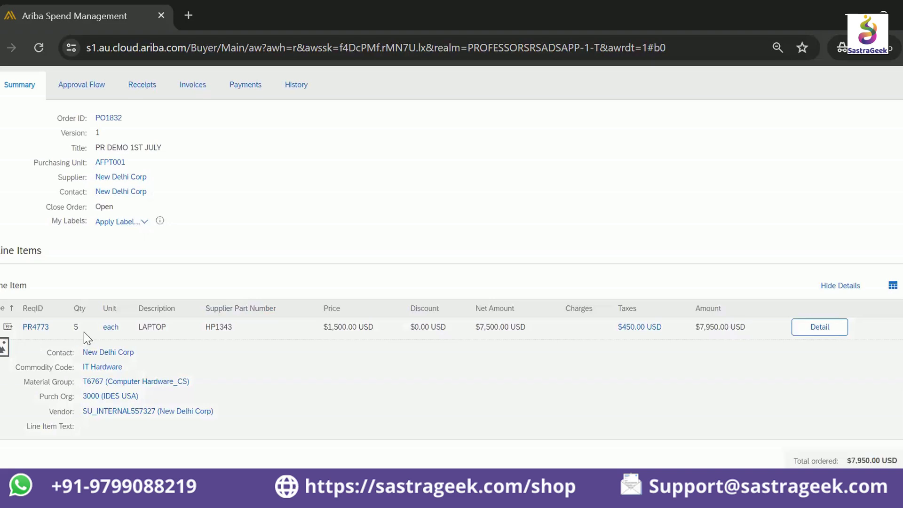
left_click(838, 337)
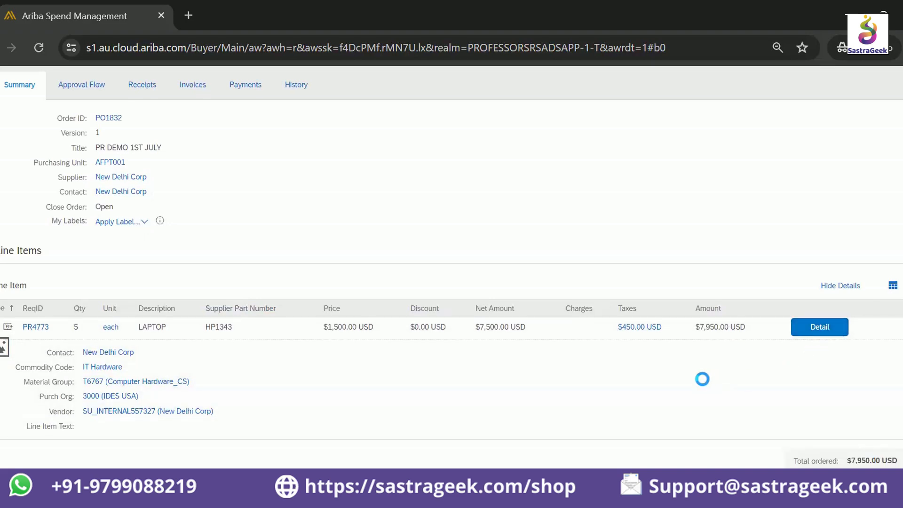
scroll(595, 371, "down", 12)
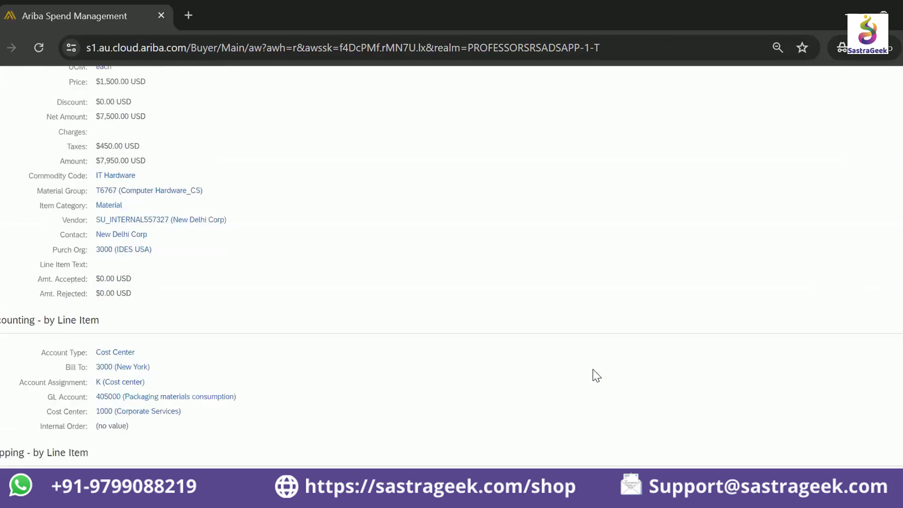
scroll(592, 376, "down", 5)
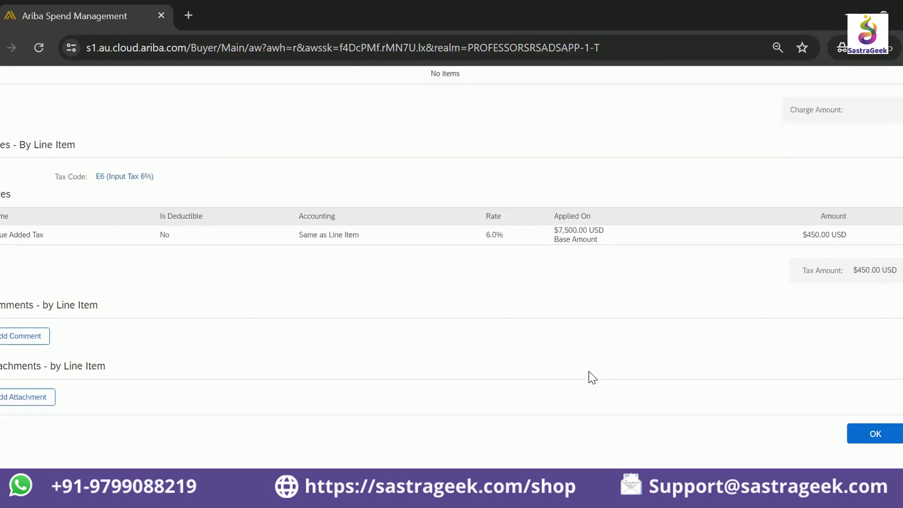
left_click(839, 434)
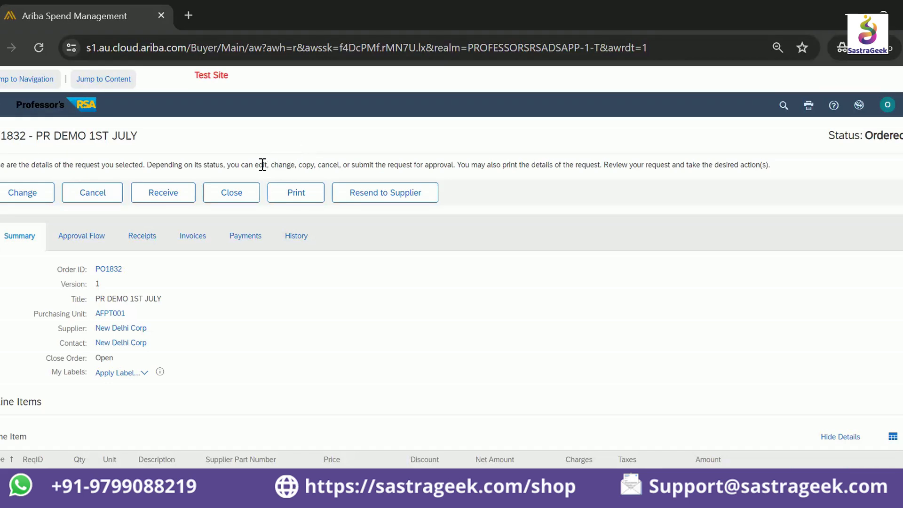
Step: Start receiving against the New Delhi Corp purchase order
left_click(167, 197)
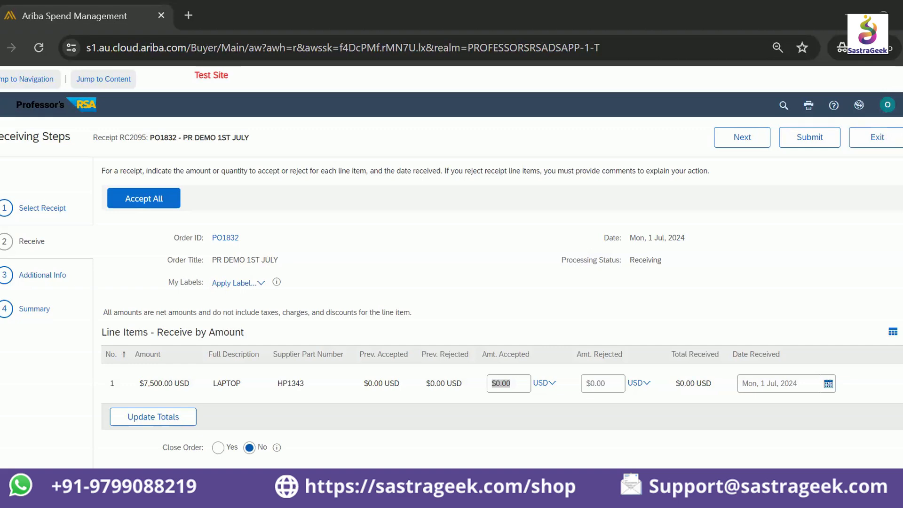
Step: Switch to the Excel notes and review the receipt entries for Received, Receiving and Receipt in Composing Status
key("alt+Tab")
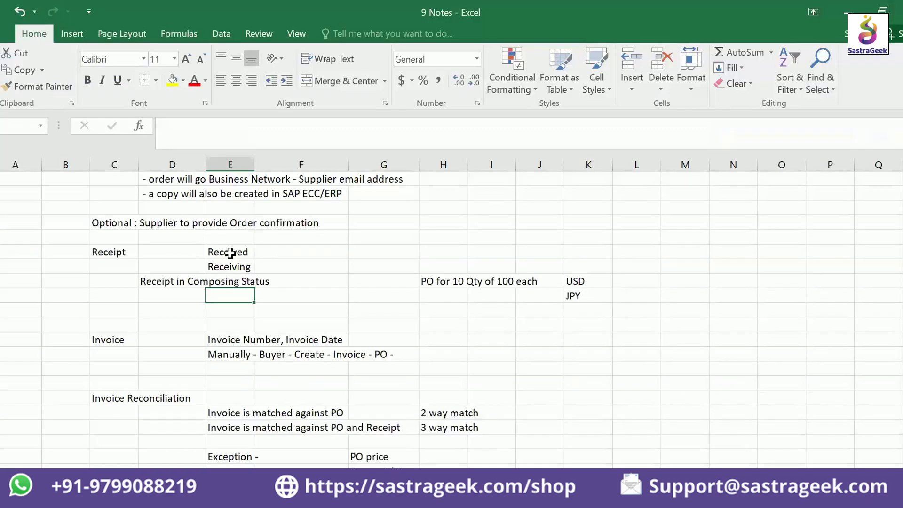
left_click(230, 253)
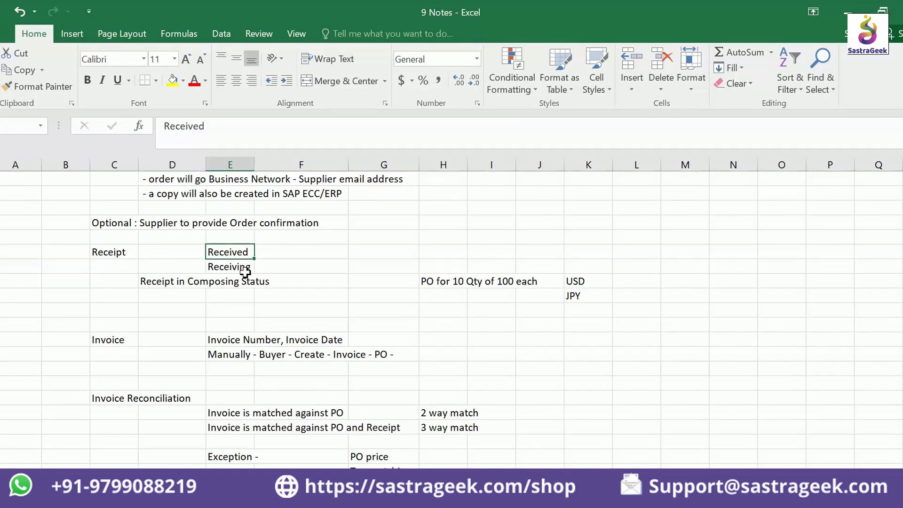
left_click(244, 271)
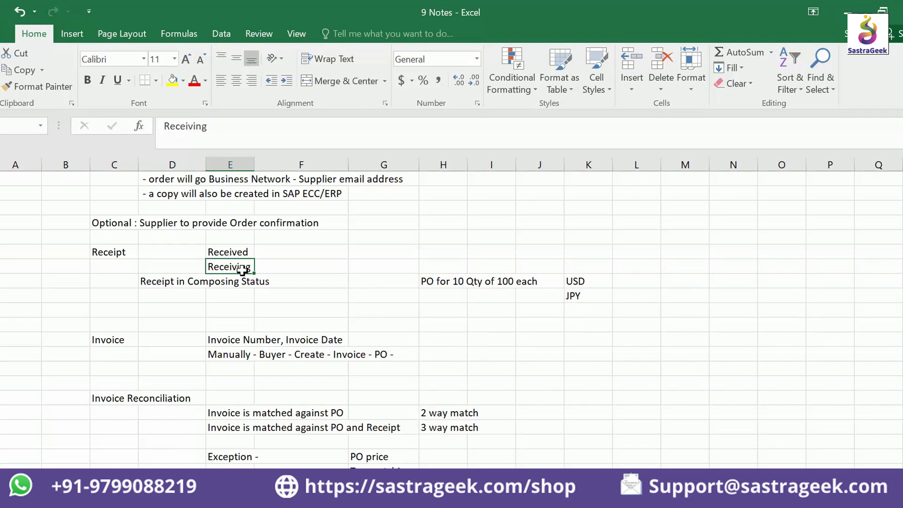
left_click(158, 283)
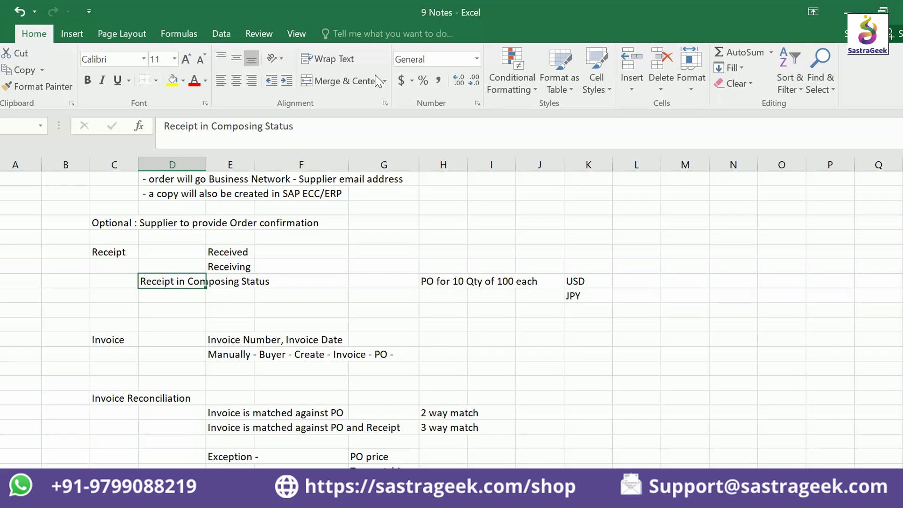
Step: Switch back to SAP Ariba and reopen the New Delhi Corp purchase order from the recent items on the home dashboard
key("alt+Tab")
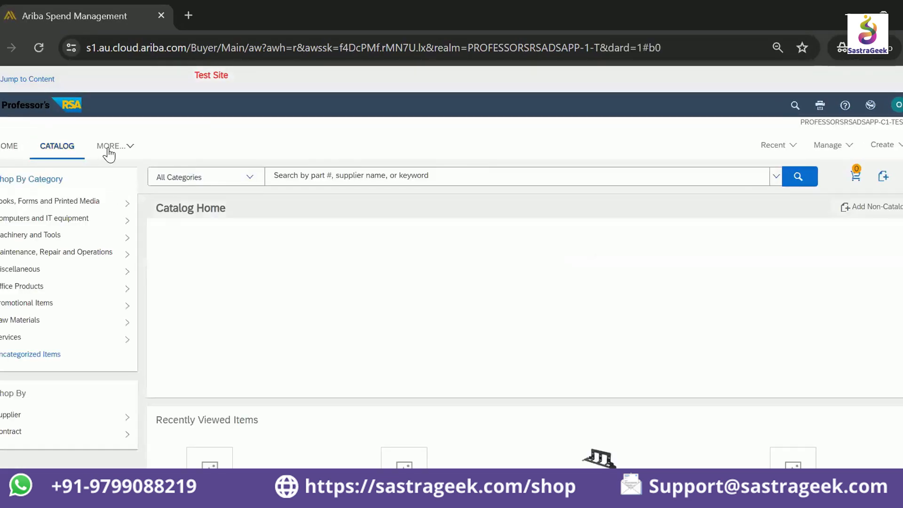
left_click(9, 146)
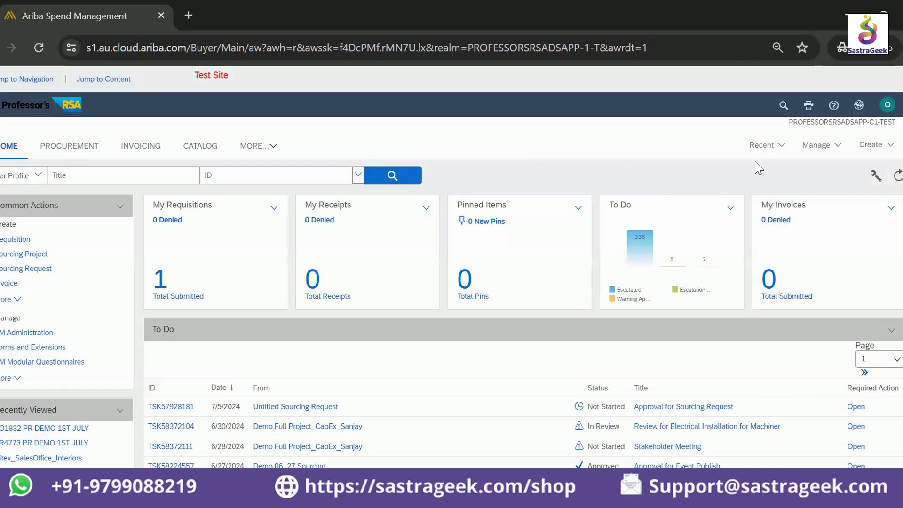
left_click(765, 147)
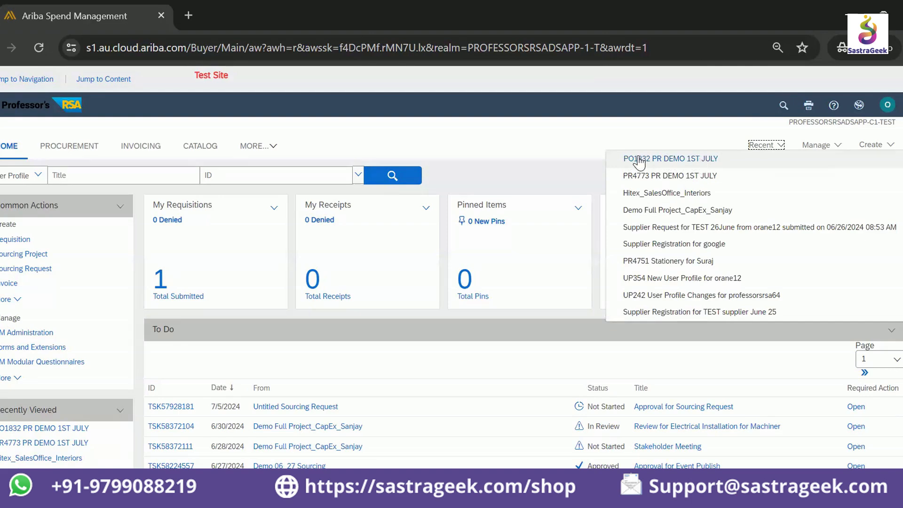
left_click(670, 160)
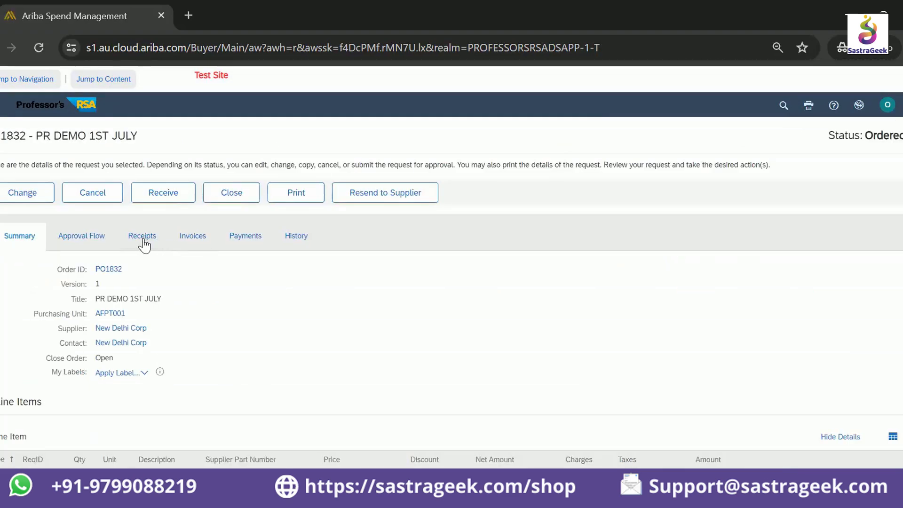
Step: Open the composing receipt from the purchase order's receipts and start editing it
left_click(144, 241)
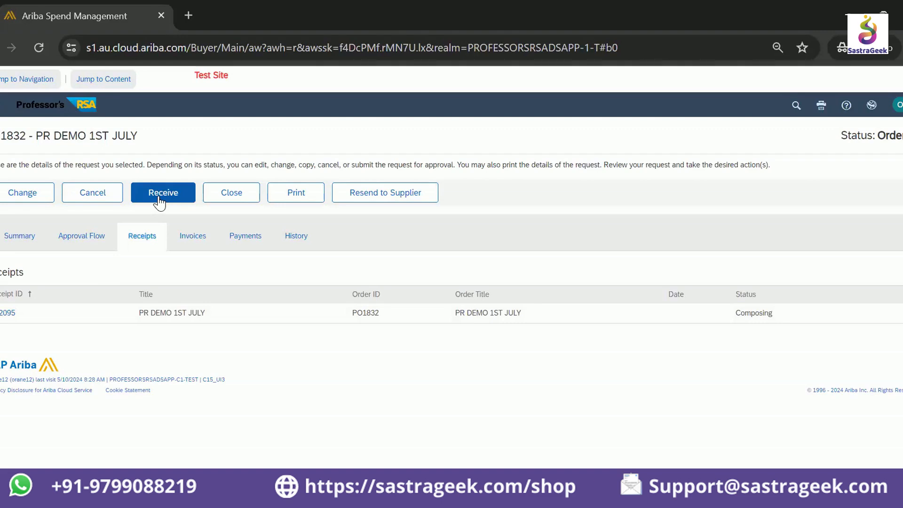
left_click(7, 313)
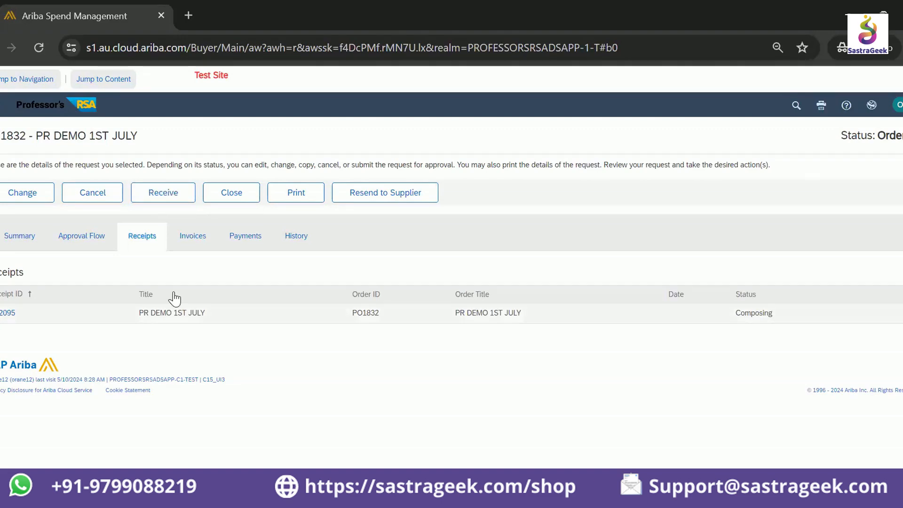
double_click(9, 139)
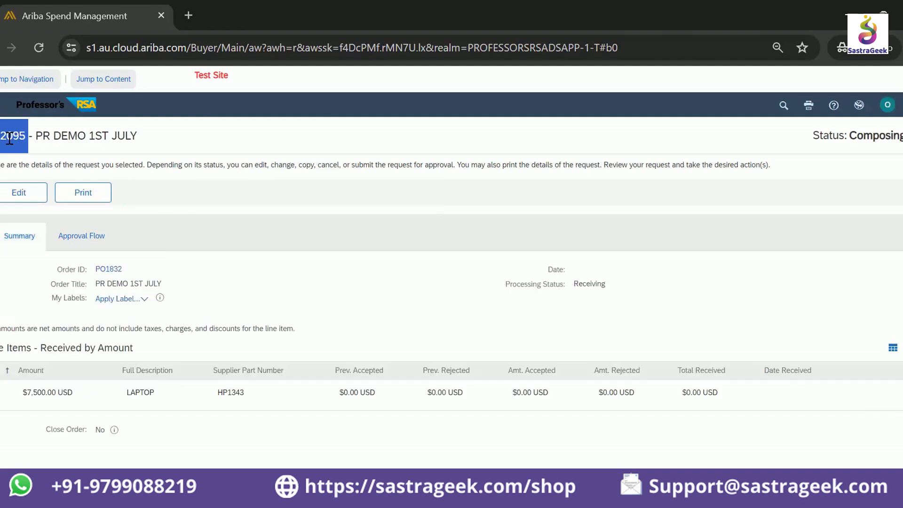
left_click(17, 194)
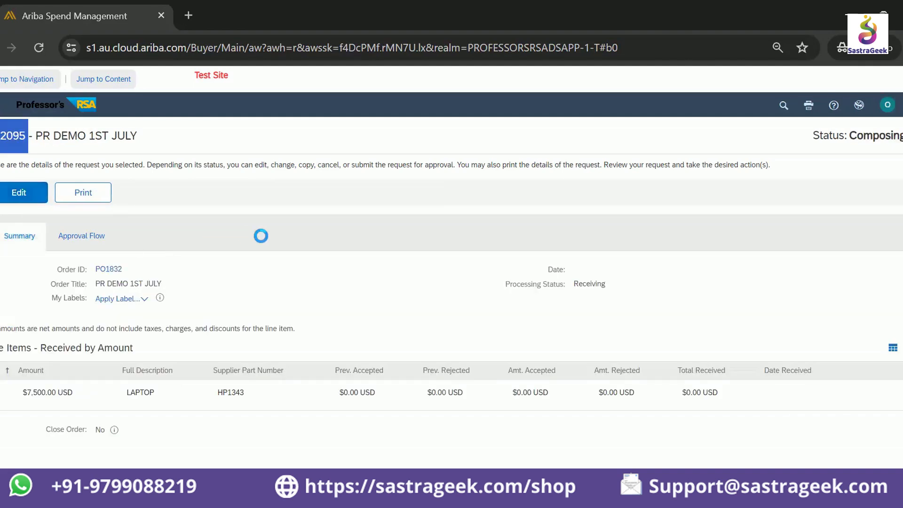
Step: Accept the full $7,500.00 USD amount for the LAPTOP line on the receipt, leaving the order open
scroll(261, 236, "down", 2)
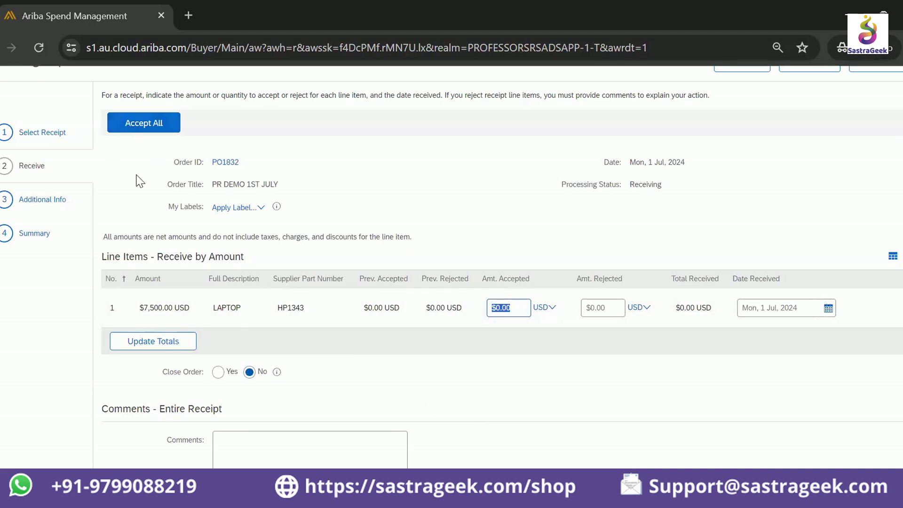
left_click(150, 123)
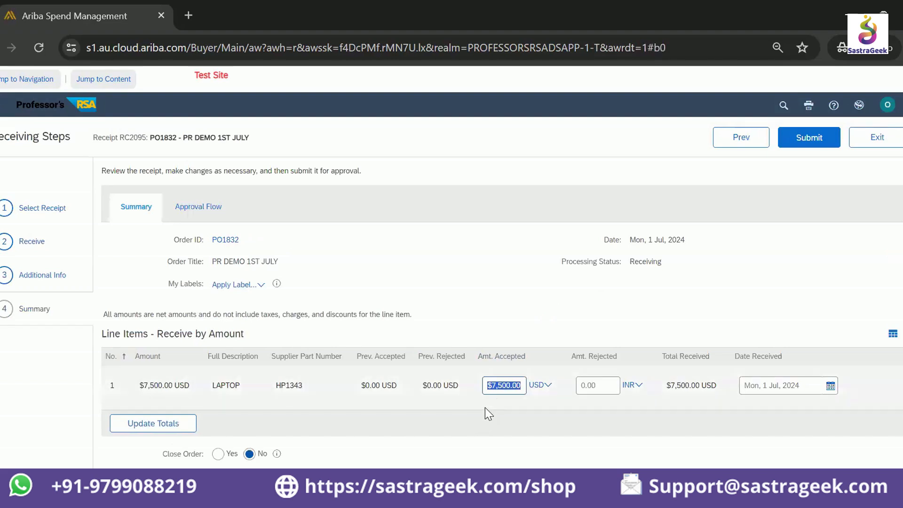
left_click(549, 465)
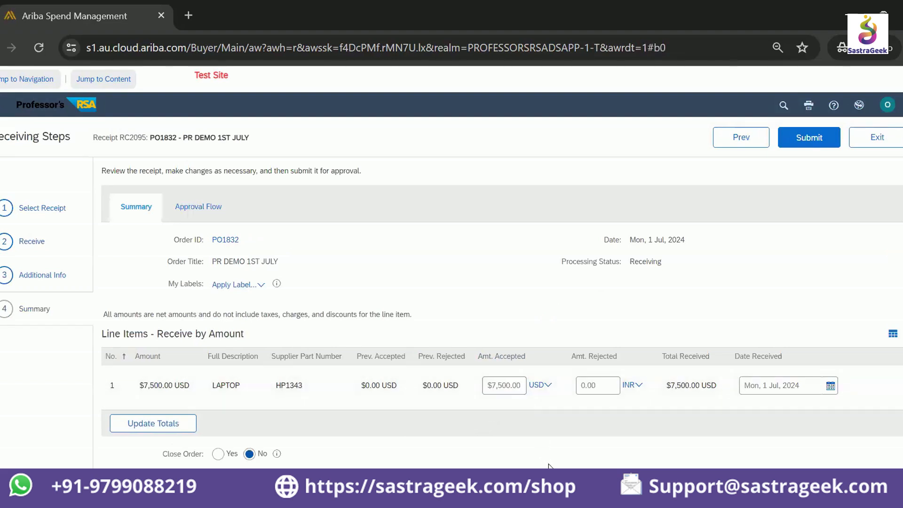
Step: Set the LAPTOP line's accepted amount to $5,000.00 USD on the receipt summary and update the totals
left_click(497, 385)
type("5000")
left_click(181, 429)
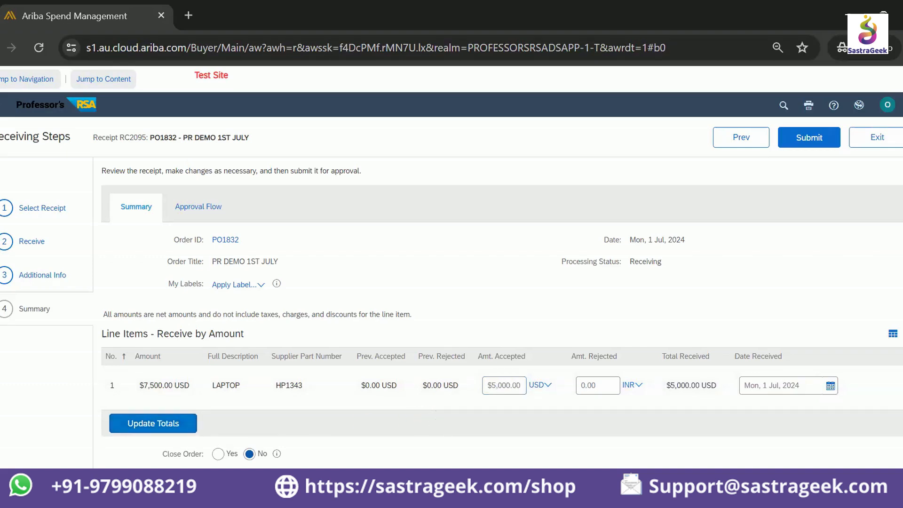
Step: Show the Total Accepted and Total Rejected columns in the receipt's line items and check the full column list
left_click(894, 335)
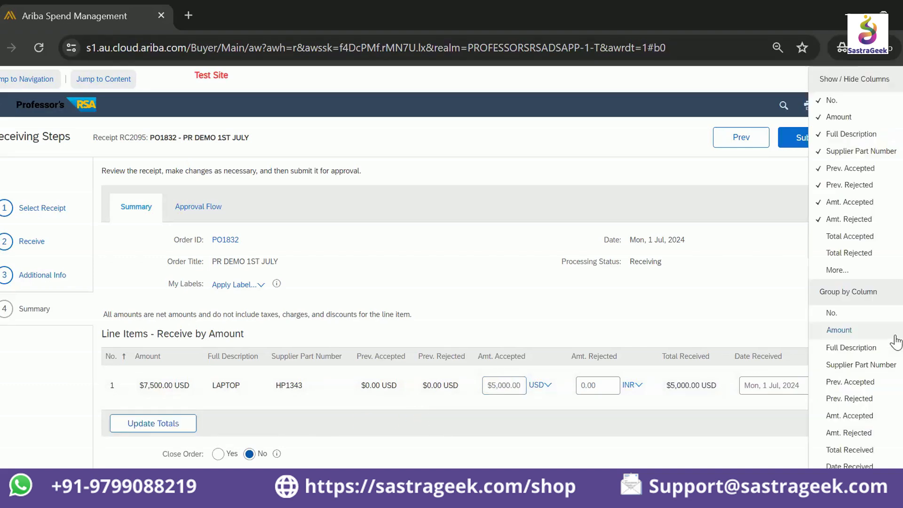
left_click(849, 236)
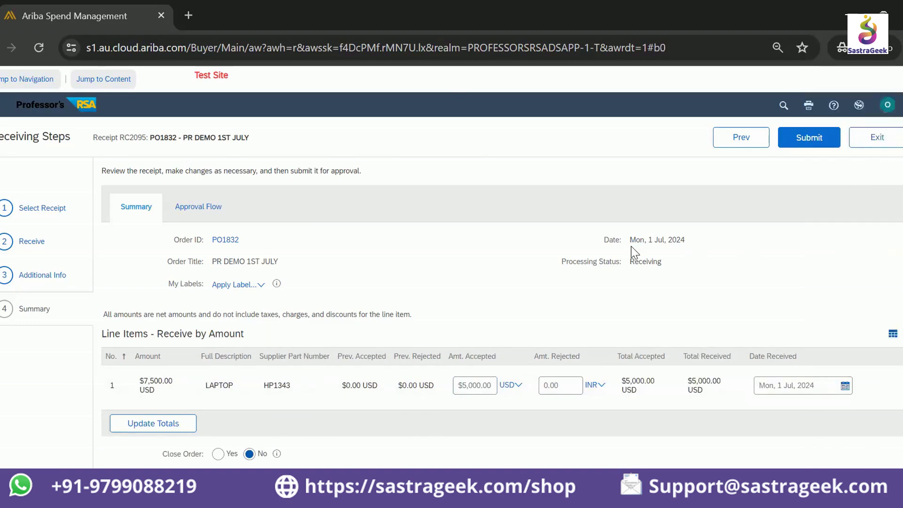
left_click(893, 335)
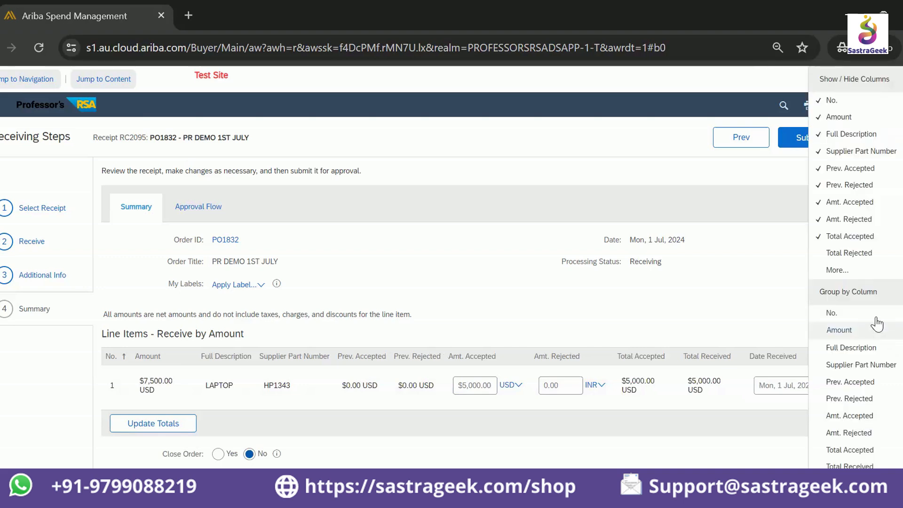
left_click(851, 254)
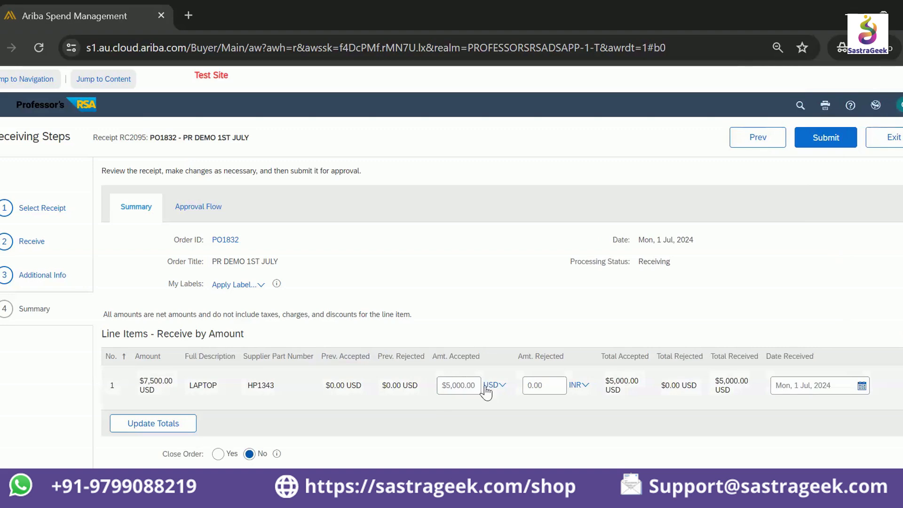
left_click(894, 335)
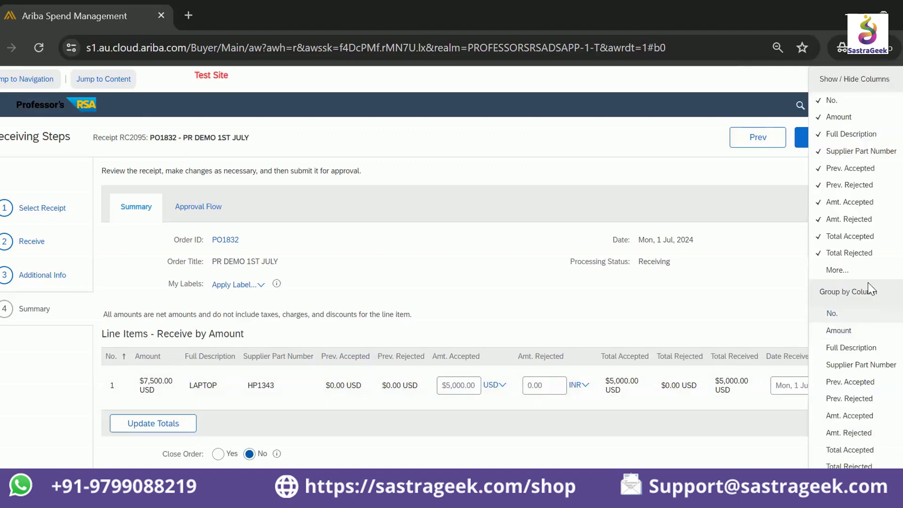
left_click(852, 273)
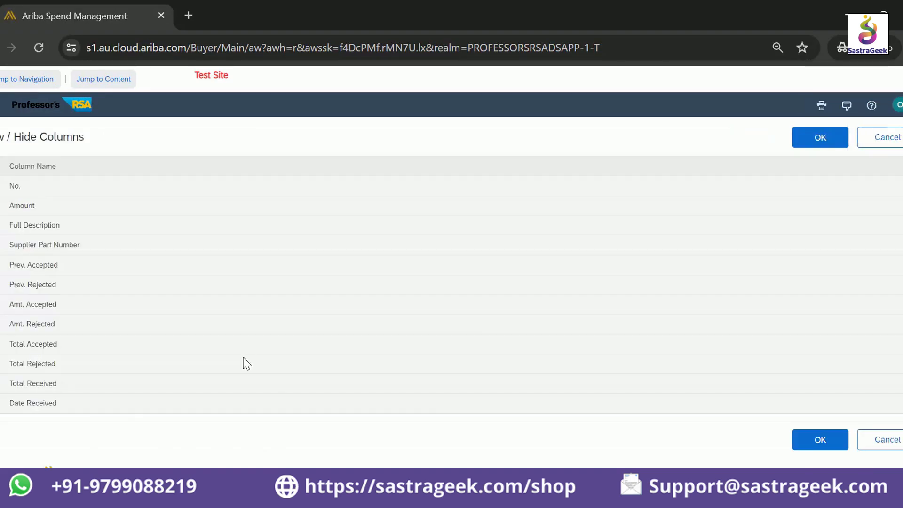
left_click(839, 448)
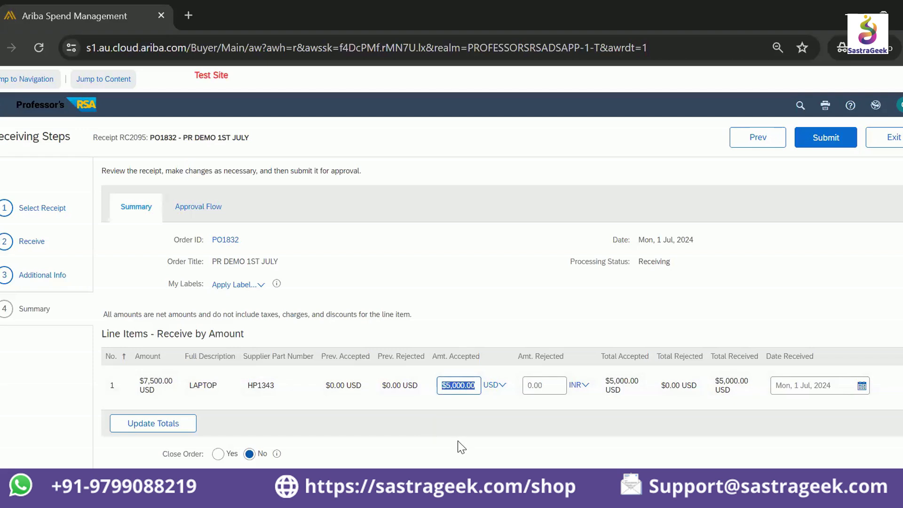
Step: Set the LAPTOP line's accepted amount to $4,500.00 USD and update the receipt totals
type("45")
left_click(189, 425)
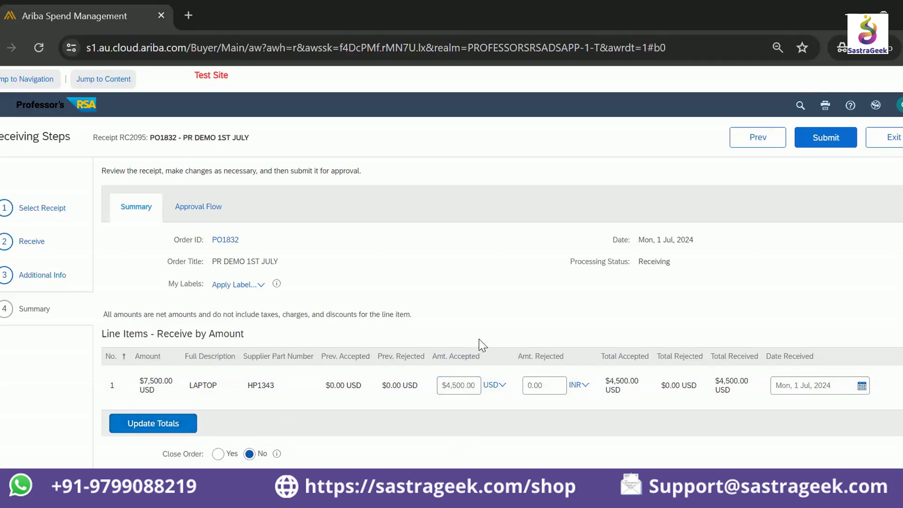
scroll(479, 339, "down", 2)
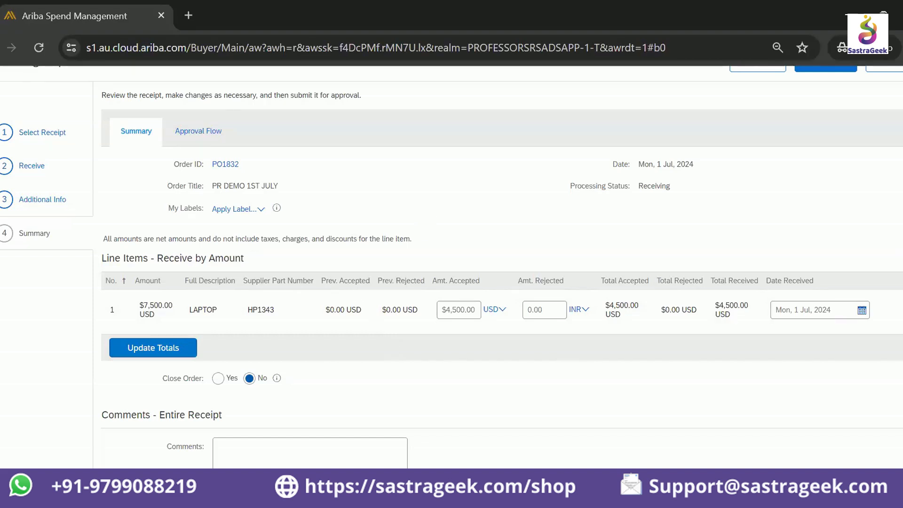
Step: Review the full list of columns available for the receipt's line items and return to the receipt summary
left_click(902, 258)
scroll(862, 239, "up", 2)
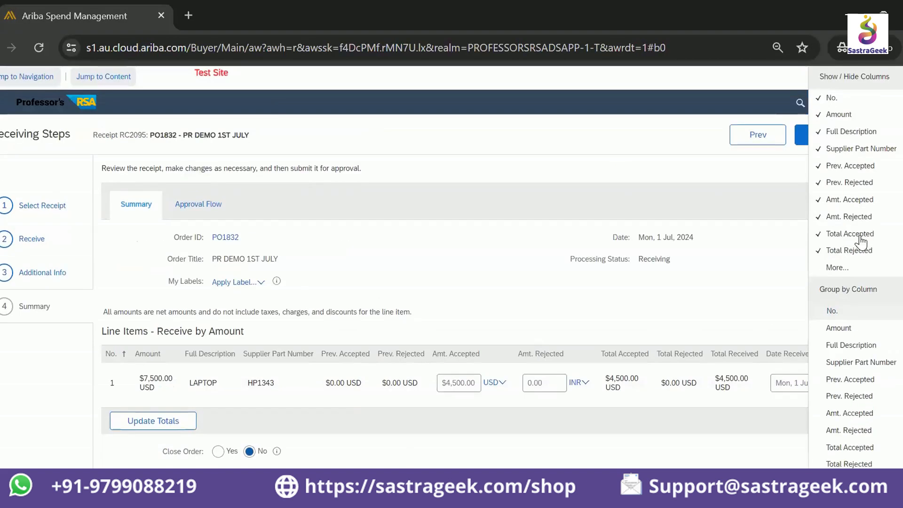
left_click(842, 268)
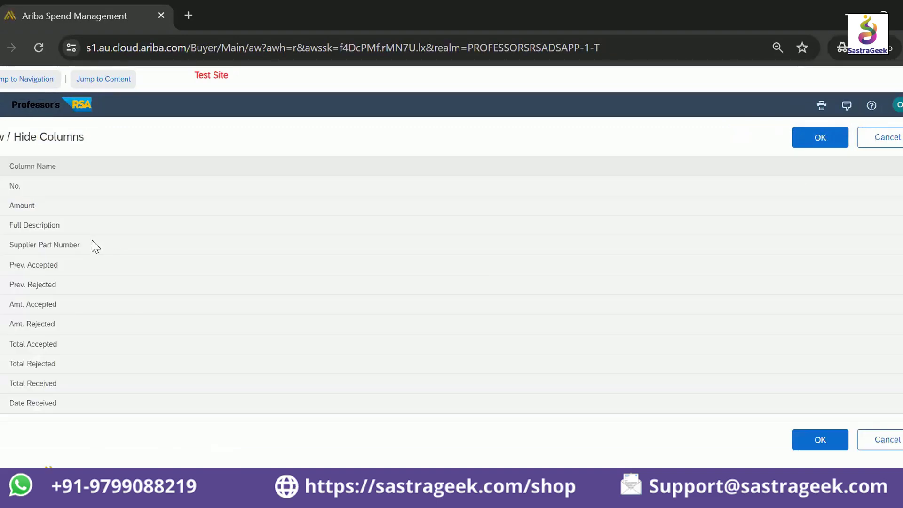
left_click(808, 142)
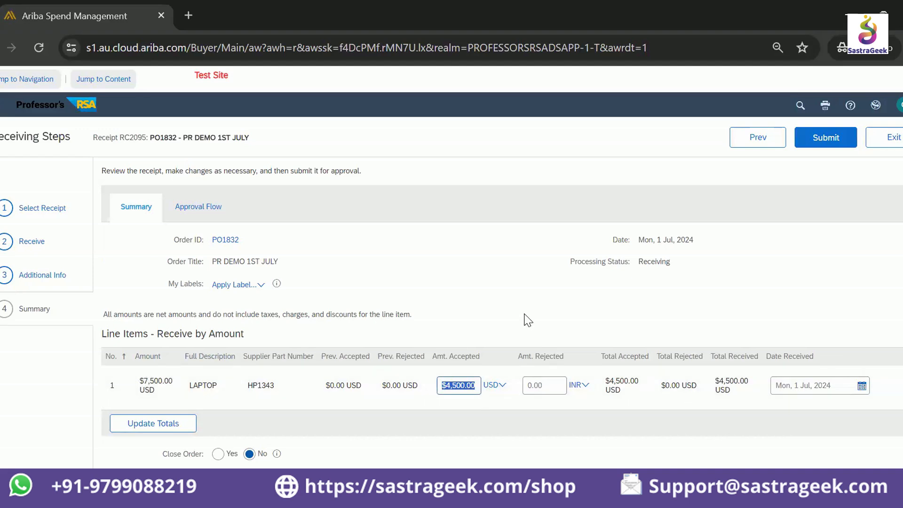
Step: Switch Close Order to Yes and back to No, and submit the partial receipt
scroll(526, 318, "down", 2)
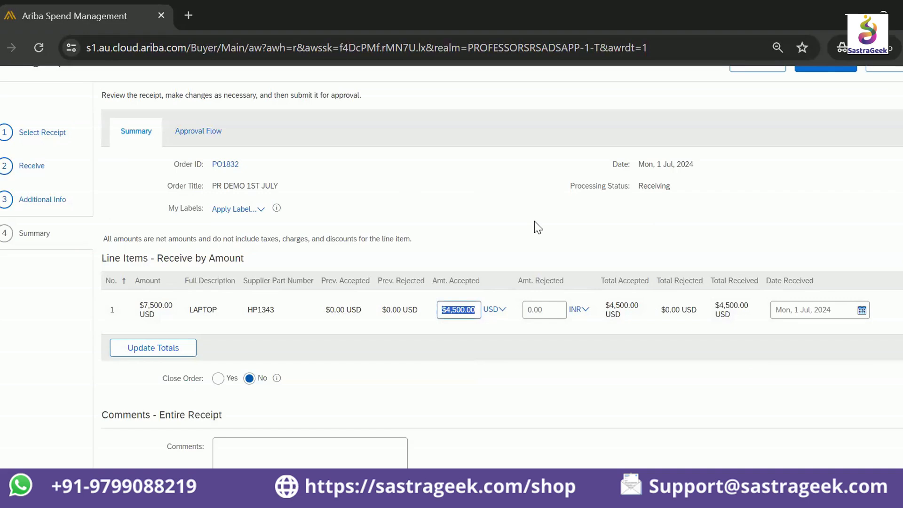
left_click(218, 380)
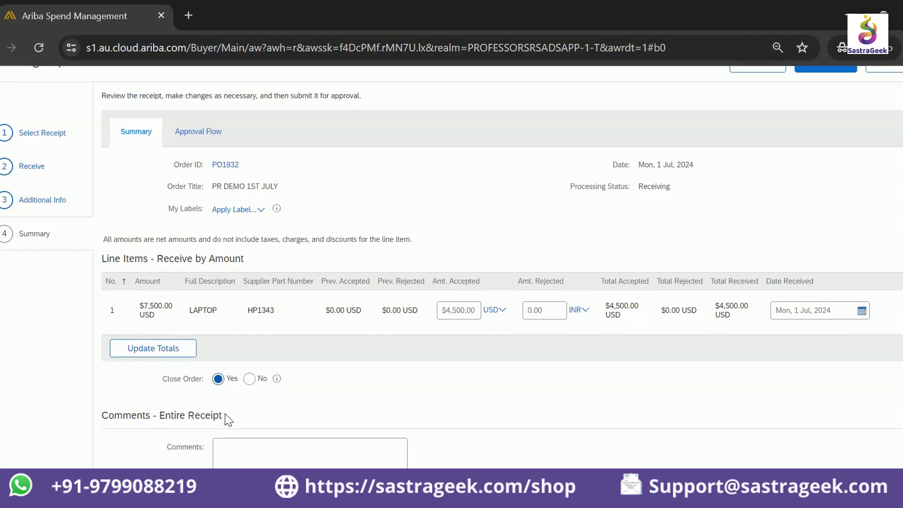
left_click(254, 385)
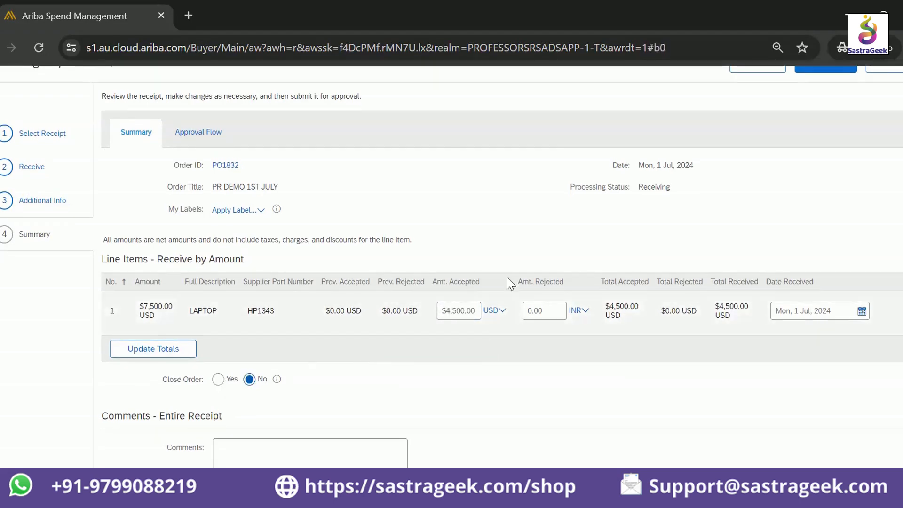
scroll(501, 289, "up", 2)
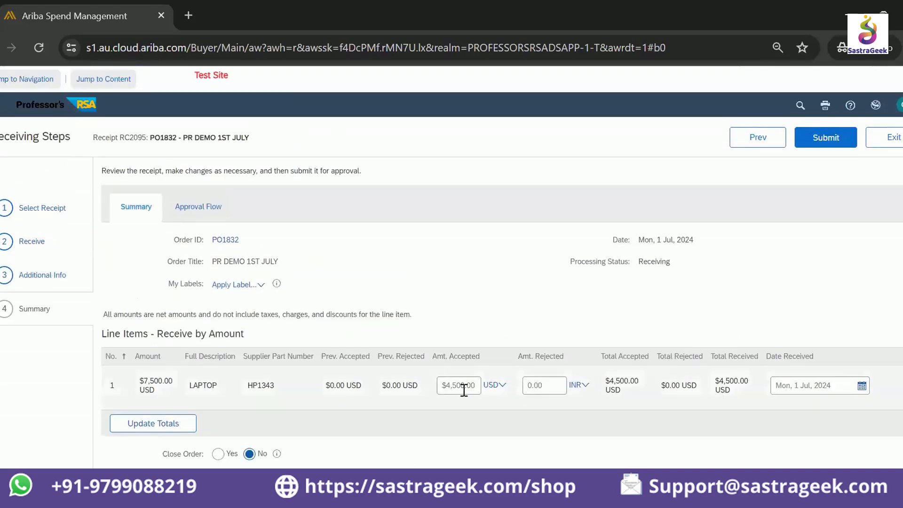
left_click(830, 148)
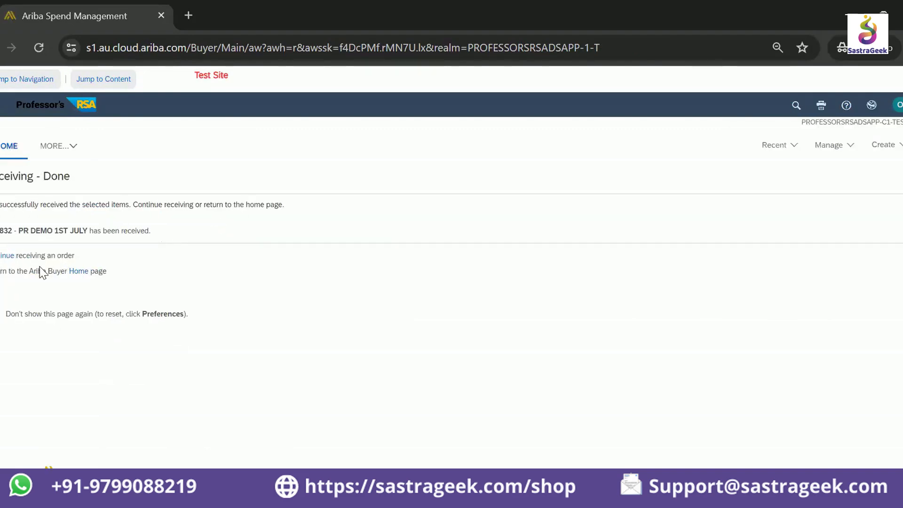
Step: Open the submitted receipt from the home page and review its history, processing status and approval status
left_click(77, 273)
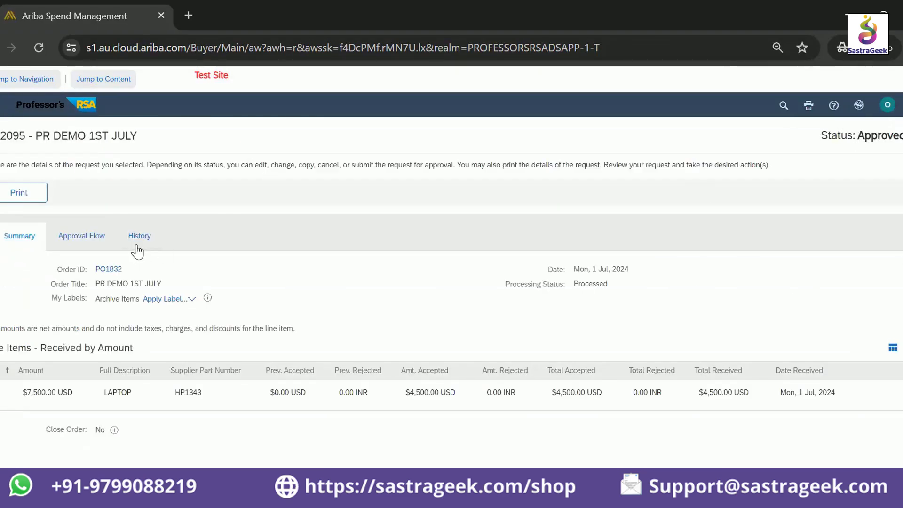
left_click(142, 239)
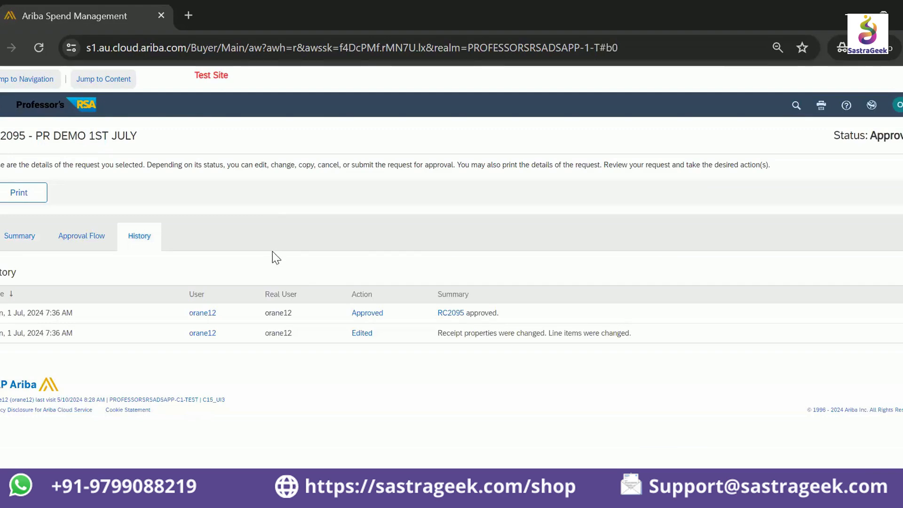
left_click(15, 237)
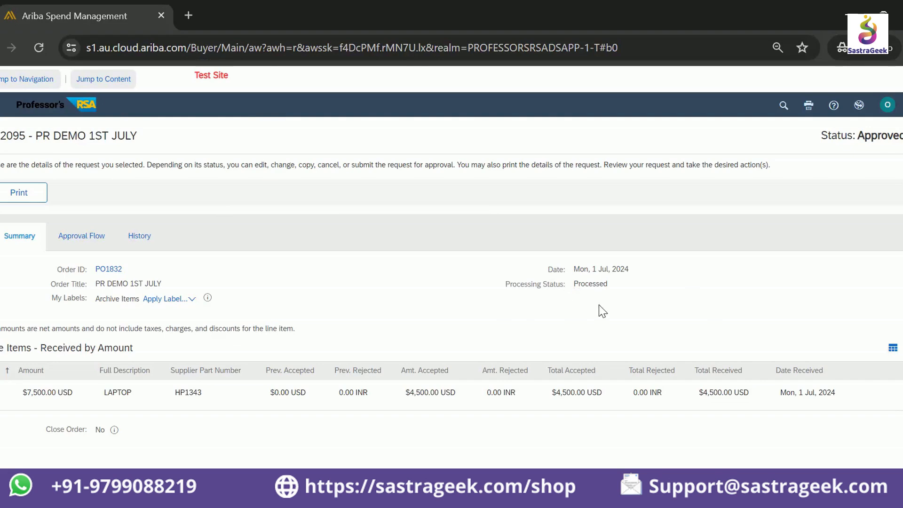
double_click(590, 283)
left_click(590, 313)
double_click(595, 284)
double_click(871, 135)
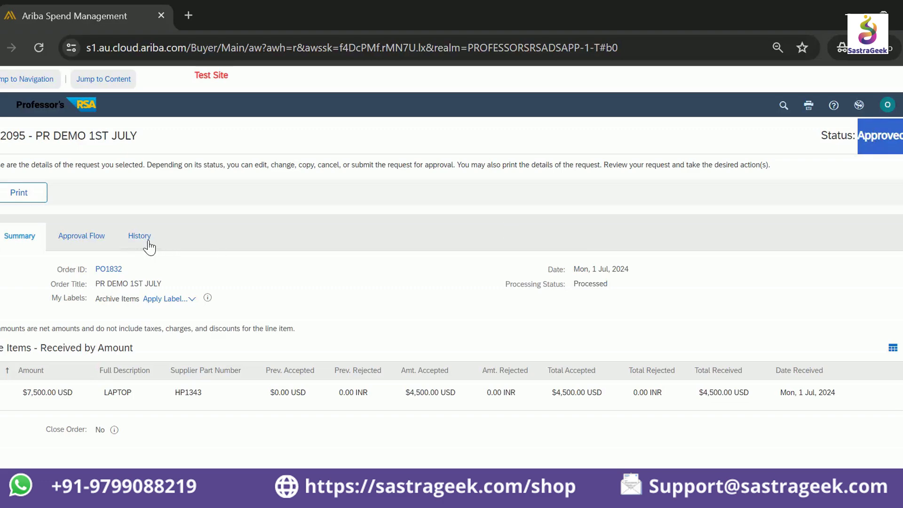
Step: Open the composing receipt from the purchase order's receipts and start editing it for the remaining amount
left_click(106, 272)
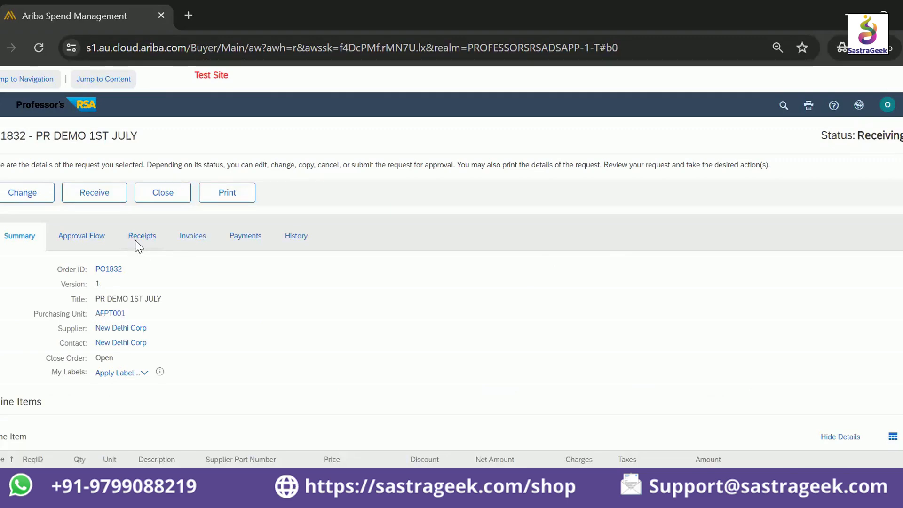
left_click(139, 241)
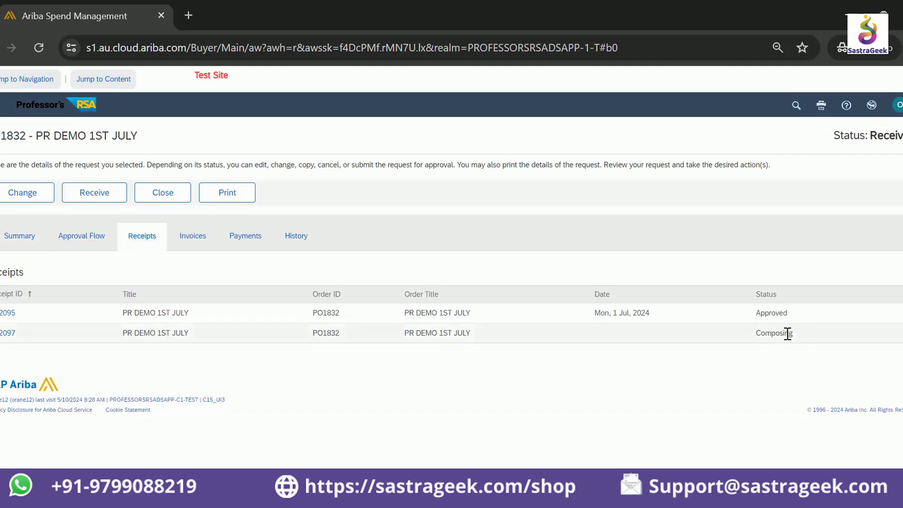
left_click(7, 334)
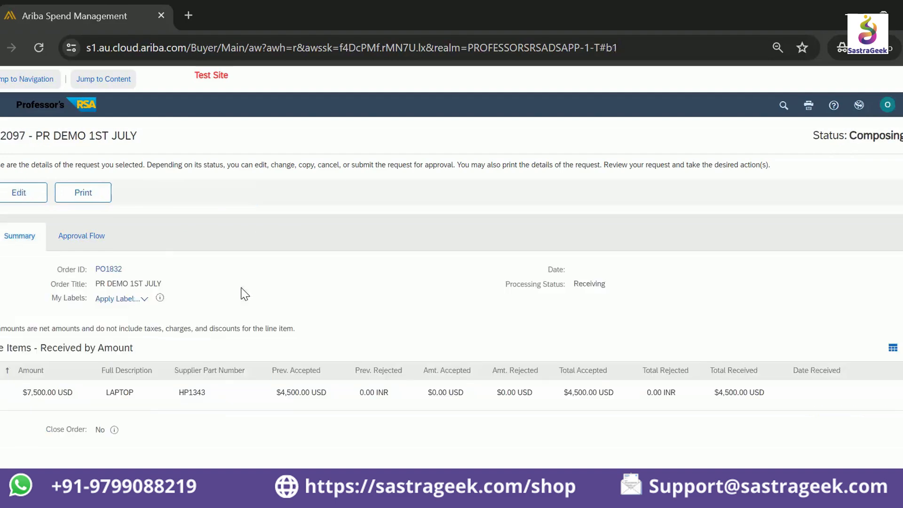
left_click(22, 203)
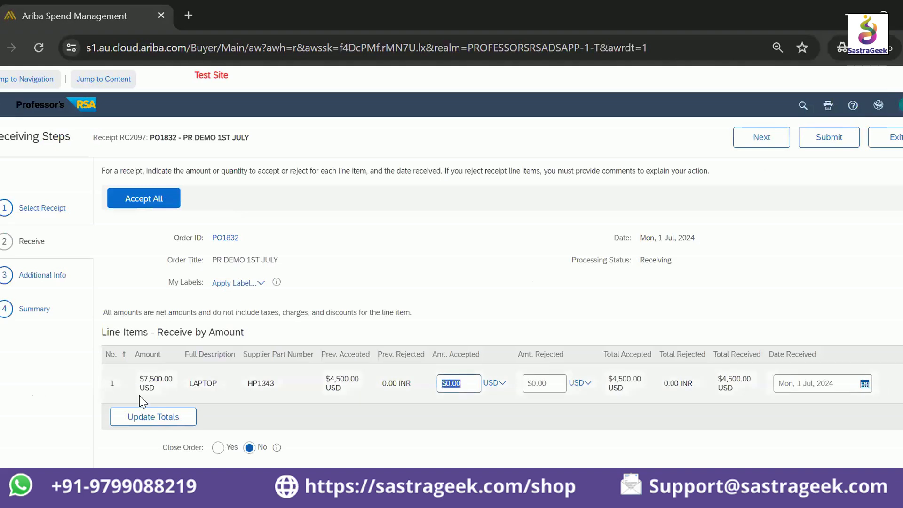
Step: Accept $3,000.00 USD for the LAPTOP line, update the totals and submit the second receipt
left_click_drag(360, 390, 328, 380)
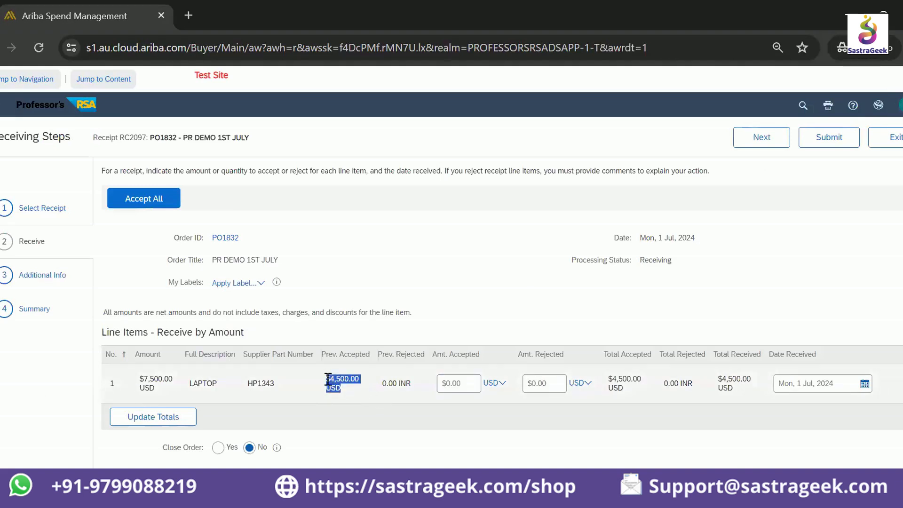
left_click(470, 383)
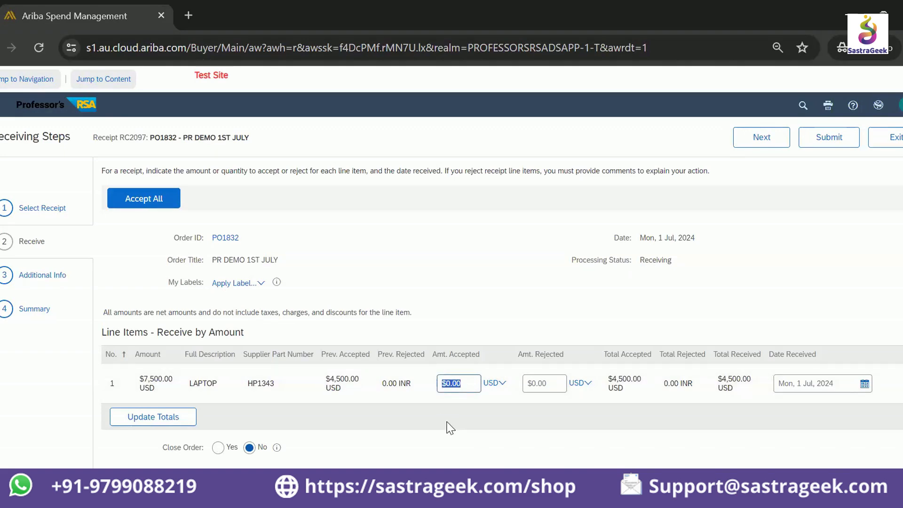
type("3000")
left_click(170, 426)
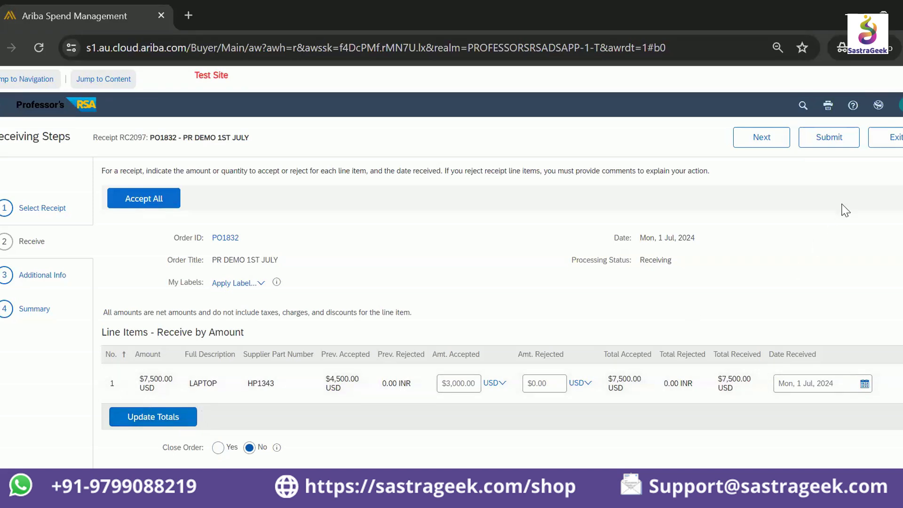
left_click(835, 149)
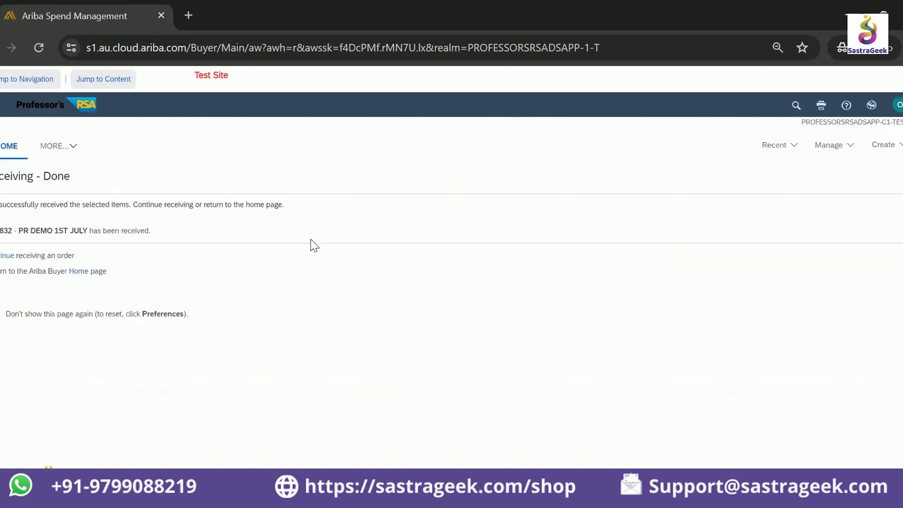
Step: Reopen the purchase order to review the statuses of its receipts, and return to the home dashboard
left_click(5, 257)
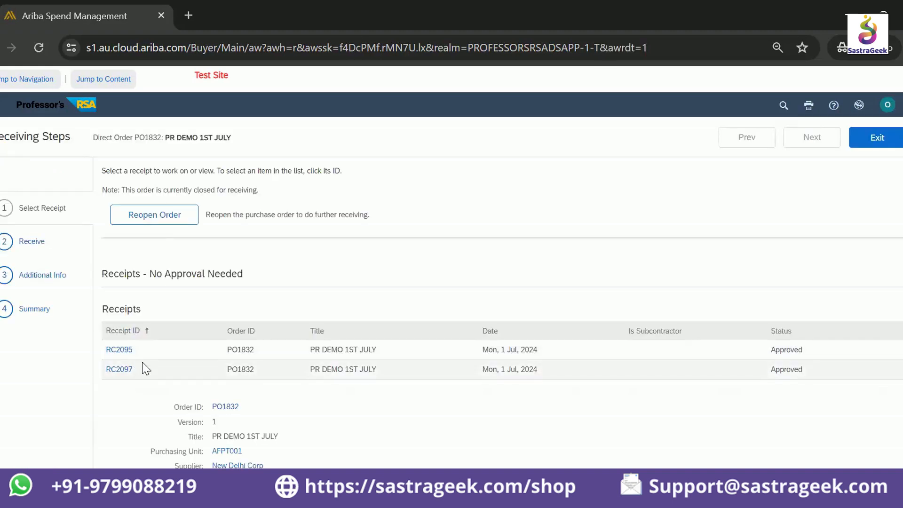
left_click(226, 408)
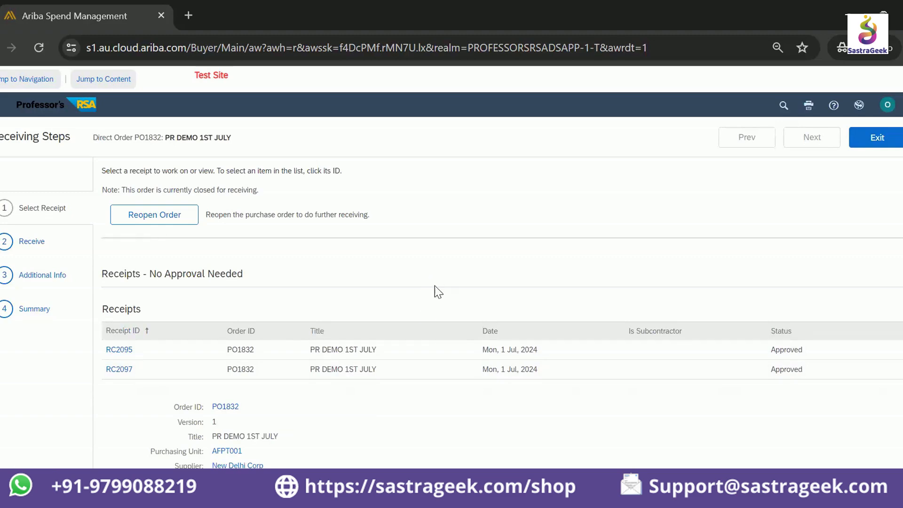
left_click(134, 237)
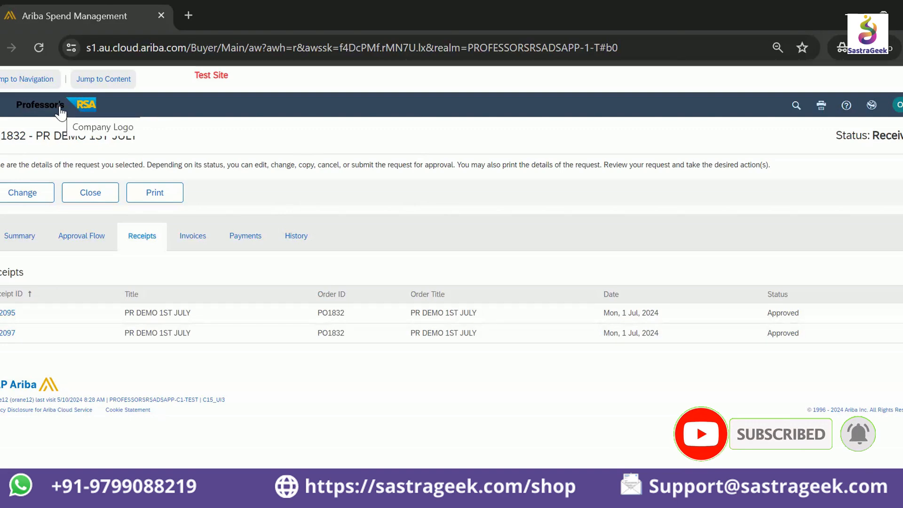
double_click(12, 135)
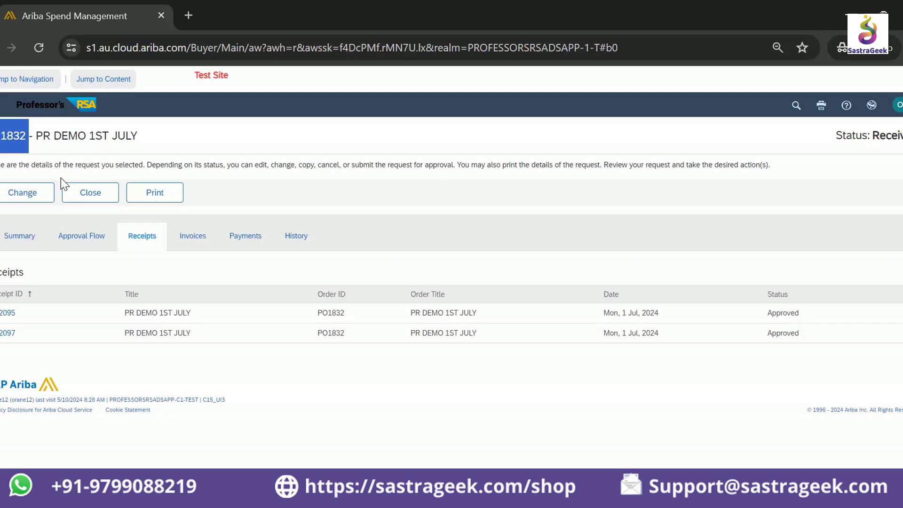
left_click(66, 110)
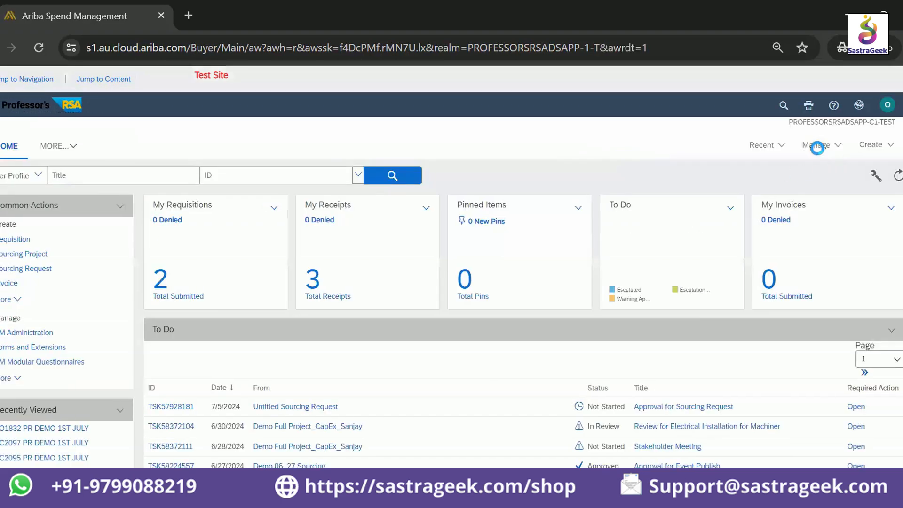
Step: Open the receiving page and list all orders that need receiving, without filtering by order ID
left_click(819, 148)
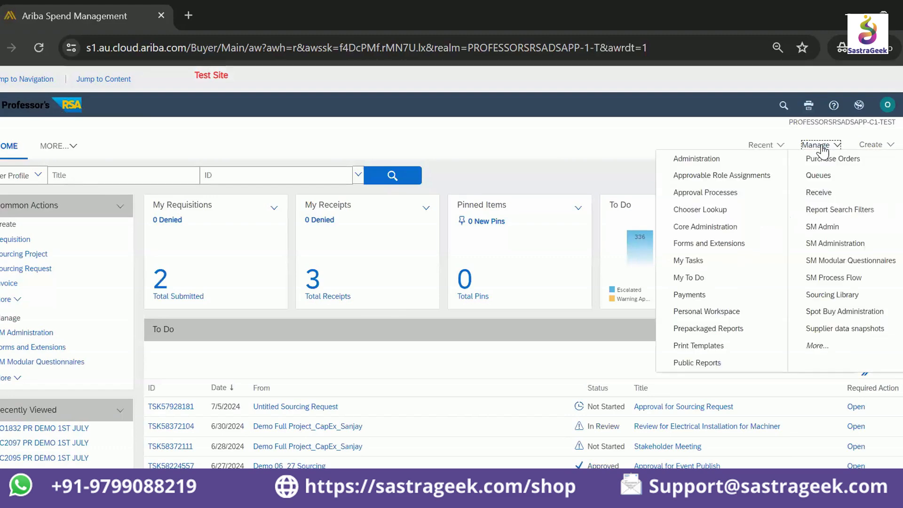
left_click(841, 193)
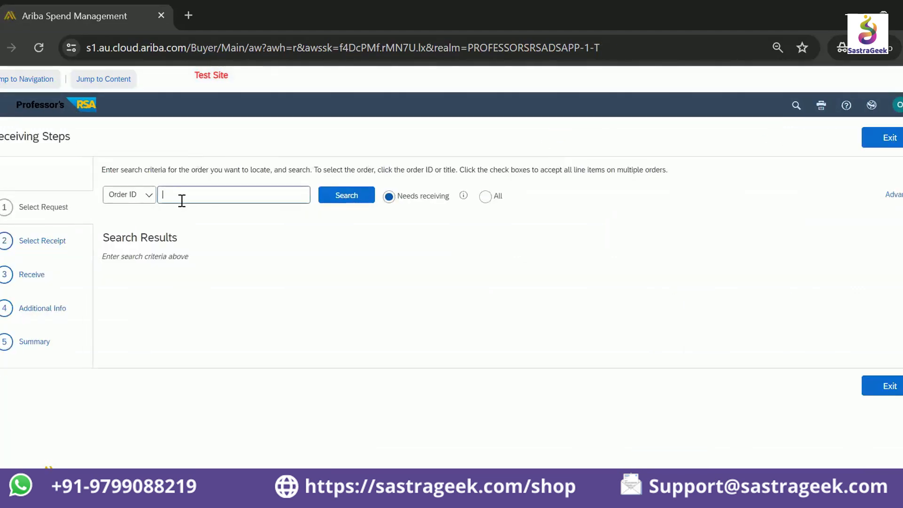
type("PO1832")
left_click_drag(220, 194, 140, 193)
key("BackSpace")
left_click(343, 196)
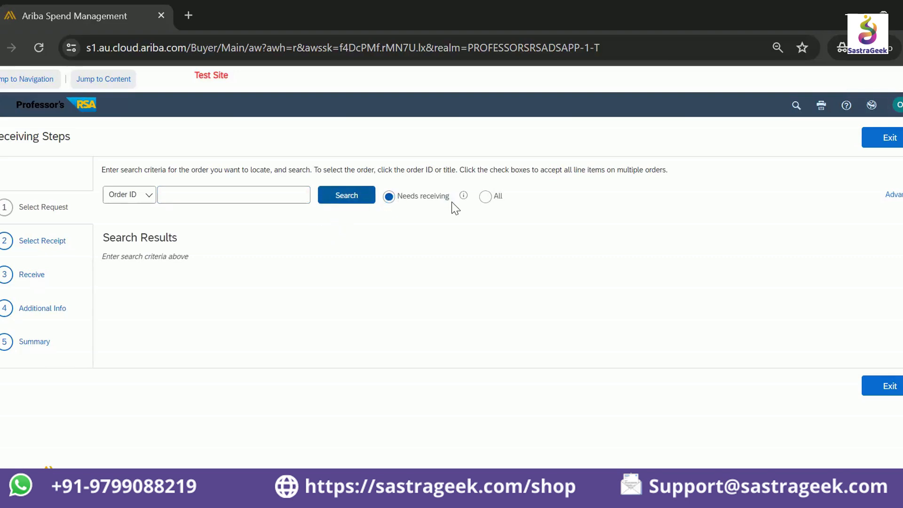
scroll(317, 372, "down", 8)
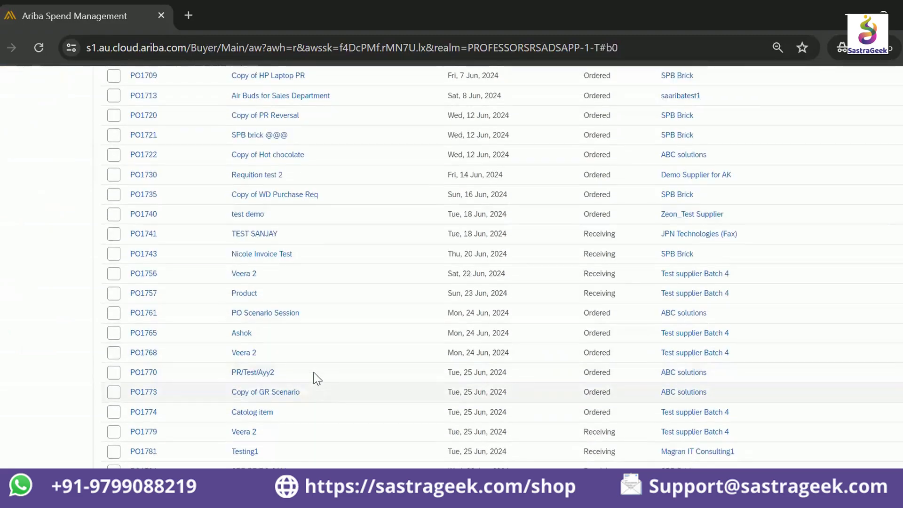
scroll(288, 316, "up", 8)
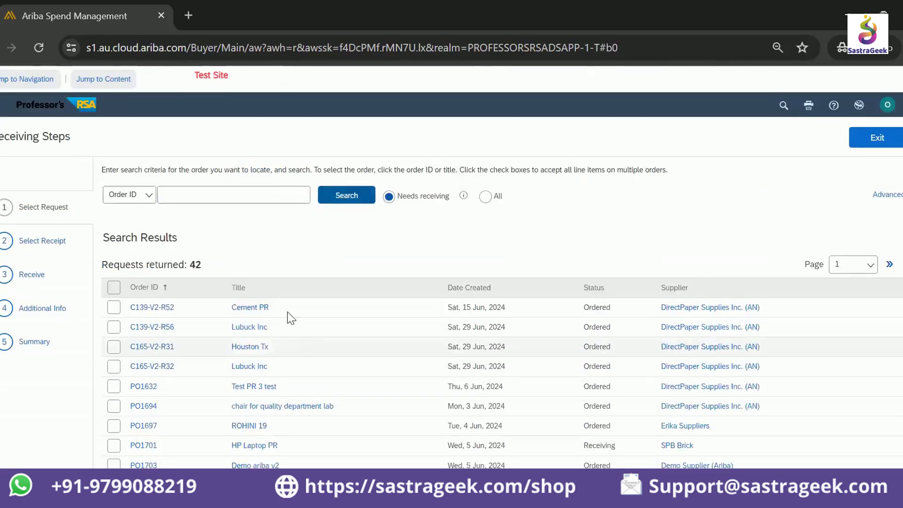
Step: Search for the laptop order by its ID among orders needing receiving, and repeat the search across all orders to open its receipts
left_click(224, 196)
type("PO1832")
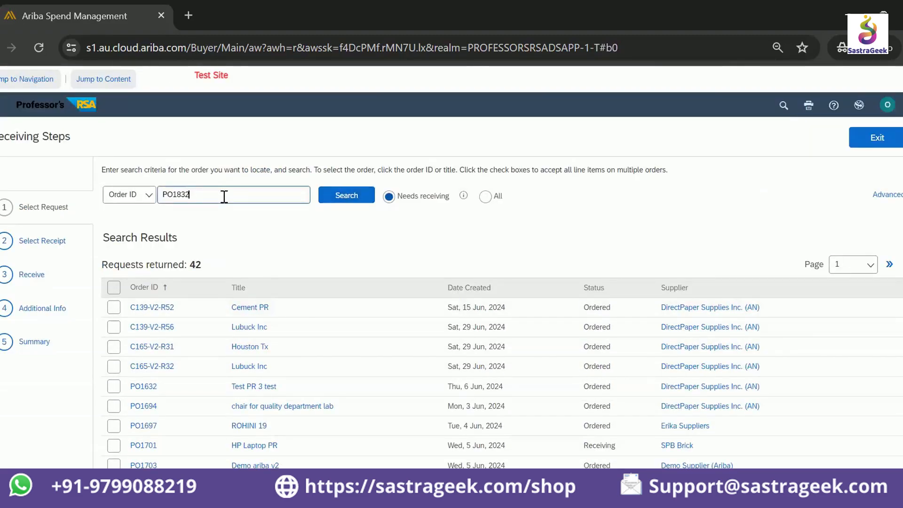
left_click(343, 197)
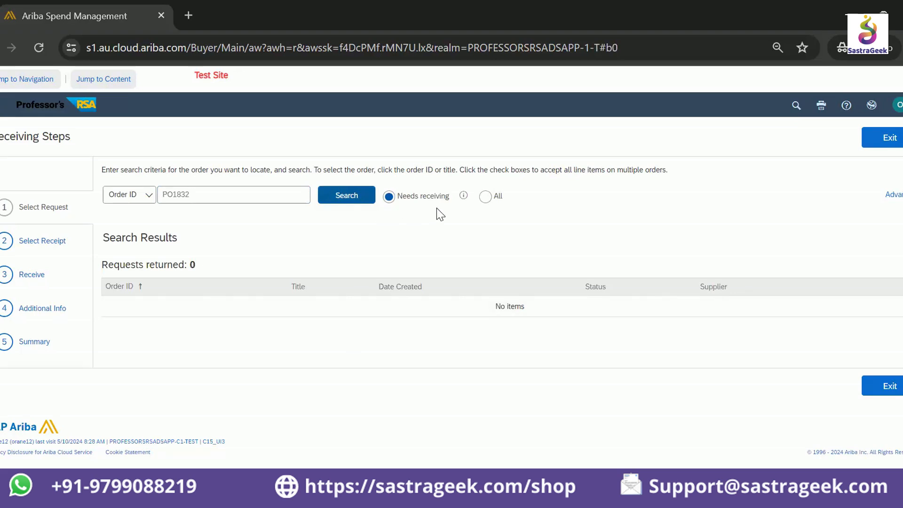
left_click(486, 197)
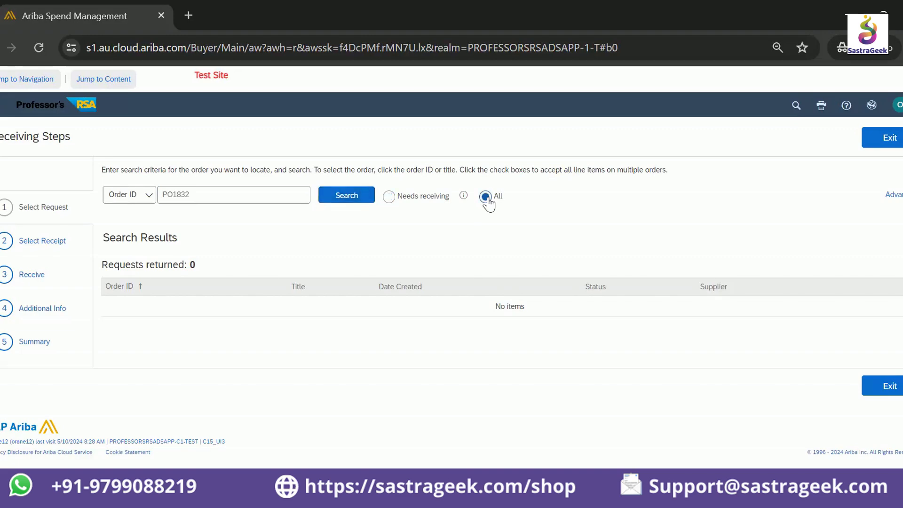
left_click(352, 199)
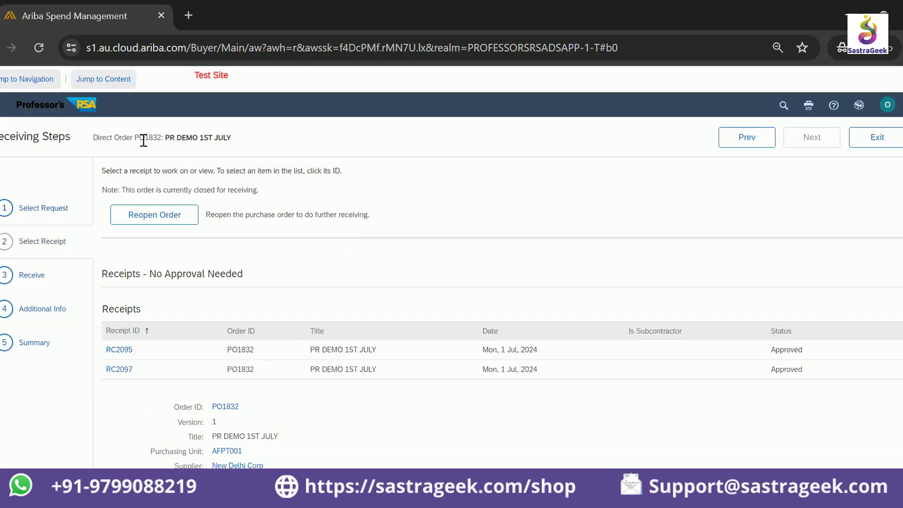
scroll(350, 327, "down", 3)
scroll(337, 329, "up", 3)
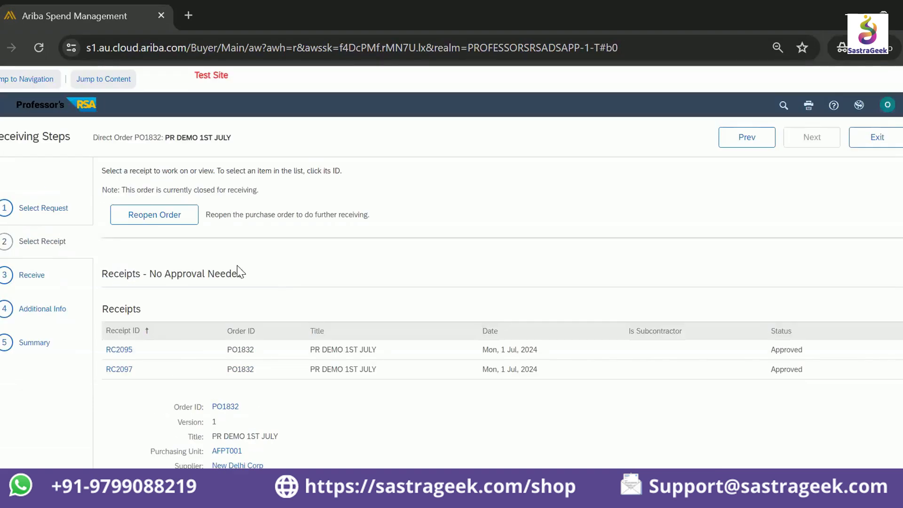
Step: Reopen the closed laptop order for further receiving and review the new receipt's line item and Close Order setting
left_click(157, 221)
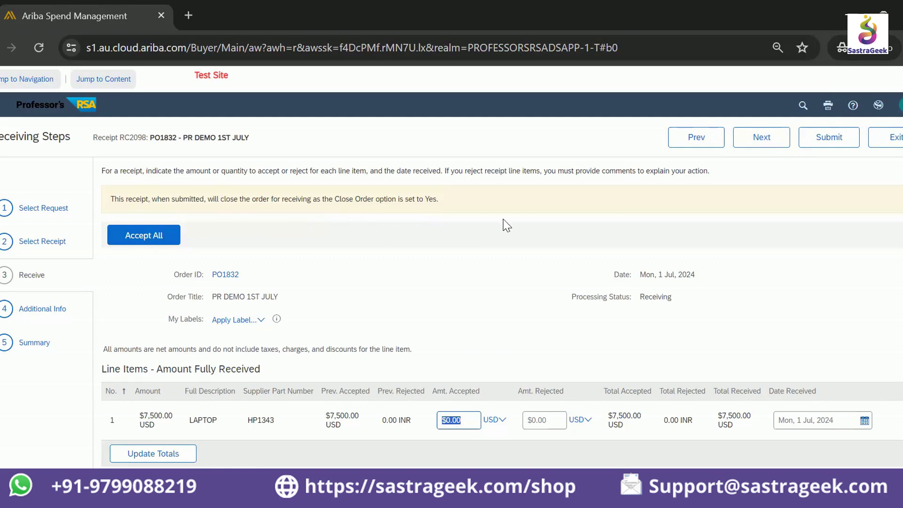
scroll(497, 221, "down", 2)
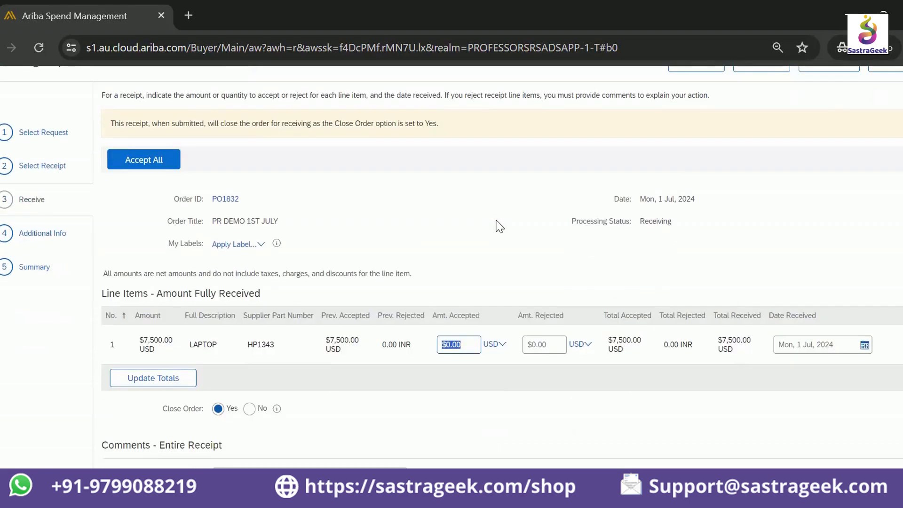
scroll(422, 256, "up", 2)
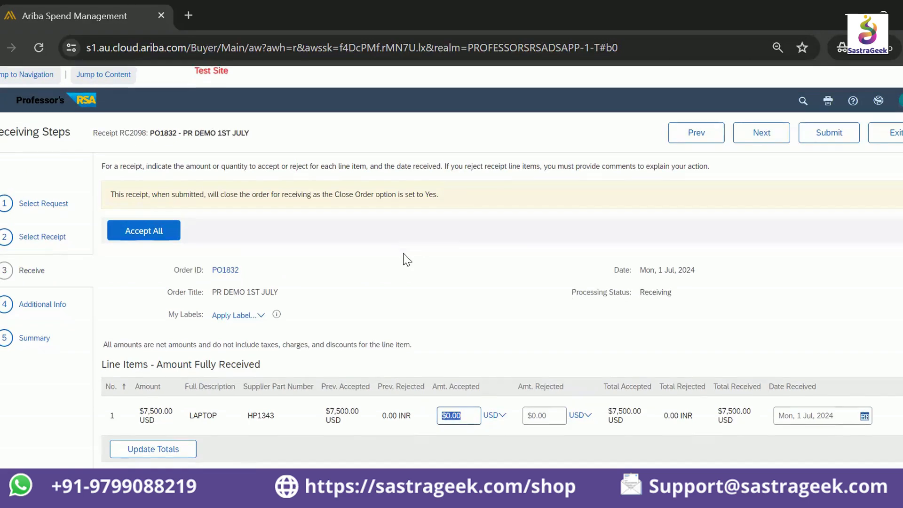
scroll(407, 259, "down", 2)
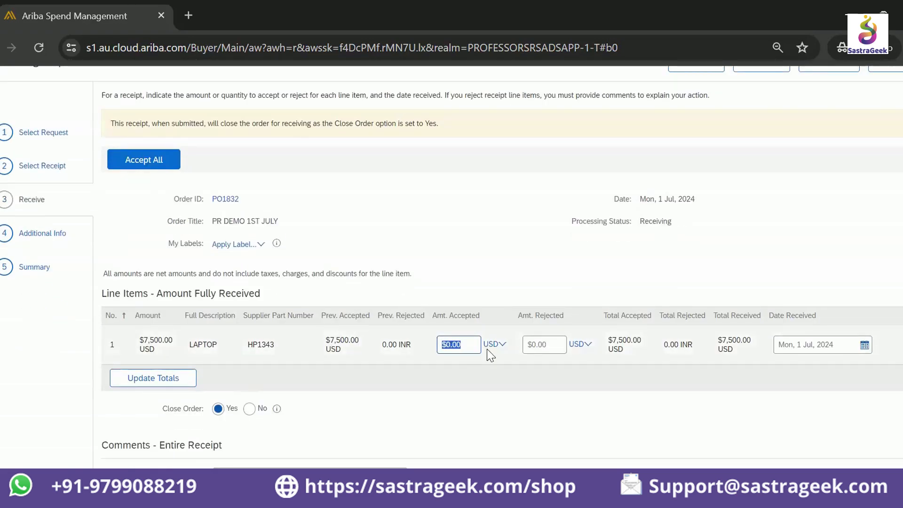
scroll(748, 343, "up", 2)
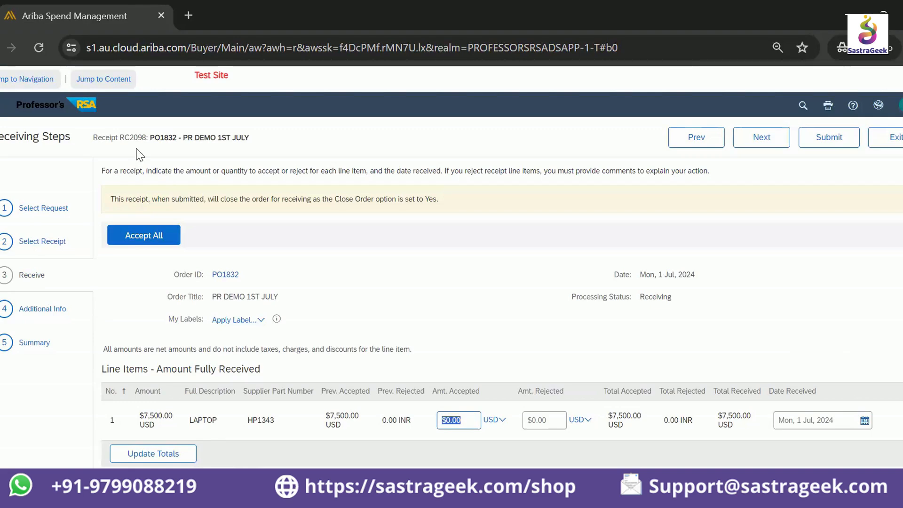
Step: Open the purchase order's receipts from the order ID and start editing the composing receipt
left_click(229, 277)
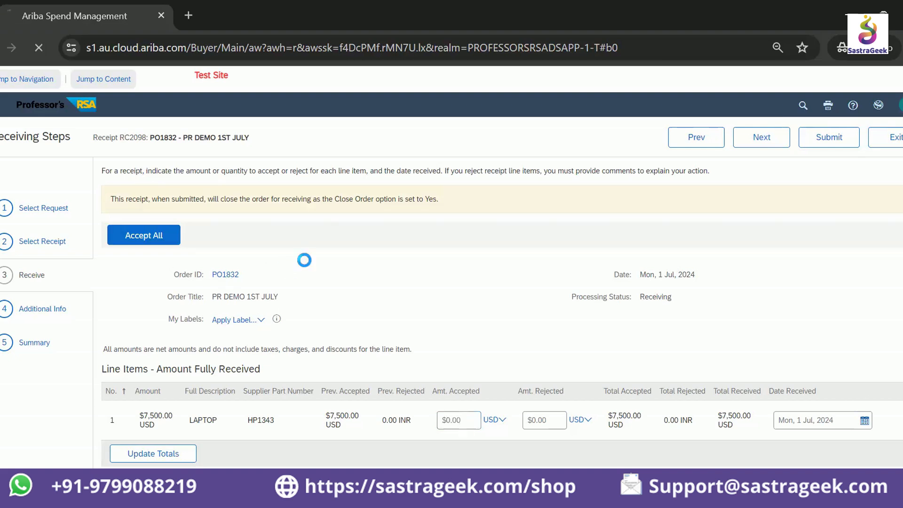
left_click(147, 238)
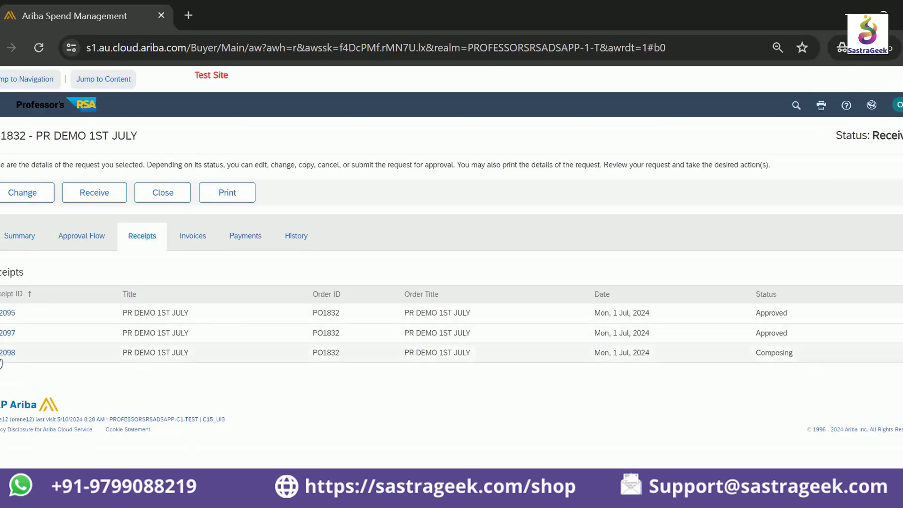
left_click(5, 354)
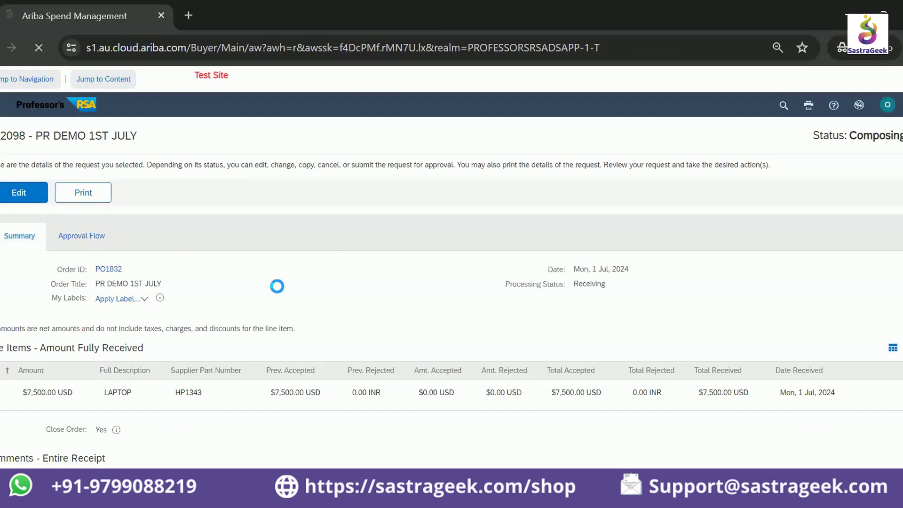
scroll(556, 260, "down", 1)
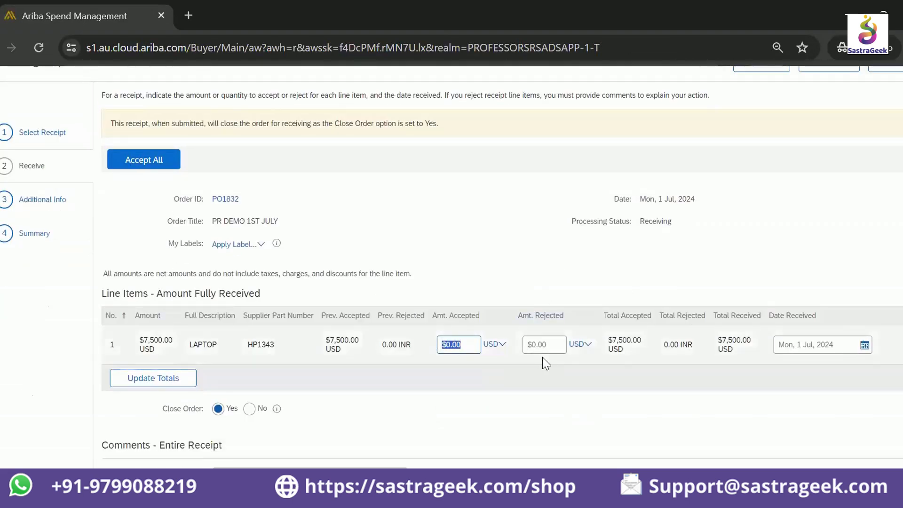
left_click(545, 344)
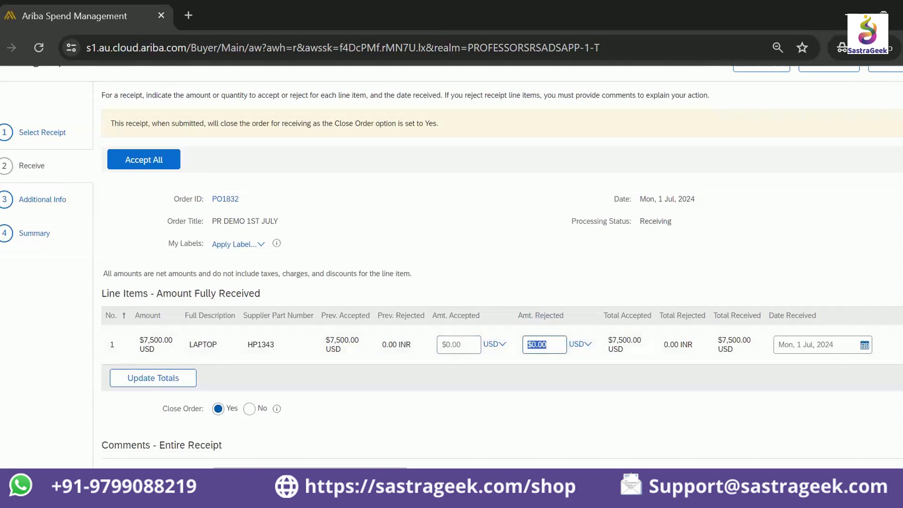
type("1500")
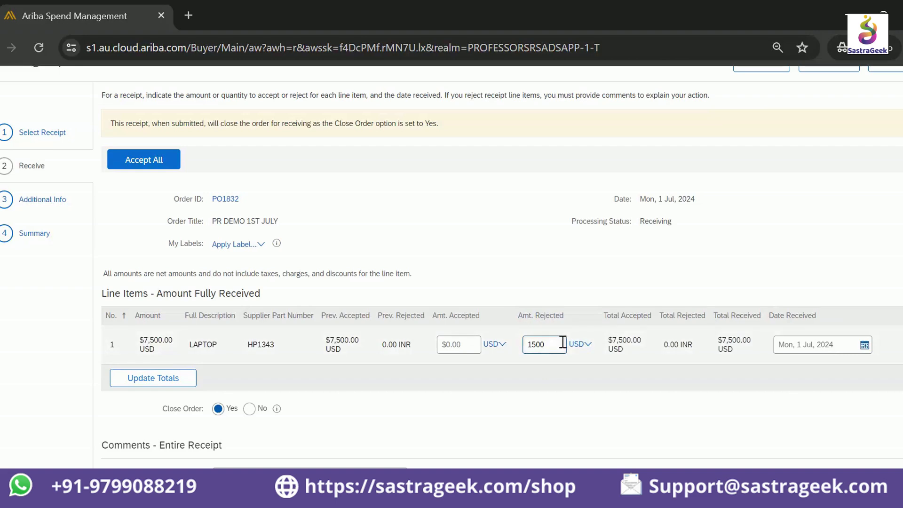
double_click(541, 345)
key("BackSpace")
Step: Set the LAPTOP line's accepted amount to -1500 USD, update the totals, and apply Accept All to the receipt
left_click(472, 346)
type("-$1,")
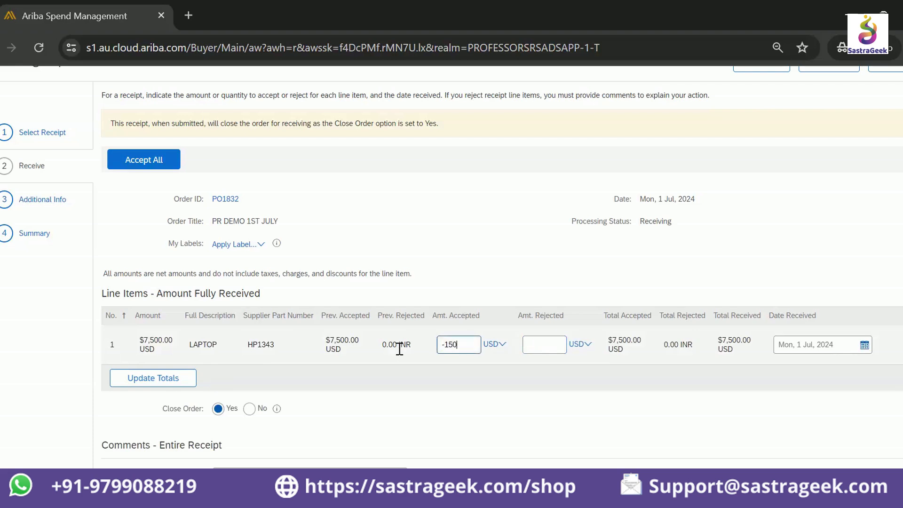
type("500")
left_click(152, 378)
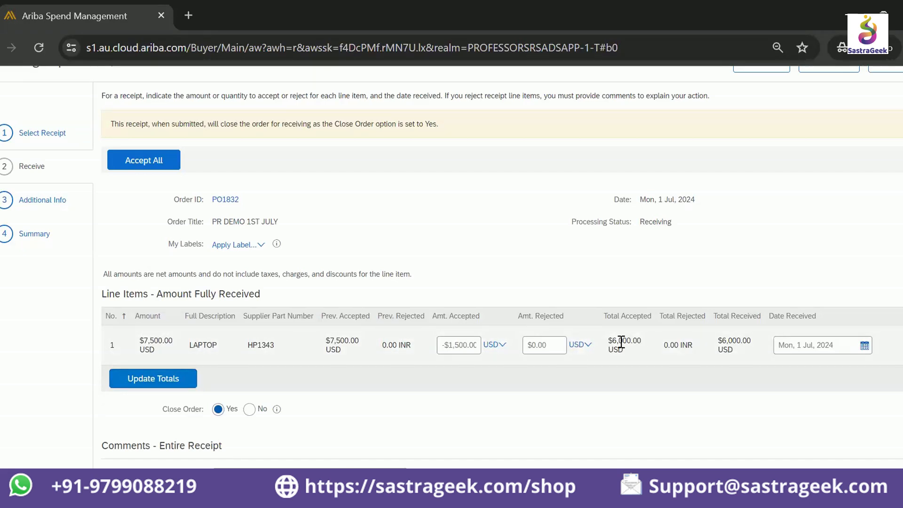
scroll(470, 291, "up", 2)
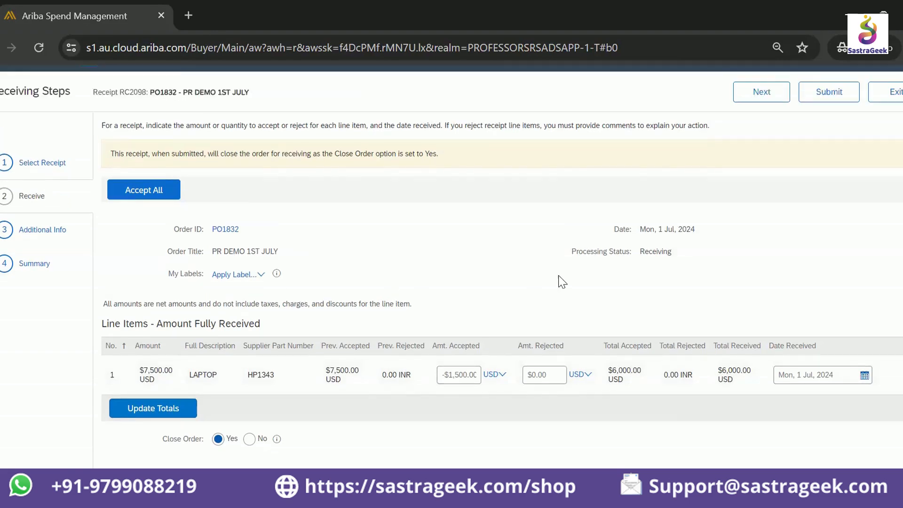
left_click(153, 233)
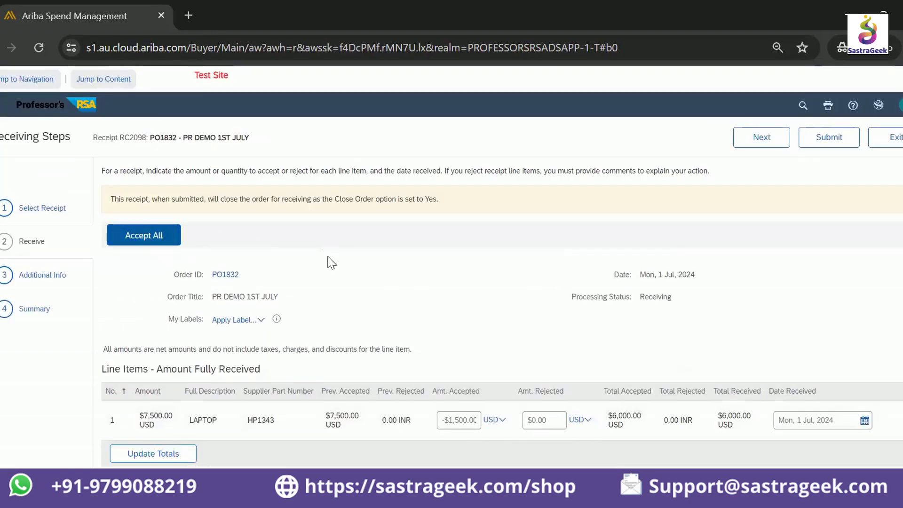
Step: Set the LAPTOP line's accepted amount to -1500 USD, update the totals and set Close Order to No
scroll(332, 261, "down", 3)
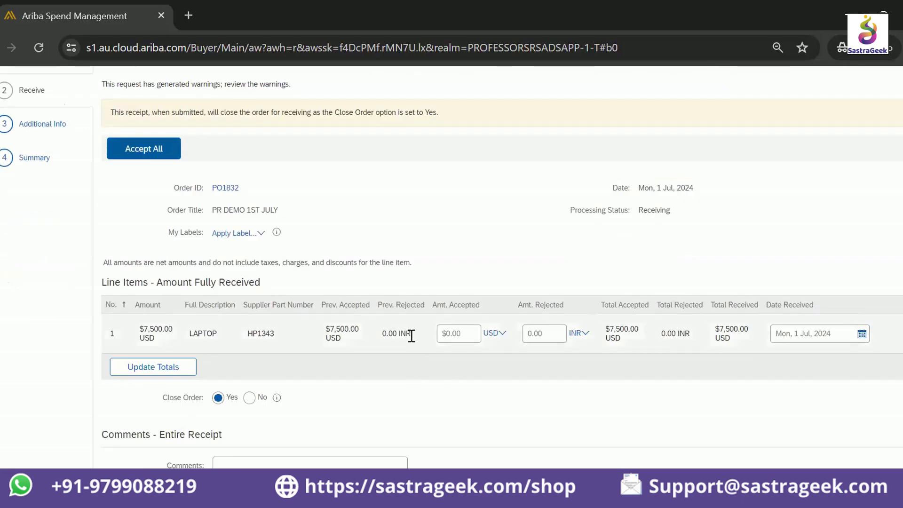
left_click_drag(478, 334, 426, 334)
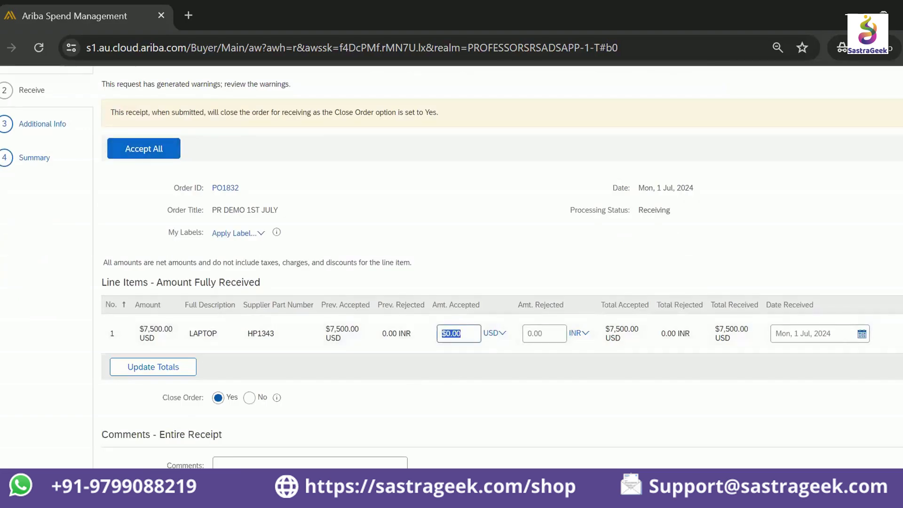
type("-1500")
left_click(188, 369)
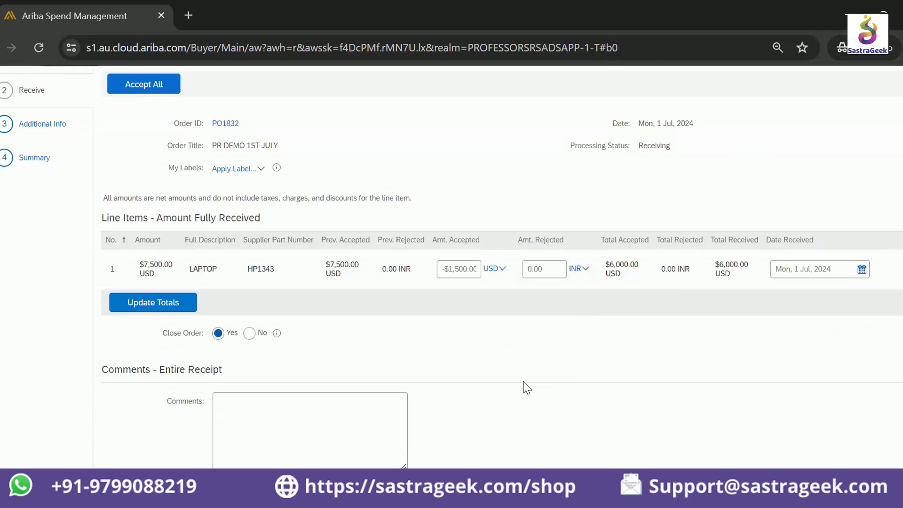
left_click(284, 422)
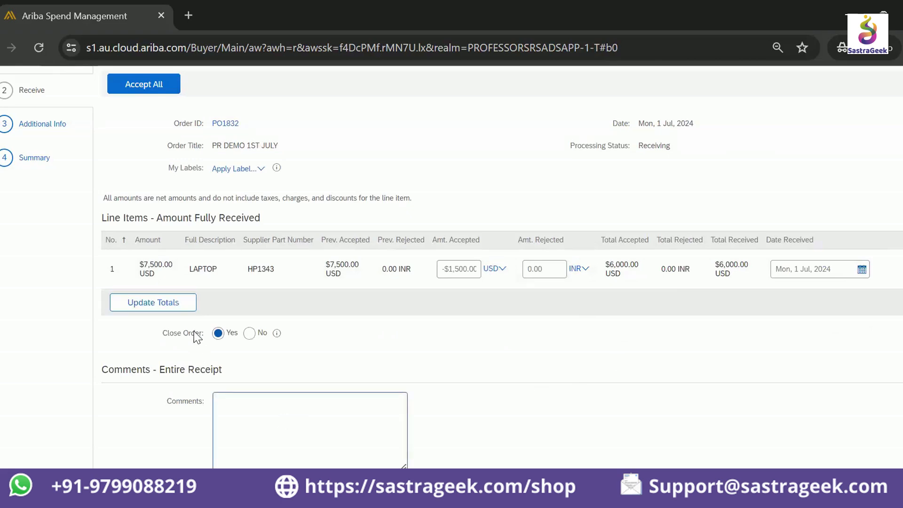
left_click(250, 334)
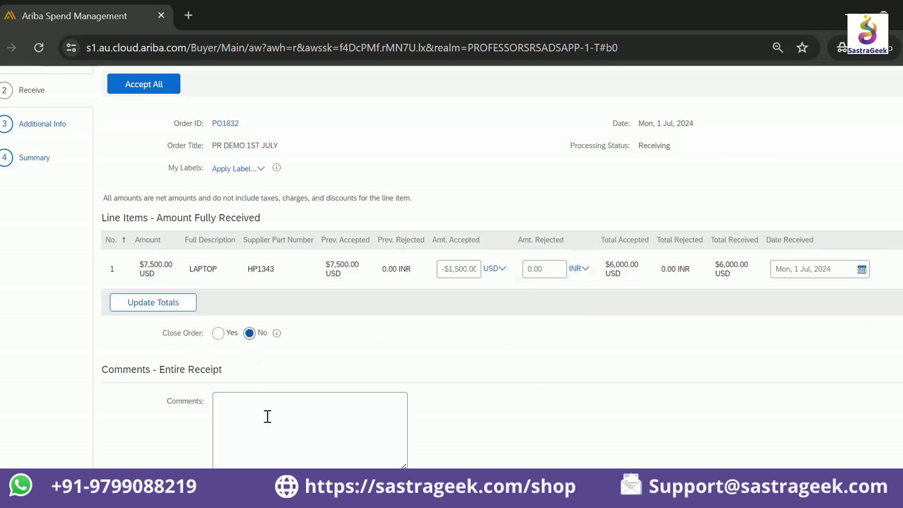
Step: Add the comment "5th qty not received / returned as package is damaged" to the entire receipt
scroll(263, 419, "down", 1)
left_click(250, 386)
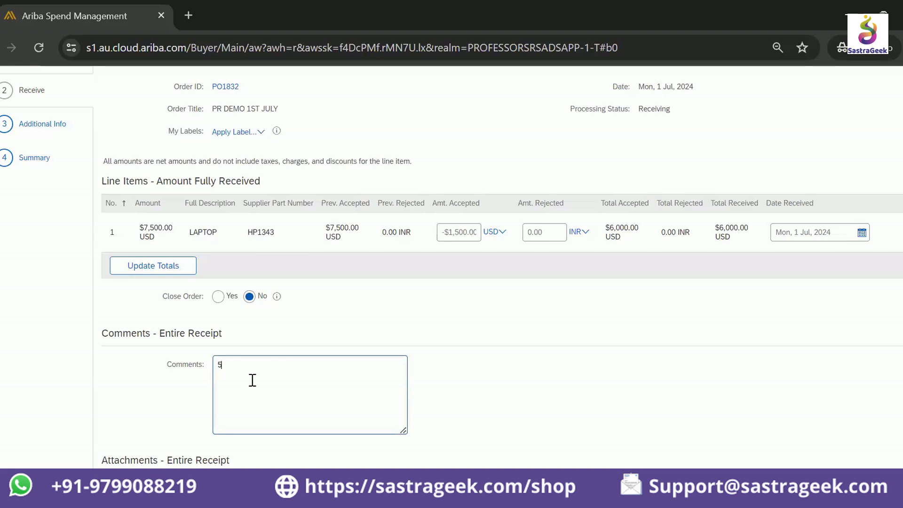
type("5TH")
key("BackSpace")
key("BackSpace")
type("th")
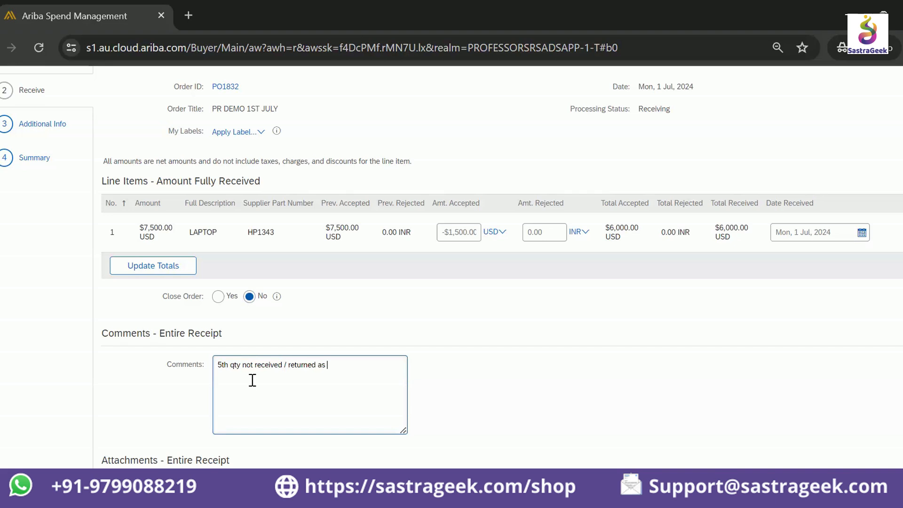
type("package is damaged")
Step: Proceed to the receipt's summary with its approval flow and submit the negative receipt
scroll(254, 374, "down", 2)
scroll(271, 371, "up", 5)
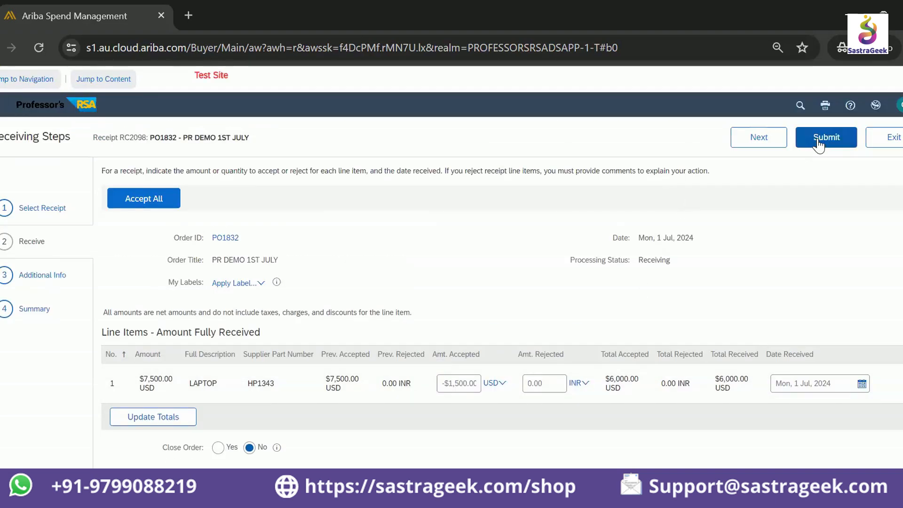
left_click(776, 144)
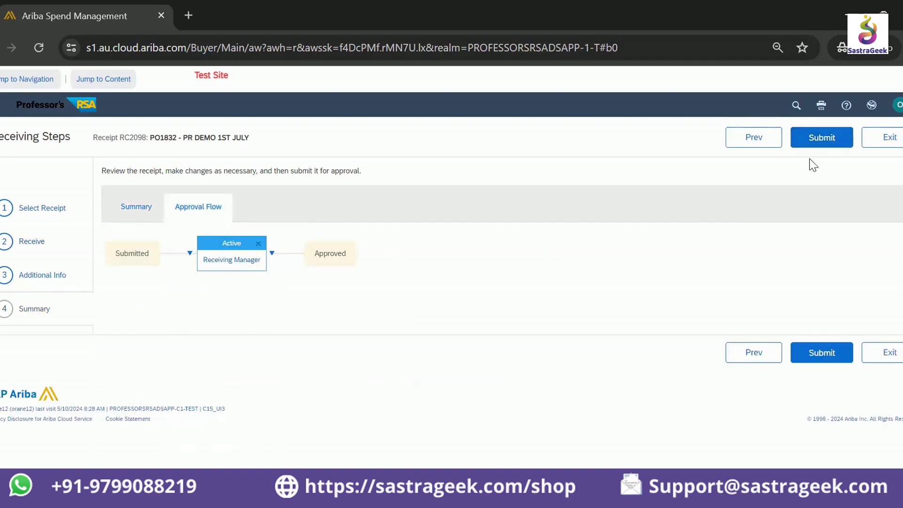
left_click(816, 141)
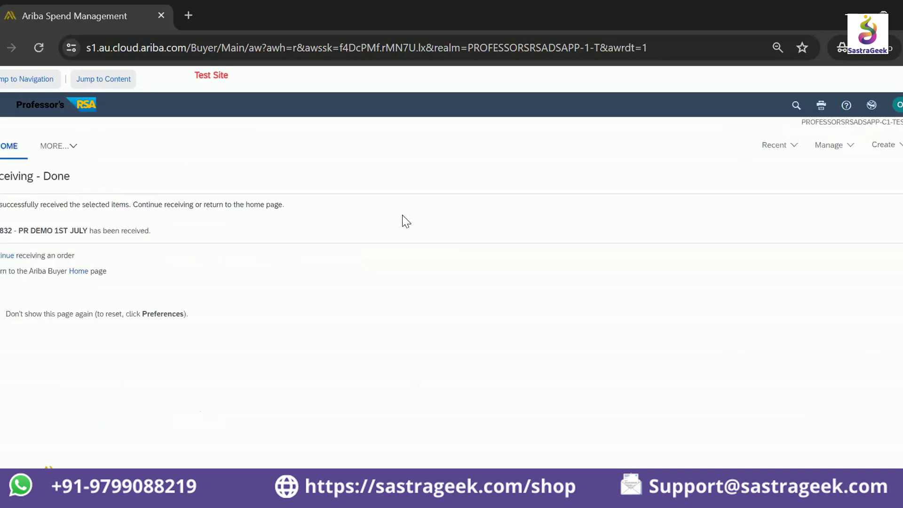
Step: Open the negative receipt from the laptop order's receipts list and review its history and summary
left_click(2, 259)
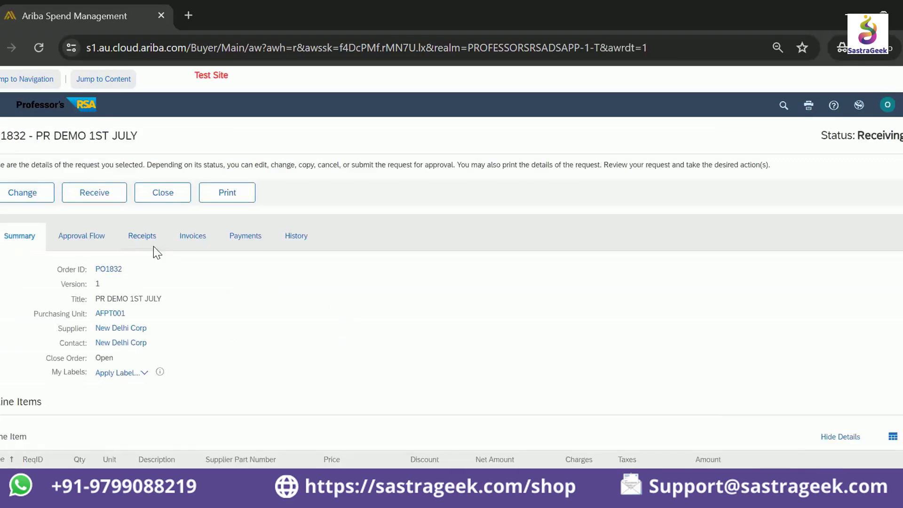
left_click(154, 245)
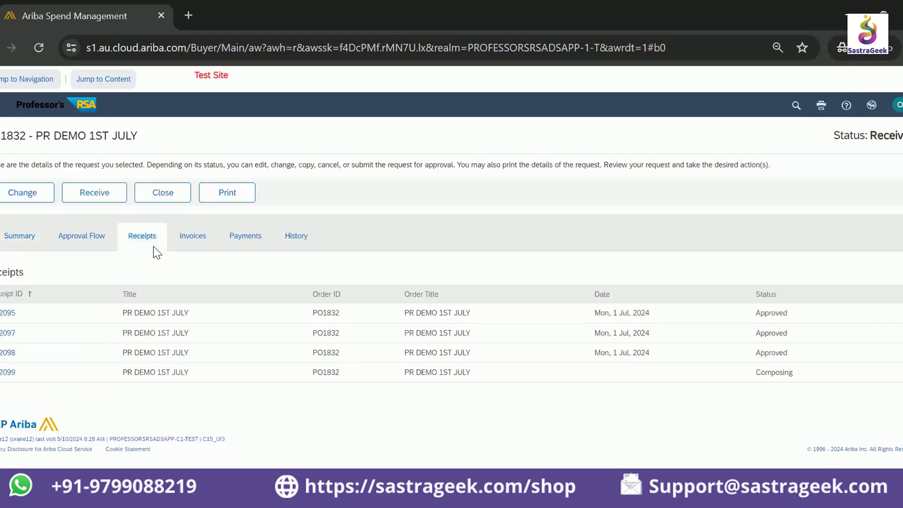
left_click(7, 353)
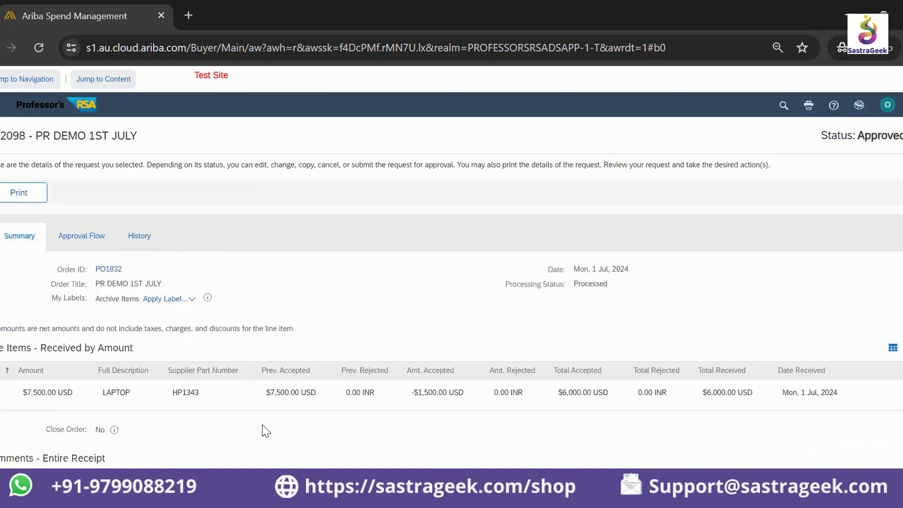
left_click(142, 241)
left_click(14, 241)
Step: Return to the laptop order and compare the newest receipt's status with the order's status in the receipts view
left_click(109, 270)
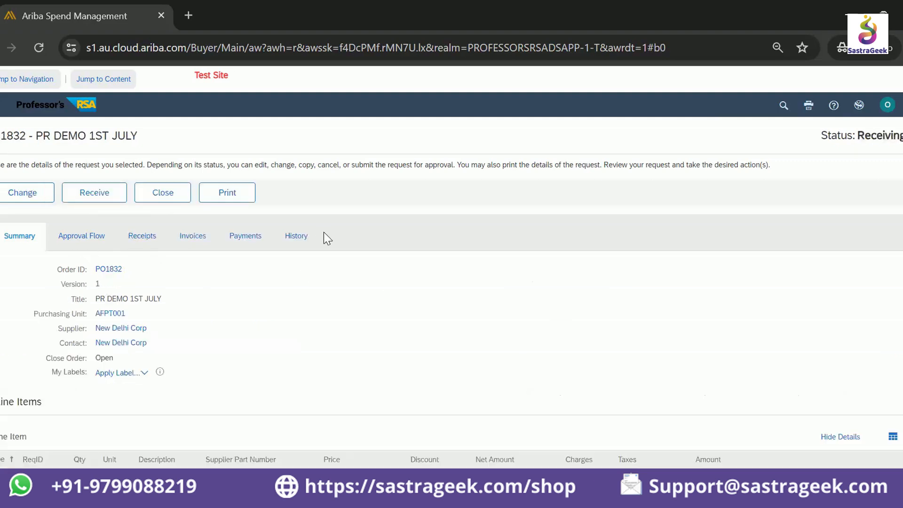
left_click(144, 236)
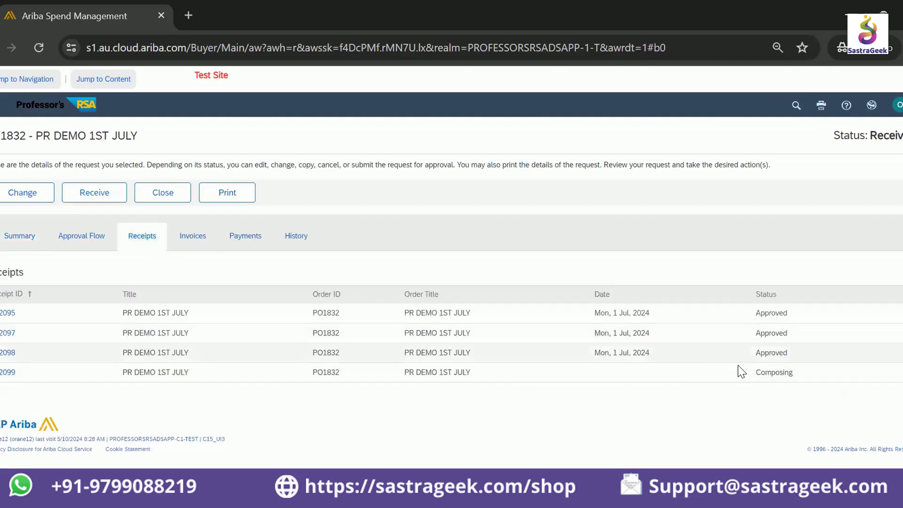
double_click(761, 373)
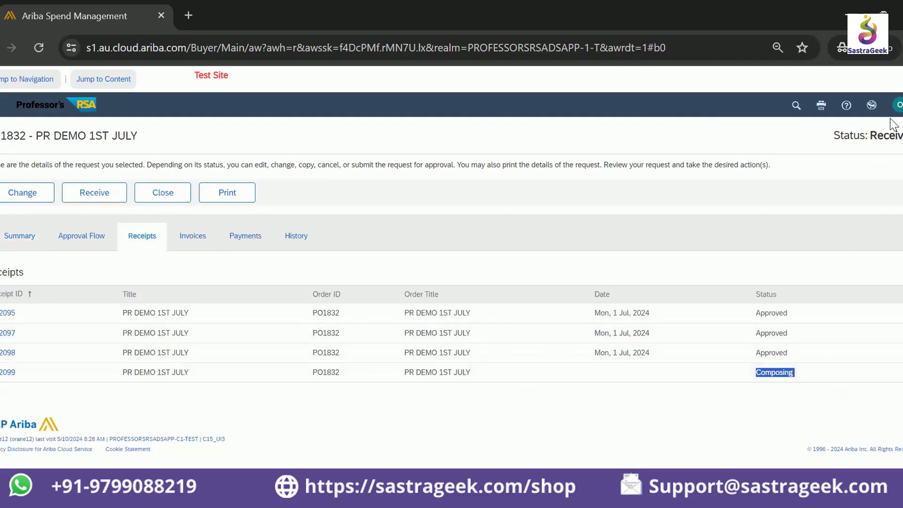
left_click_drag(870, 135, 902, 135)
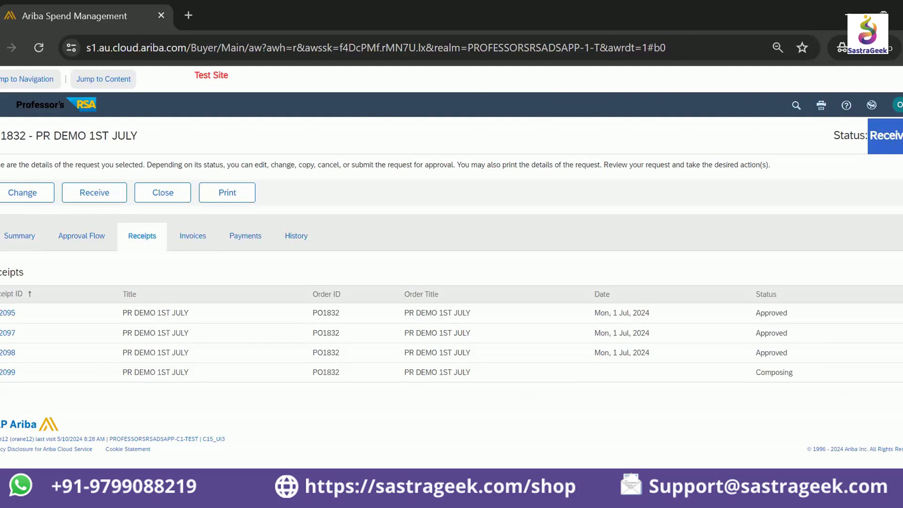
left_click(1, 112)
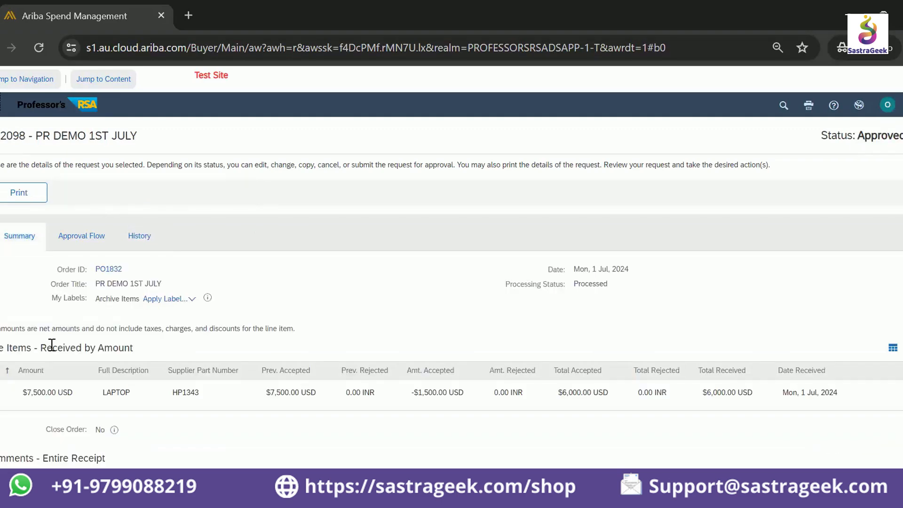
Step: Go from the laptop order's line item to the PR DEMO 1ST JULY requisition and check its status
left_click(114, 269)
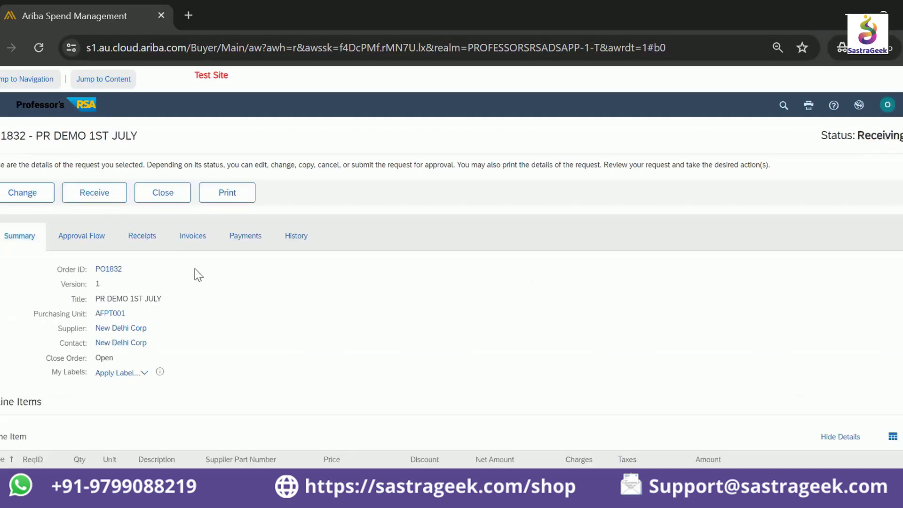
scroll(113, 334, "down", 1)
scroll(114, 334, "down", 2)
left_click(36, 325)
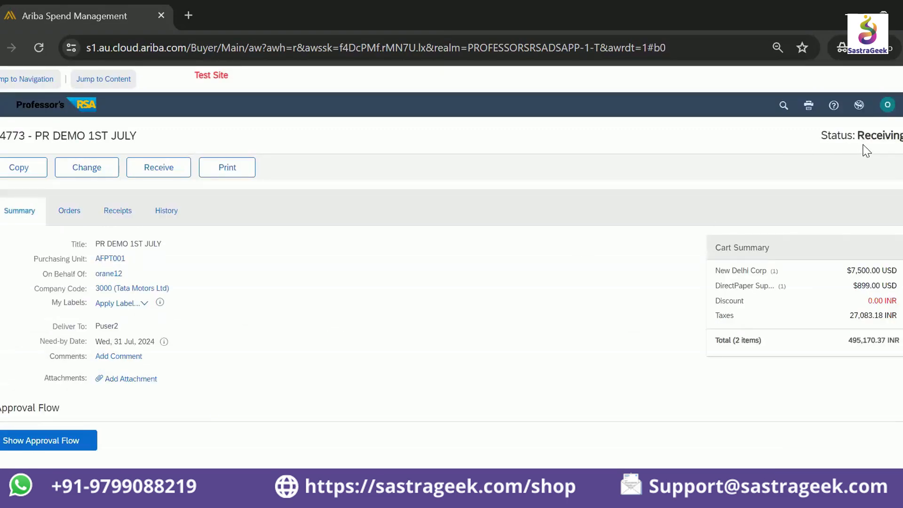
double_click(859, 135)
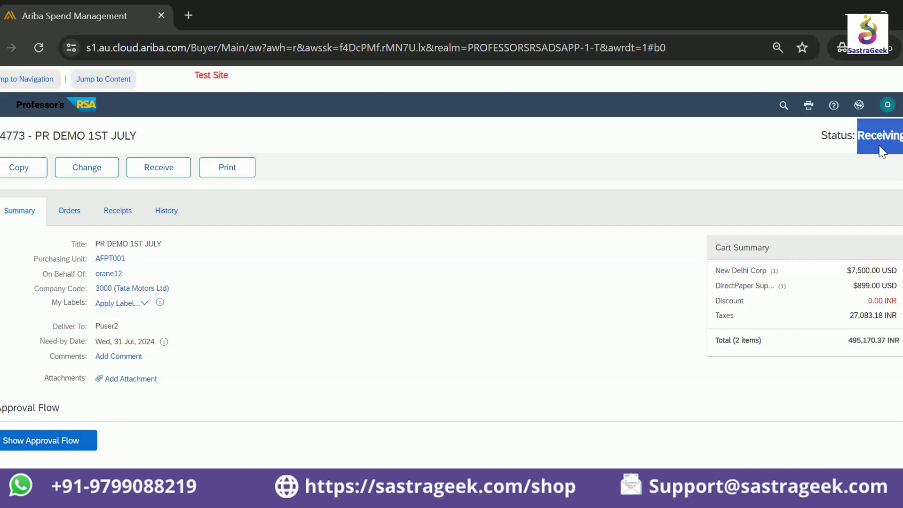
Step: Open the New Delhi Corp order from the requisition's orders list and look through its details
left_click(70, 212)
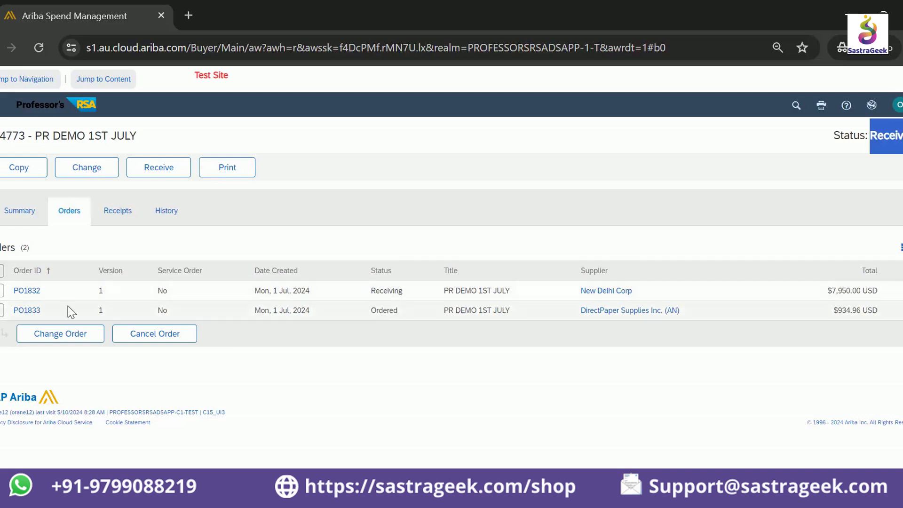
left_click(28, 291)
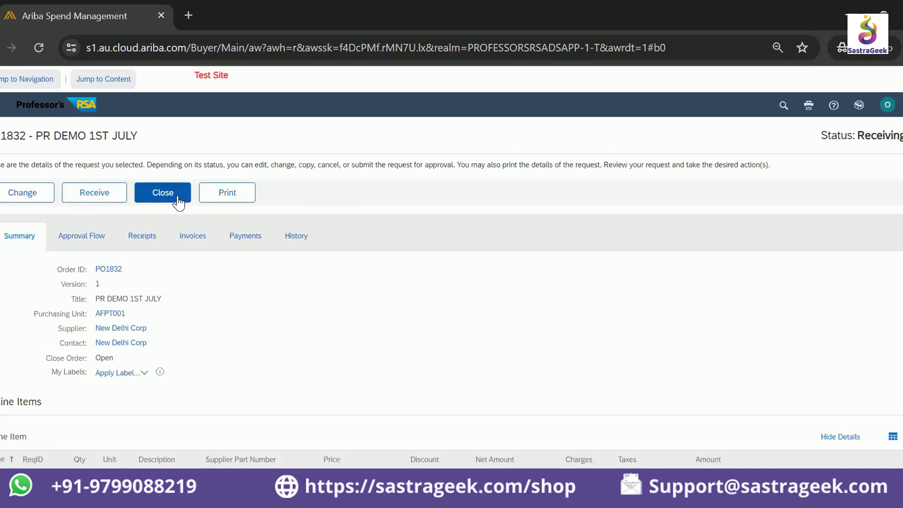
scroll(333, 328, "down", 5)
scroll(331, 322, "up", 5)
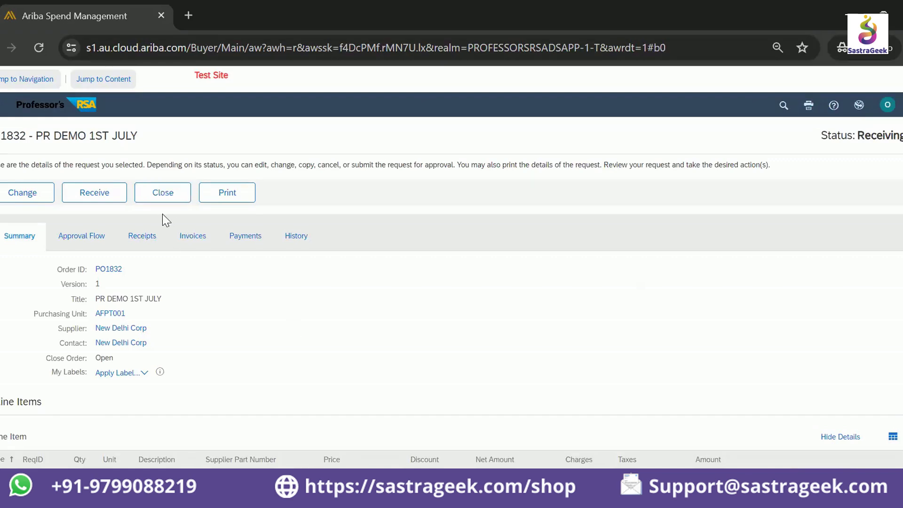
scroll(167, 207, "down", 1)
scroll(176, 193, "up", 1)
Step: Close the laptop order as "Order Adjusted and Closed For Receiving" with the comment "total qty to be 4 from this order and not expecting the balance qty"
left_click(177, 192)
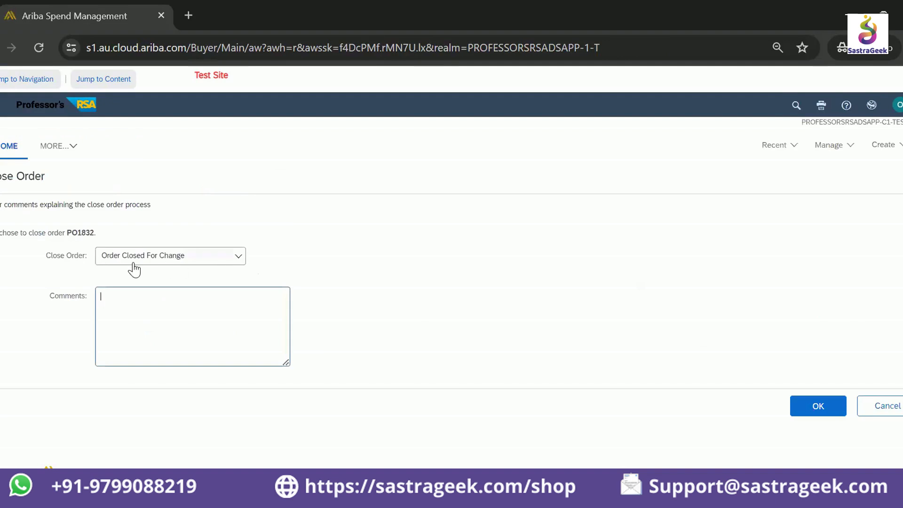
left_click(210, 265)
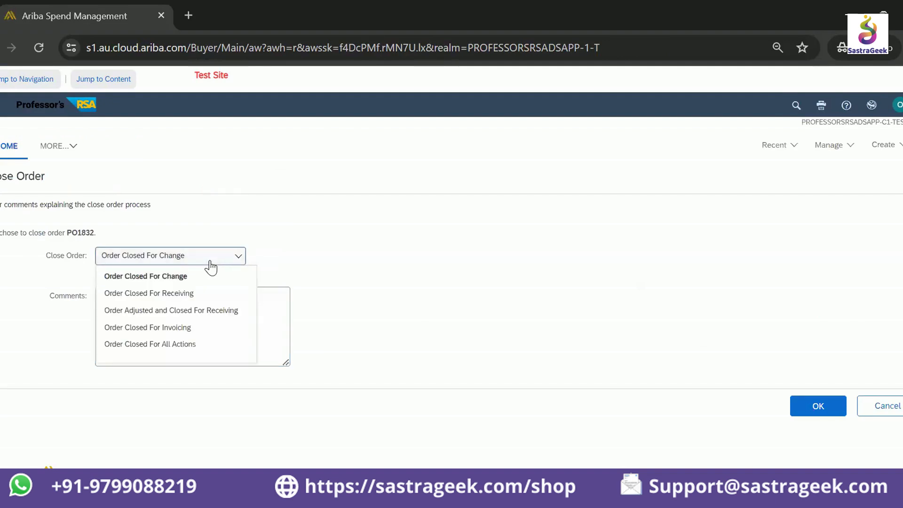
left_click(203, 311)
left_click(203, 312)
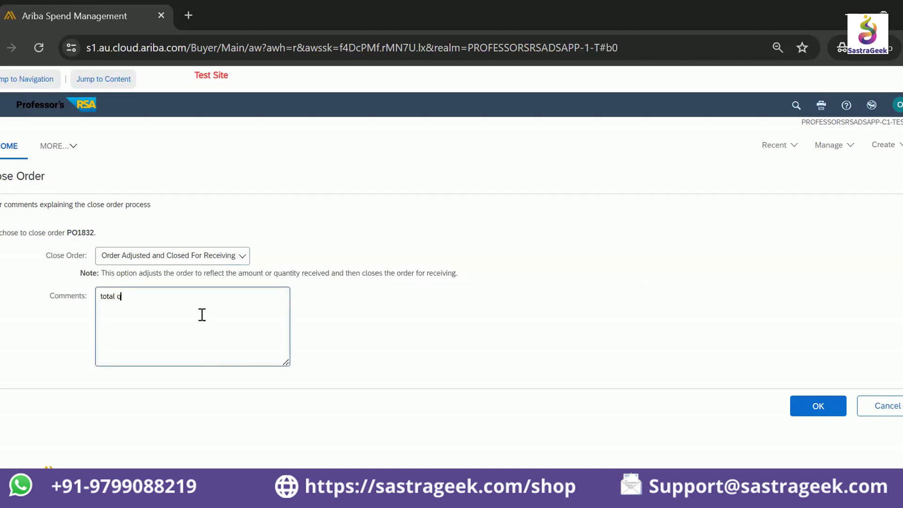
type("total qty to b")
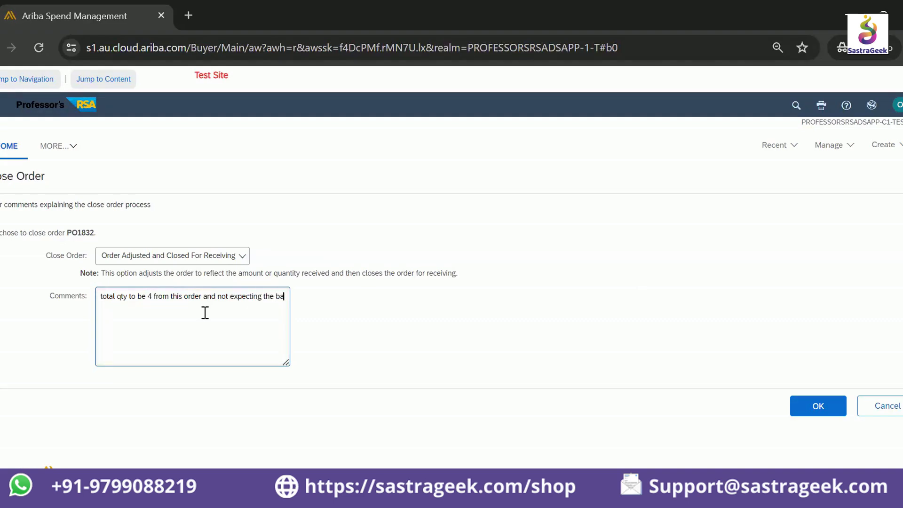
type("lance qty")
left_click(821, 413)
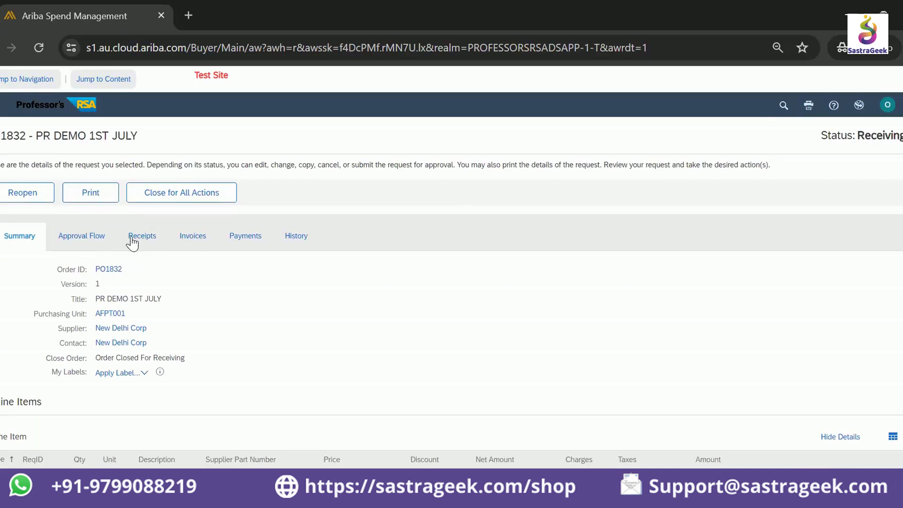
Step: Check the receipt statuses of the closed laptop order and review its summary and line items
left_click(147, 240)
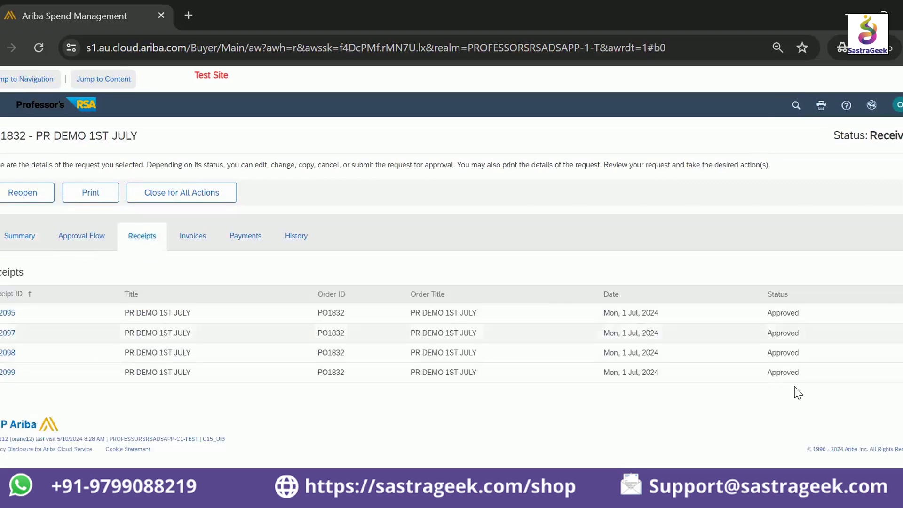
left_click(22, 242)
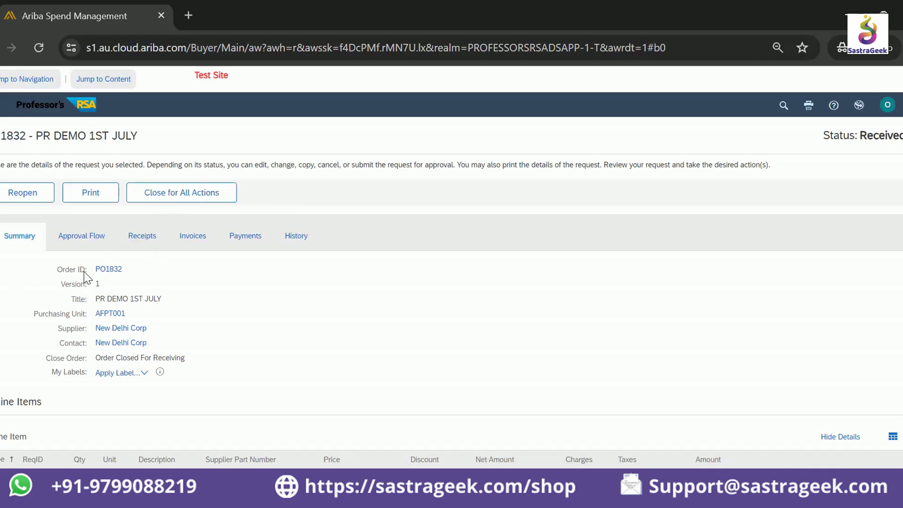
scroll(127, 277, "down", 4)
scroll(127, 270, "up", 4)
Step: From the home page, reopen the recently viewed PR DEMO 1ST JULY requisition and open its DirectPaper Supplies Inc. order
left_click(73, 116)
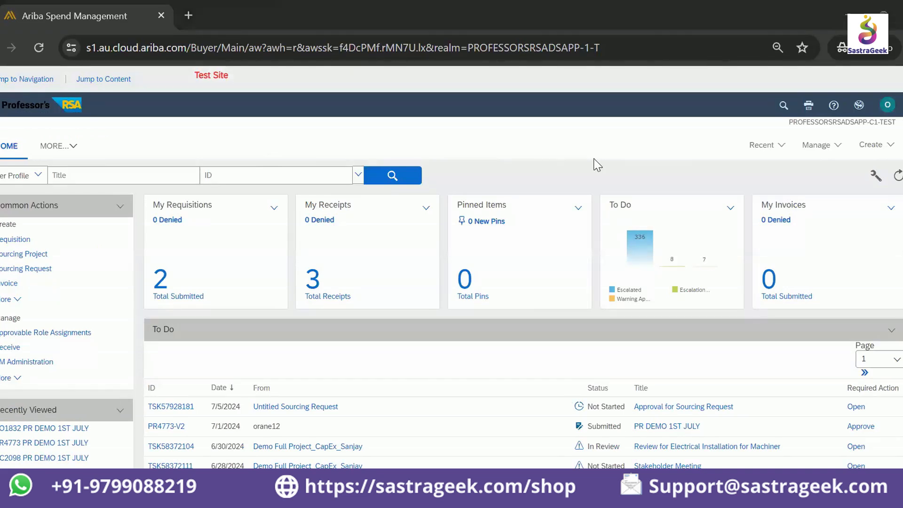
left_click(761, 148)
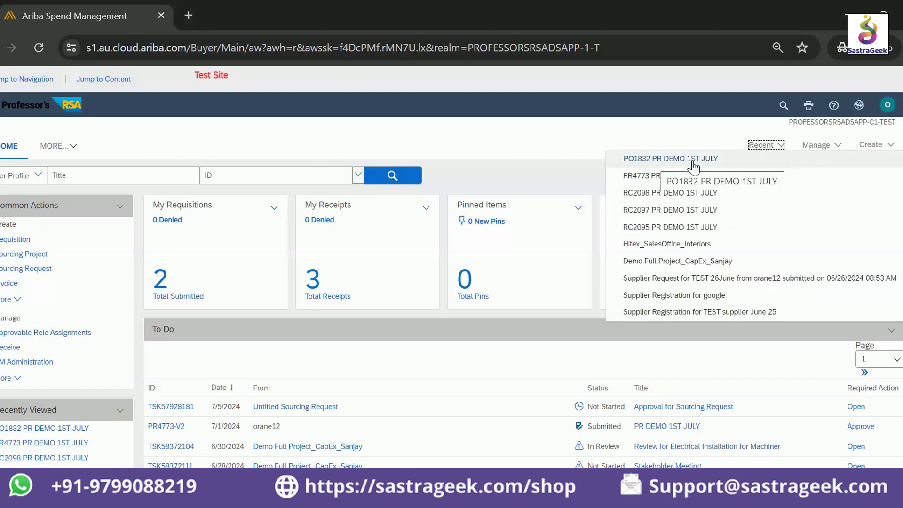
left_click(647, 176)
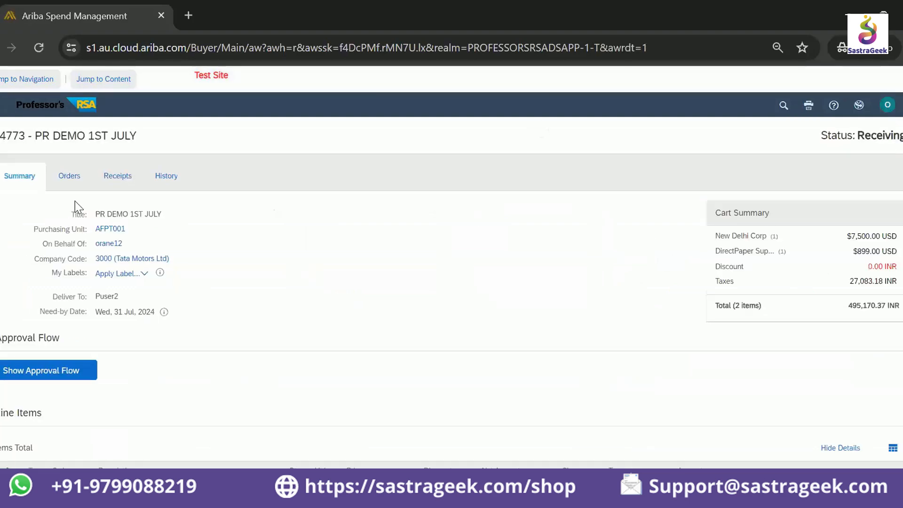
left_click(69, 176)
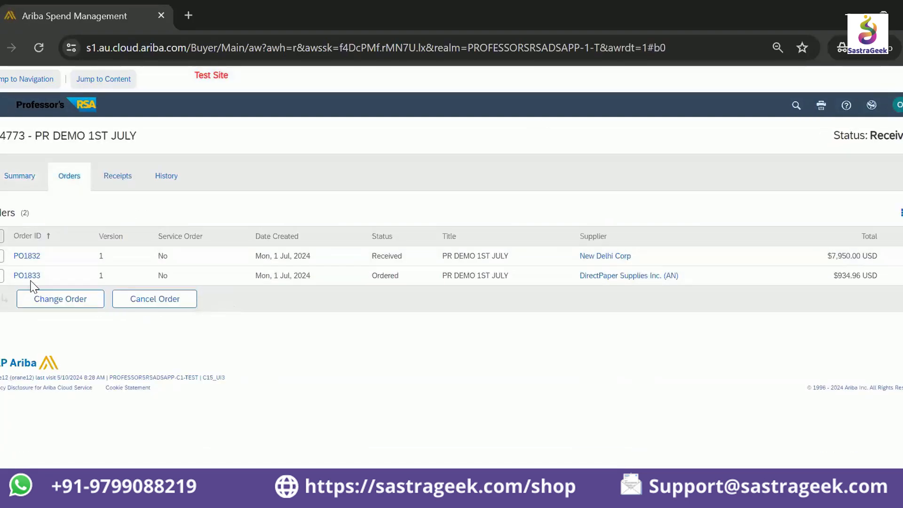
left_click(29, 276)
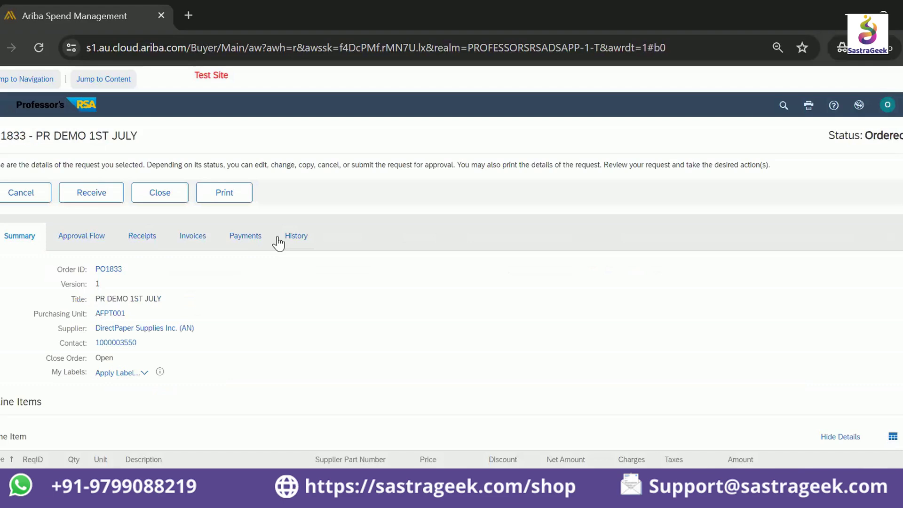
Step: Open the composing receipt of the DirectPaper Supplies Inc. order for editing
left_click(144, 242)
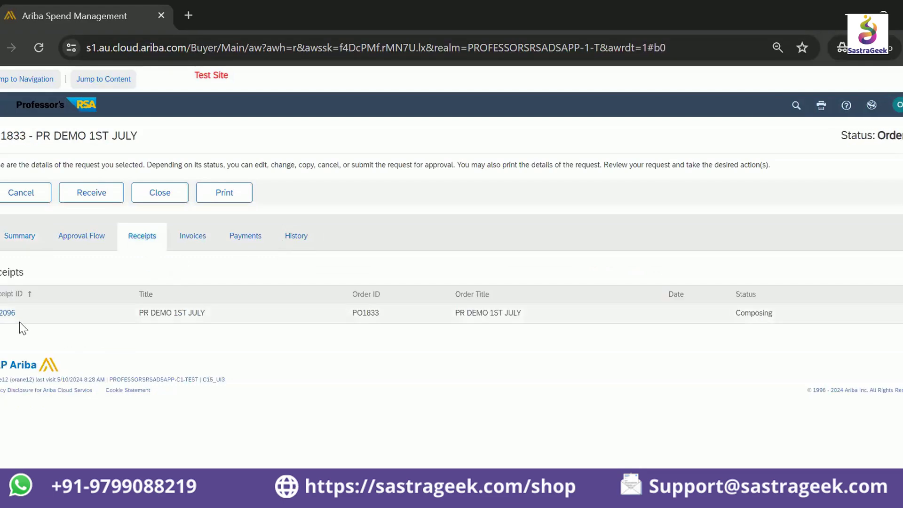
left_click(8, 313)
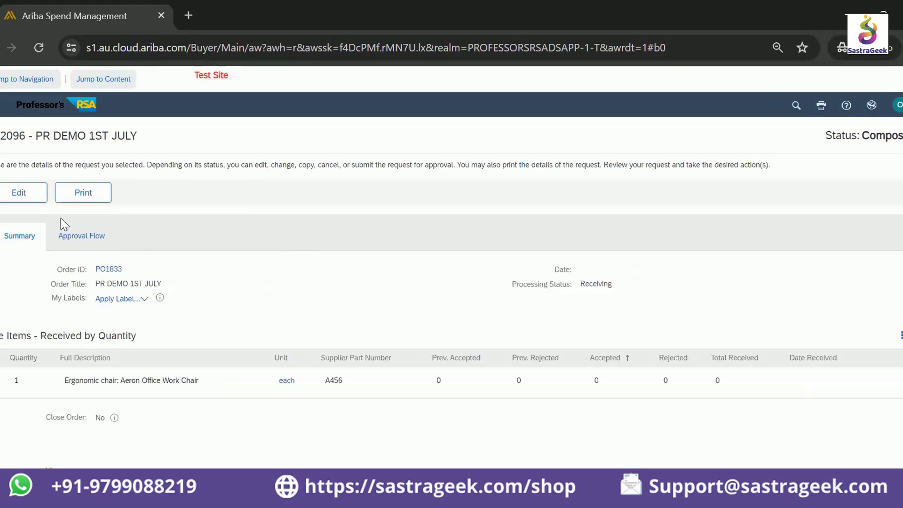
left_click(28, 194)
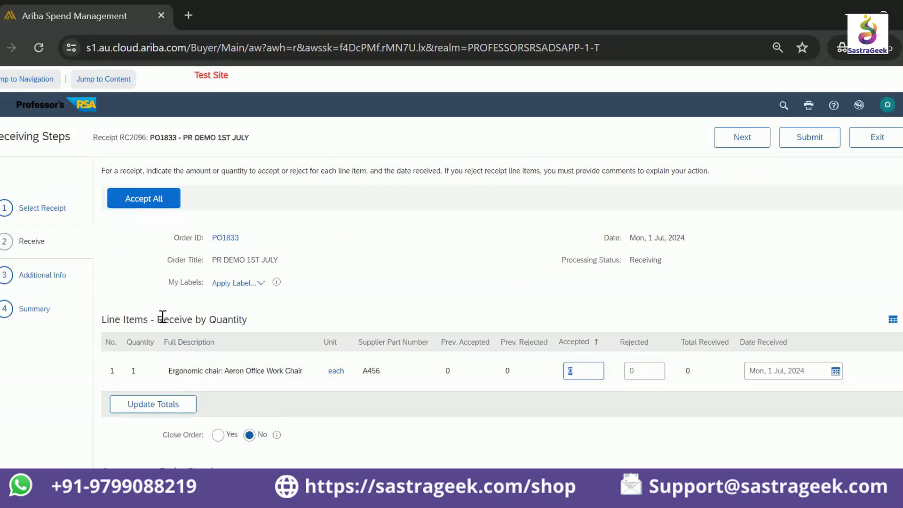
Step: Set the accepted quantity of the Ergonomic chair line to 1 and proceed to the receipt's summary
left_click_drag(157, 322, 240, 314)
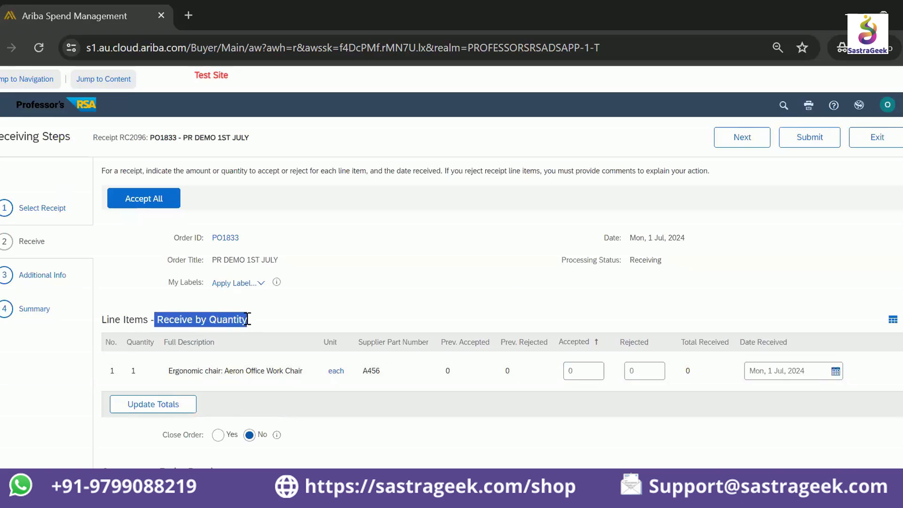
scroll(246, 318, "down", 2)
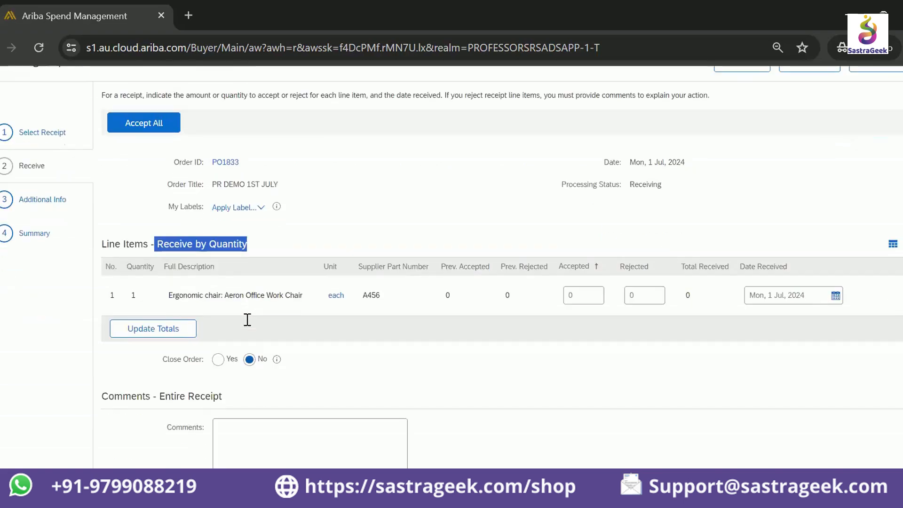
double_click(134, 295)
left_click(602, 298)
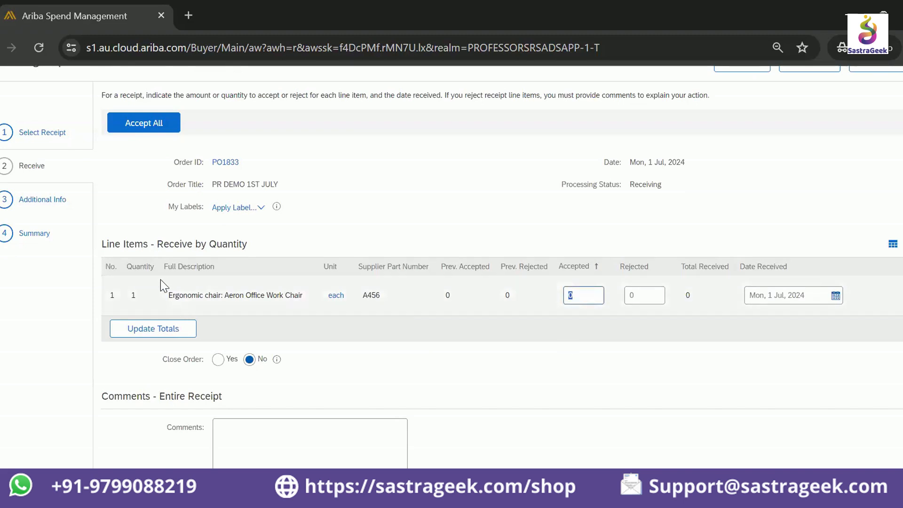
left_click_drag(161, 241, 252, 246)
left_click(560, 293)
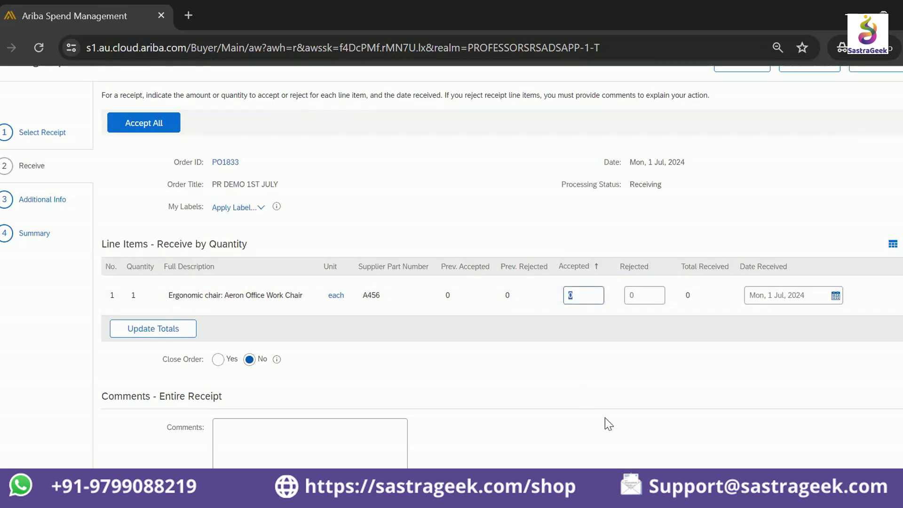
key("BackSpace")
type("1")
scroll(470, 344, "up", 2)
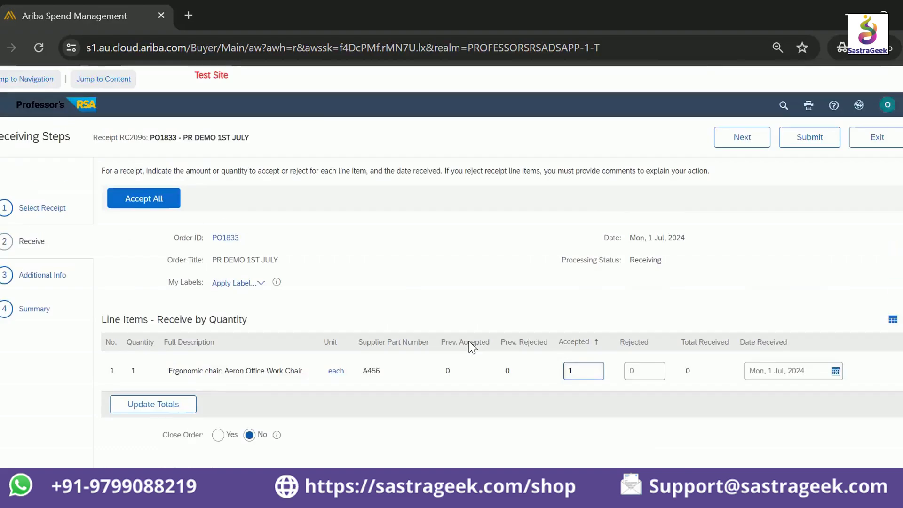
left_click(758, 149)
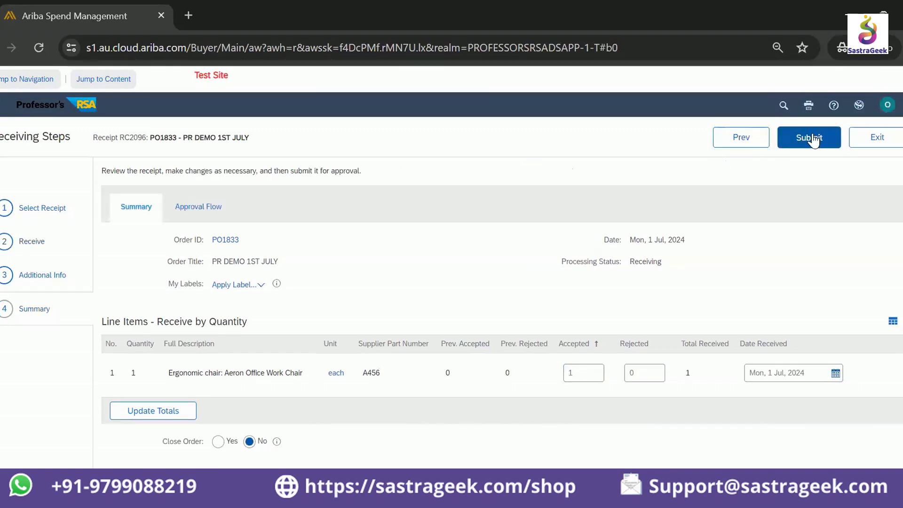
Step: Check the receipt's status on the DirectPaper Supplies Inc. order and reopen the composing receipt
left_click(228, 241)
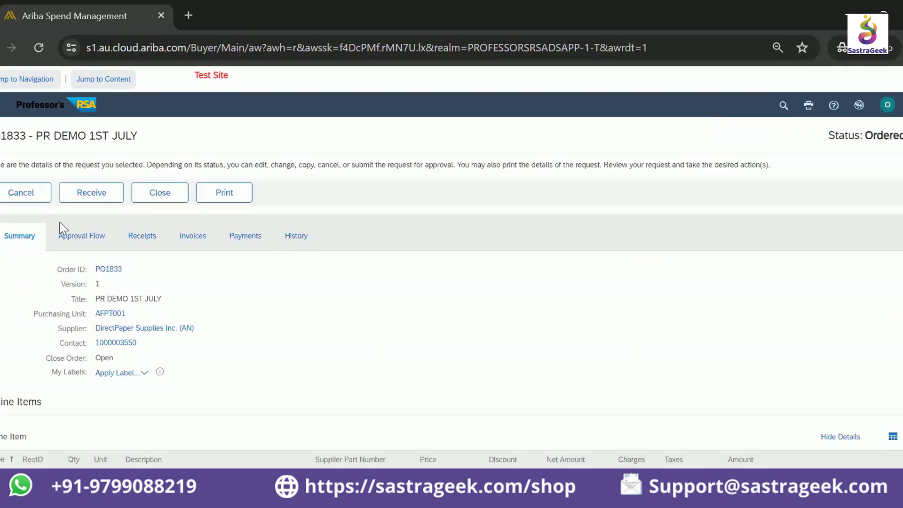
left_click(130, 237)
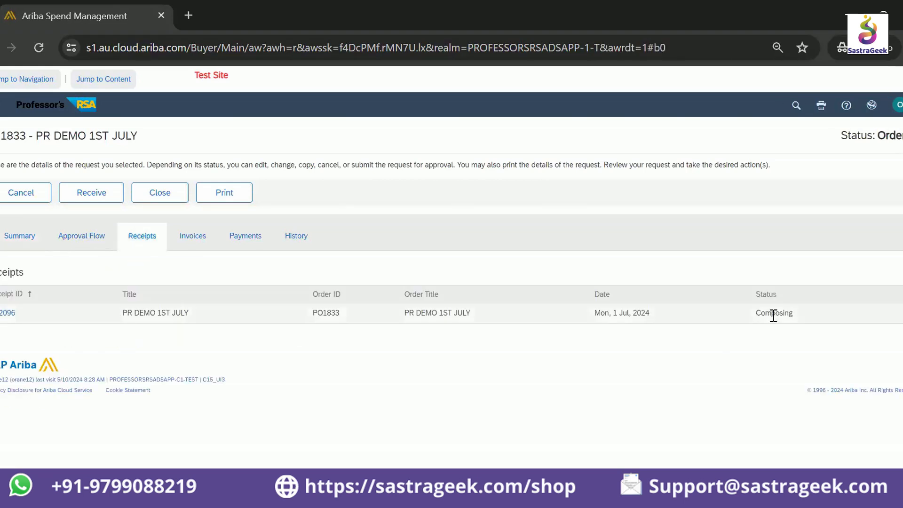
left_click(6, 313)
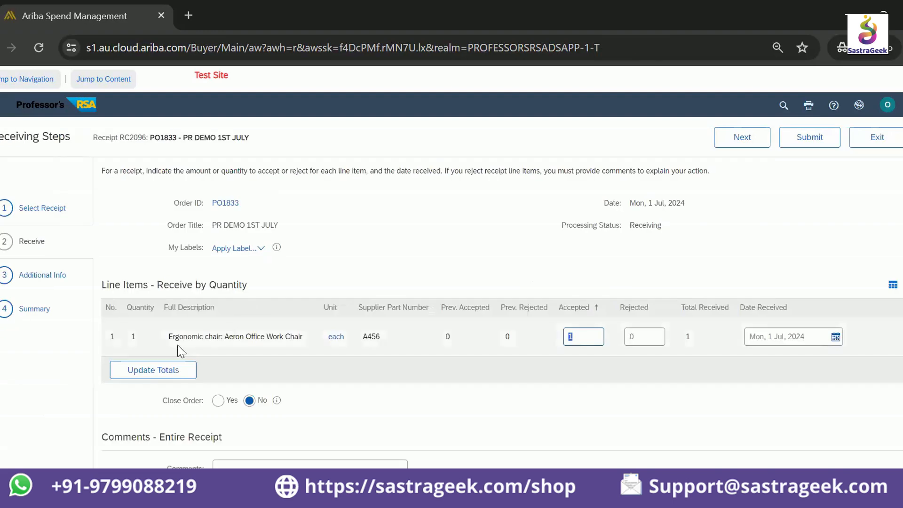
Step: Submit the DirectPaper Supplies Inc. order's receipt for the Ergonomic chair line
left_click_drag(159, 285, 581, 332)
left_click(581, 332)
left_click(806, 143)
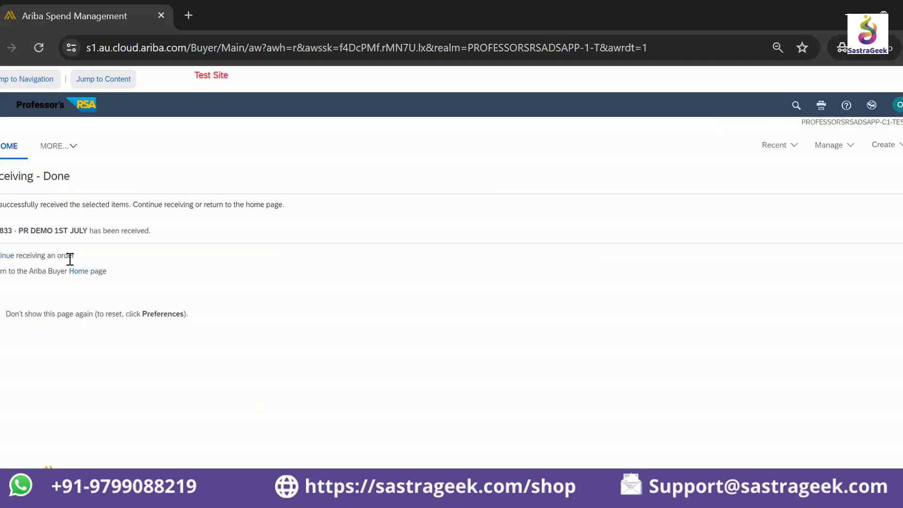
Step: Continue receiving, reopen the chair order and review its summary and receipt status
left_click(4, 256)
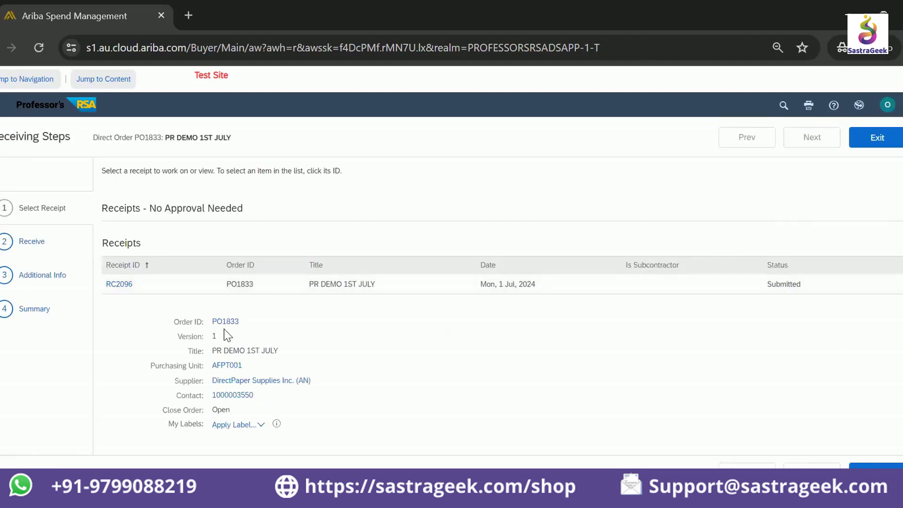
left_click(227, 322)
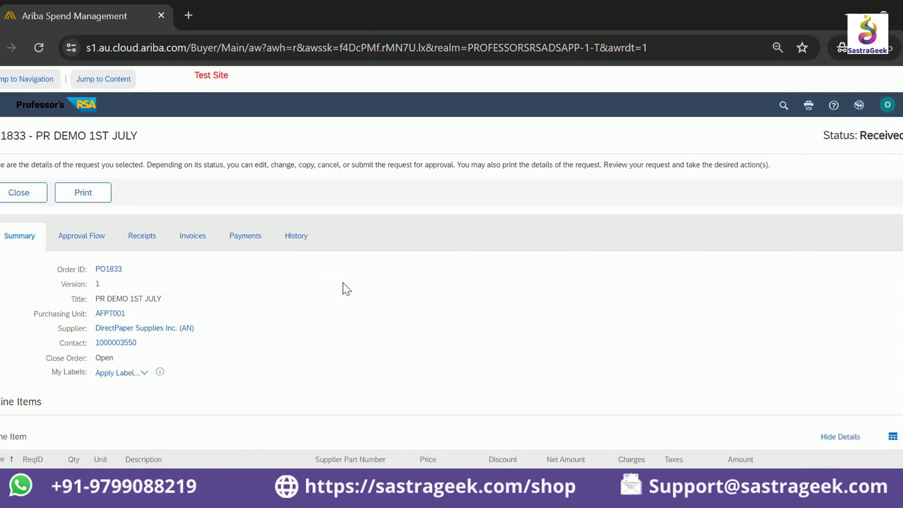
scroll(337, 288, "down", 2)
scroll(338, 292, "up", 3)
left_click(141, 238)
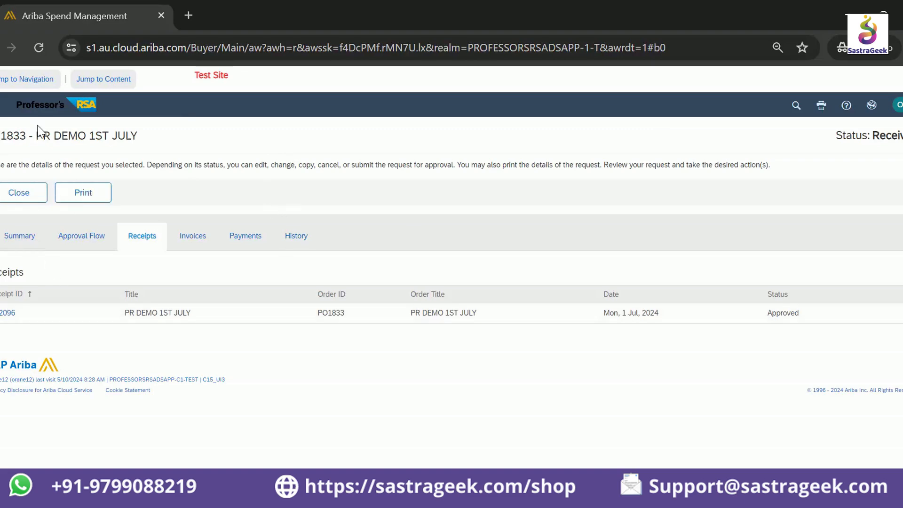
Step: From the home page, open the requisition search and examine the available requisition statuses
left_click(35, 103)
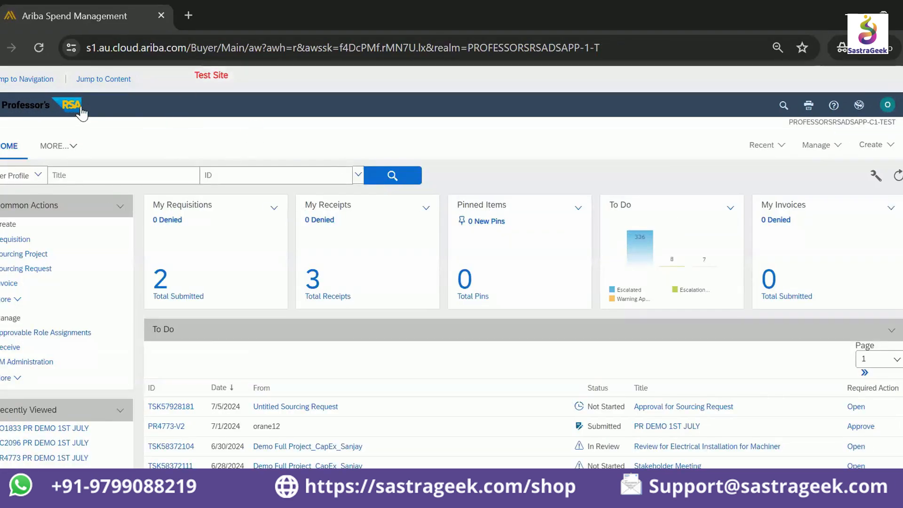
left_click(31, 179)
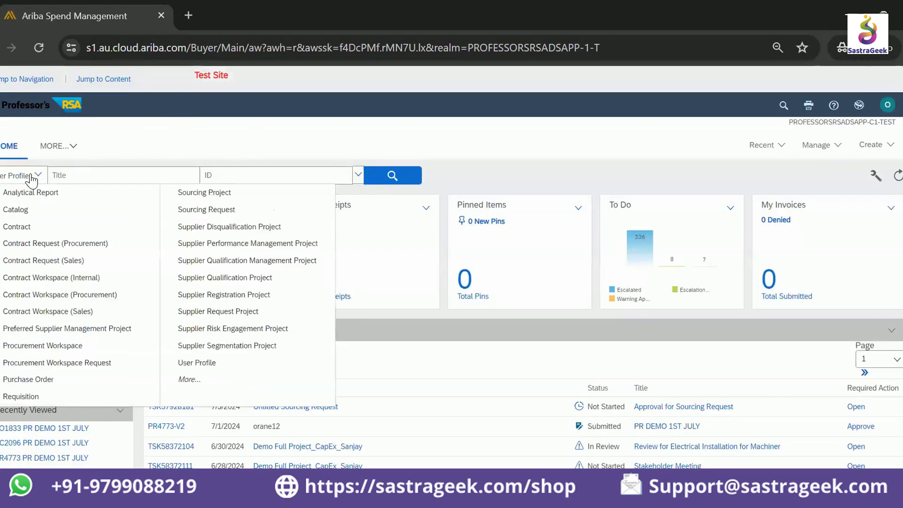
left_click(90, 397)
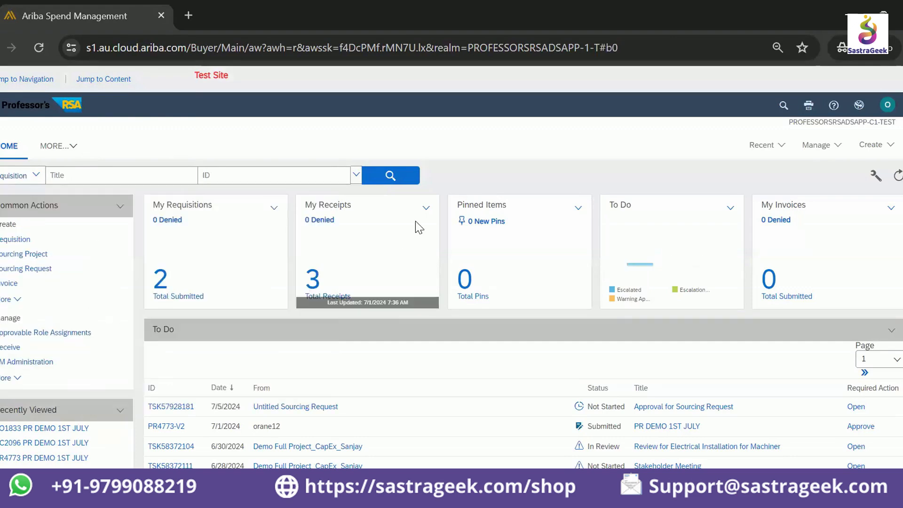
left_click(394, 182)
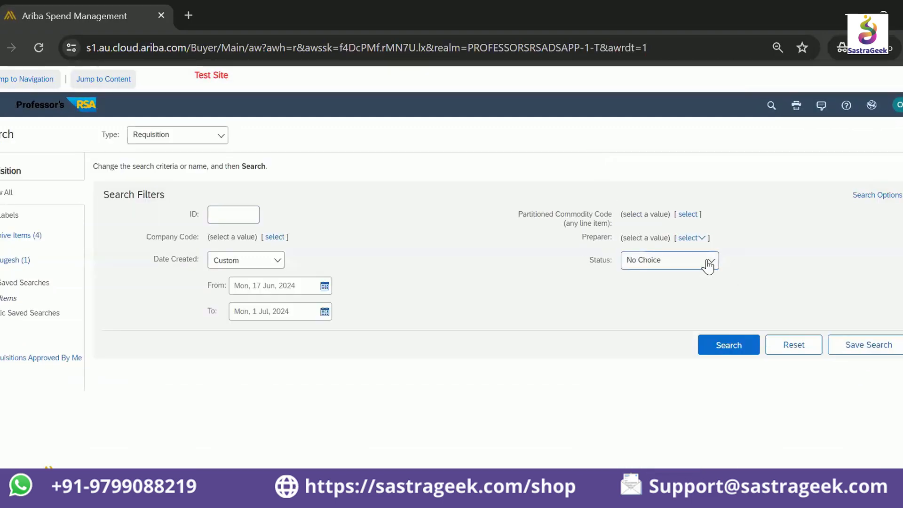
left_click(708, 264)
scroll(675, 421, "down", 1)
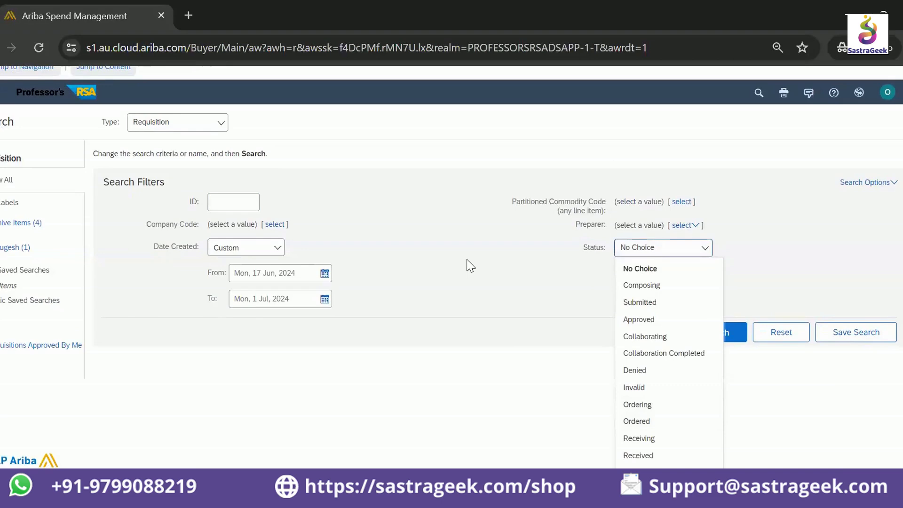
scroll(466, 264, "up", 1)
Step: Switch the search type to Purchase Order and examine its status options
left_click(203, 141)
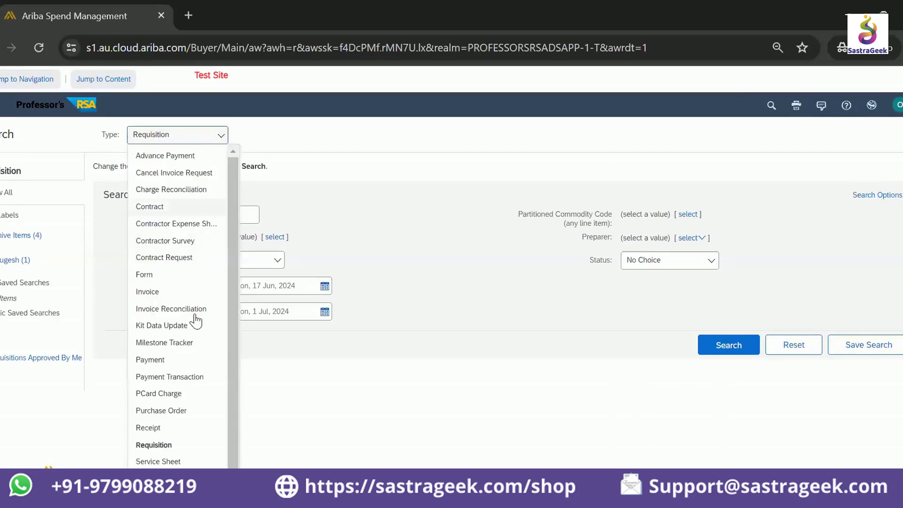
left_click(174, 412)
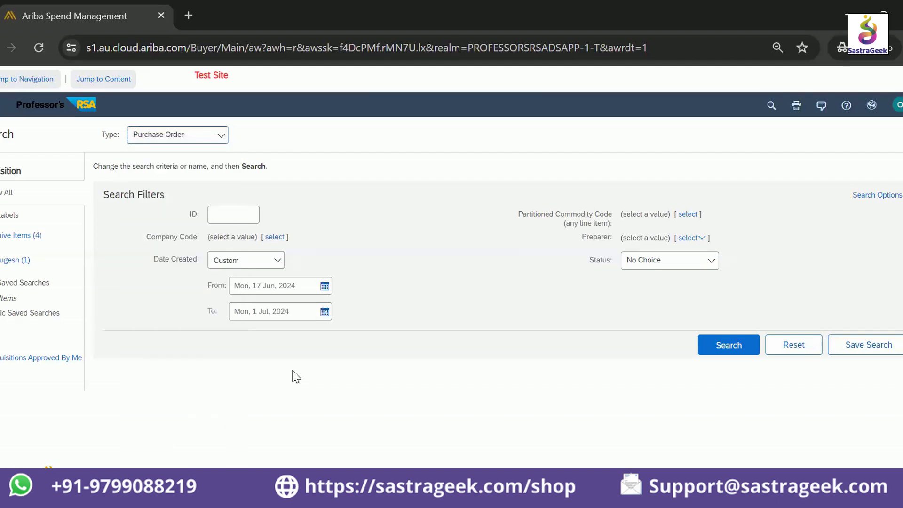
left_click(670, 332)
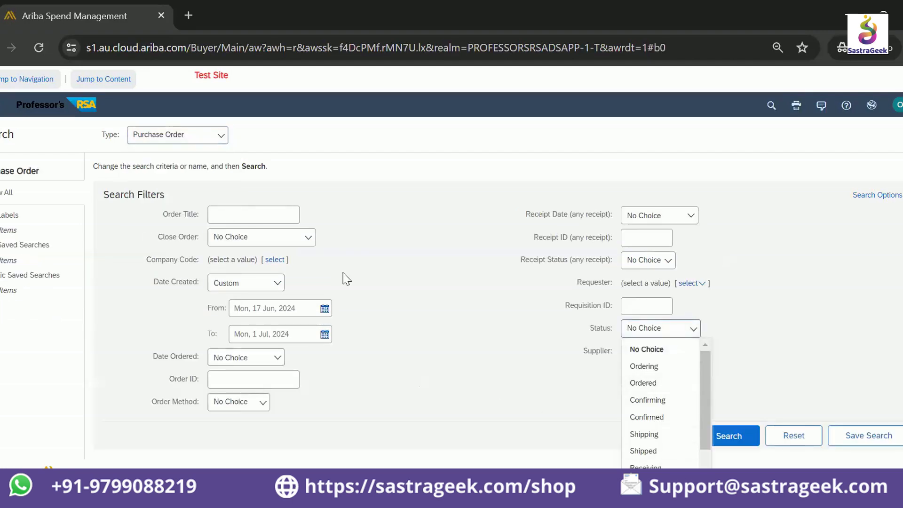
Step: Switch the search type to Invoice and look through its status options
left_click(162, 134)
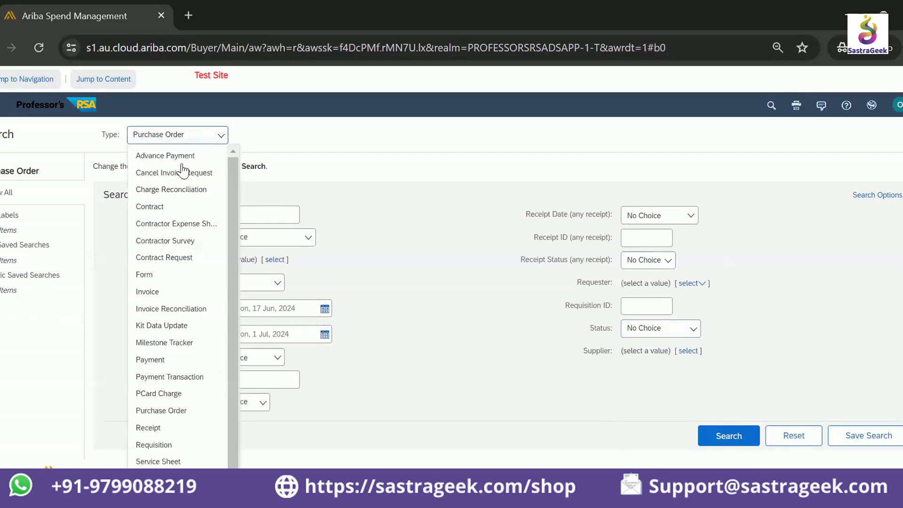
left_click(193, 291)
left_click(693, 293)
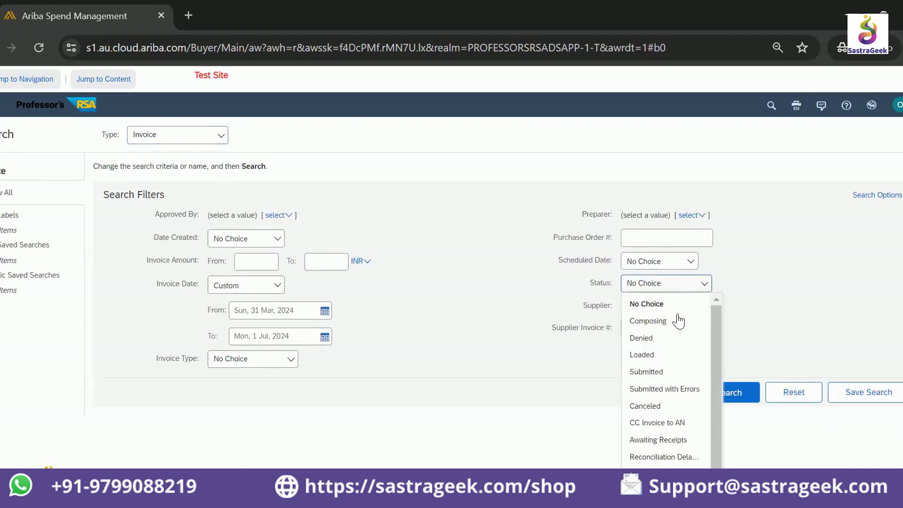
scroll(668, 367, "down", 2)
left_click(410, 230)
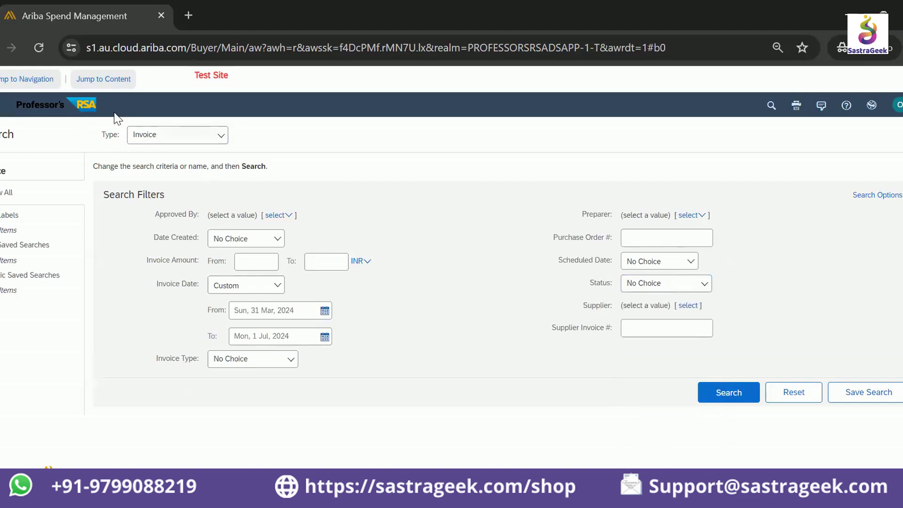
Step: Return to the home page and open the original PR DEMO 1ST JULY requisition from My Documents
left_click(80, 105)
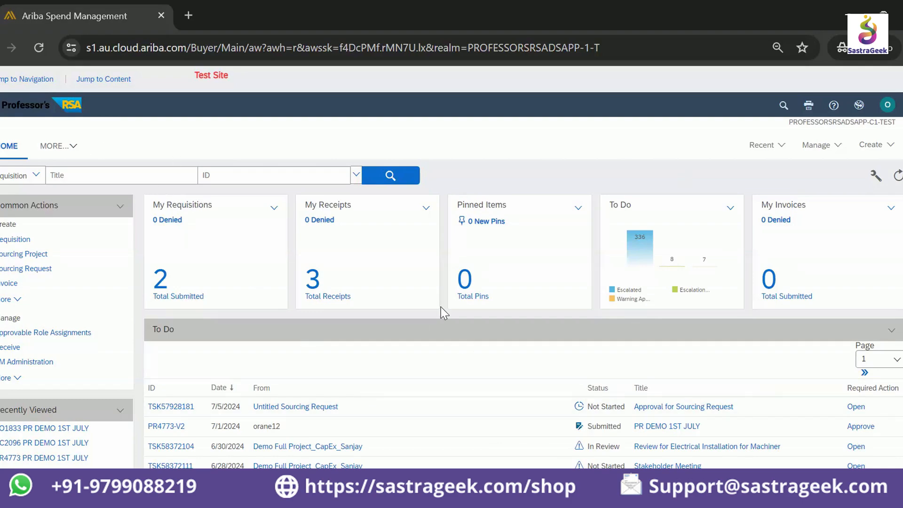
scroll(441, 312, "down", 15)
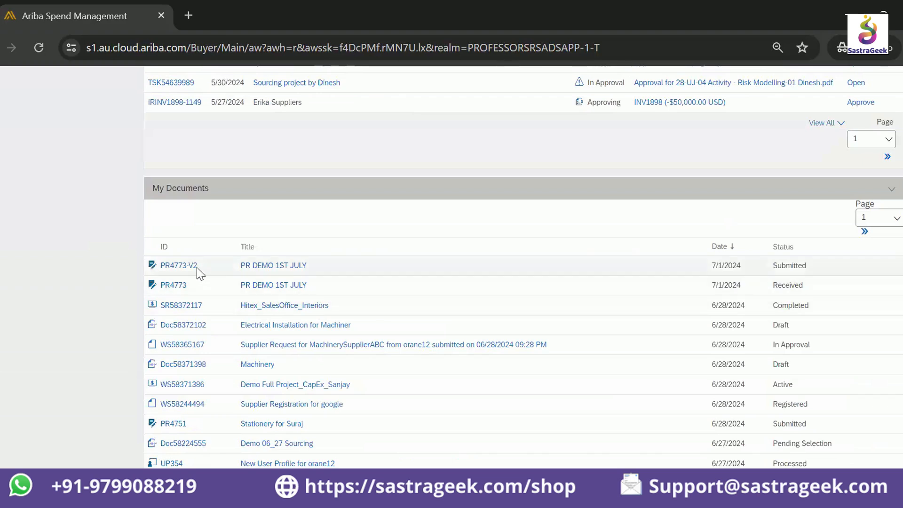
left_click(170, 289)
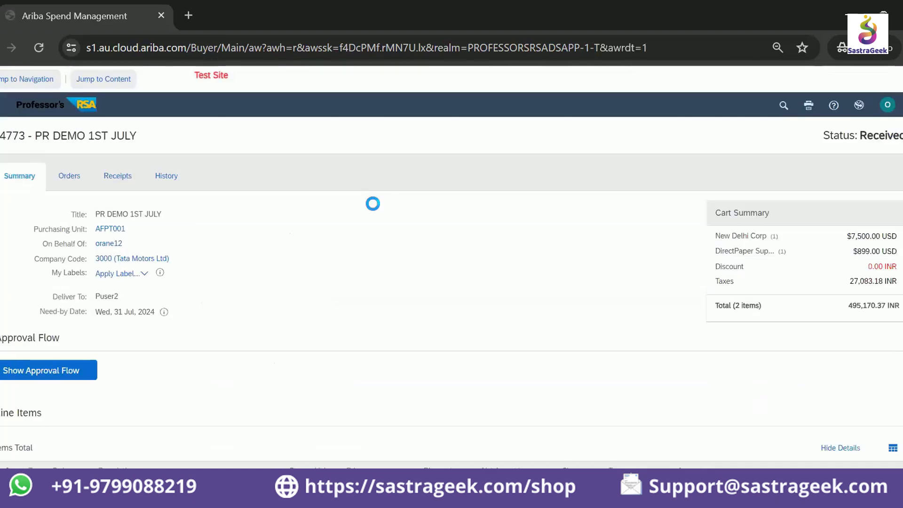
Step: Open the V2 version of the PR DEMO 1ST JULY requisition awaiting approval and examine its history, including the Order Adjusted details
left_click(1, 111)
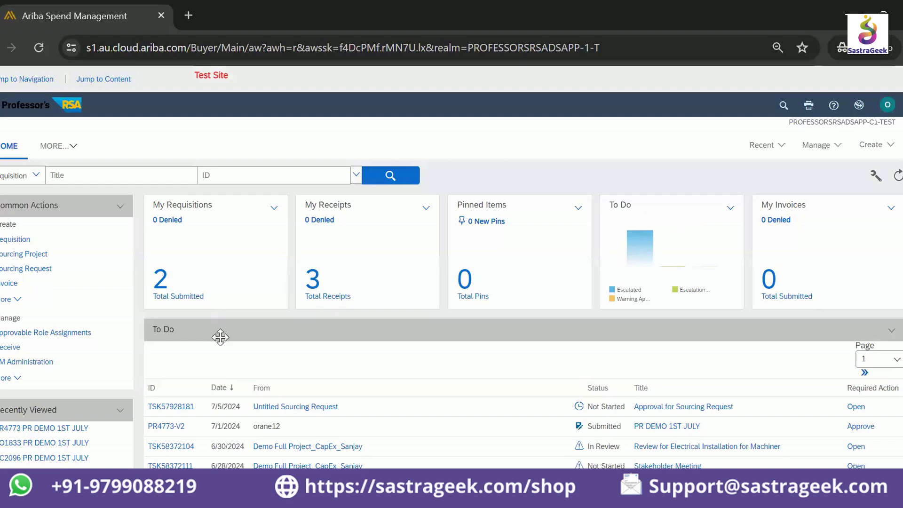
scroll(220, 337, "down", 2)
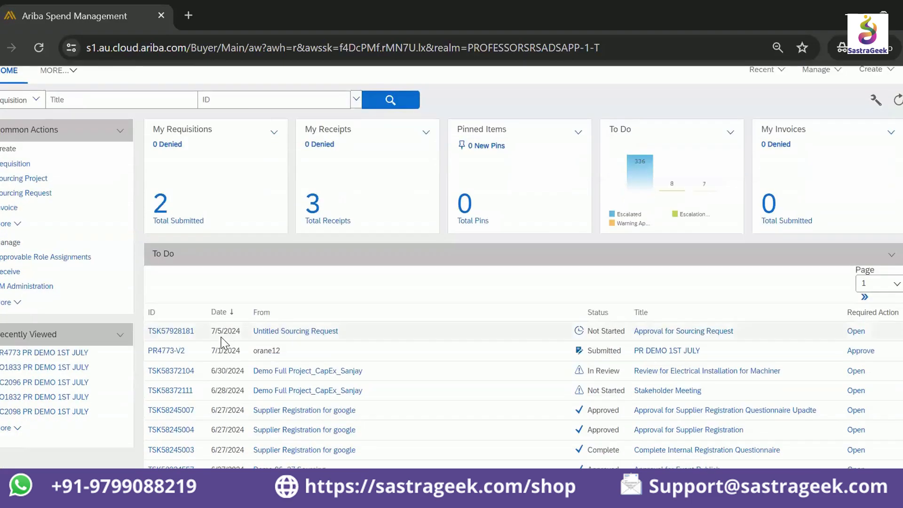
left_click(171, 351)
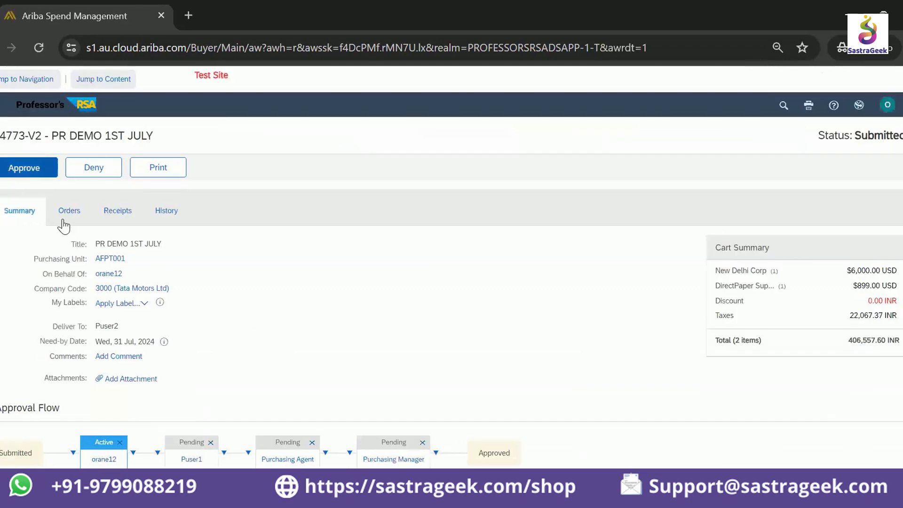
left_click(172, 214)
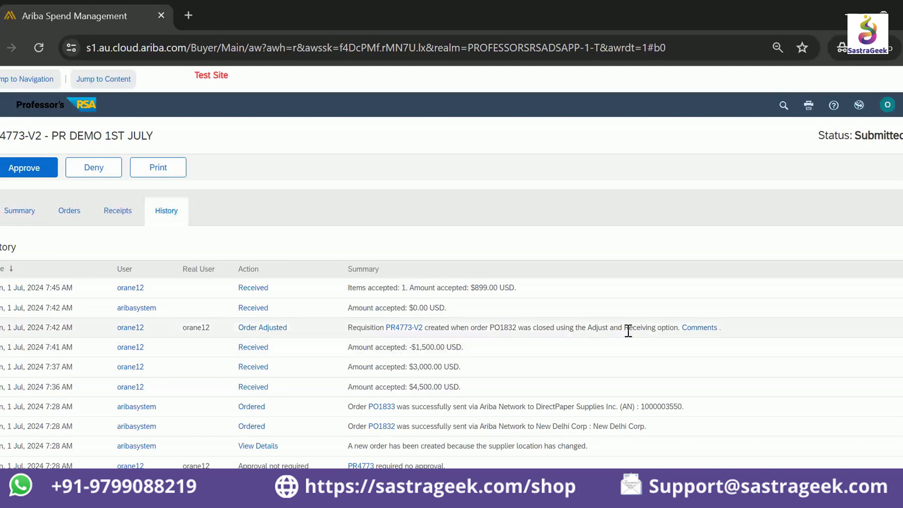
left_click(271, 331)
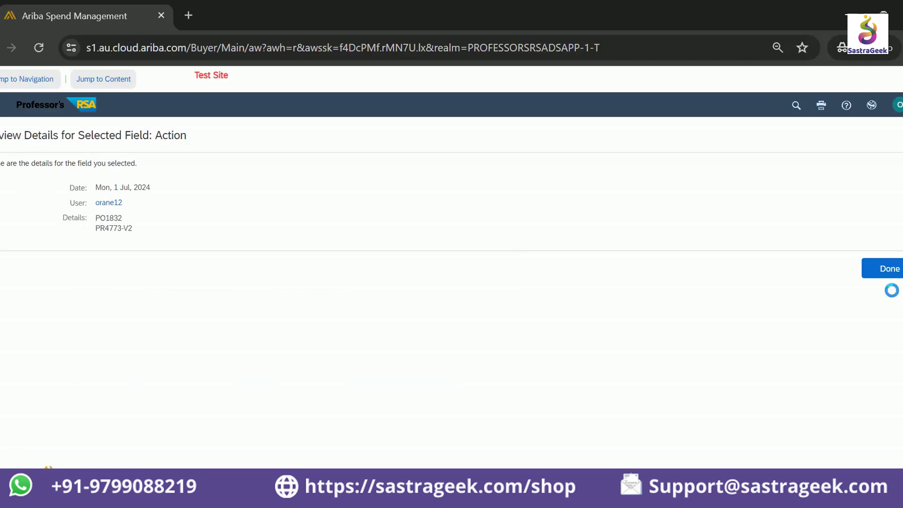
left_click(879, 268)
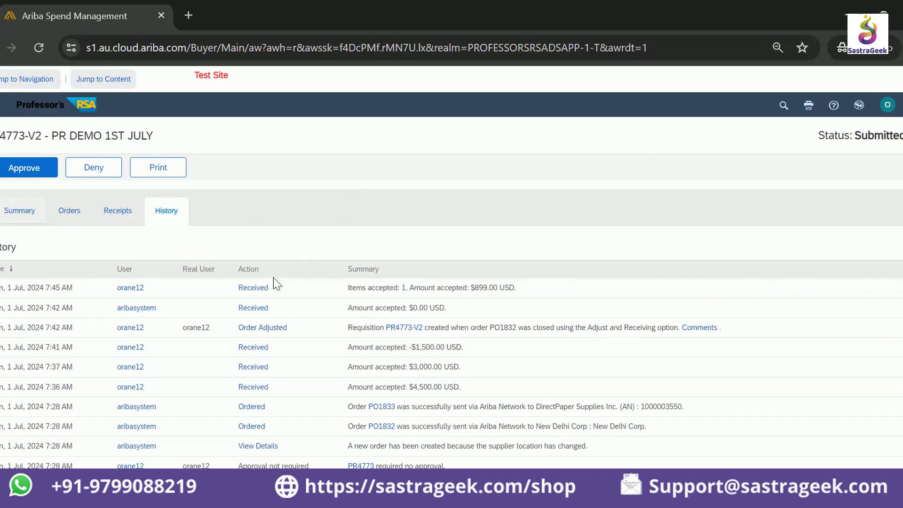
Step: Deny the V2 version of the PR DEMO 1ST JULY requisition with the comment "not sure"
left_click(95, 172)
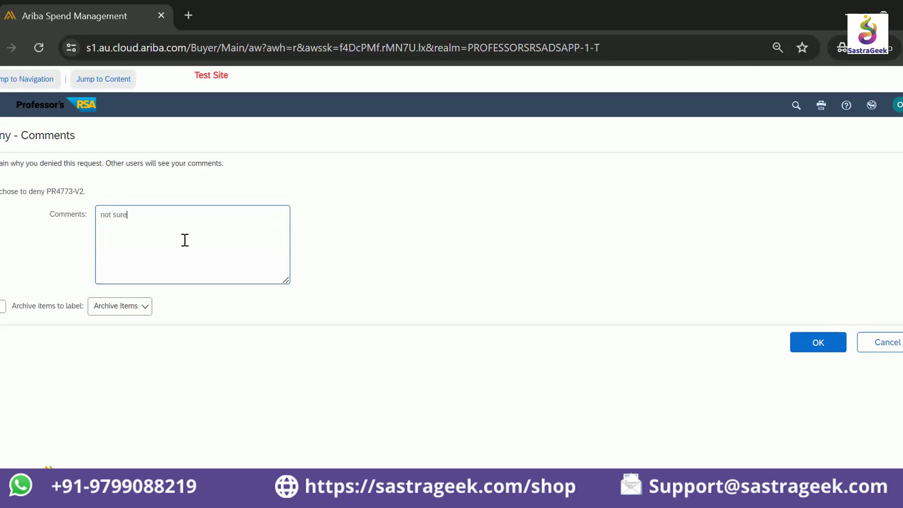
left_click(818, 342)
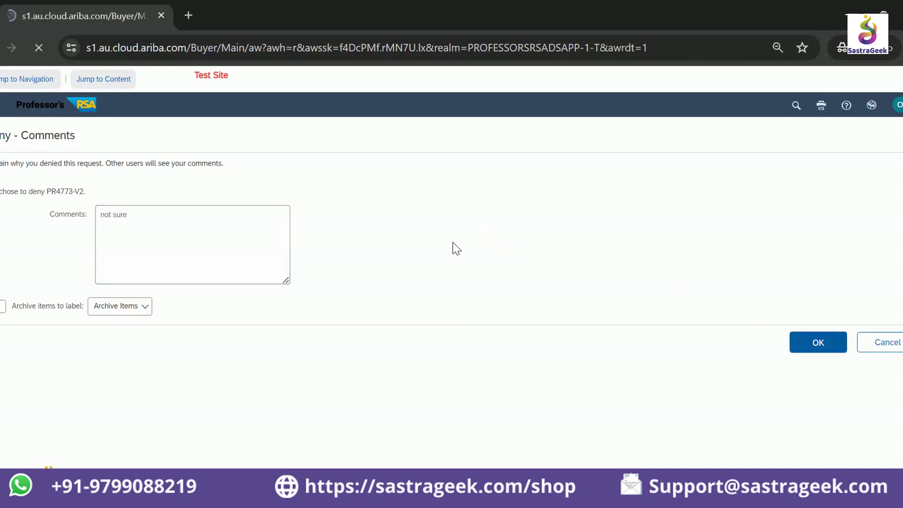
Step: Open the original PR DEMO 1ST JULY requisition from My Documents and review the history of its New Delhi Corp order
scroll(291, 330, "down", 15)
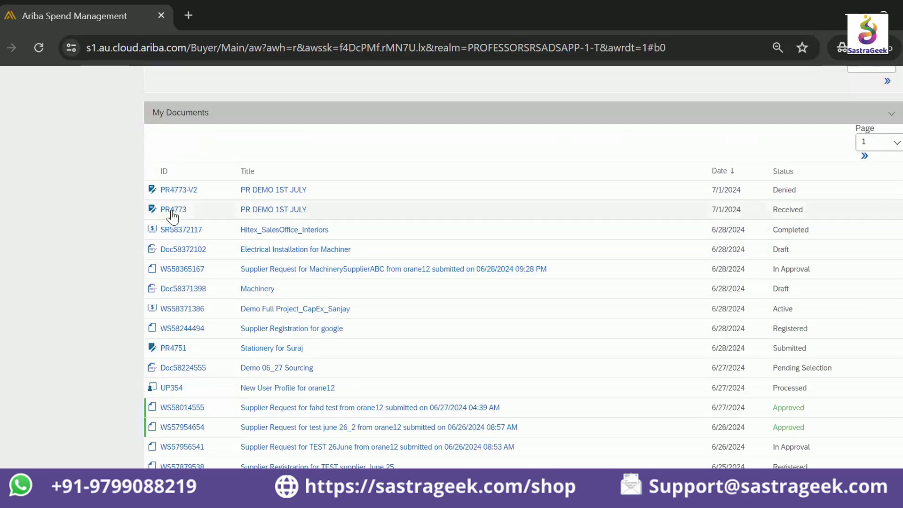
left_click(172, 212)
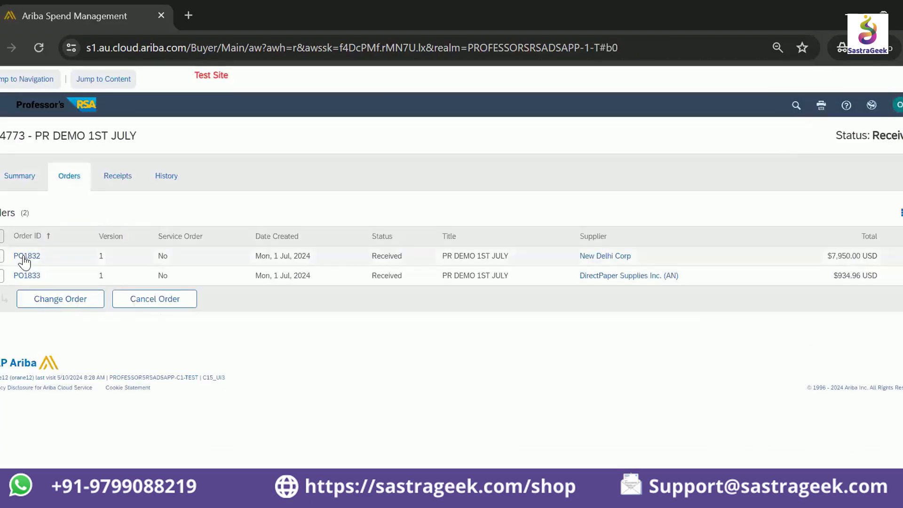
left_click(162, 255)
left_click(295, 237)
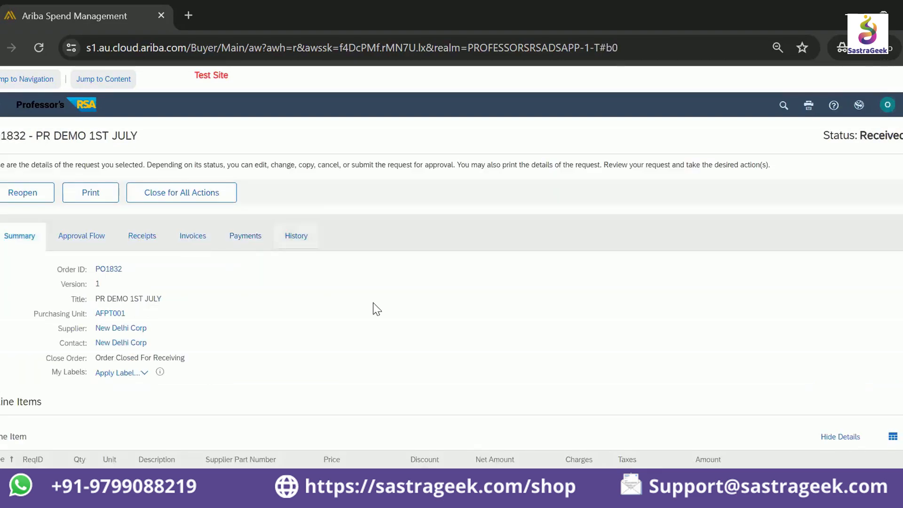
scroll(379, 366, "down", 1)
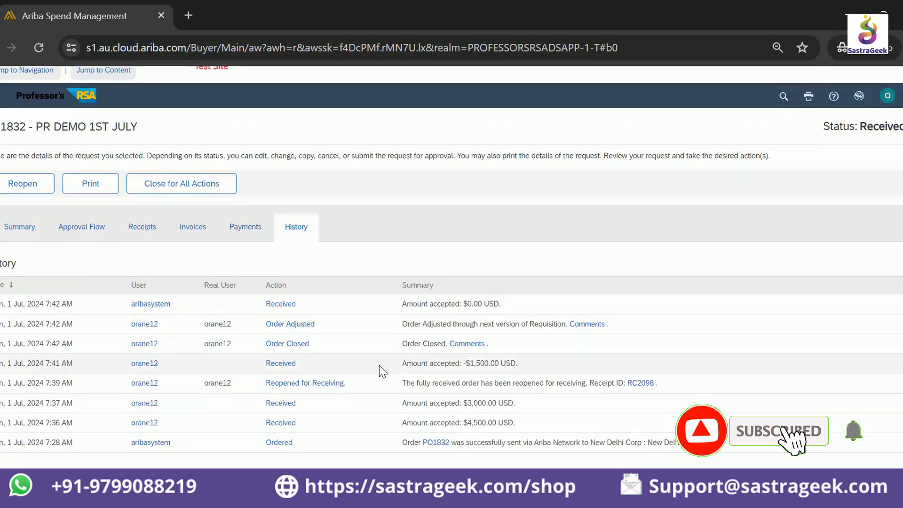
Step: Review the laptop order's summary and line items, and open the requisition linked to the LAPTOP line
left_click(11, 216)
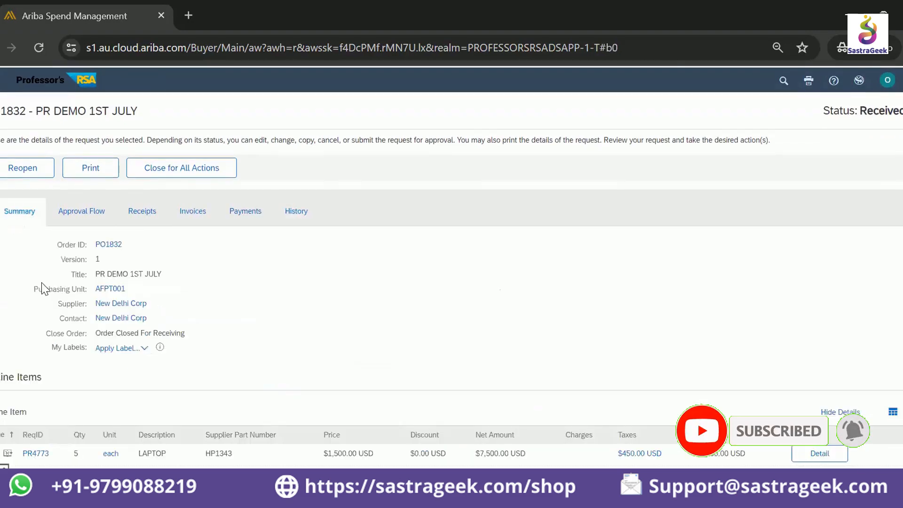
scroll(141, 250, "down", 3)
scroll(105, 308, "up", 3)
left_click(43, 454)
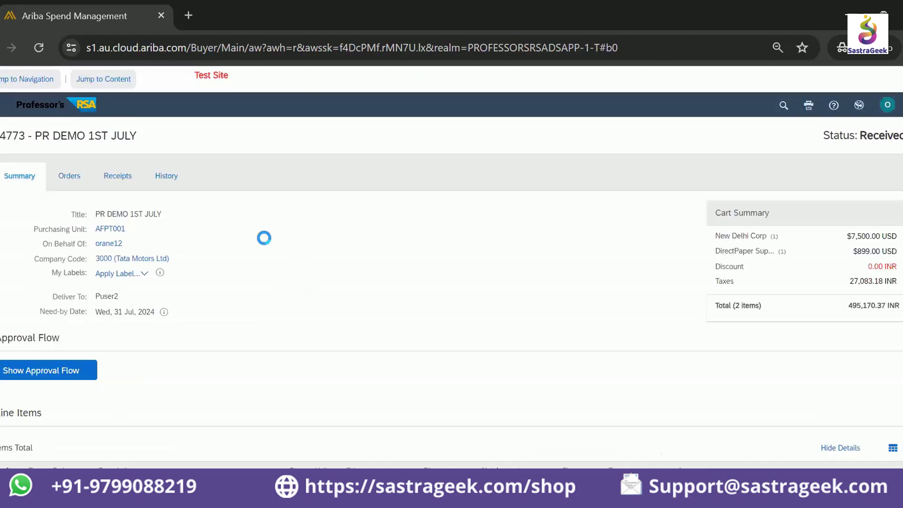
Step: Open the PR DEMO 1ST JULY requisition's history and check the recipient in the Ordered details of the DirectPaper Supplies Inc. order
left_click(177, 180)
scroll(458, 311, "down", 1)
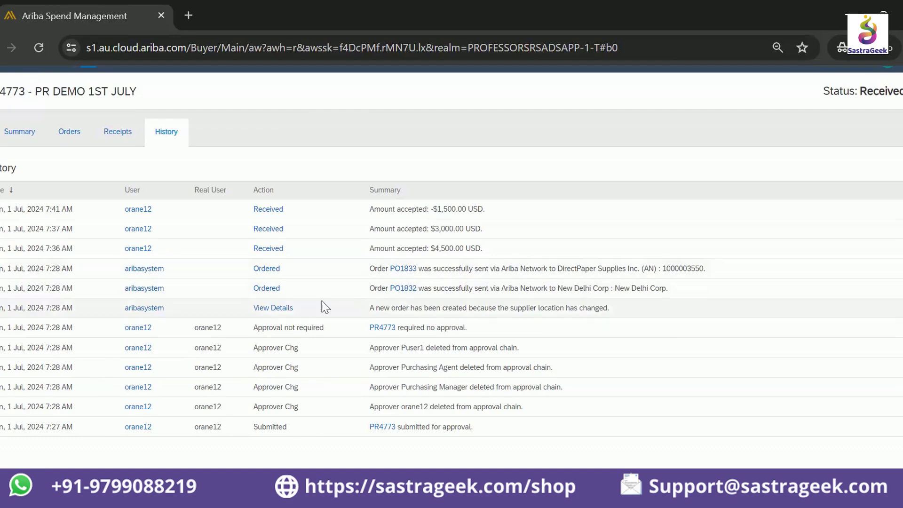
left_click(275, 272)
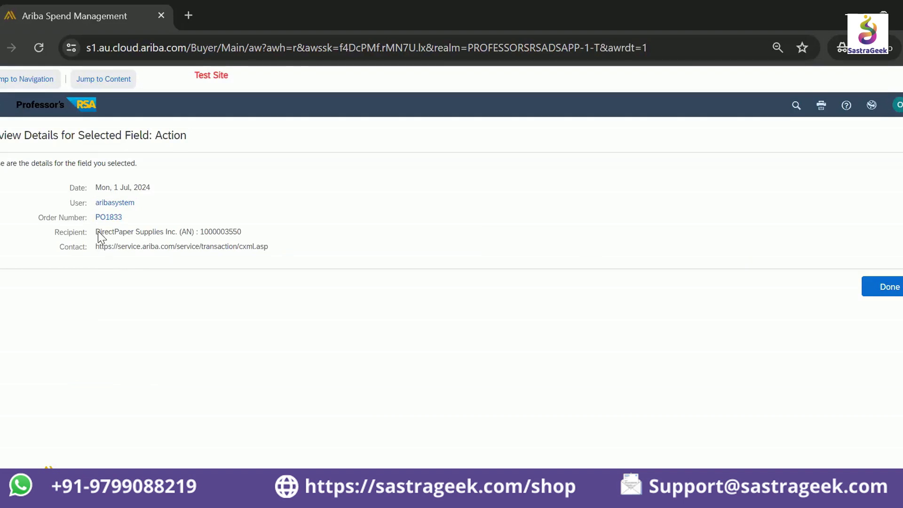
left_click_drag(100, 232, 243, 229)
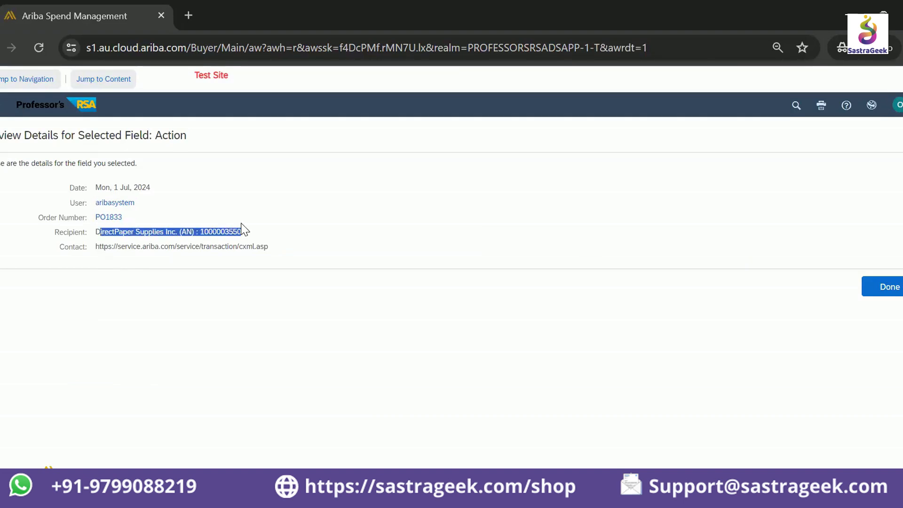
left_click(894, 287)
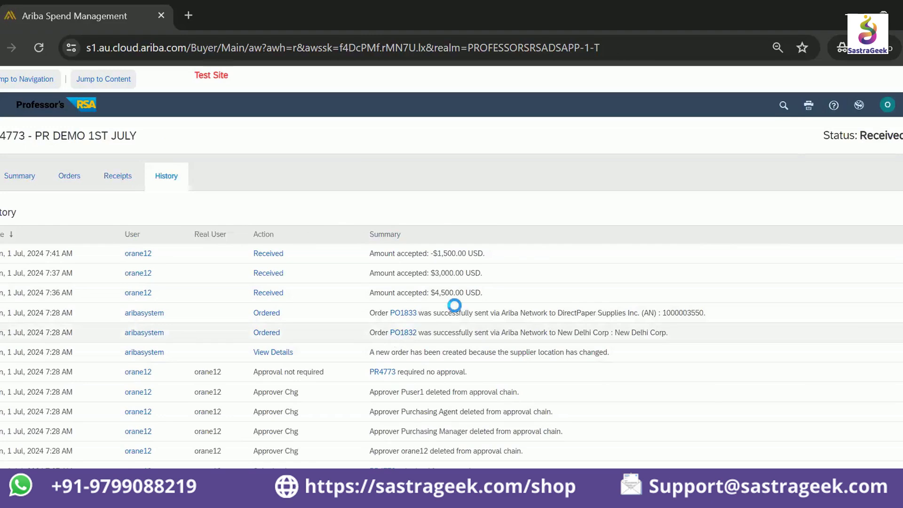
Step: Review the New Delhi Corp order's history and its Ordered details from the requisition history, and return to the home dashboard
left_click(404, 332)
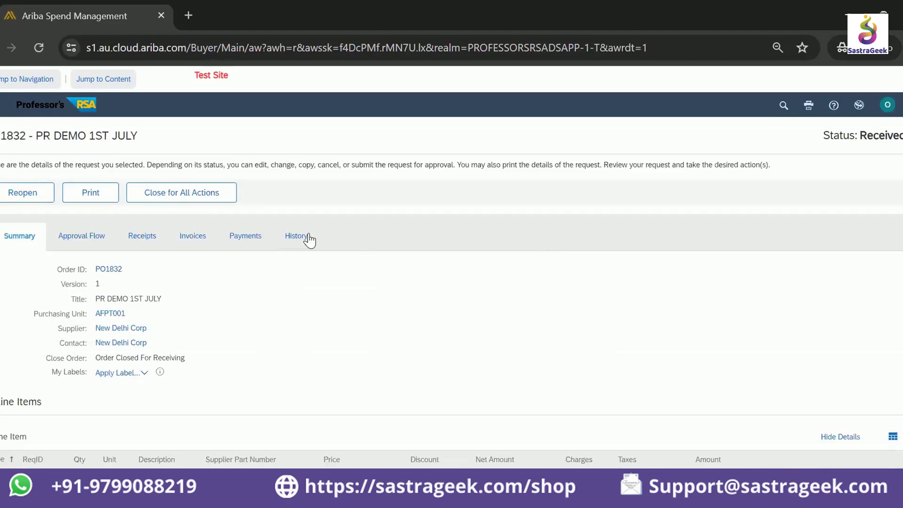
left_click(309, 240)
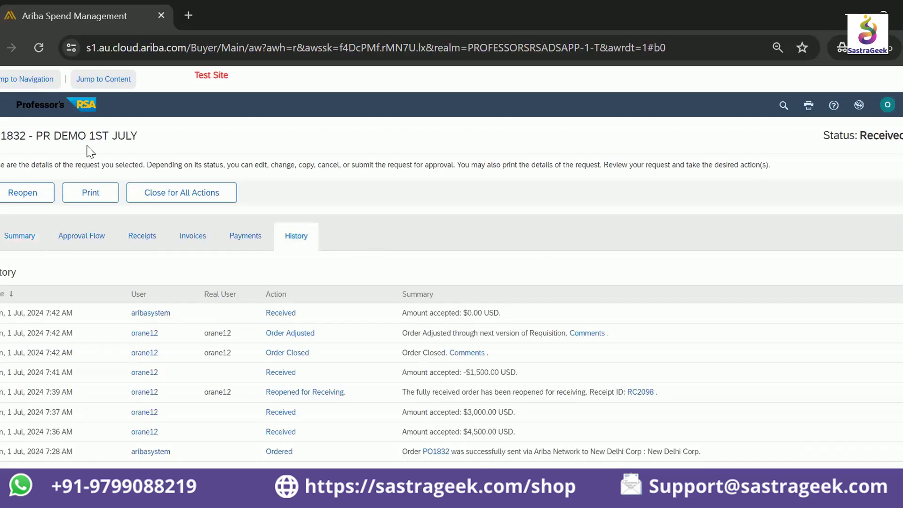
left_click(1, 108)
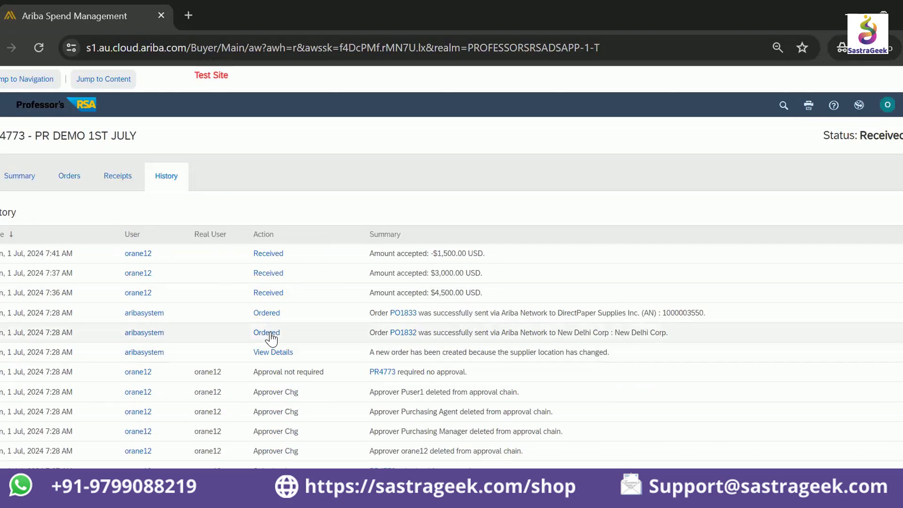
left_click(267, 333)
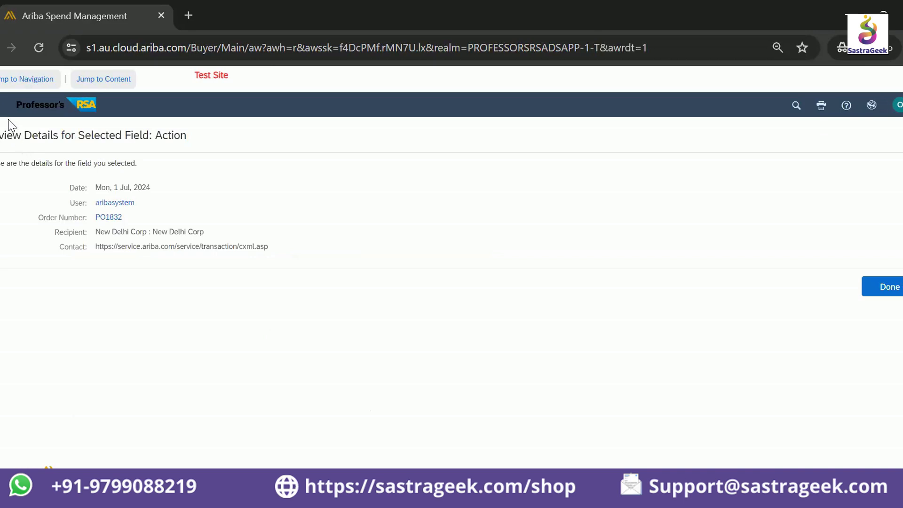
left_click(1, 109)
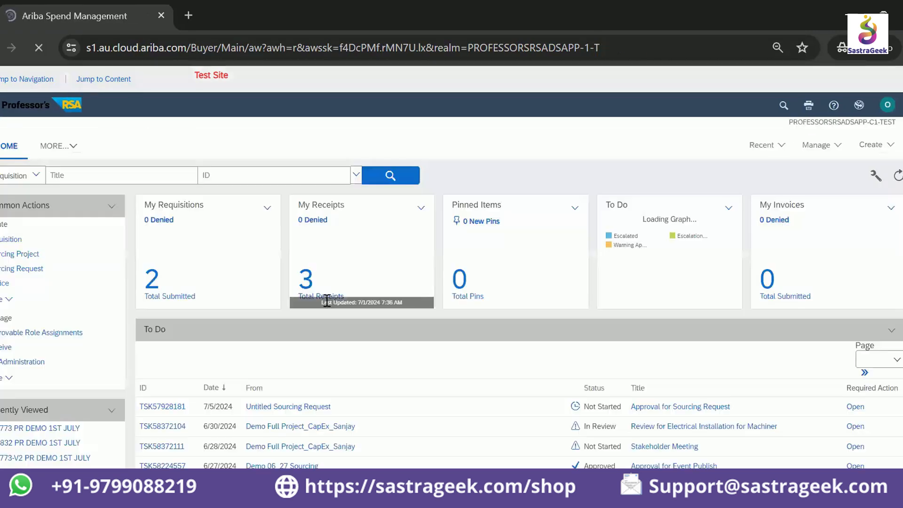
Step: Reopen the original PR DEMO 1ST JULY requisition and check the LAPTOP line's vendor location details, including the e-mail address
left_click(753, 145)
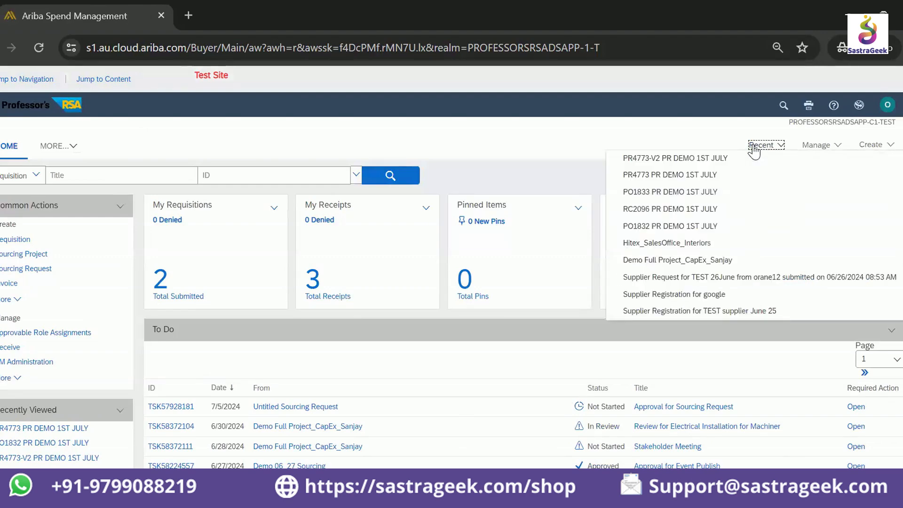
scroll(28, 385, "down", 3)
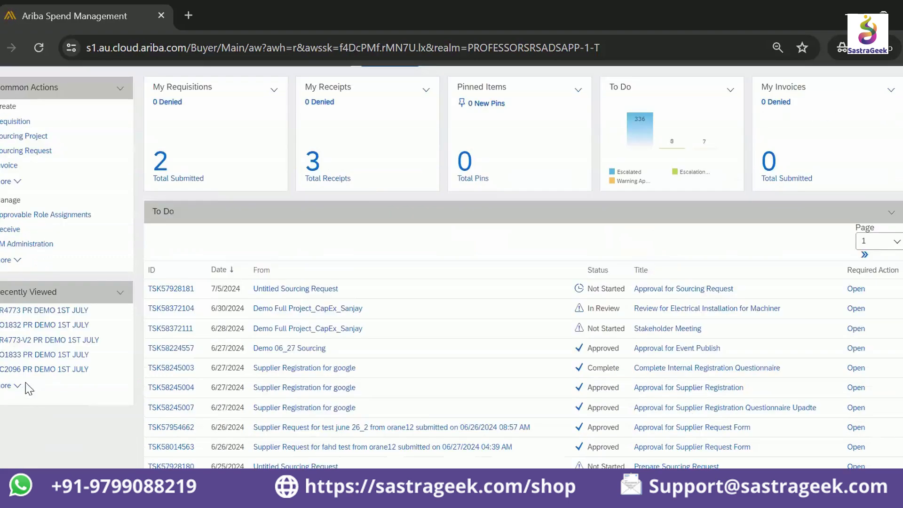
left_click(4, 281)
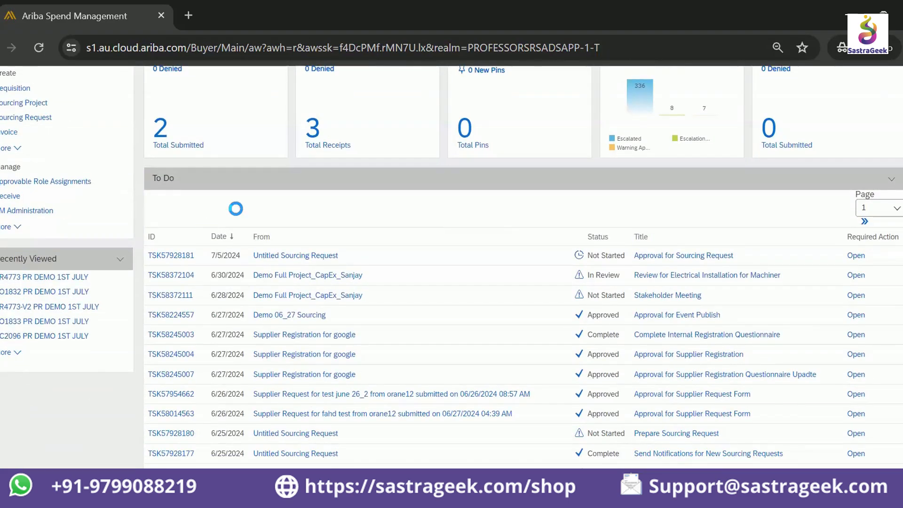
scroll(151, 216, "down", 5)
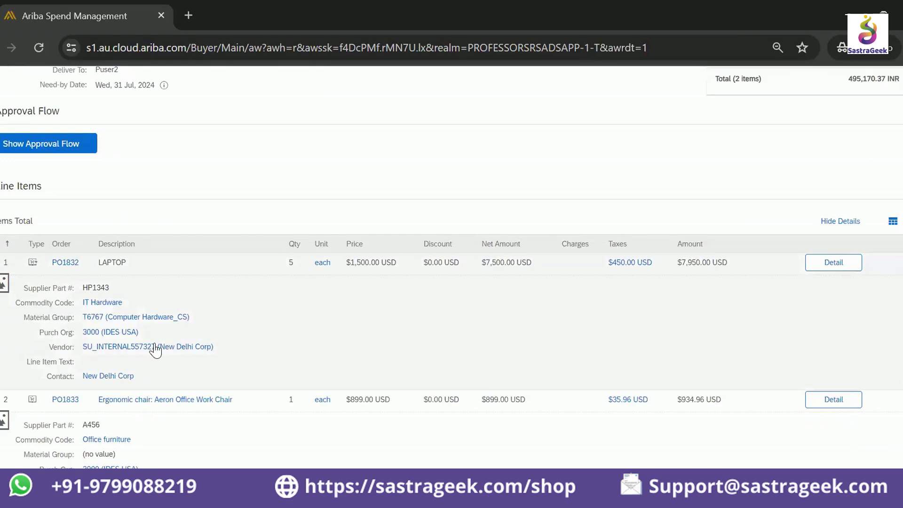
left_click(155, 349)
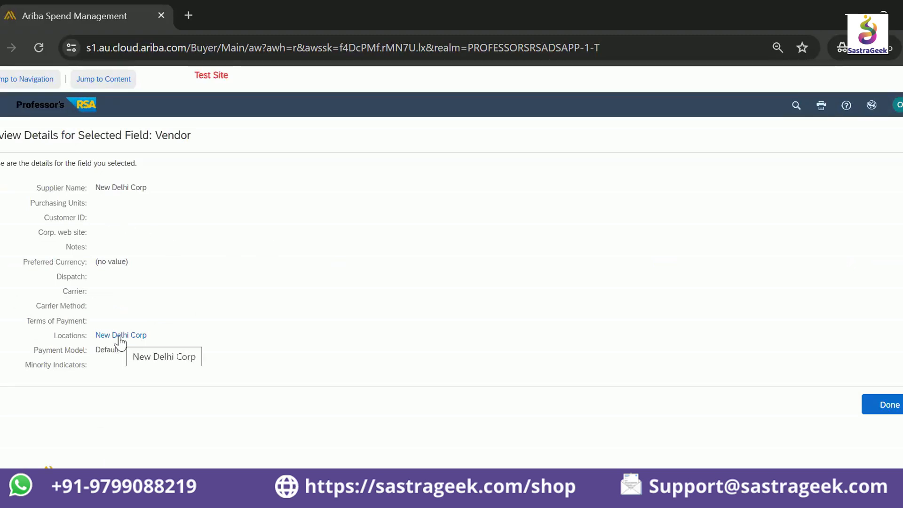
left_click(120, 336)
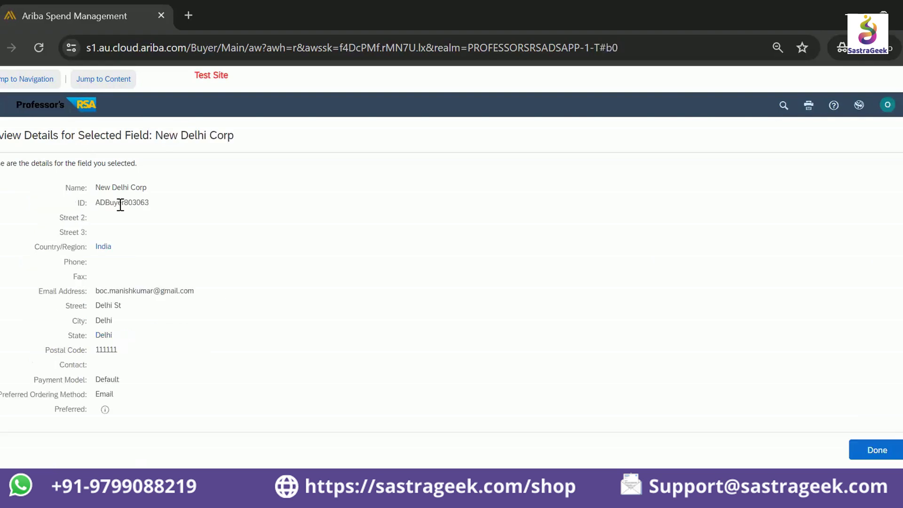
left_click_drag(195, 291, 96, 289)
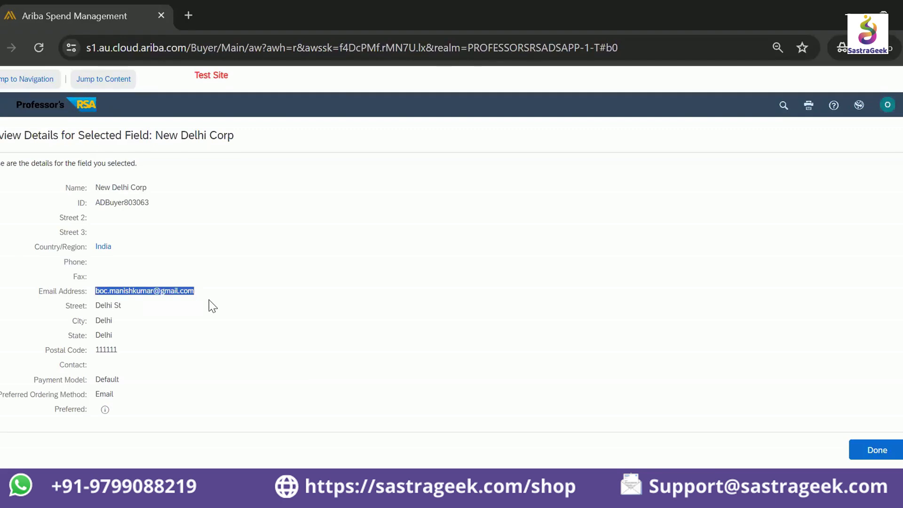
left_click(883, 451)
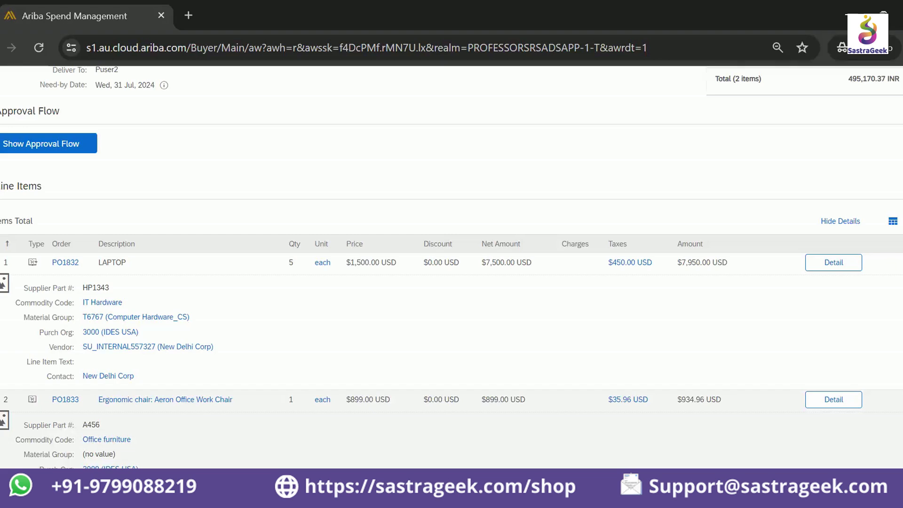
Step: Check the ergonomic chair line's vendor location details, including the e-mail address, and review the requisition's line items
left_click(158, 484)
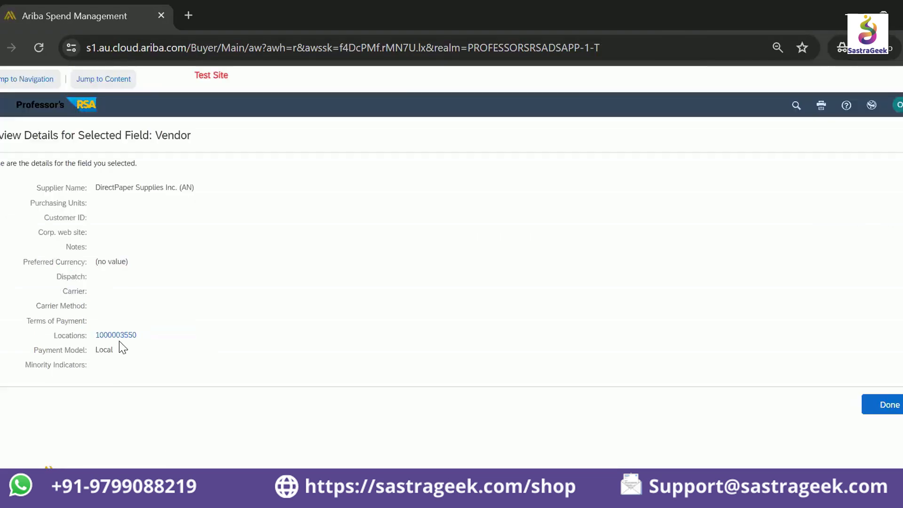
left_click(119, 336)
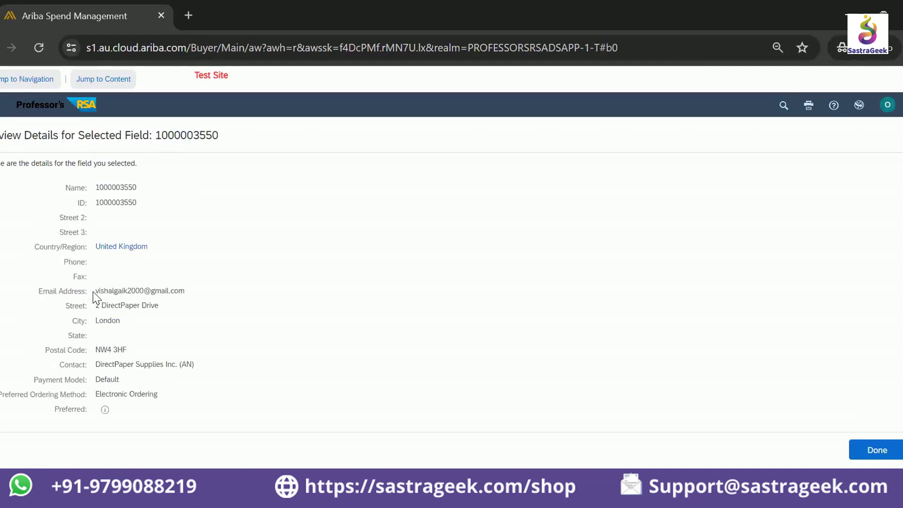
left_click_drag(93, 292, 188, 297)
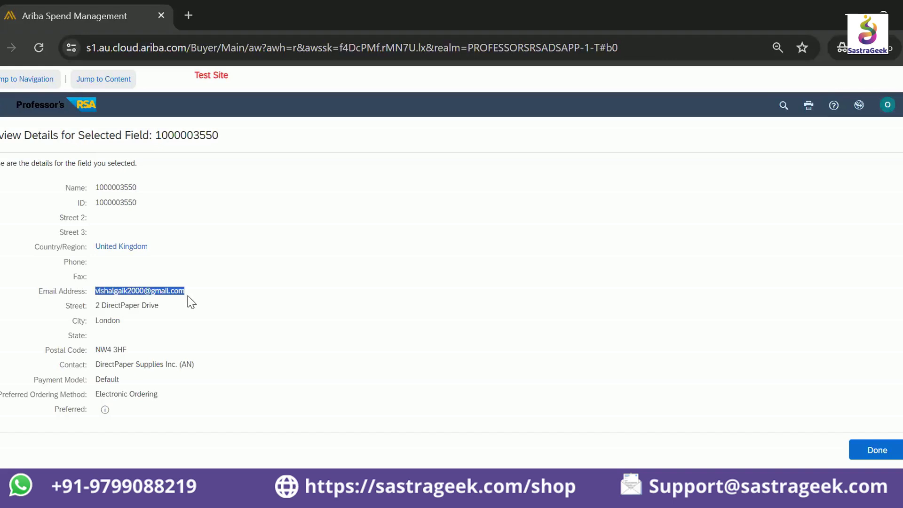
left_click(878, 451)
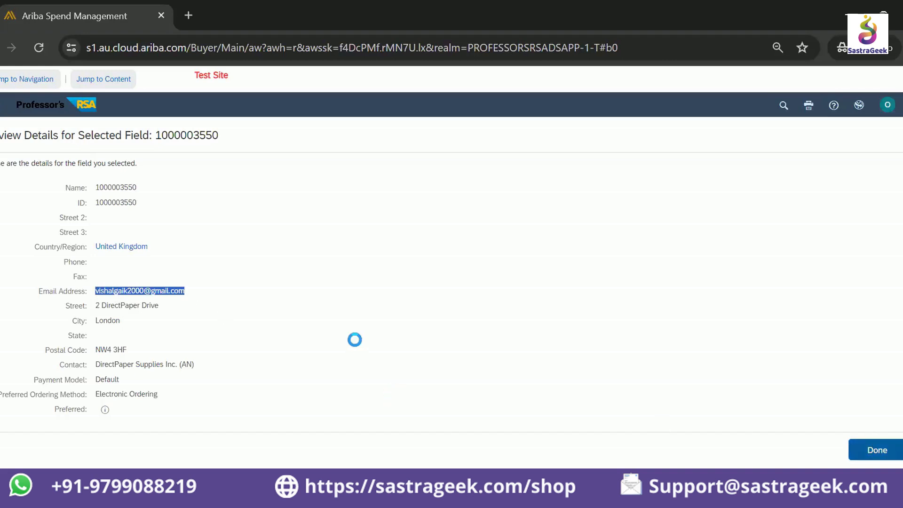
scroll(330, 336, "down", 3)
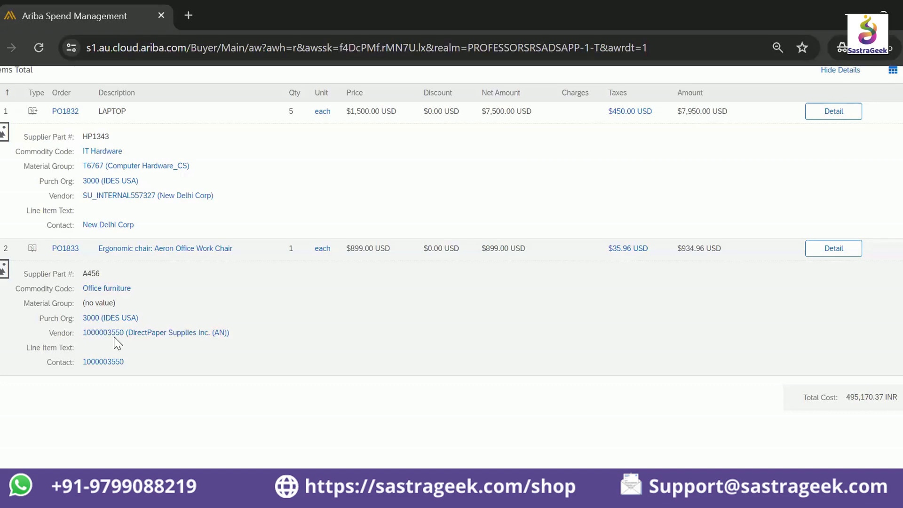
scroll(136, 313, "up", 8)
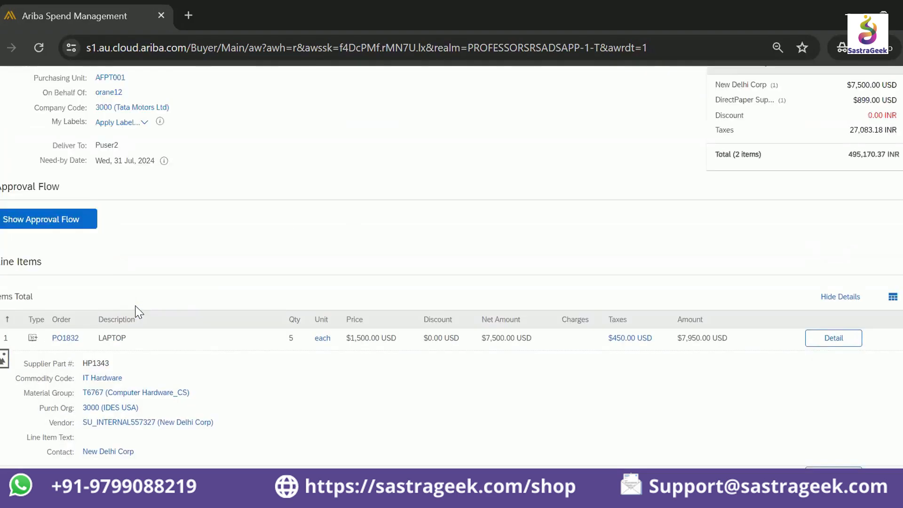
scroll(118, 338, "down", 5)
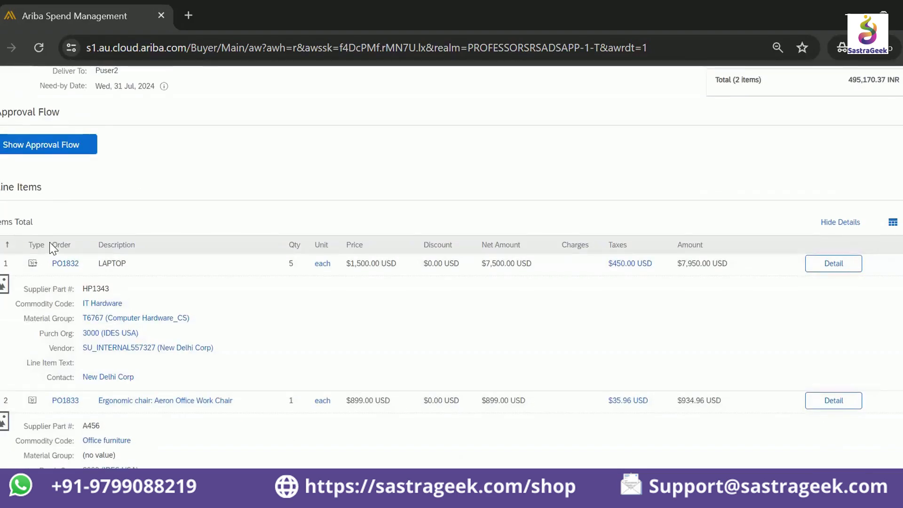
scroll(94, 217, "up", 5)
Step: Return to the home dashboard, search for purchase orders with the default date range, and browse the results
left_click(65, 104)
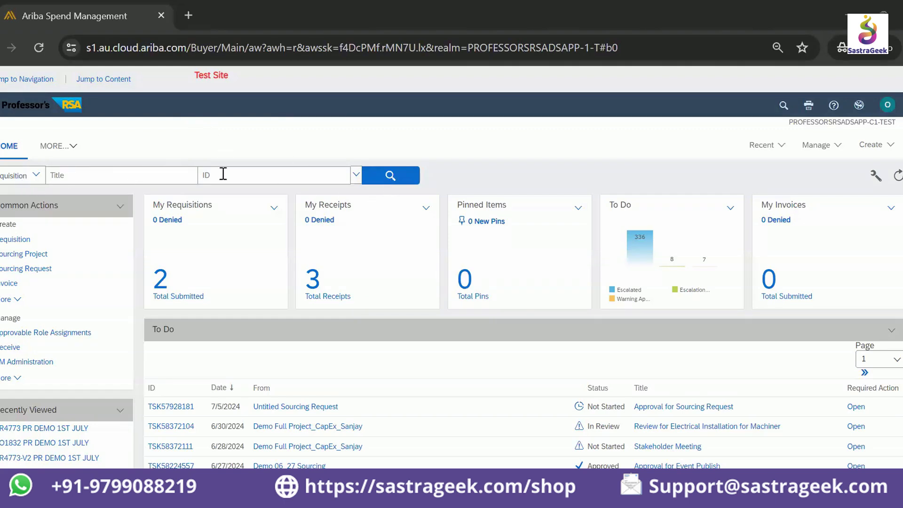
left_click(38, 182)
left_click(71, 378)
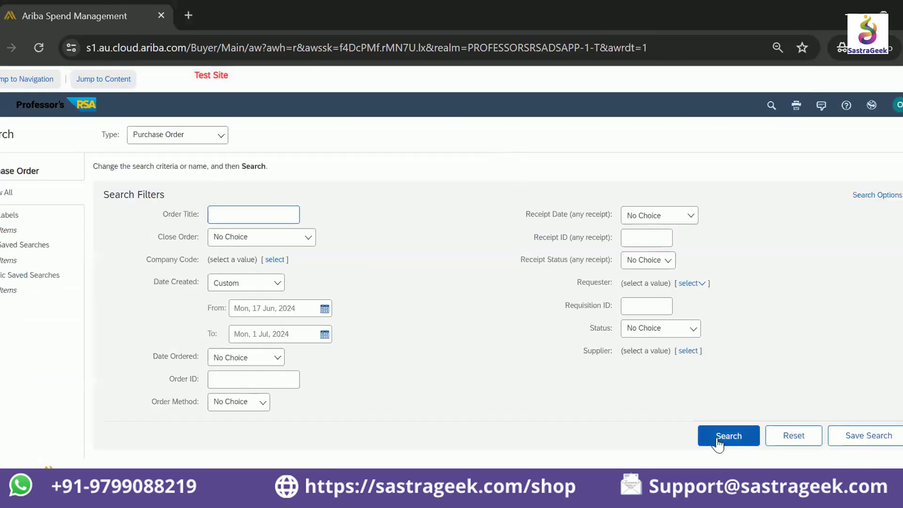
left_click(714, 439)
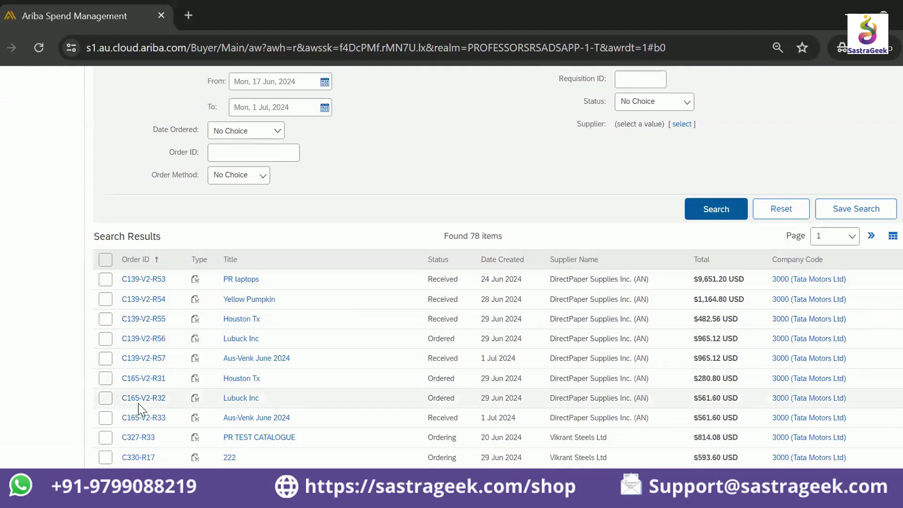
scroll(138, 405, "down", 7)
scroll(141, 410, "down", 7)
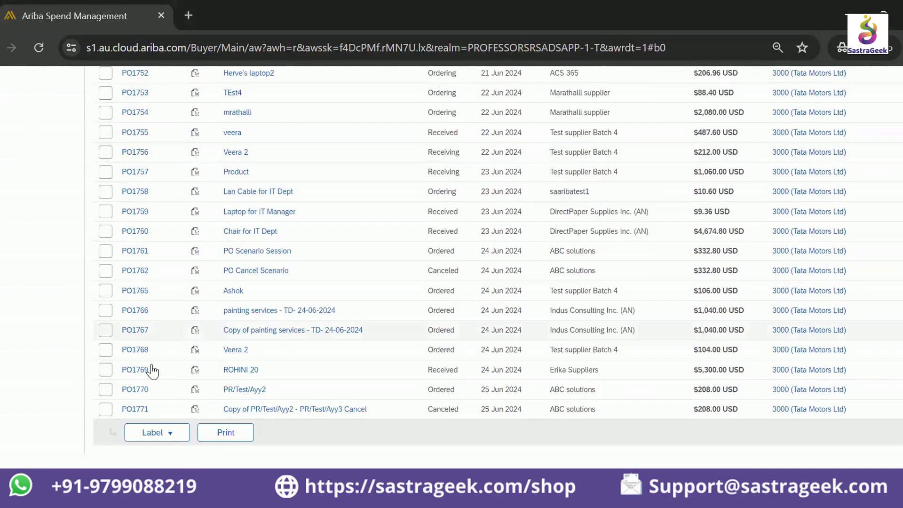
scroll(209, 355, "up", 15)
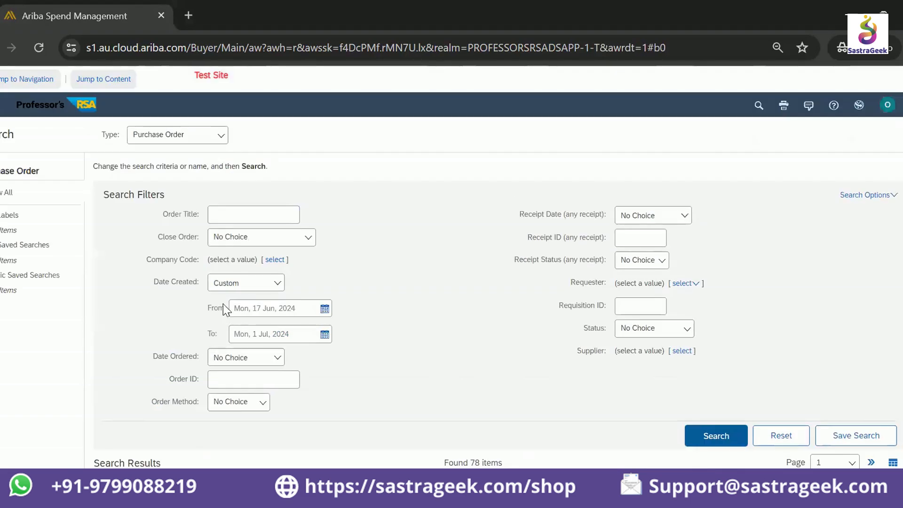
Step: Set the Date Created filter to No Choice, rerun the purchase order search, and sort the results by descending Order ID
left_click(248, 283)
left_click(244, 302)
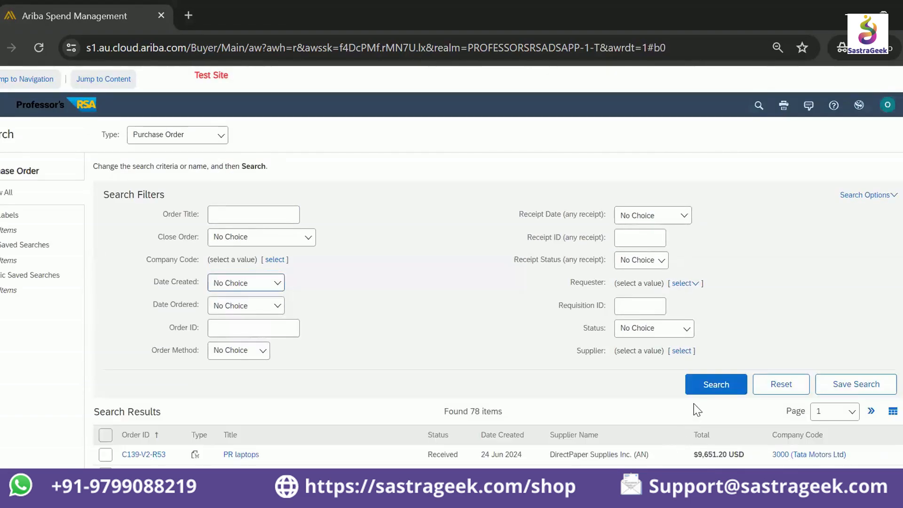
scroll(513, 353, "down", 2)
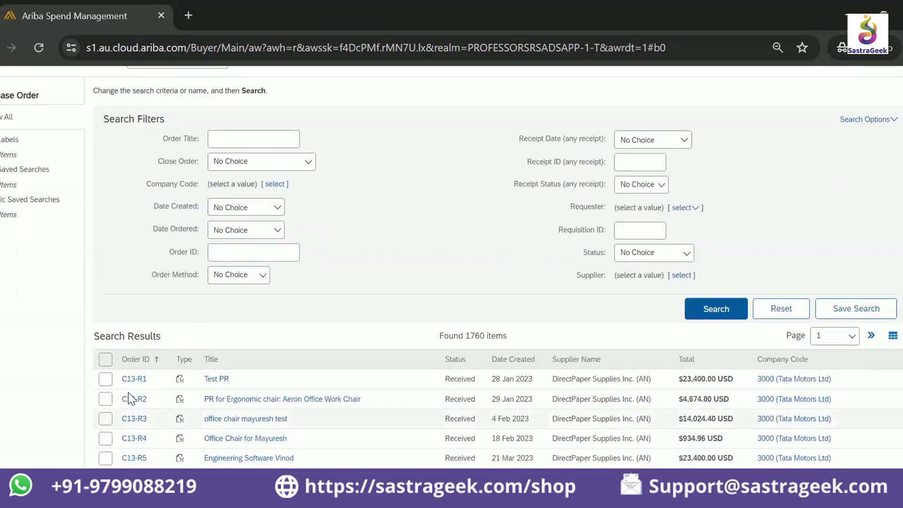
scroll(250, 348, "down", 15)
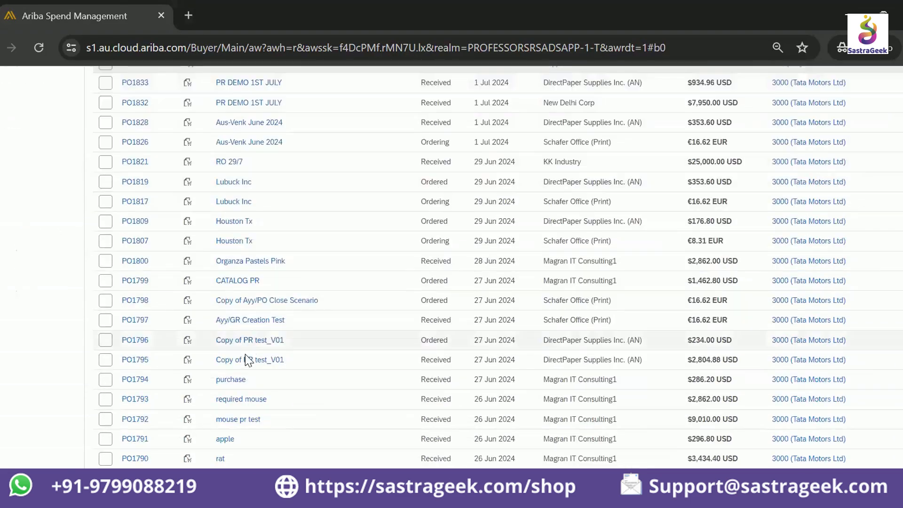
scroll(245, 354, "up", 15)
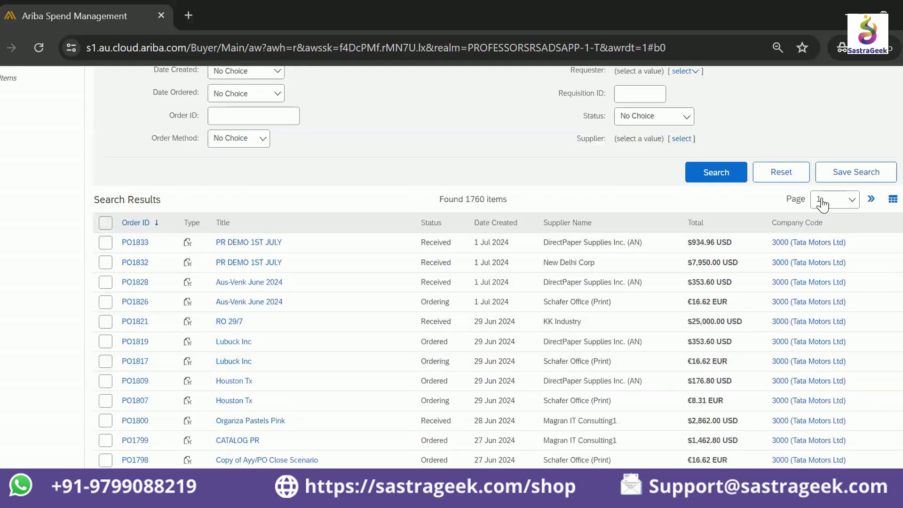
Step: Go to page 12 of the purchase order results, followed by page 40, to examine older orders
left_click(847, 197)
left_click(823, 408)
left_click(847, 201)
scroll(826, 414, "down", 5)
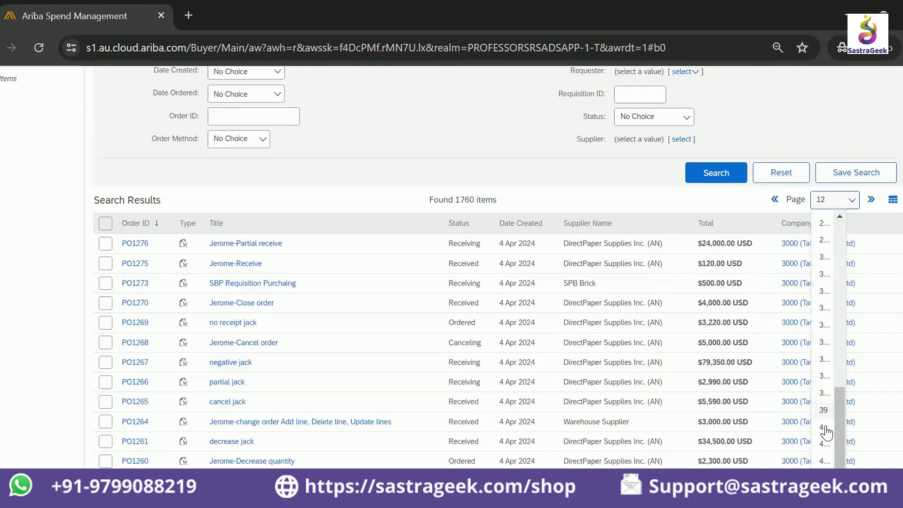
left_click(827, 425)
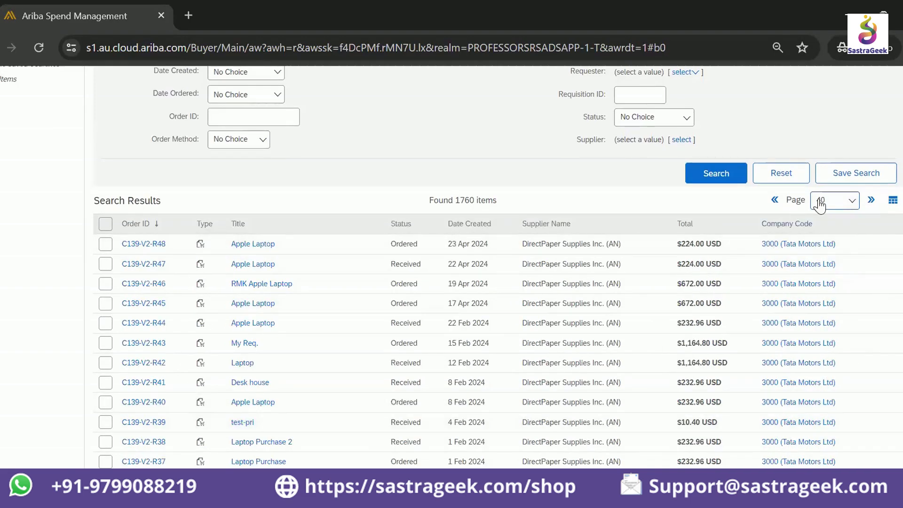
Step: Go to page 43 of the purchase order results and browse its orders
left_click(823, 200)
scroll(823, 423, "down", 5)
left_click(822, 460)
scroll(821, 277, "down", 8)
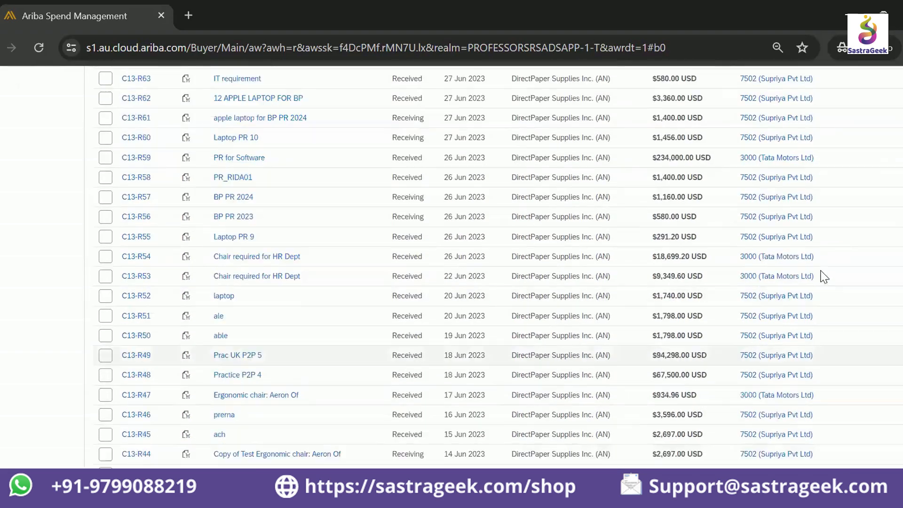
Step: Go to page 44, the last page of the purchase order results, and look through its orders
scroll(854, 323, "up", 12)
left_click(836, 362)
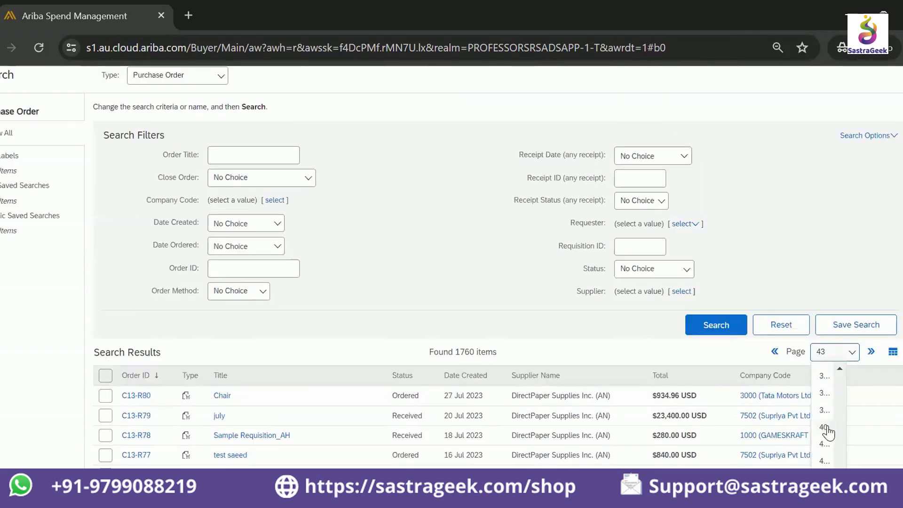
left_click(824, 429)
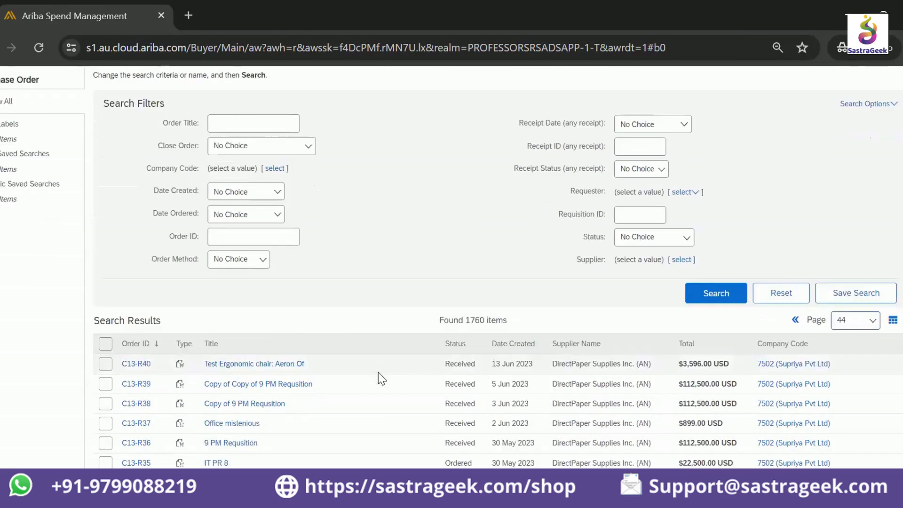
scroll(383, 375, "down", 8)
scroll(831, 358, "up", 9)
Step: Jump to page 5 of the purchase order results and look over the orders listed there
left_click(855, 415)
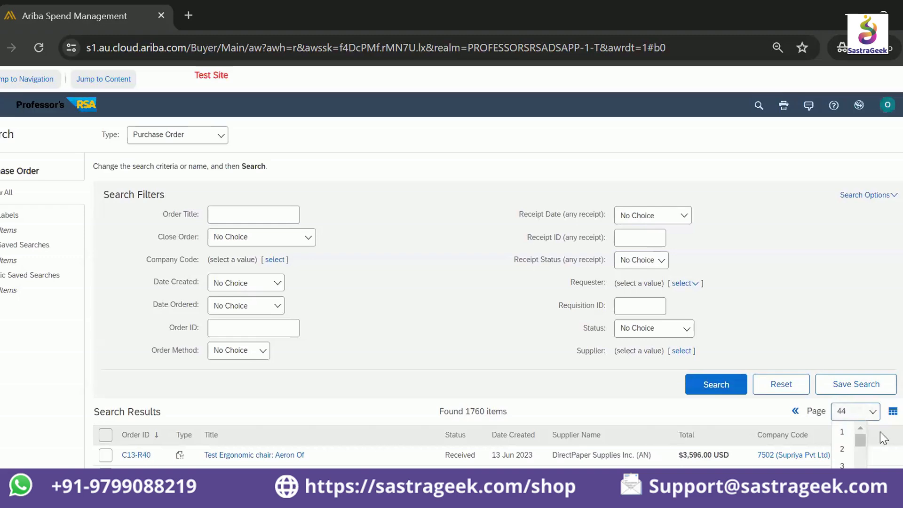
scroll(882, 439, "down", 3)
left_click_drag(860, 291, 861, 354)
left_click(848, 346)
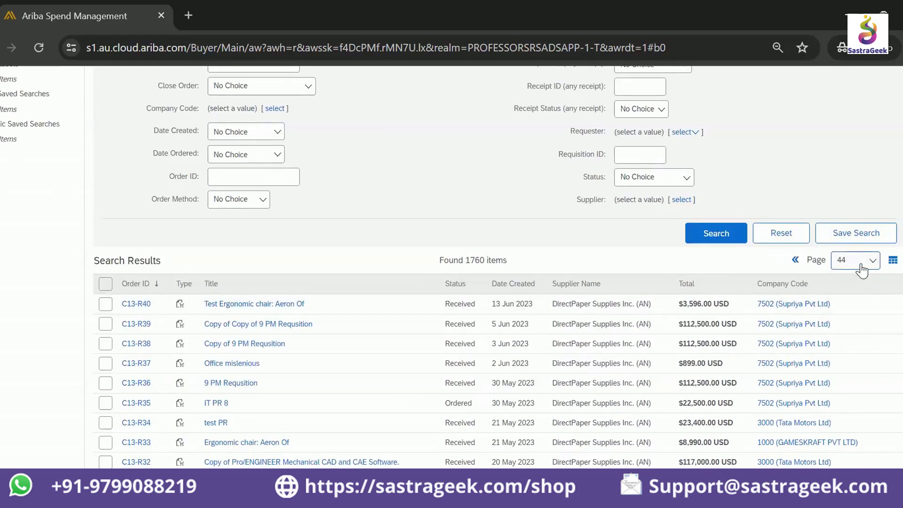
left_click(866, 262)
left_click(843, 350)
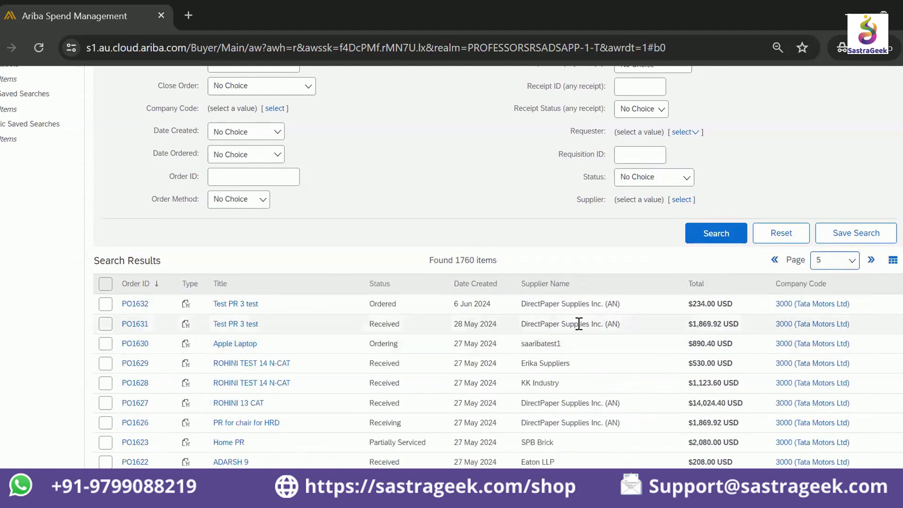
scroll(578, 326, "down", 5)
scroll(579, 326, "down", 3)
scroll(814, 268, "up", 12)
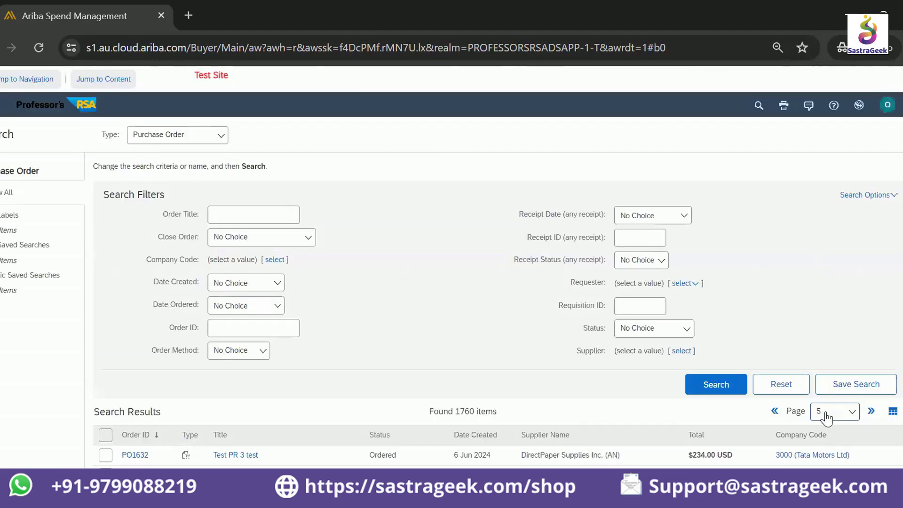
Step: Go to page 26 of the purchase order results and examine its order IDs and creation dates
left_click(826, 416)
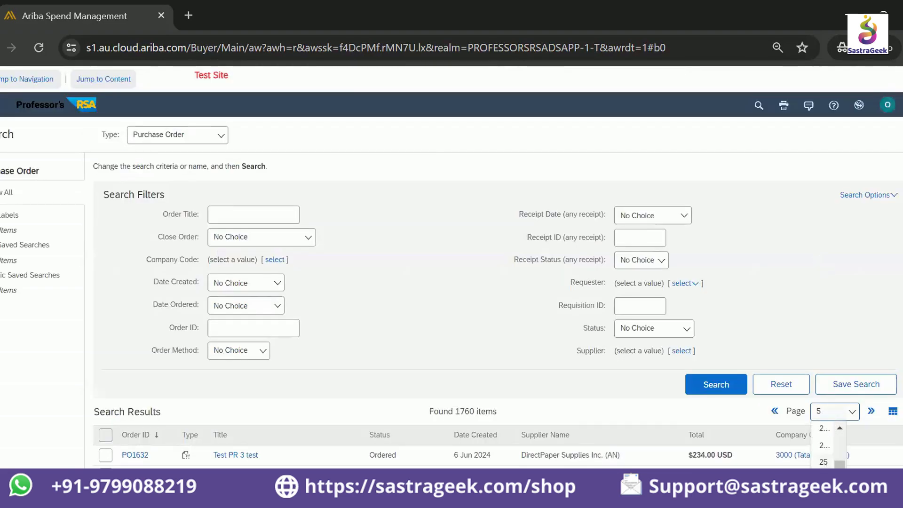
left_click(824, 485)
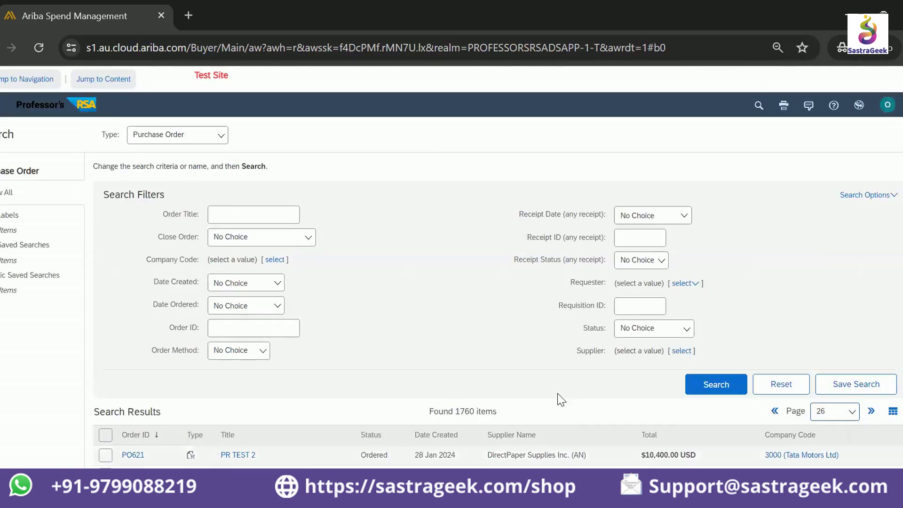
scroll(447, 340, "down", 5)
scroll(447, 345, "down", 10)
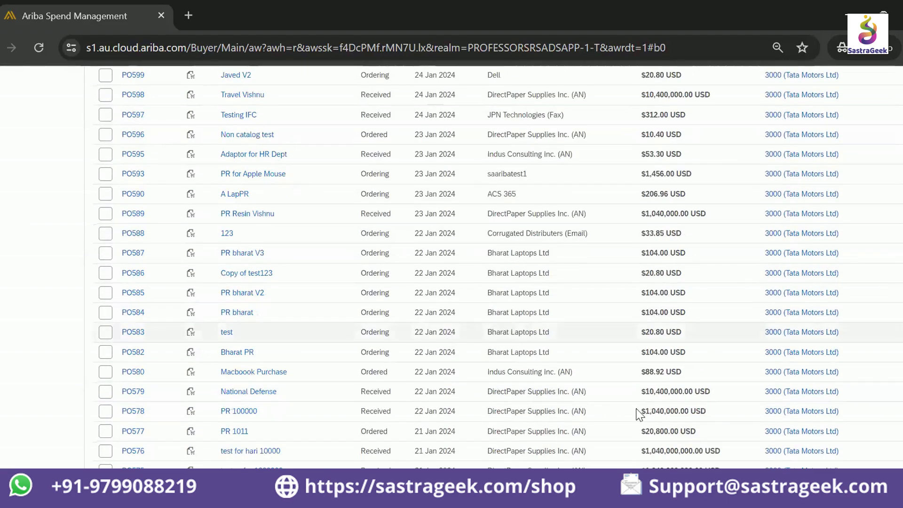
scroll(753, 283, "up", 2)
scroll(774, 252, "up", 13)
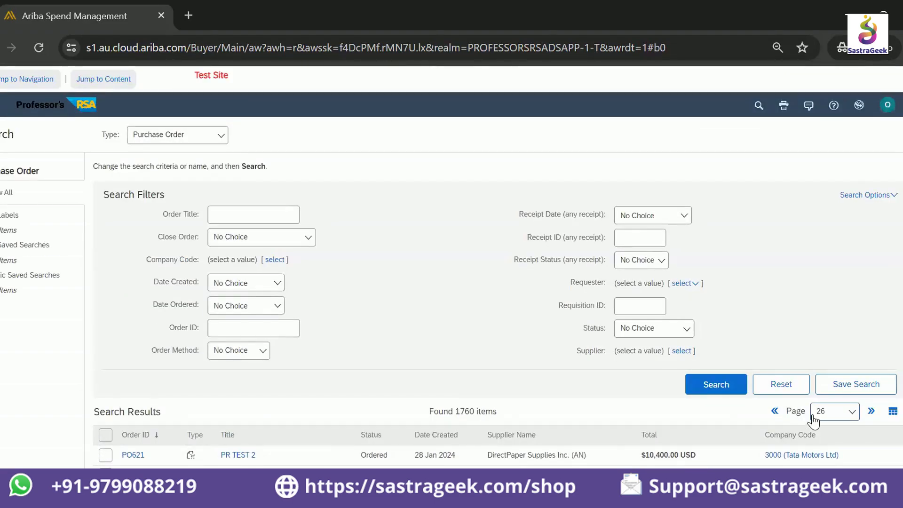
Step: Advance through page 27 to page 28 of the purchase order results and browse the orders on page 28
scroll(609, 327, "down", 5)
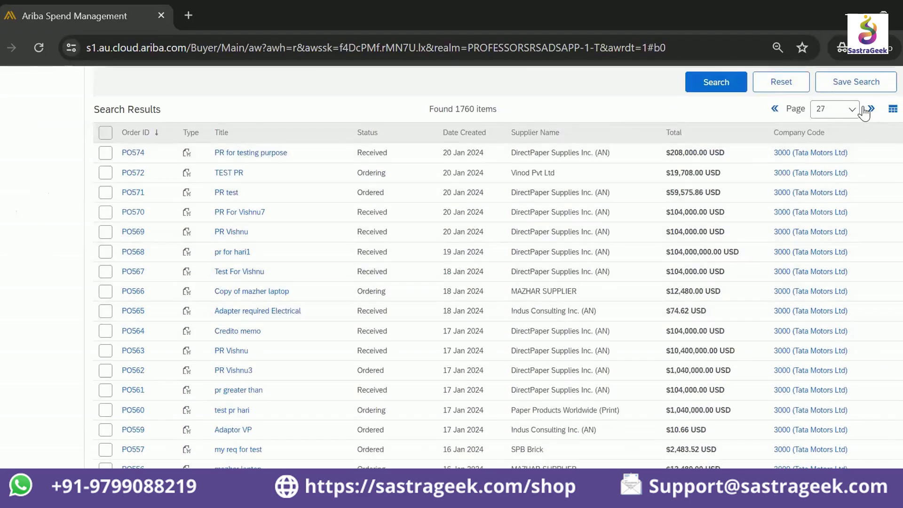
left_click(871, 110)
scroll(546, 193, "down", 10)
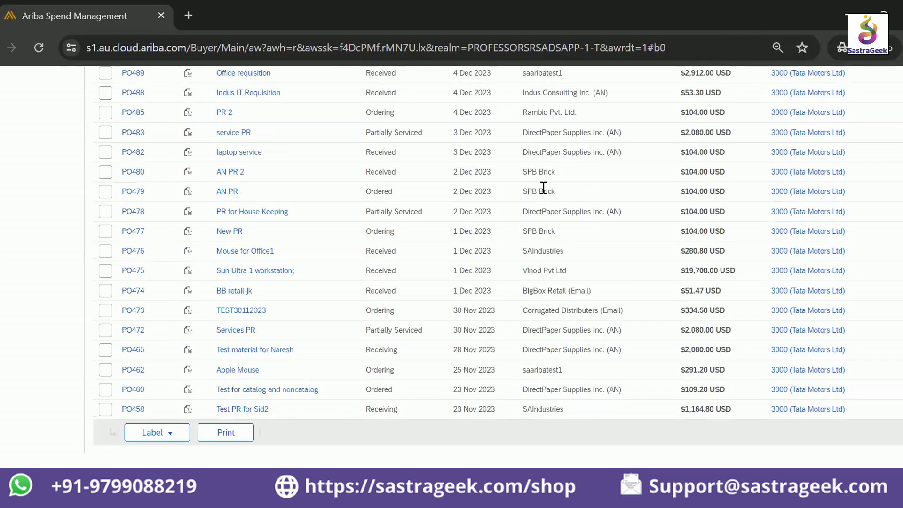
scroll(785, 226, "up", 8)
scroll(785, 226, "up", 5)
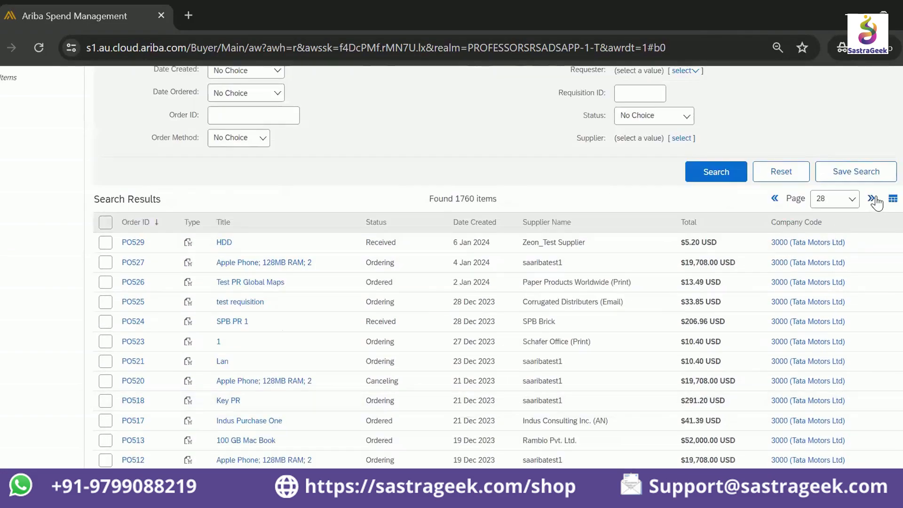
Step: Advance one page at a time from page 29 to page 36 of the purchase order results, examining the order IDs
left_click(871, 199)
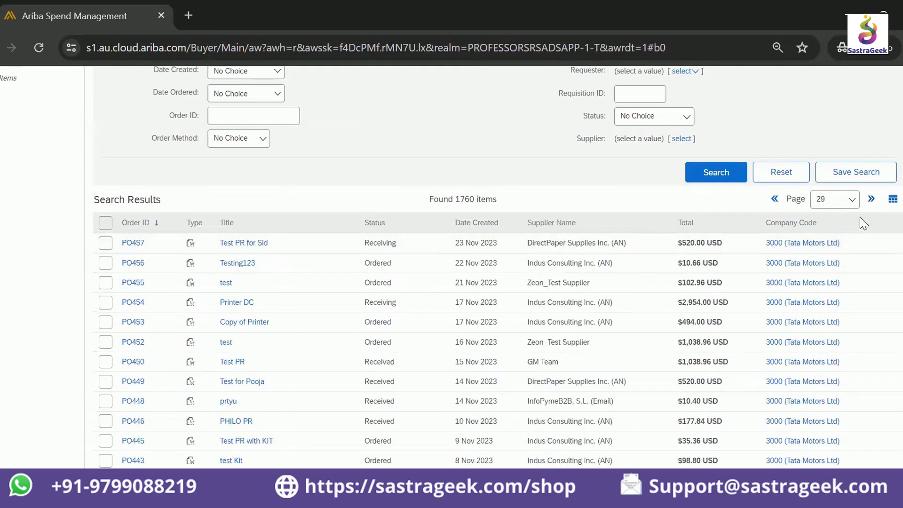
left_click(871, 200)
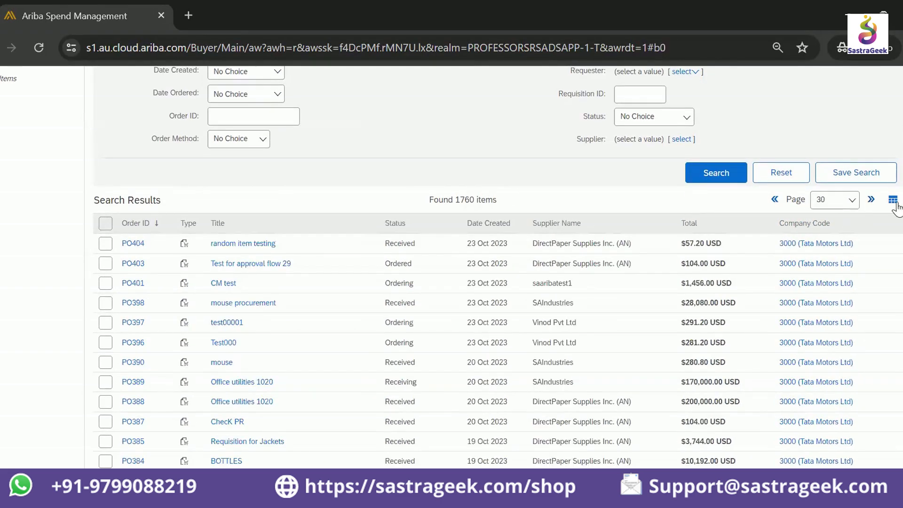
left_click(870, 200)
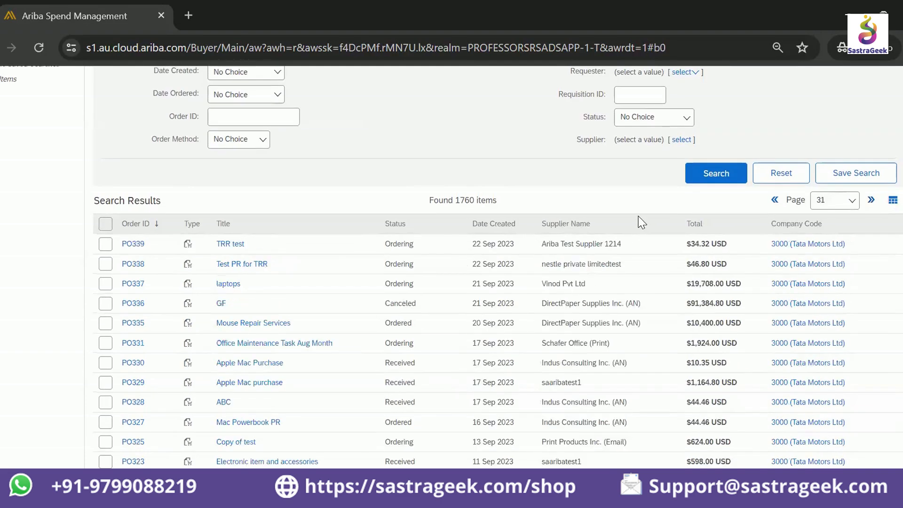
left_click(871, 199)
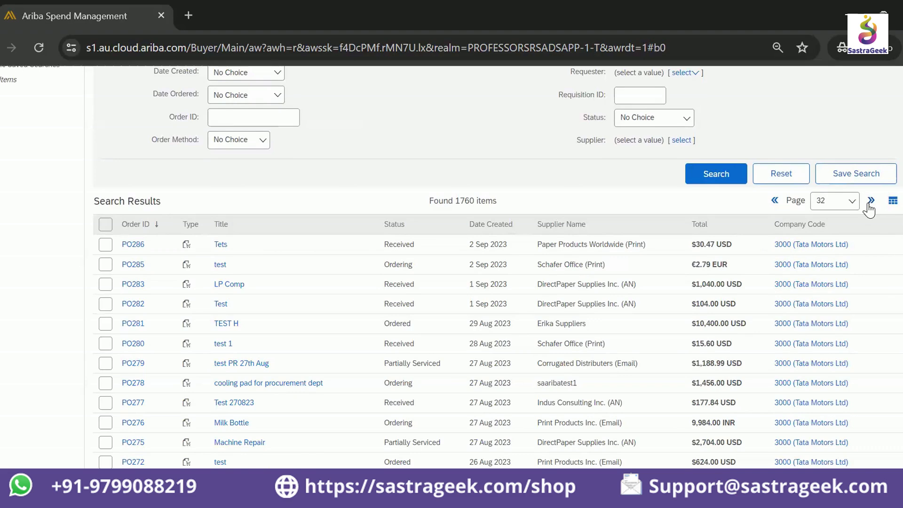
left_click(871, 201)
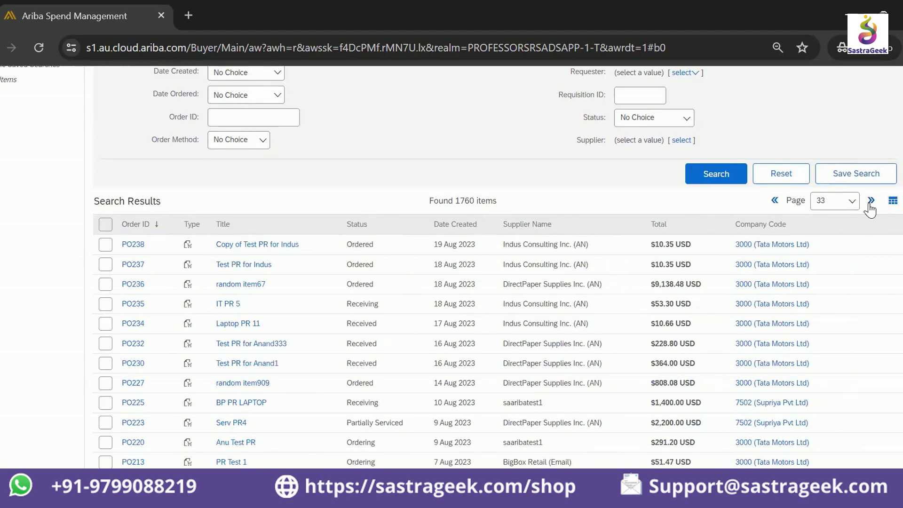
left_click(871, 201)
left_click(871, 201)
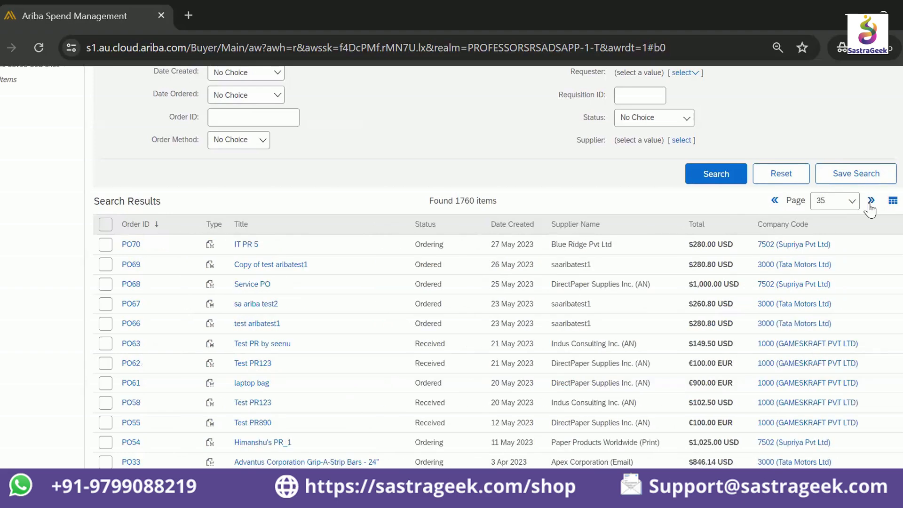
left_click(871, 202)
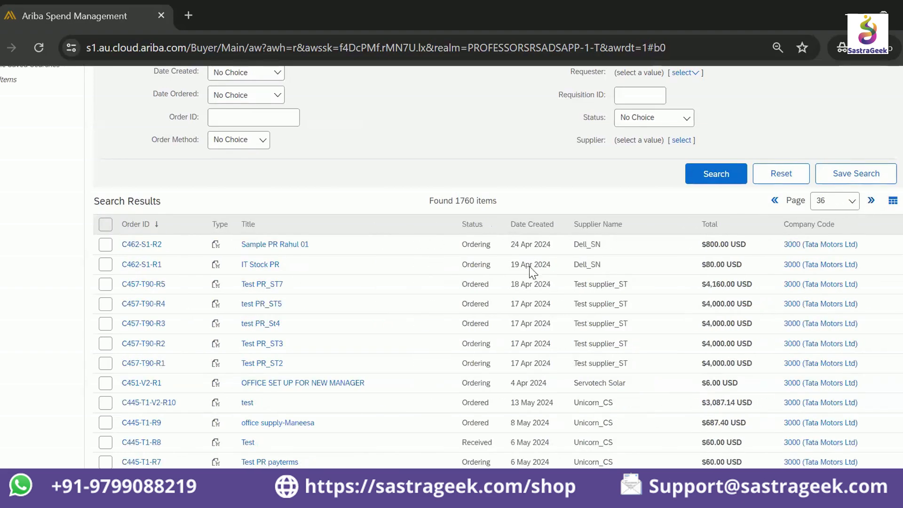
scroll(375, 288, "down", 5)
scroll(413, 277, "up", 6)
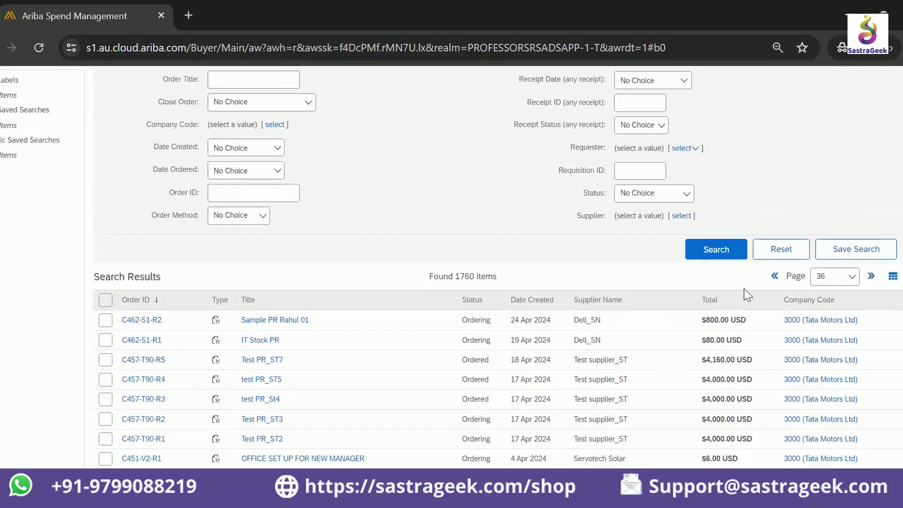
Step: Go back to page 35 to examine its purchase order IDs, and return to the home dashboard
left_click(774, 277)
scroll(468, 346, "down", 10)
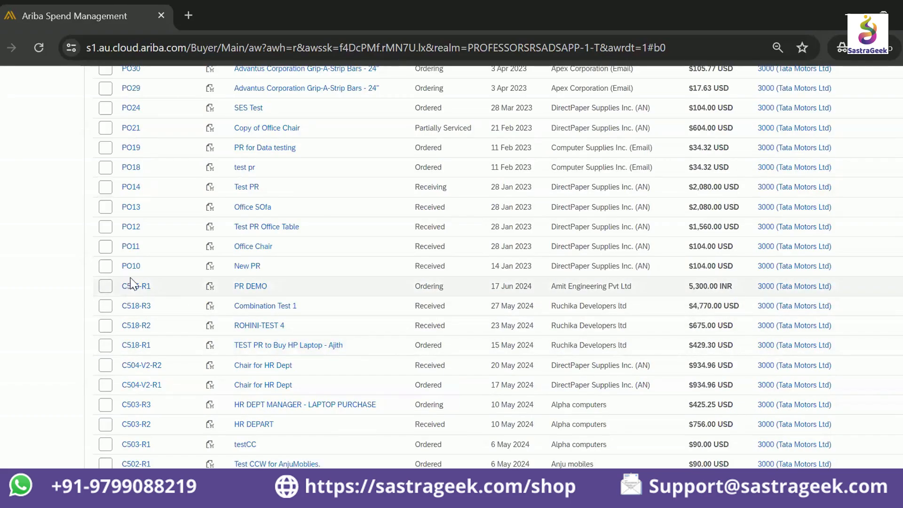
scroll(149, 302, "up", 10)
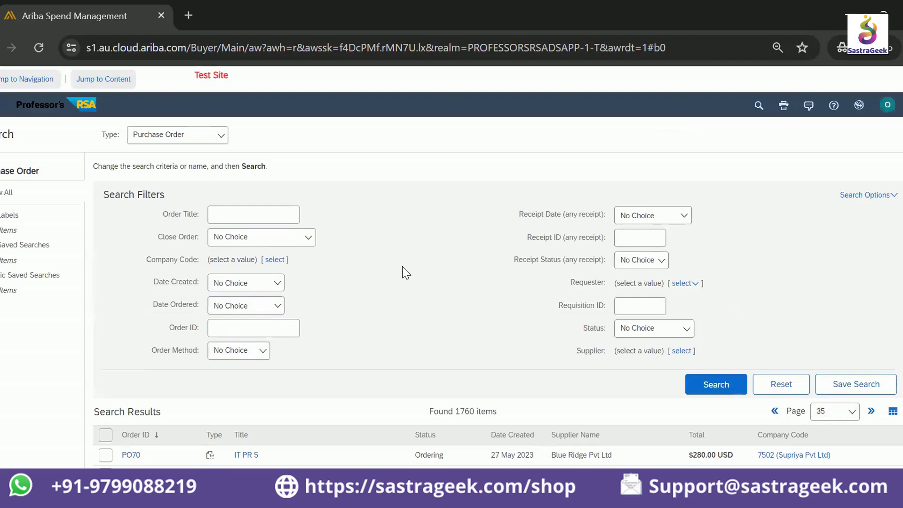
left_click(53, 109)
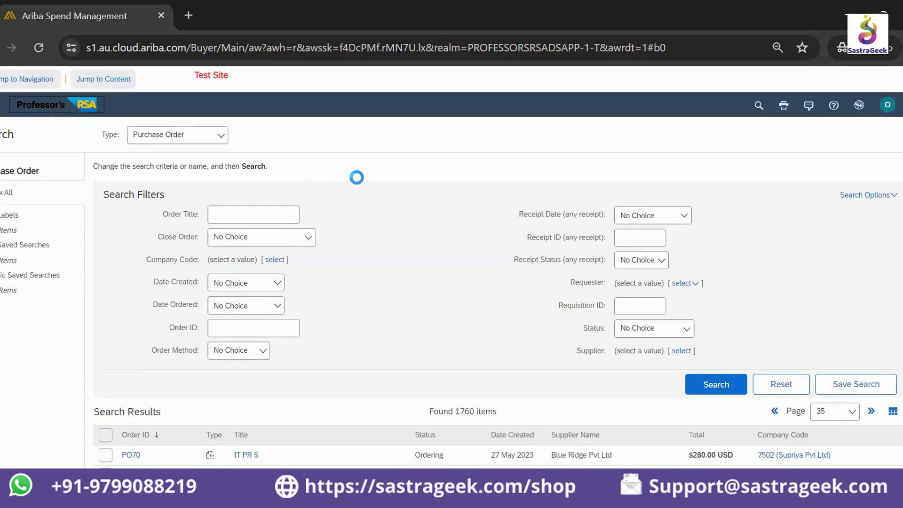